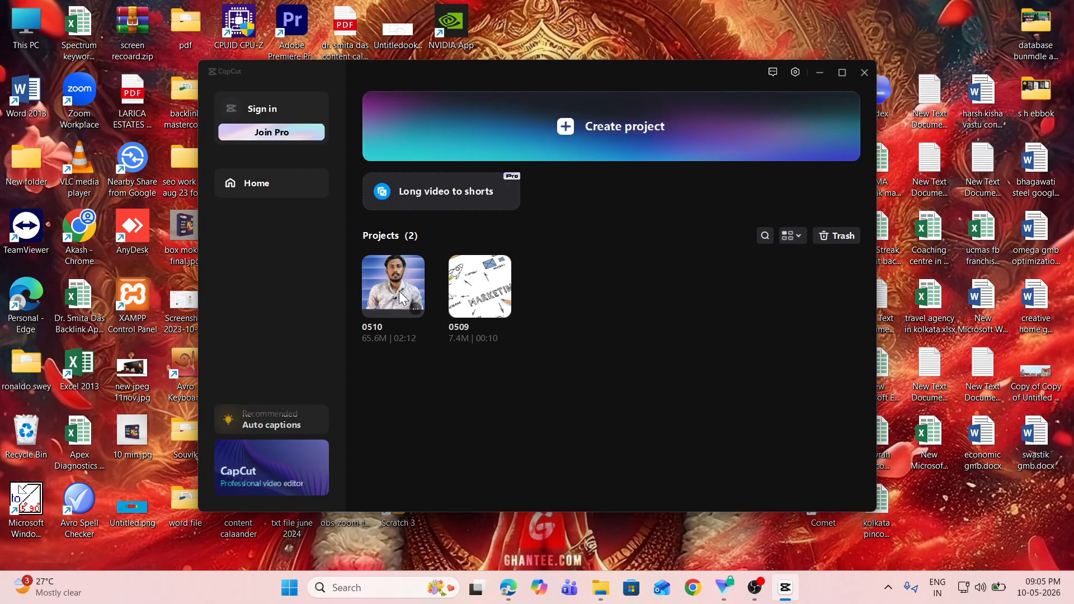
# - Open the project 0510 and play the opening seconds of its timeline
pyautogui.click(399, 298)
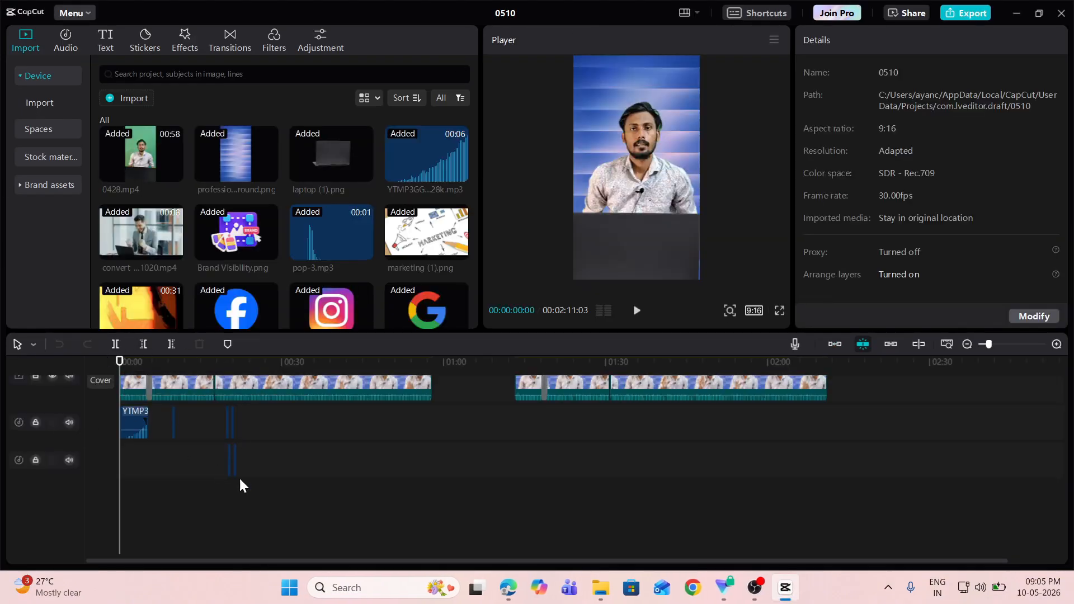
pyautogui.scroll(3, 328, 493)
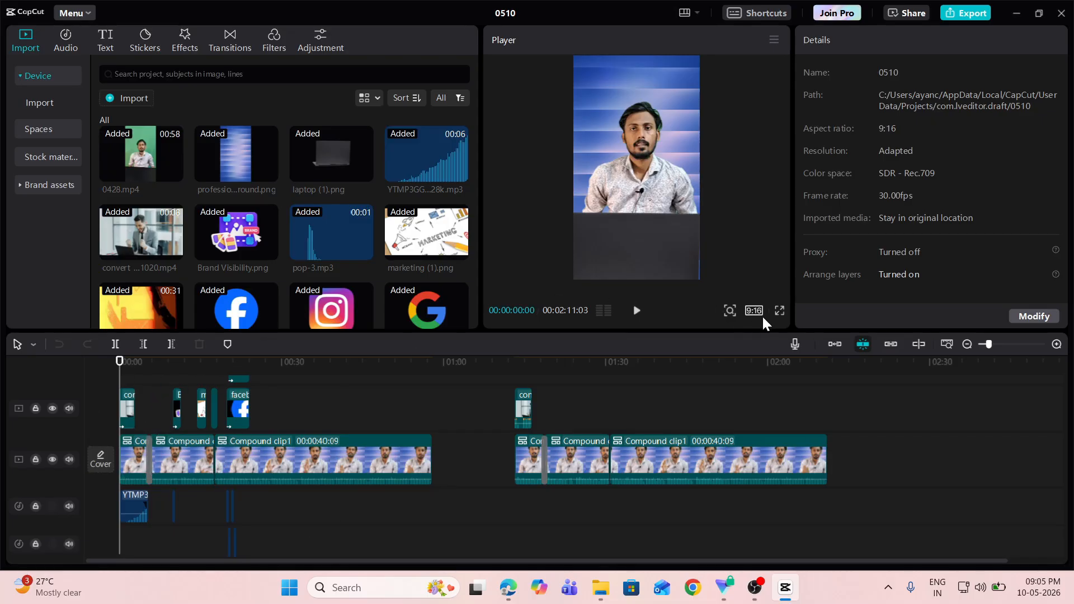
pyautogui.click(637, 311)
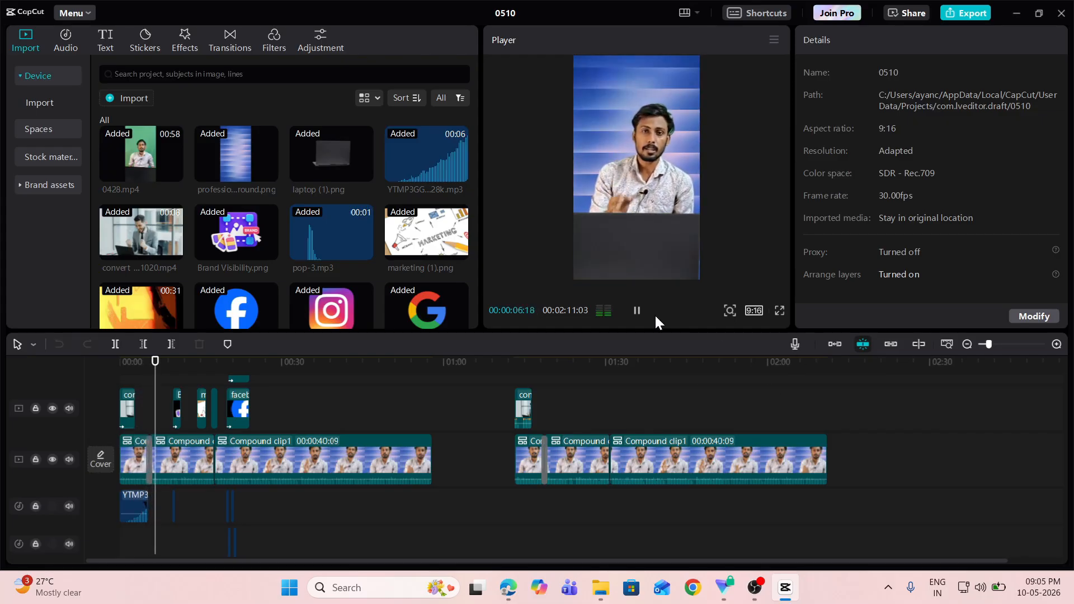
pyautogui.click(636, 311)
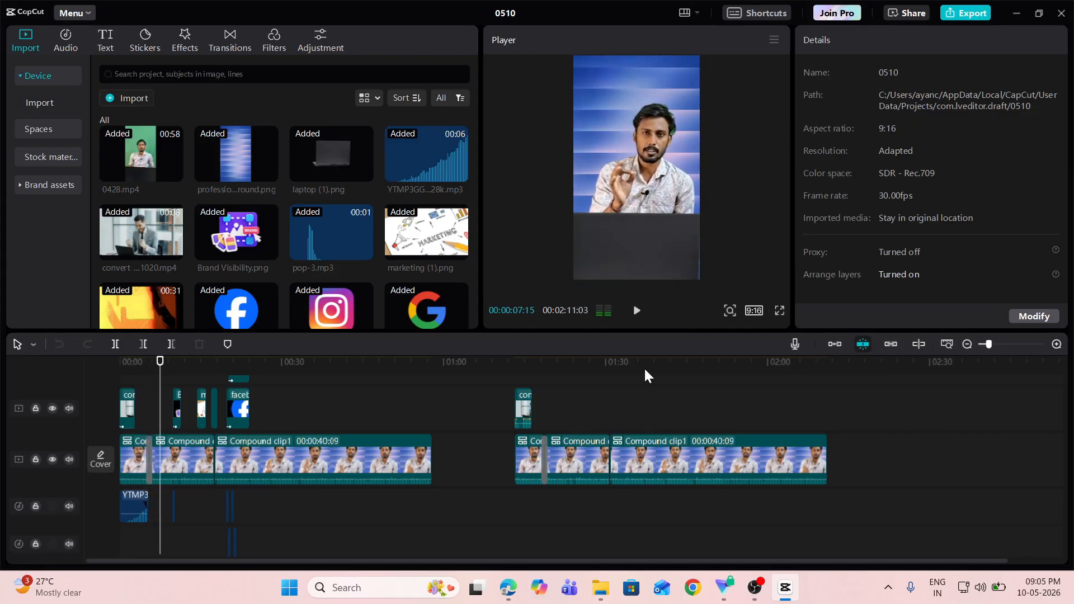
# - Switch to the Google Meet call in Edge and share the entire screen with all audio outputs included
pyautogui.click(508, 587)
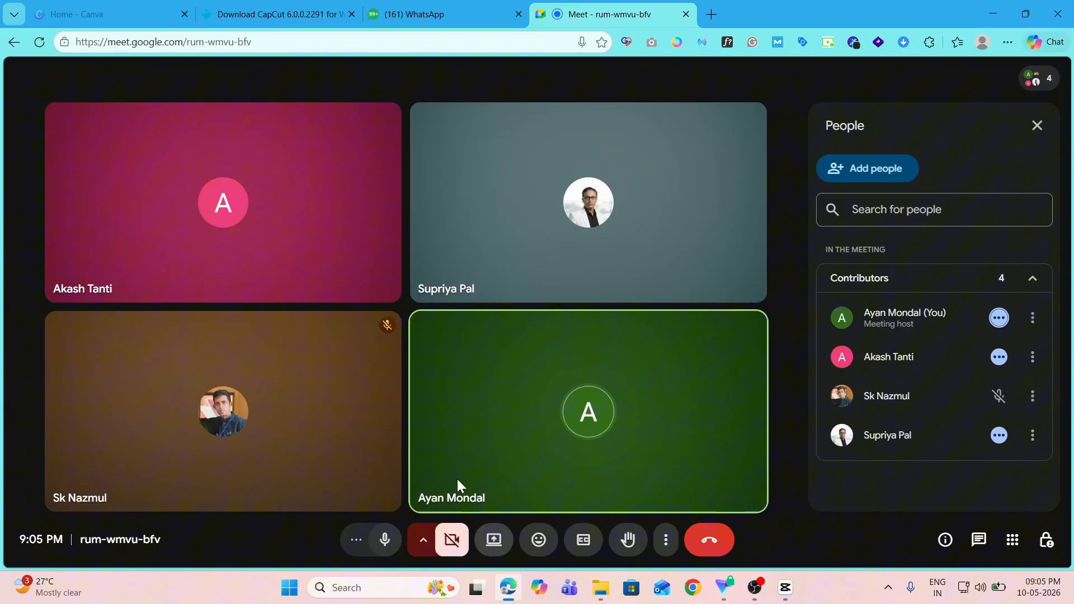
pyautogui.click(496, 540)
pyautogui.click(671, 118)
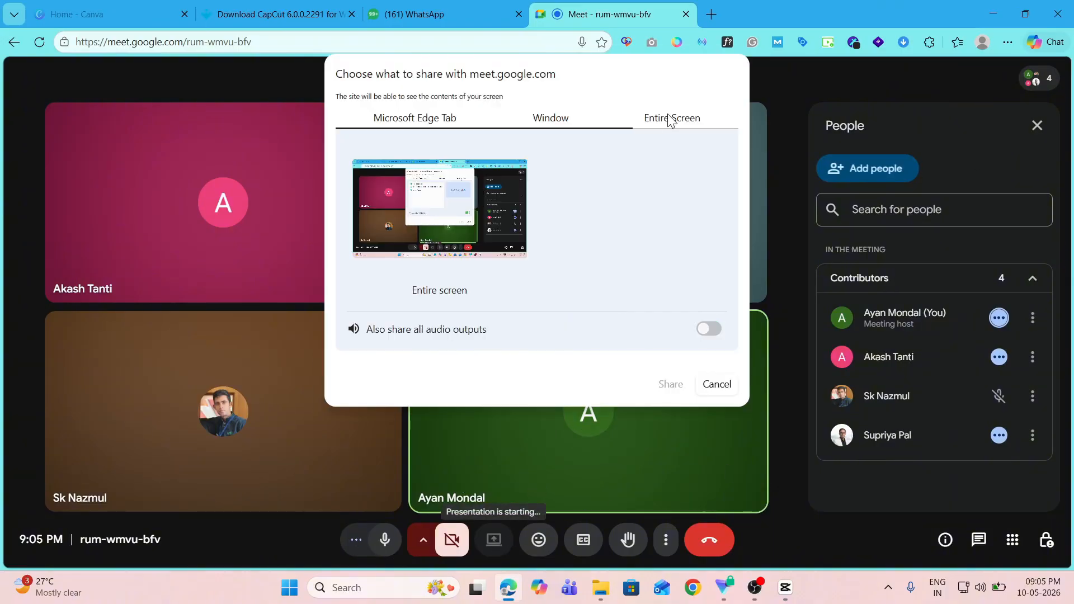
pyautogui.click(482, 230)
pyautogui.click(708, 329)
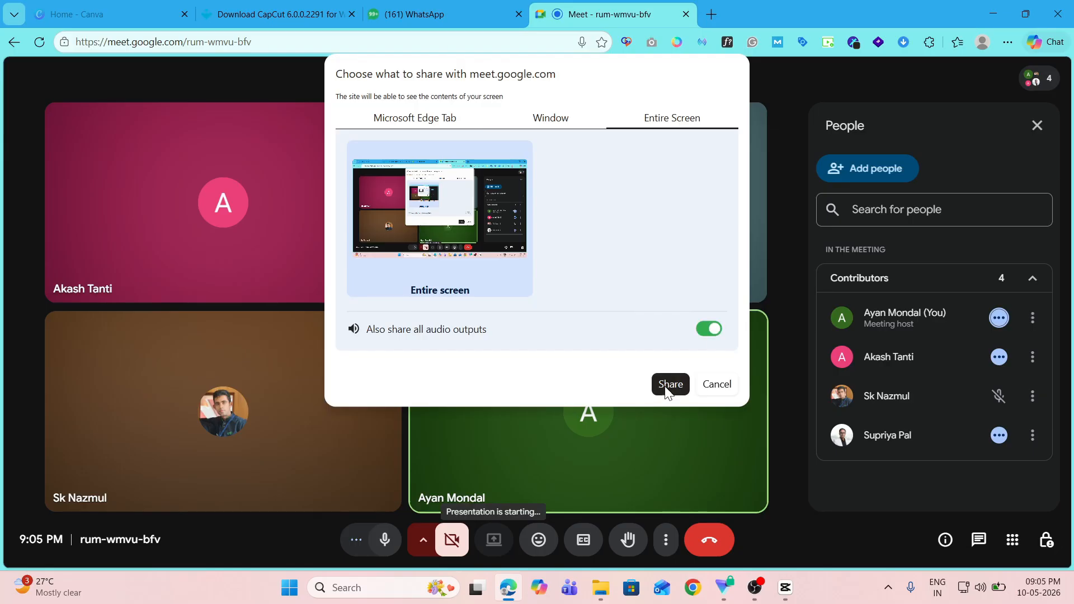
pyautogui.click(669, 386)
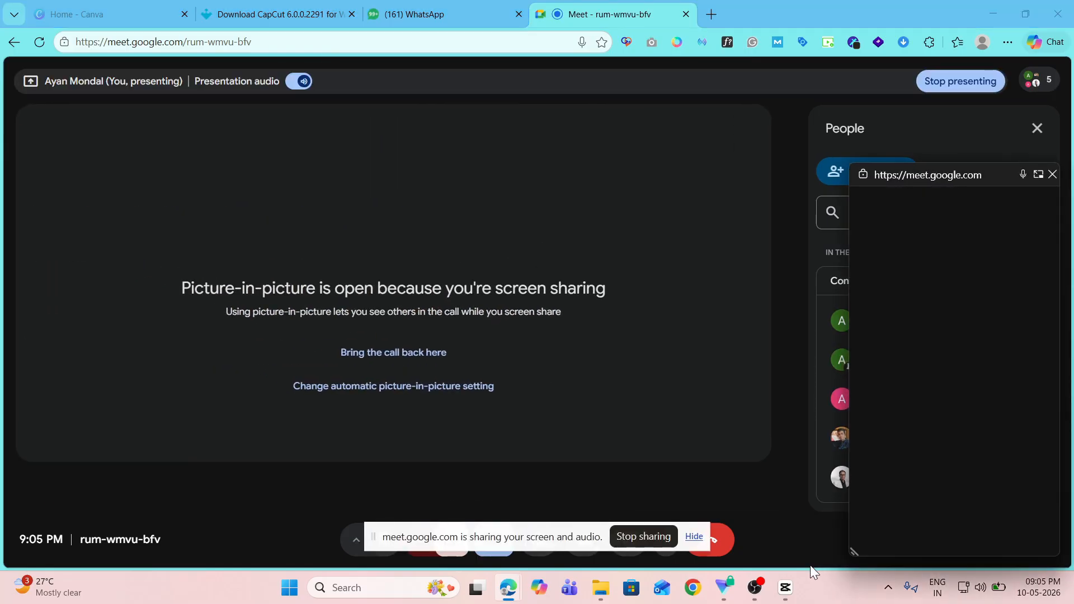
# - Switch back to CapCut and play the video from the start through the social media logos section, stopping at about 24 seconds
pyautogui.click(784, 588)
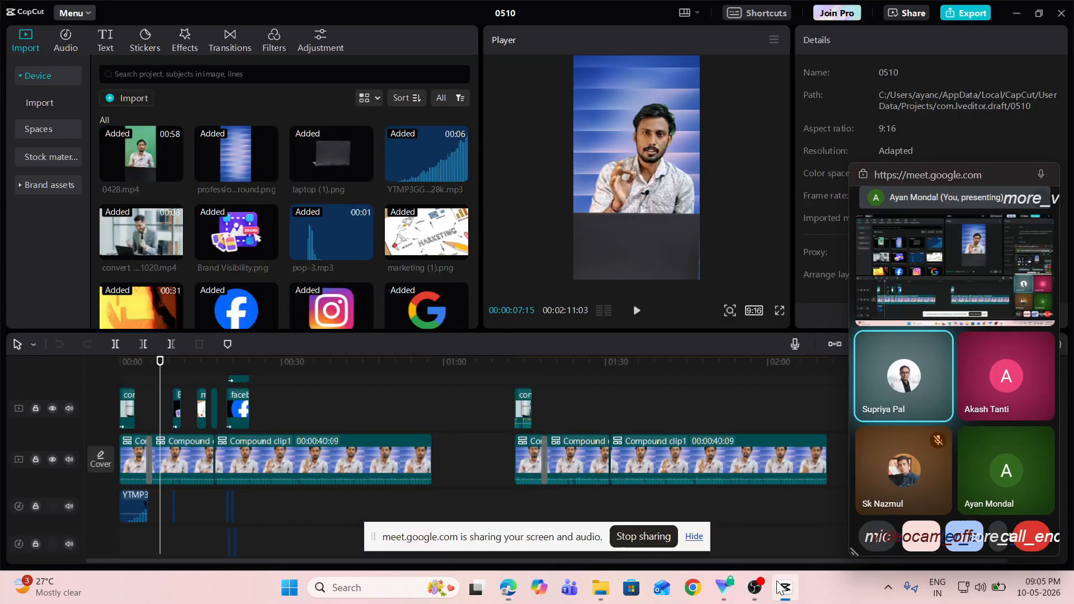
pyautogui.moveTo(160, 362); pyautogui.dragTo(82, 351)
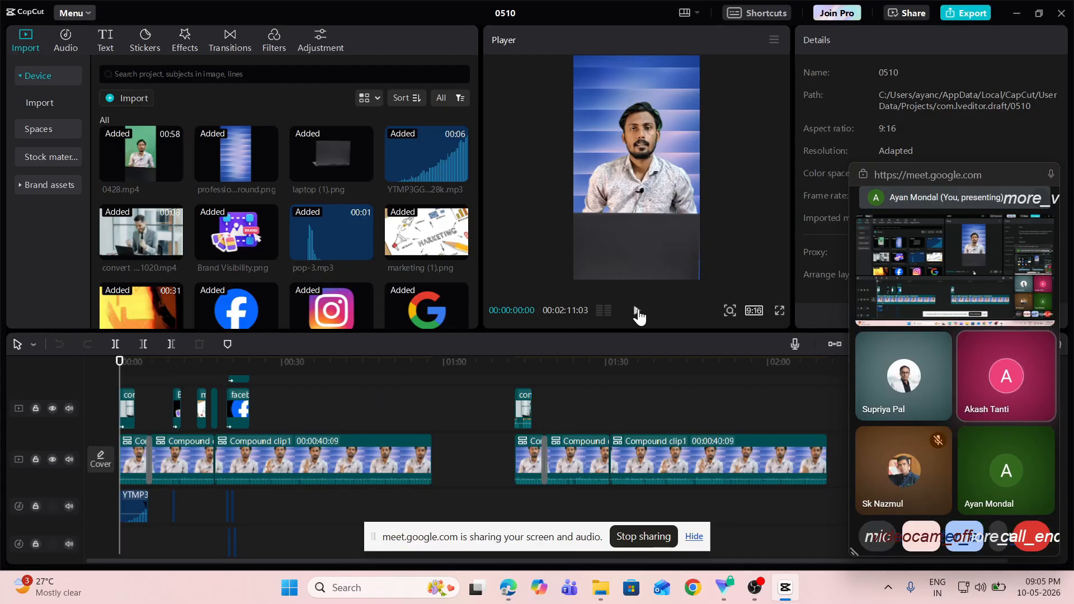
pyautogui.click(637, 311)
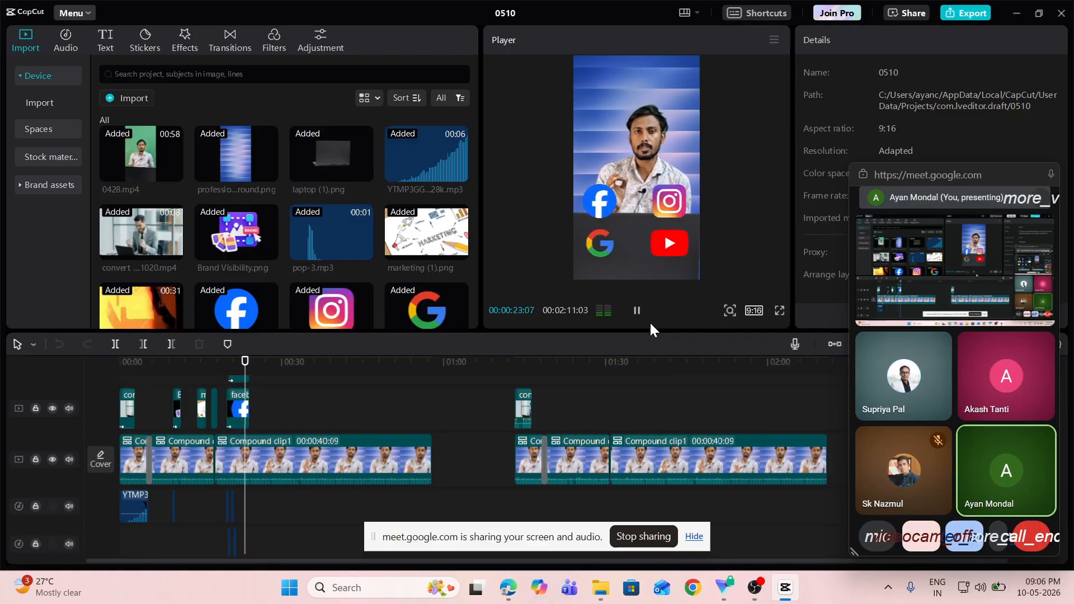
pyautogui.click(637, 311)
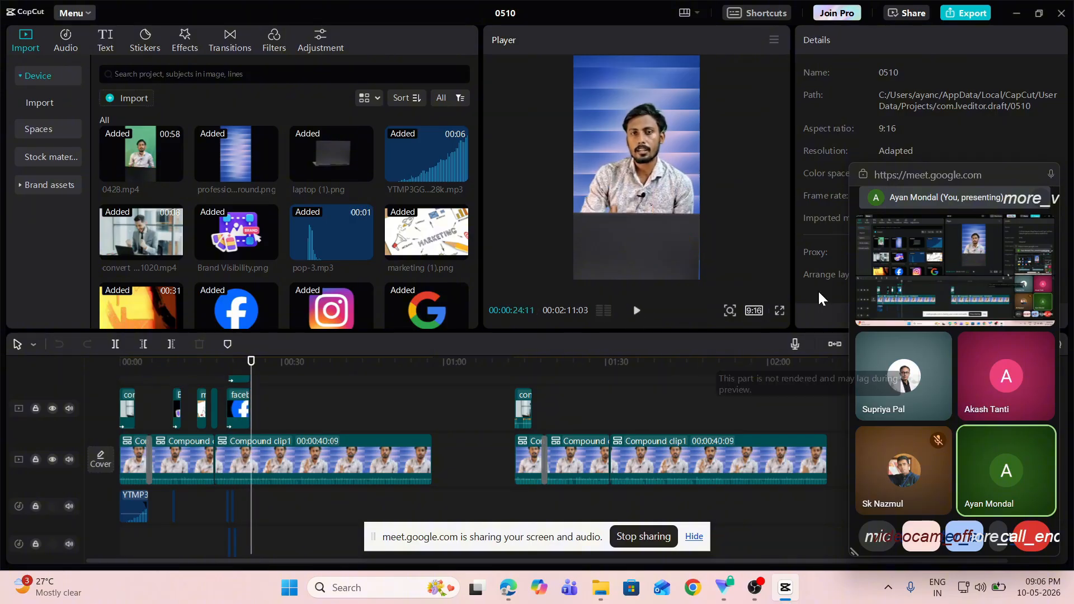
# - Close the floating Meet window by returning the call to its browser tab, and switch back to CapCut
pyautogui.moveTo(901, 237)
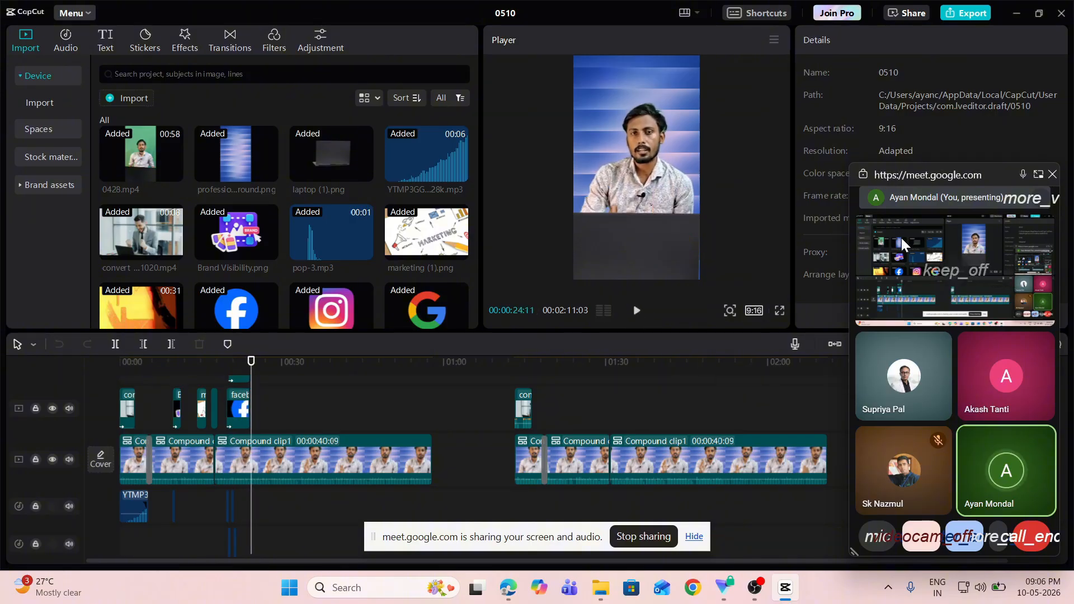
pyautogui.click(1037, 177)
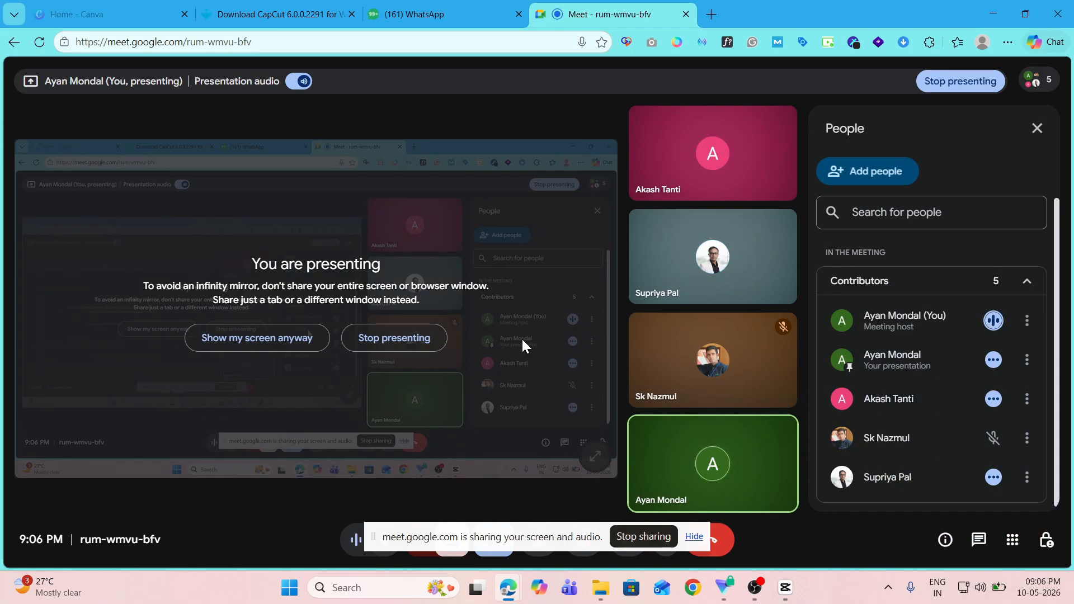
pyautogui.click(785, 588)
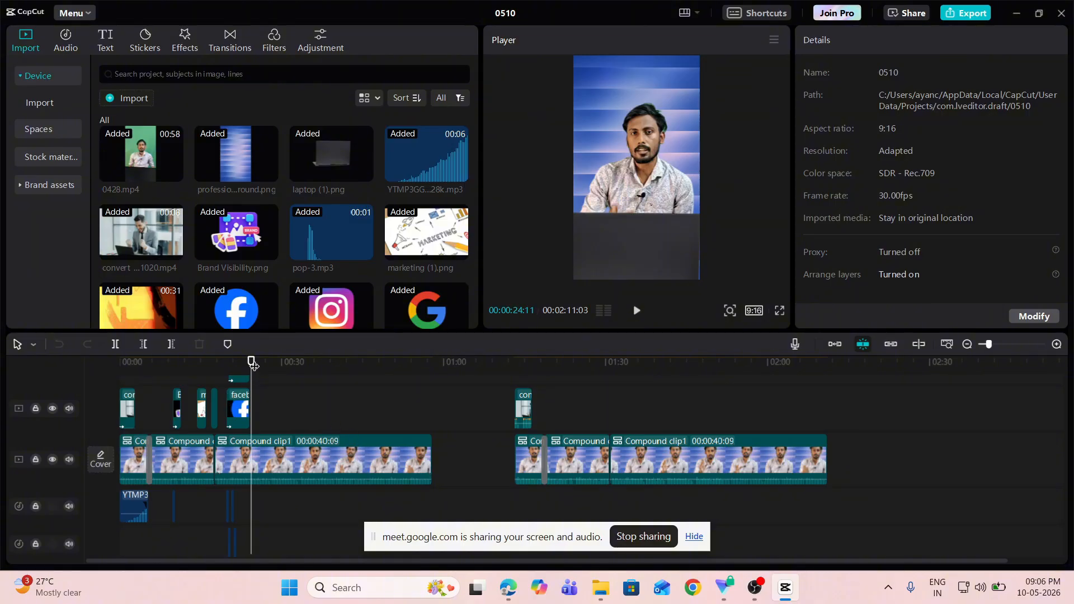
# - Move the second clip group with its overlay clip further along the timeline to start at about 2:37
pyautogui.moveTo(252, 365); pyautogui.dragTo(348, 362)
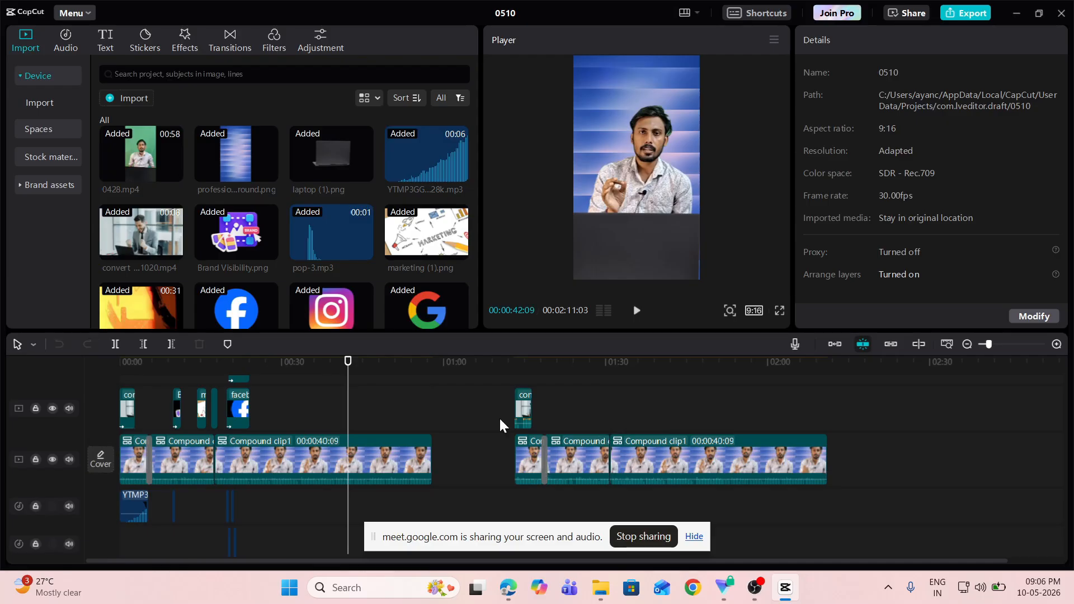
pyautogui.moveTo(505, 385); pyautogui.dragTo(807, 505)
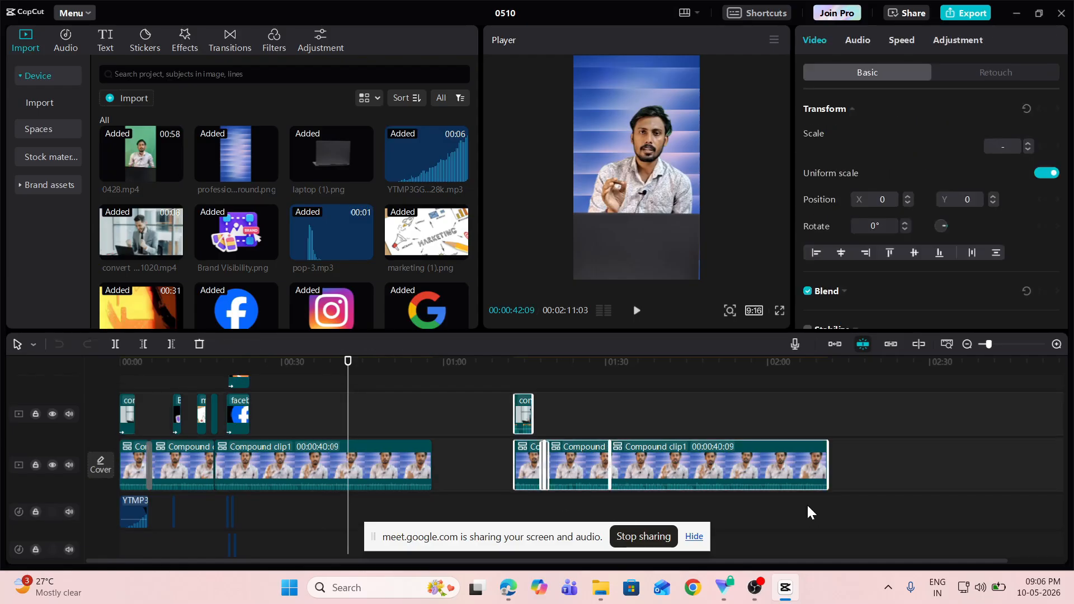
pyautogui.moveTo(672, 475); pyautogui.dragTo(1063, 473)
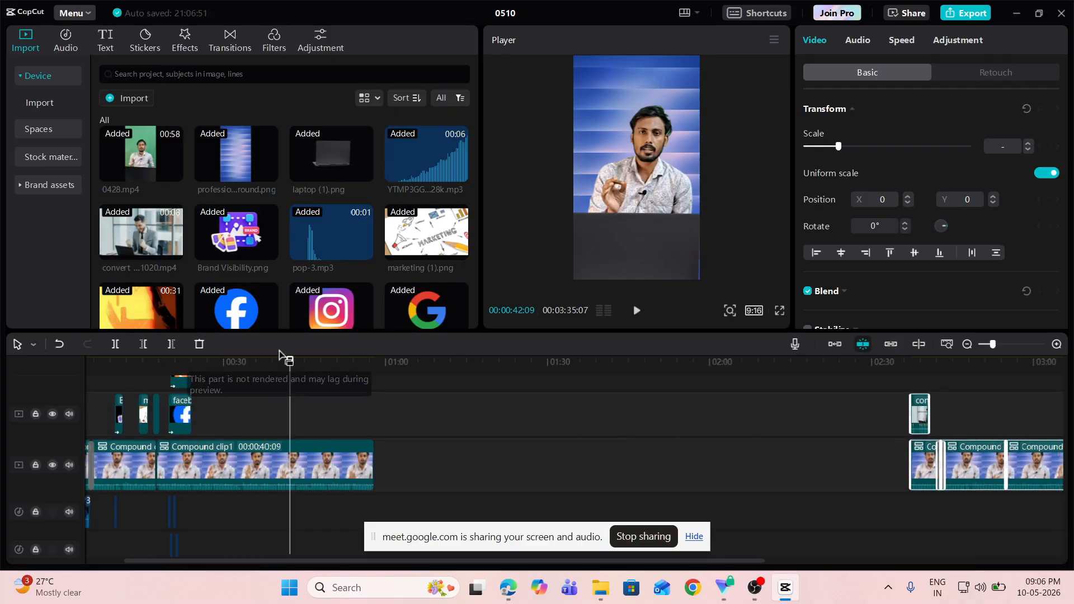
# - Scrub through the first clip group and place the playhead in the empty stretch after it, at about 1:04
pyautogui.click(333, 467)
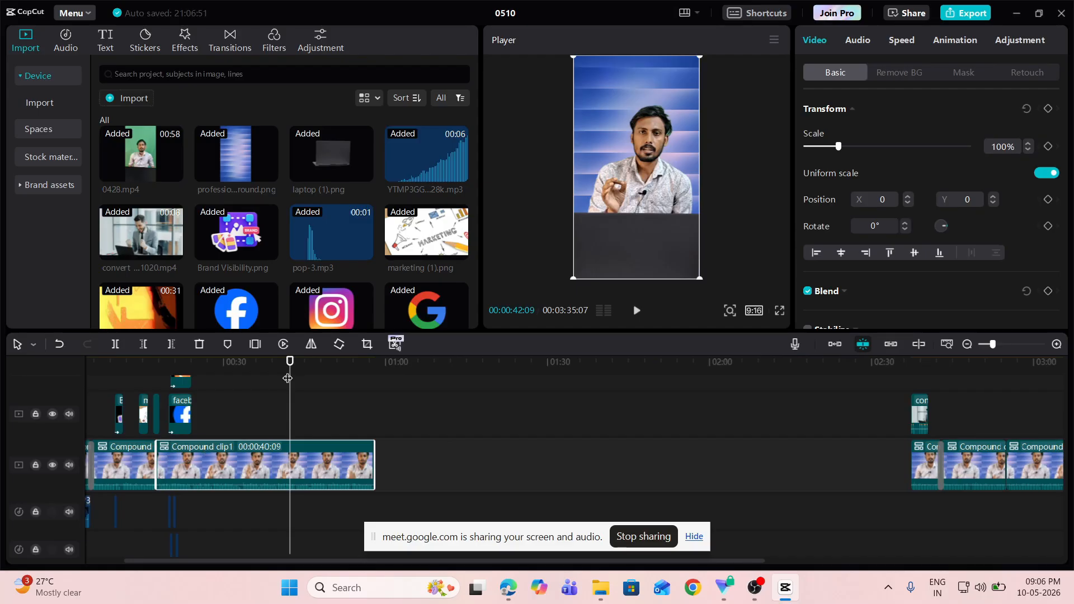
pyautogui.moveTo(290, 366); pyautogui.dragTo(173, 400)
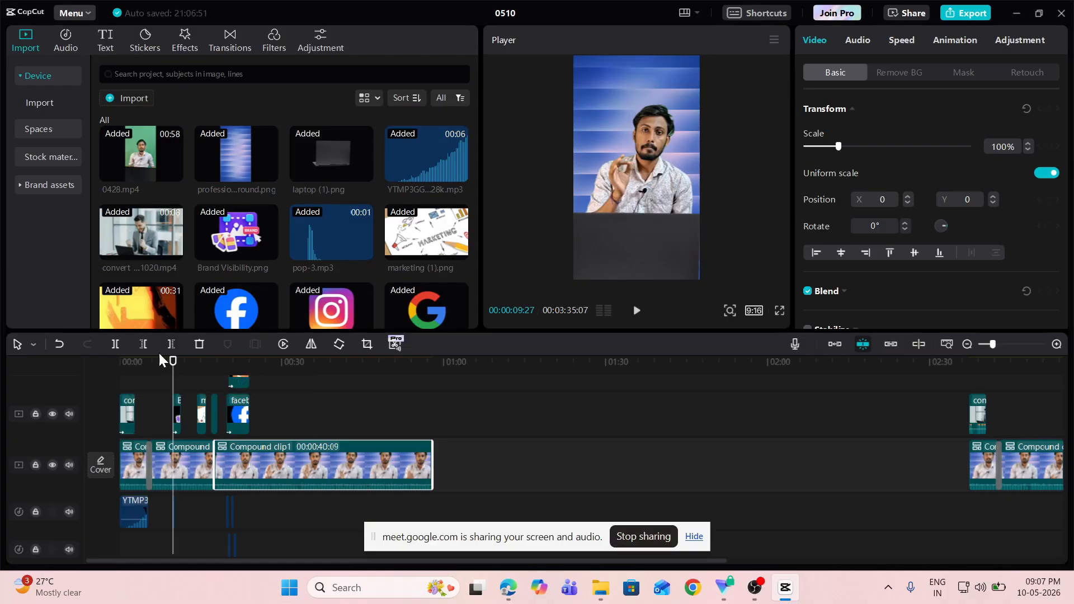
pyautogui.moveTo(173, 360); pyautogui.dragTo(466, 412)
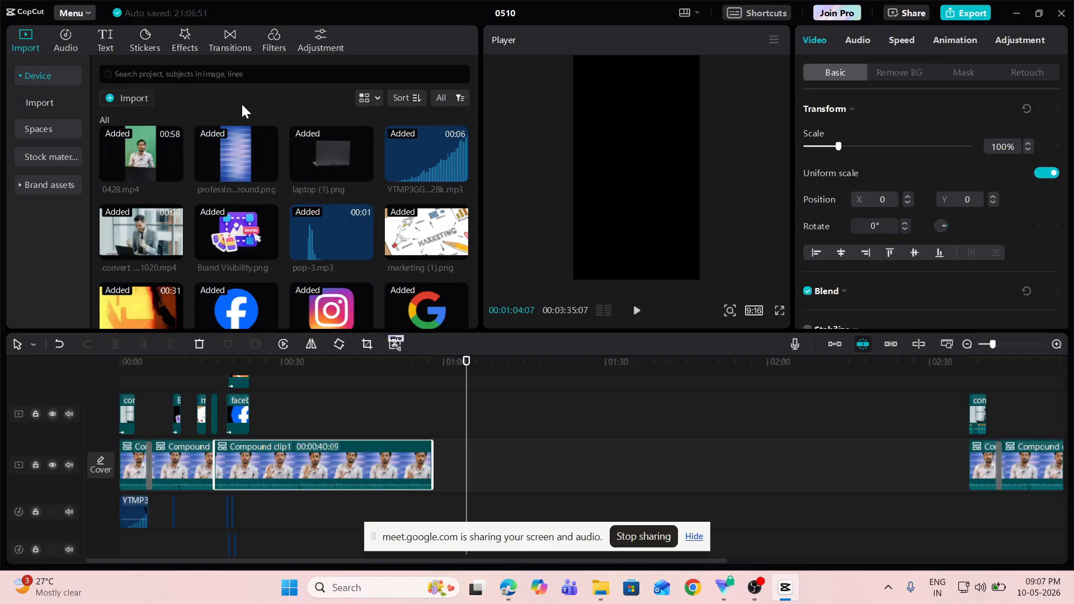
# - Import the image Screenshot 2026-05-09 124658.png from Downloads into the project media
pyautogui.click(122, 96)
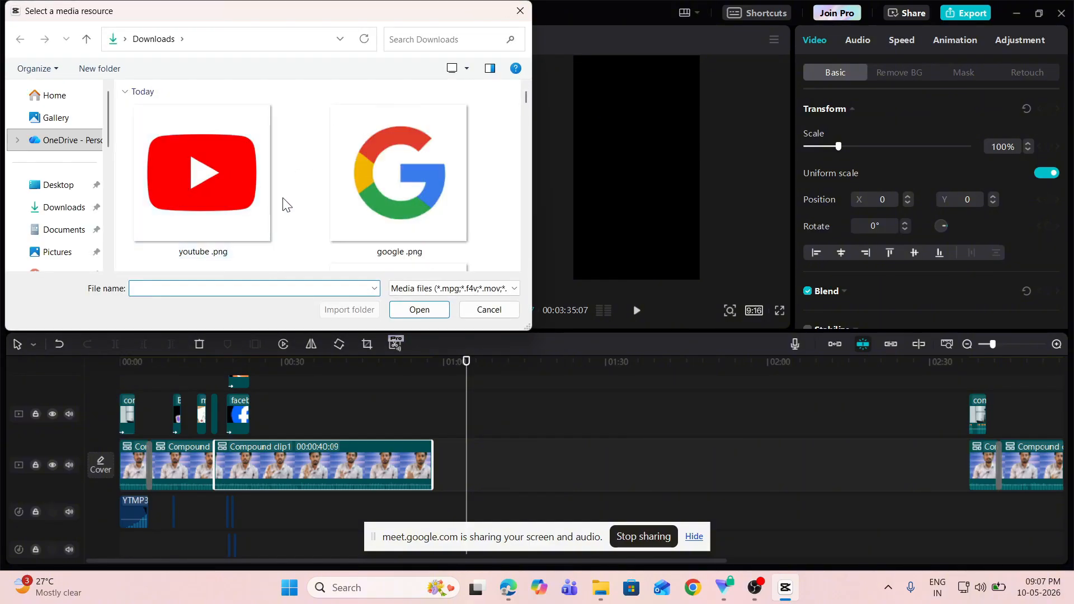
pyautogui.scroll(-5, 287, 203)
pyautogui.click(199, 224)
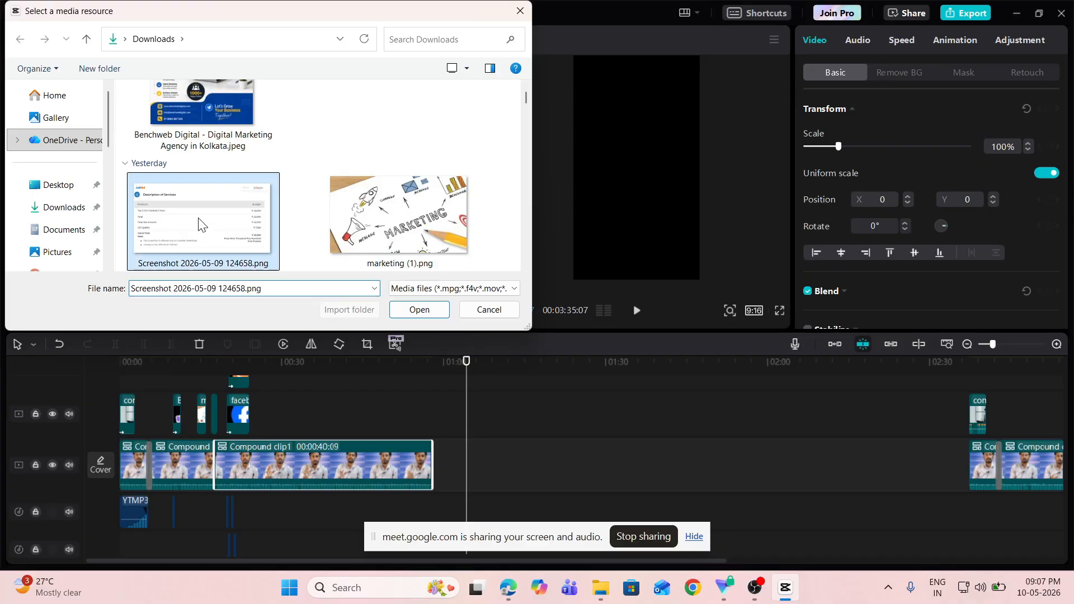
pyautogui.click(414, 312)
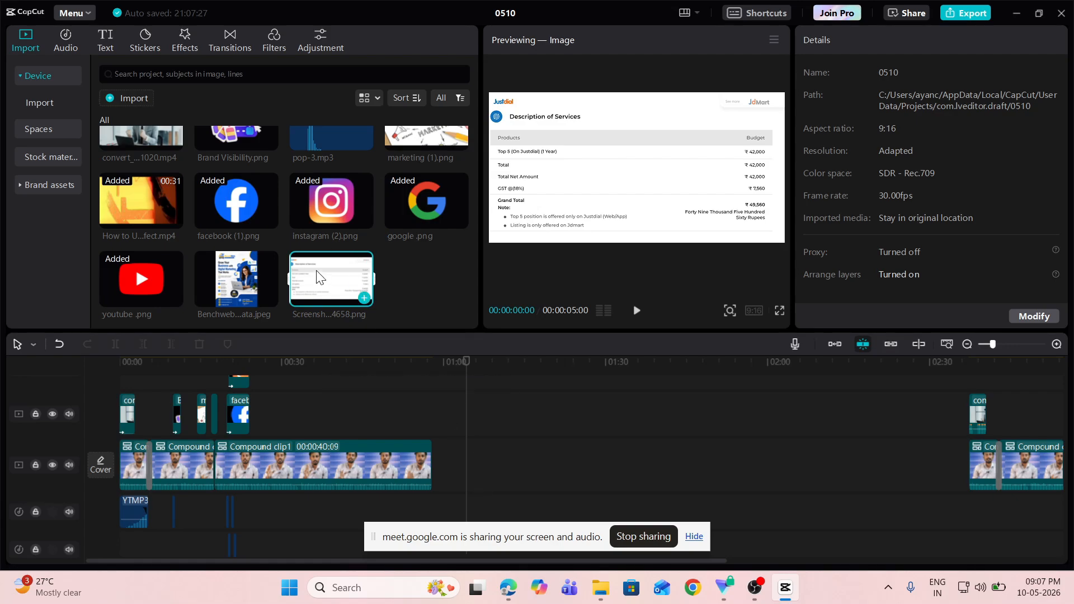
# - Try placing the imported screenshot on the main track at the playhead, and delete it from the timeline
pyautogui.click(482, 368)
pyautogui.moveTo(473, 462); pyautogui.dragTo(465, 461)
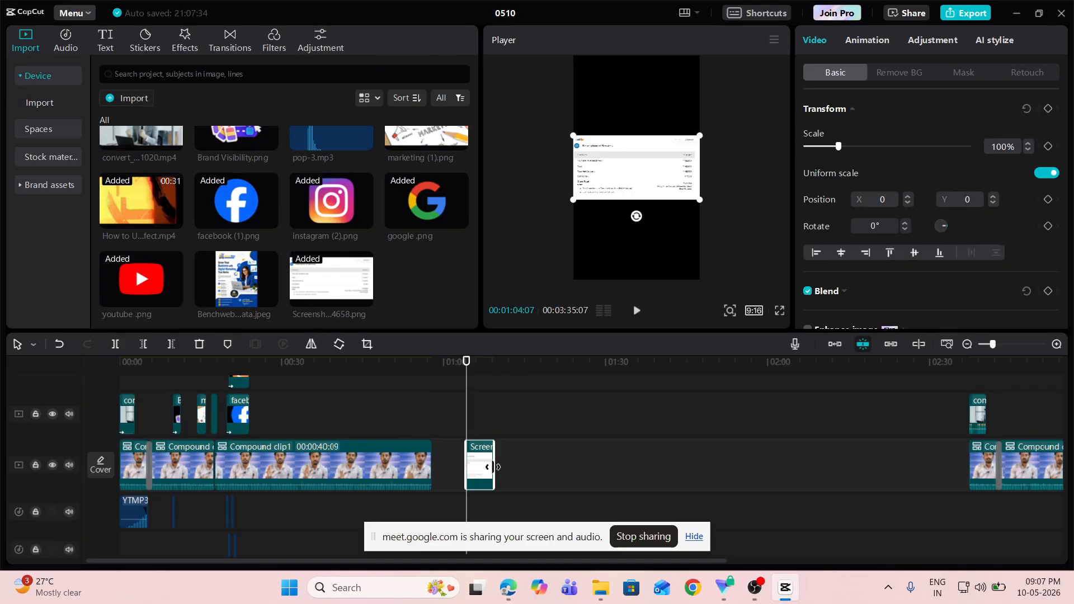
pyautogui.press('Delete')
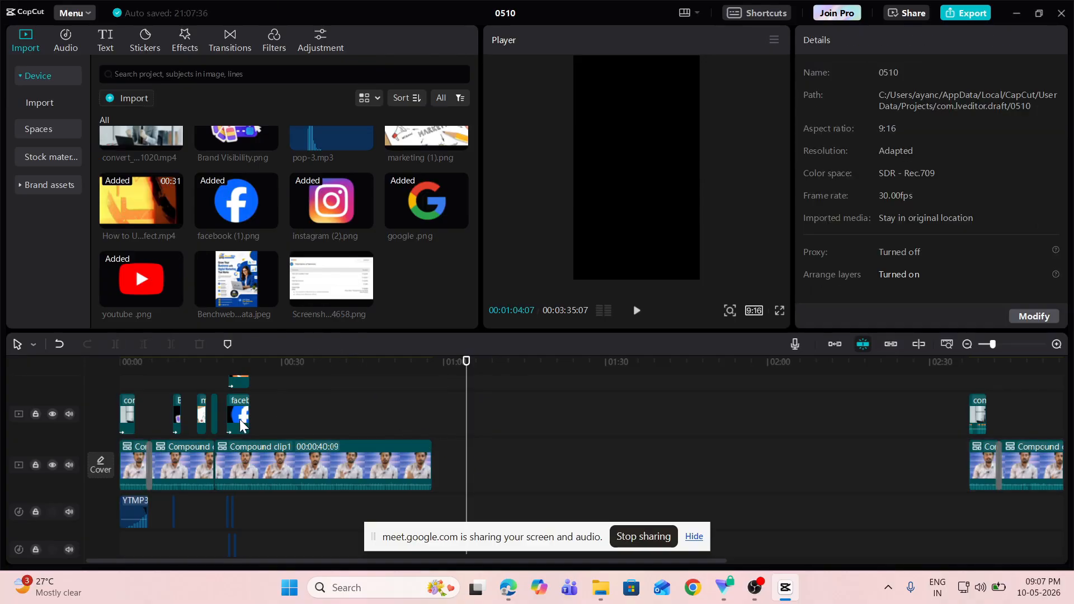
# - Add 0428.mp4 to the main track in the empty gap and move the playhead within it to about 1:27
pyautogui.scroll(3, 186, 217)
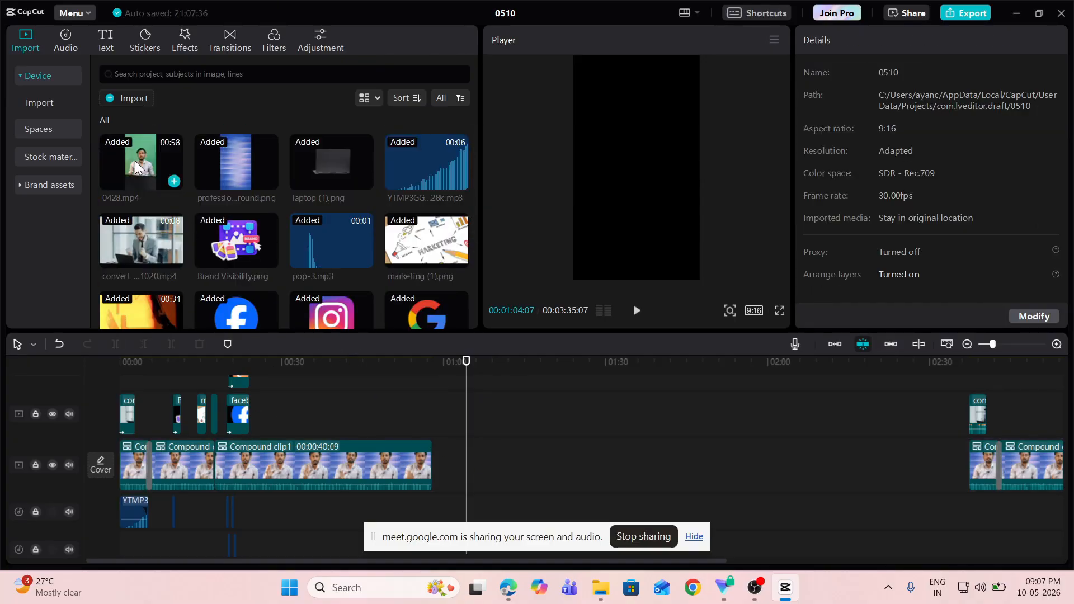
pyautogui.moveTo(136, 160); pyautogui.dragTo(471, 470)
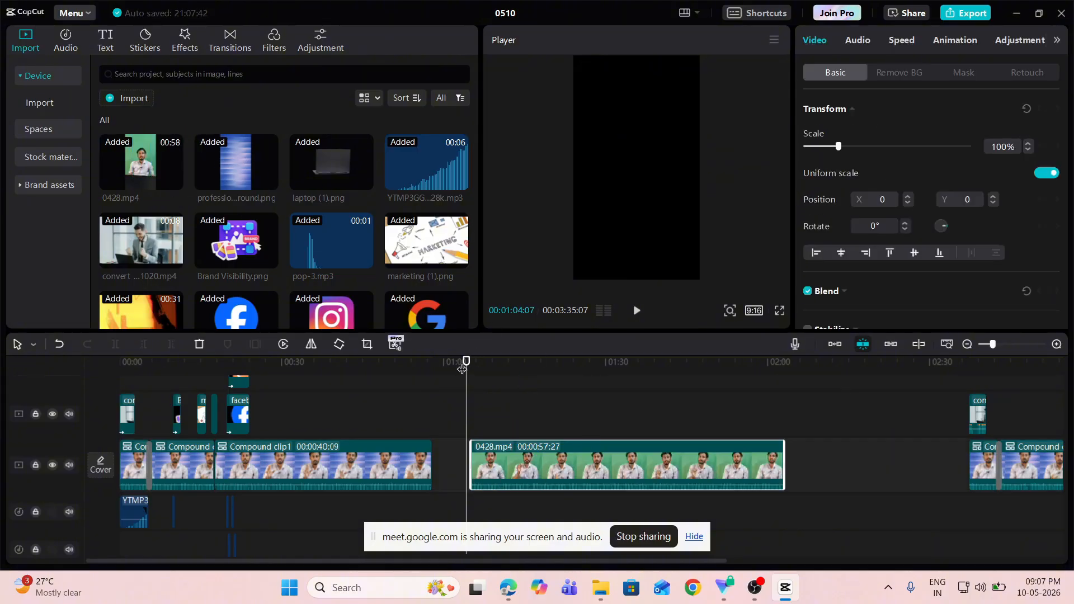
pyautogui.moveTo(463, 369); pyautogui.dragTo(590, 403)
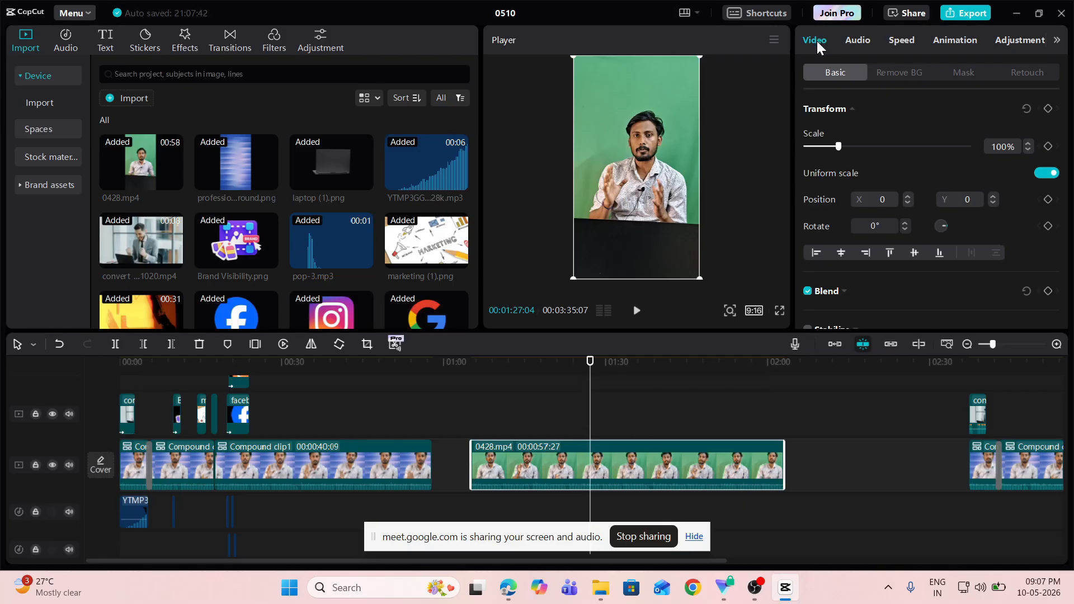
# - Enable chroma key on the 0428.mp4 clip, sample its green backdrop, and set intensity to 18 and shadow to 35
pyautogui.click(902, 74)
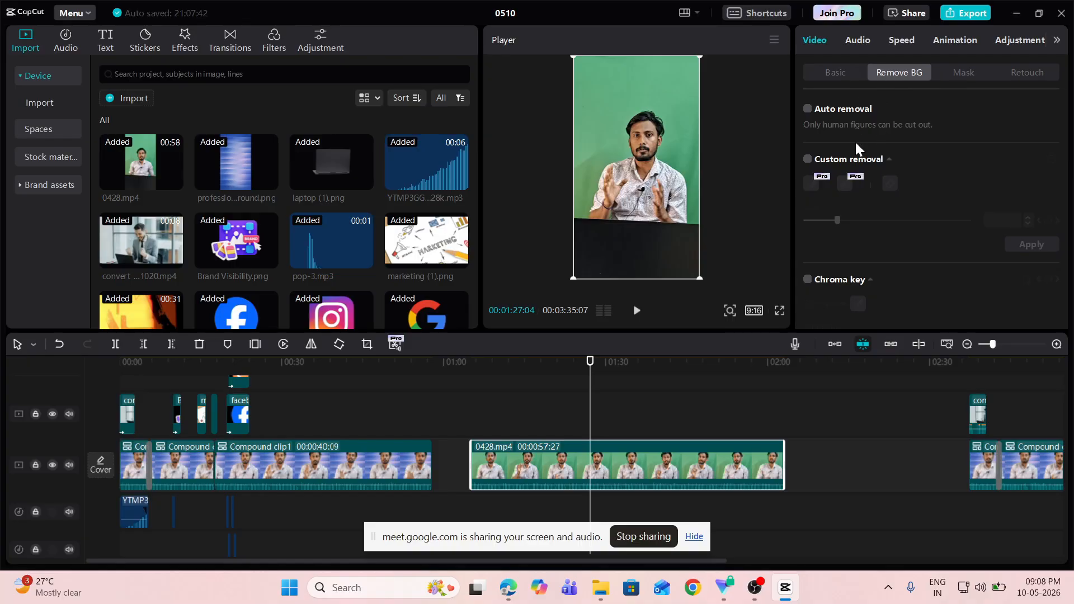
pyautogui.scroll(-1, 873, 190)
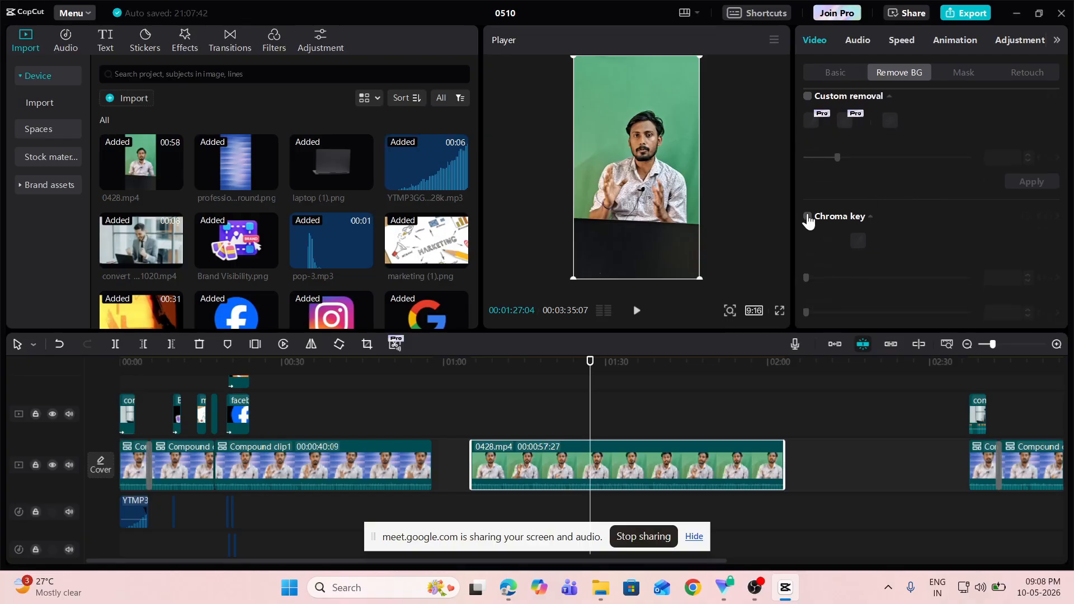
pyautogui.click(807, 217)
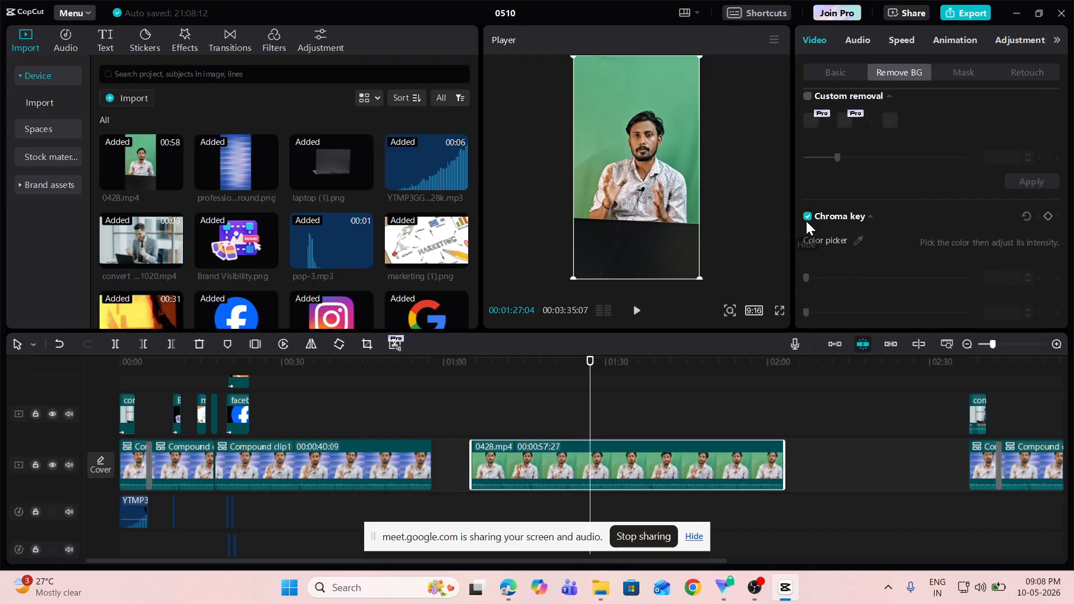
pyautogui.click(859, 241)
pyautogui.click(589, 179)
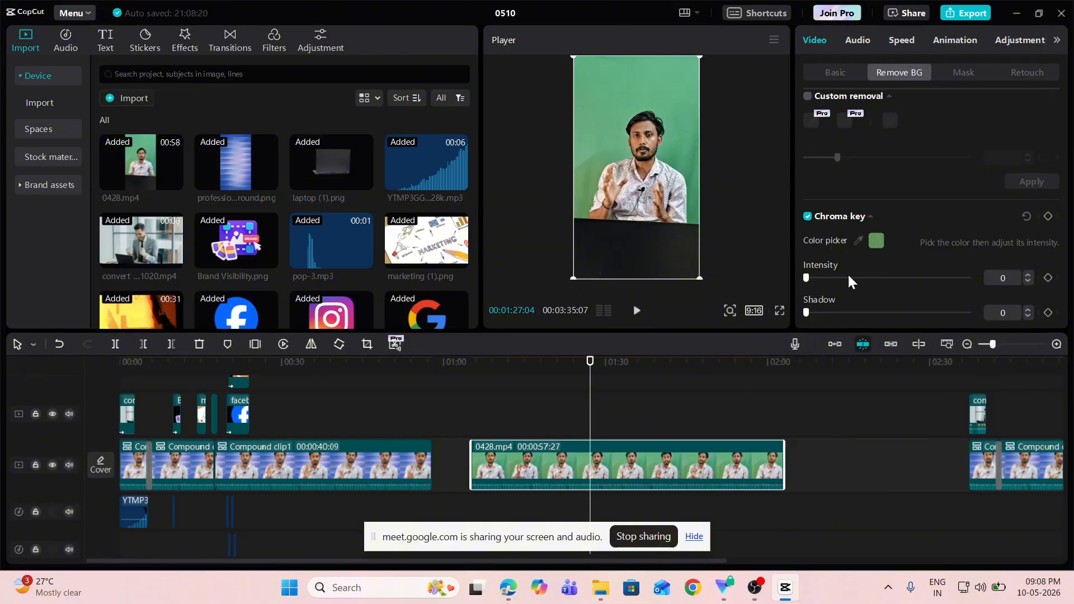
pyautogui.moveTo(805, 278); pyautogui.dragTo(833, 276)
pyautogui.moveTo(811, 310); pyautogui.dragTo(862, 313)
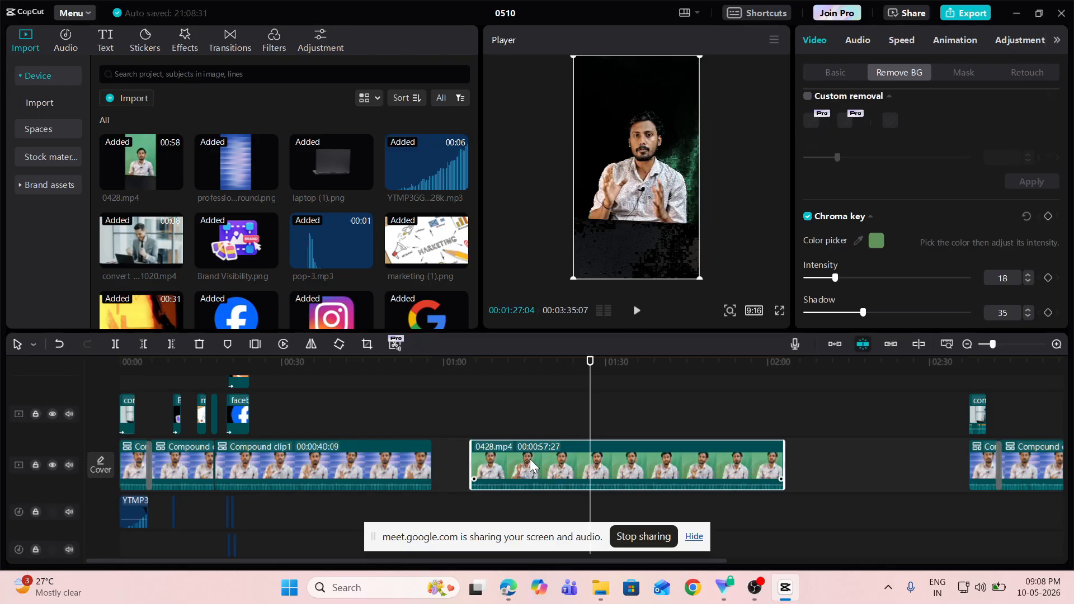
# - Move the 0428.mp4 clip up onto the overlay track above the main track
pyautogui.moveTo(524, 468); pyautogui.dragTo(525, 413)
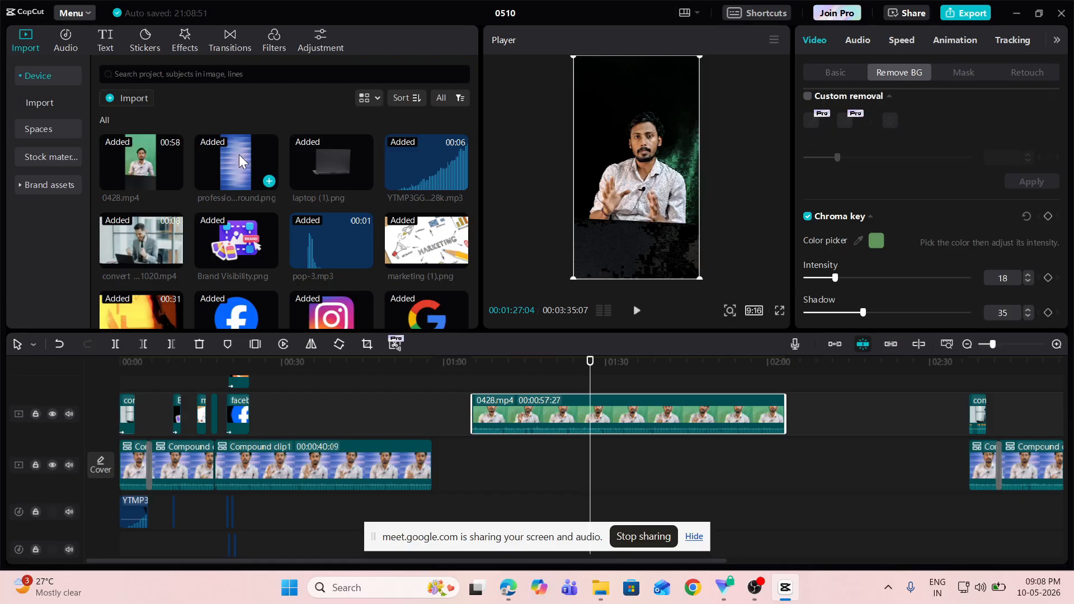
# - Place professional background.png on the main track beneath 0428.mp4, aligned to its start and stretched to a length of 57:27
pyautogui.moveTo(240, 154); pyautogui.dragTo(776, 458)
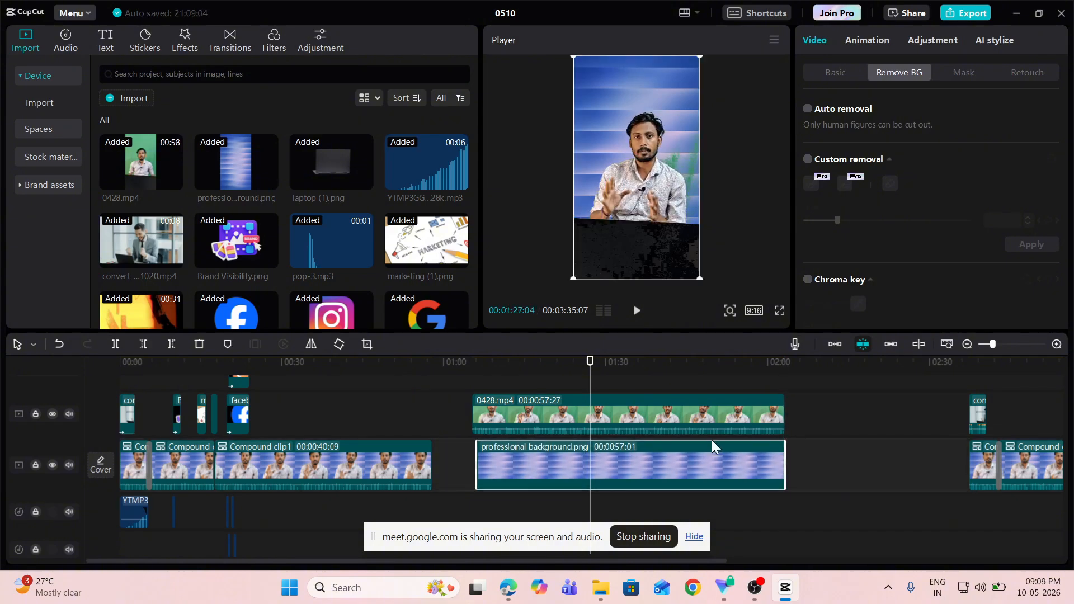
pyautogui.moveTo(509, 475); pyautogui.dragTo(504, 475)
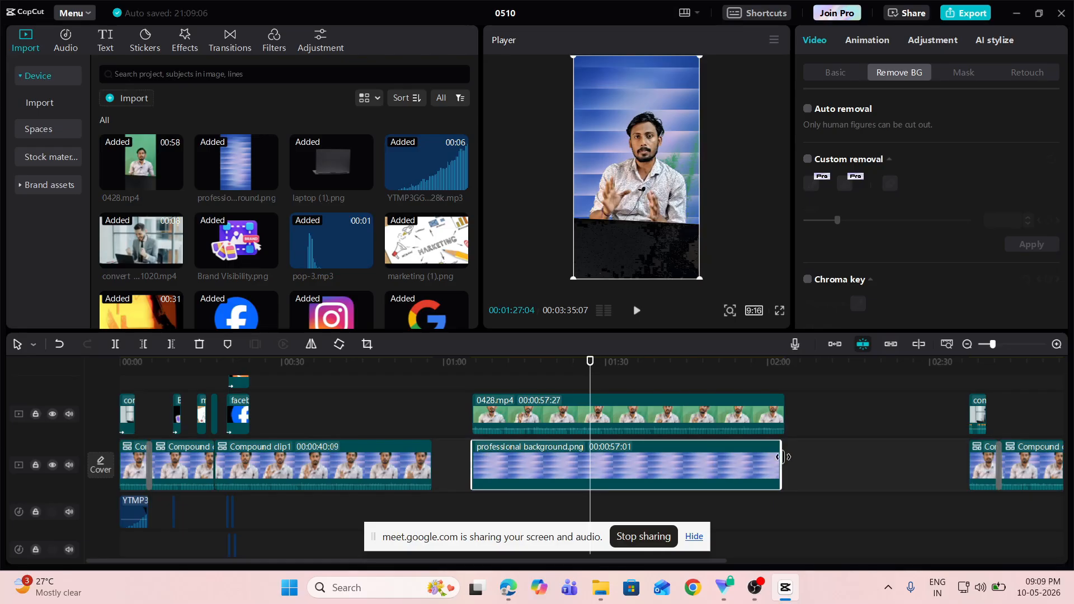
pyautogui.moveTo(781, 458); pyautogui.dragTo(786, 458)
# - With the playhead at about 1:14, set the 0428.mp4 chroma key intensity to 22 and shadow to 38, and check the result full screen
pyautogui.click(477, 362)
pyautogui.moveTo(477, 367); pyautogui.dragTo(521, 368)
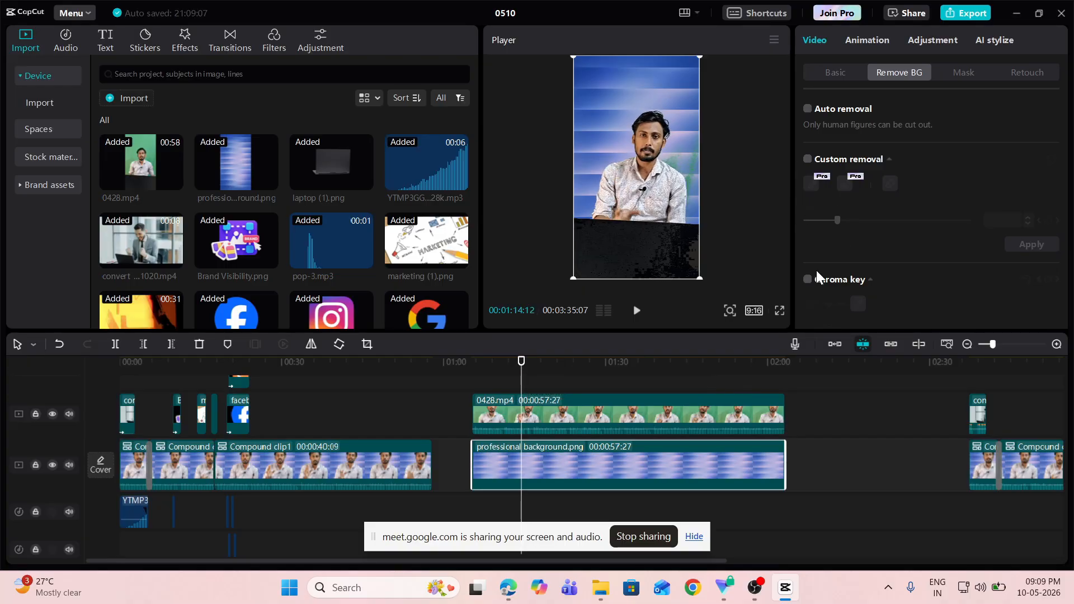
pyautogui.click(537, 408)
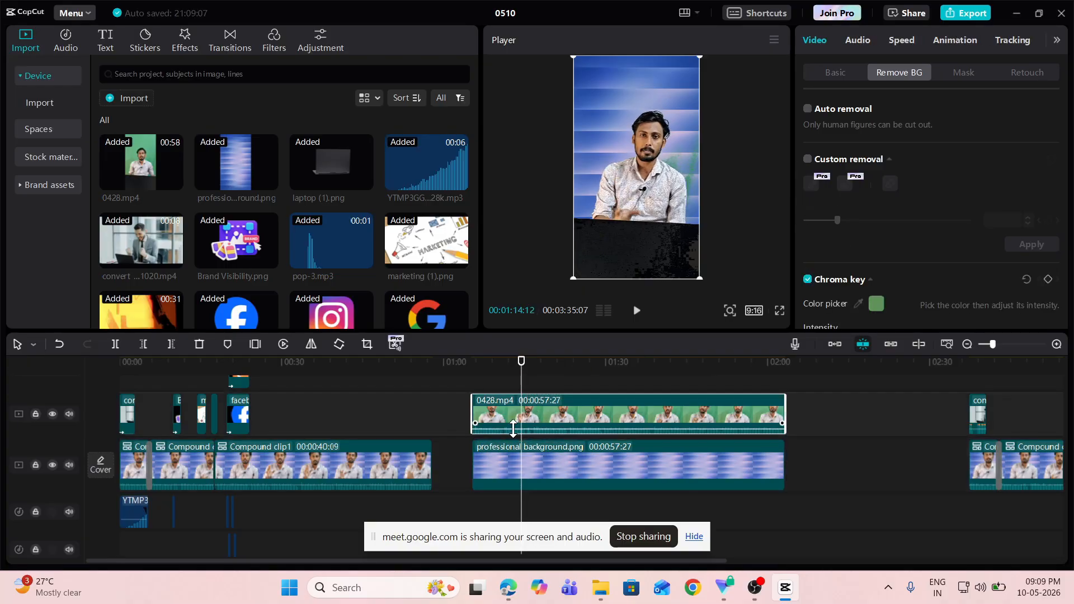
pyautogui.scroll(-2, 875, 233)
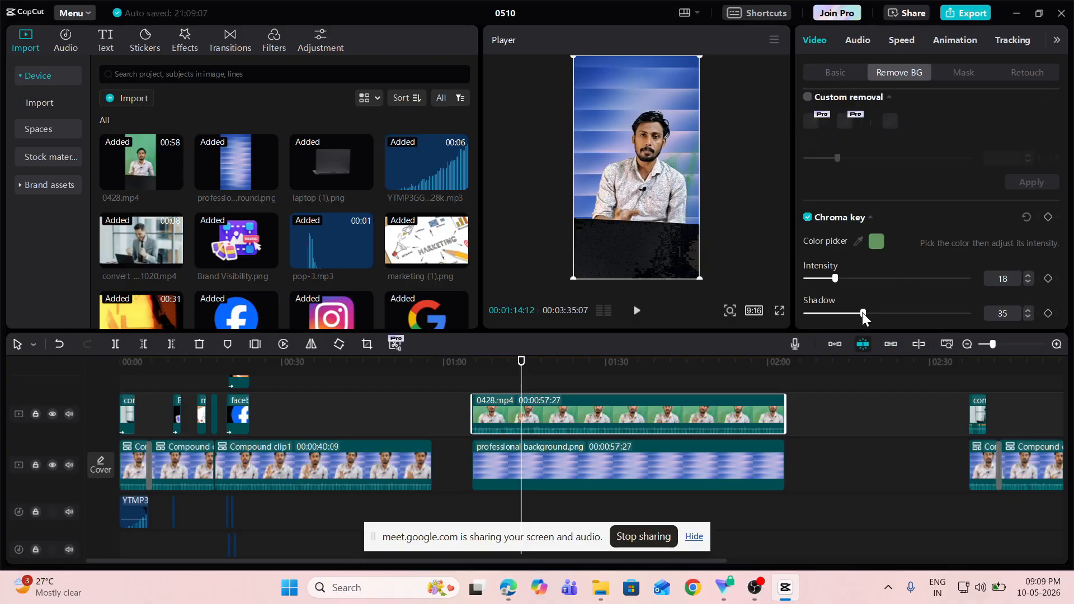
pyautogui.moveTo(861, 312)
pyautogui.mouseDown()
pyautogui.moveTo(990, 312)
pyautogui.moveTo(867, 314)
pyautogui.mouseUp()
pyautogui.moveTo(835, 280)
pyautogui.mouseDown()
pyautogui.moveTo(872, 278)
pyautogui.moveTo(831, 278)
pyautogui.moveTo(842, 275)
pyautogui.mouseUp()
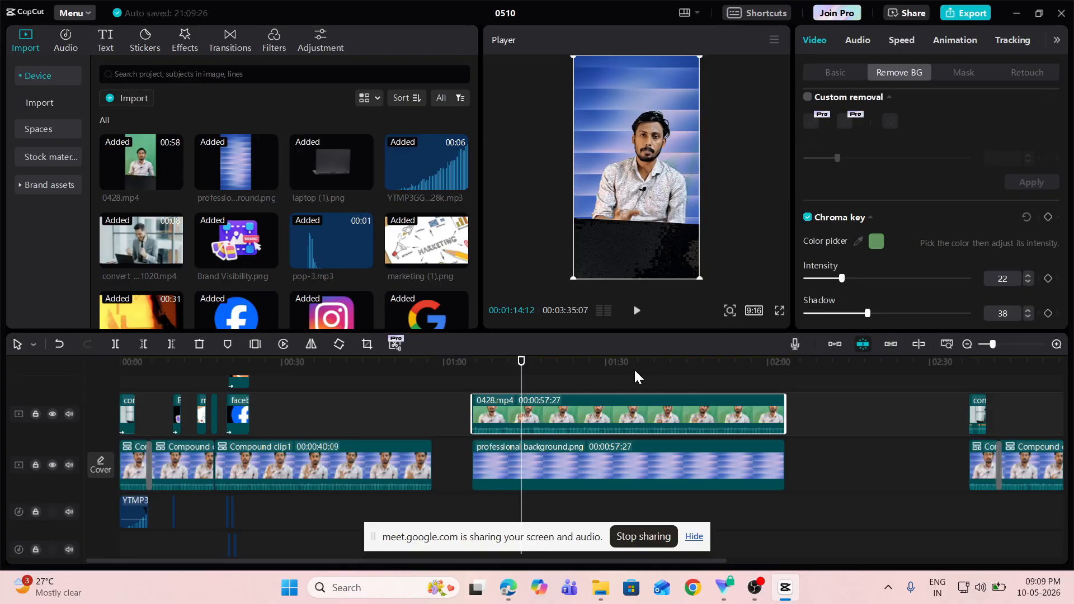
pyautogui.click(780, 311)
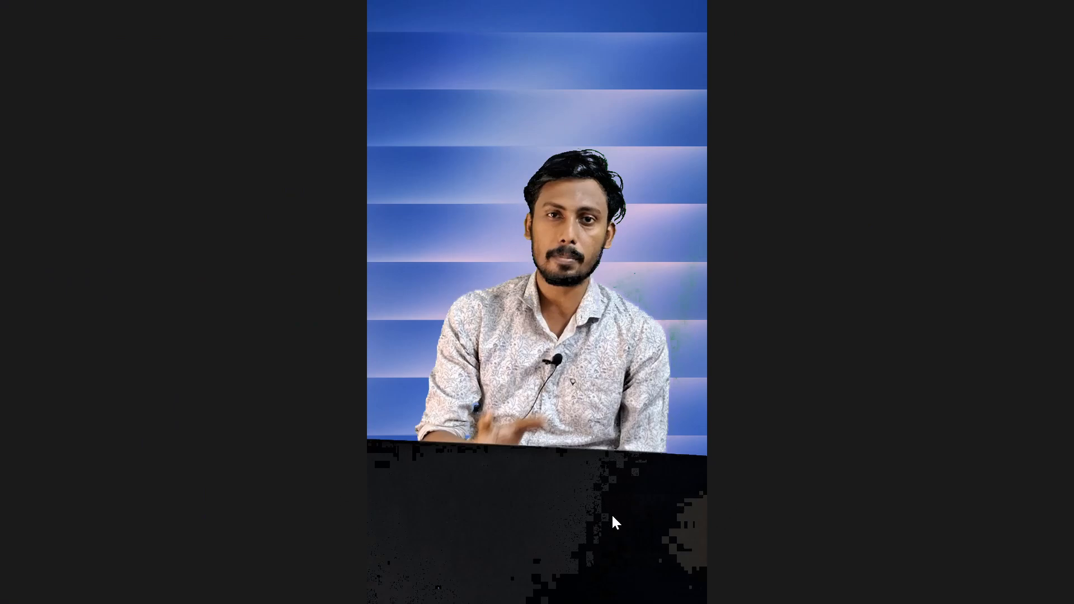
pyautogui.click(727, 550)
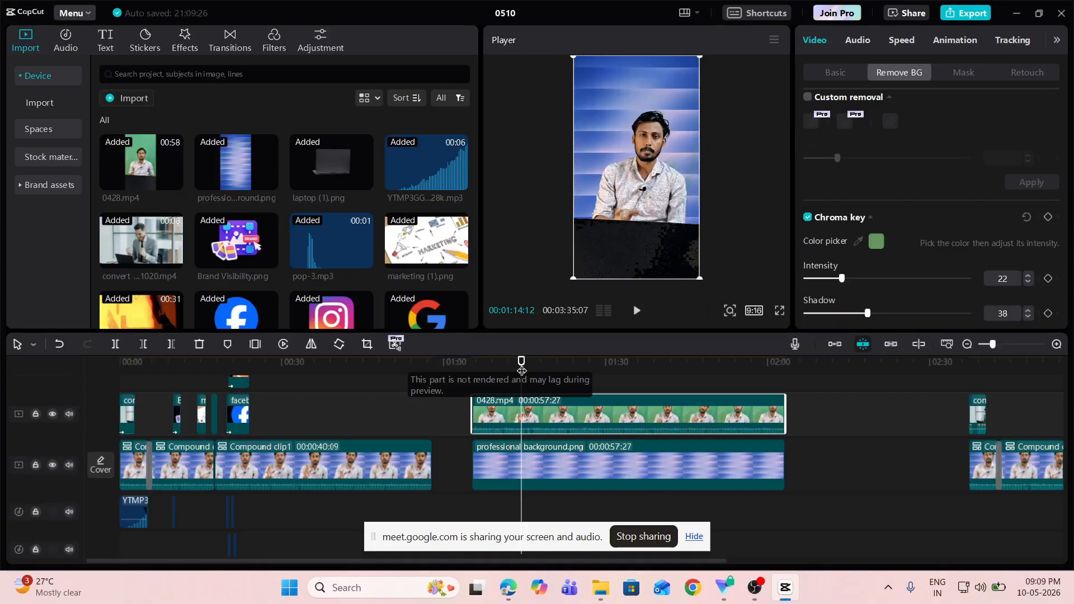
# - Try placing laptop (1).png on the track above 0428.mp4 at the clip's start, and delete it from the timeline
pyautogui.moveTo(521, 361); pyautogui.dragTo(473, 361)
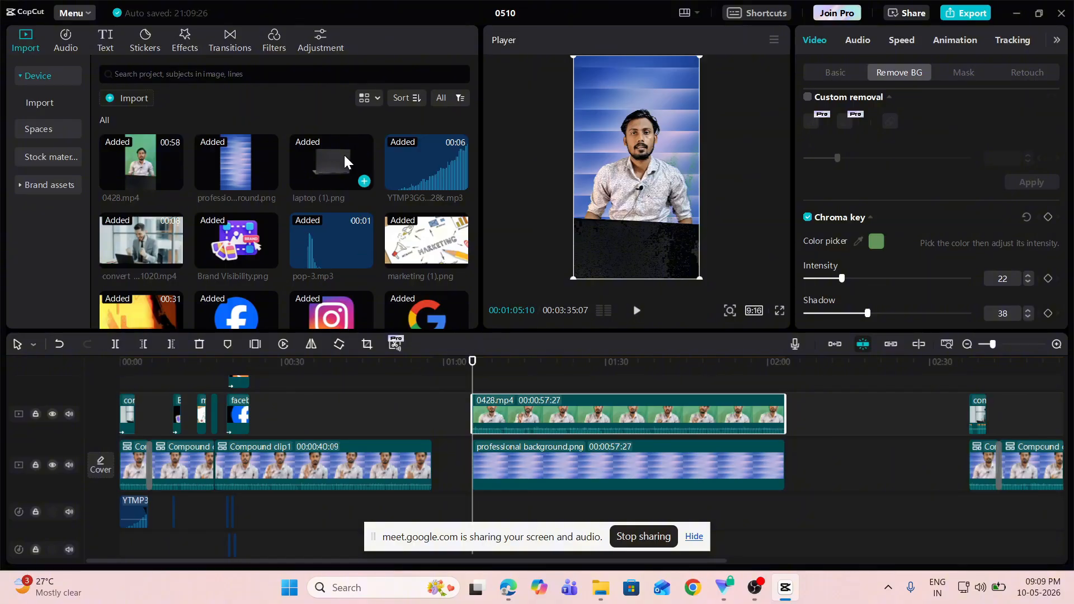
pyautogui.moveTo(322, 163); pyautogui.dragTo(472, 382)
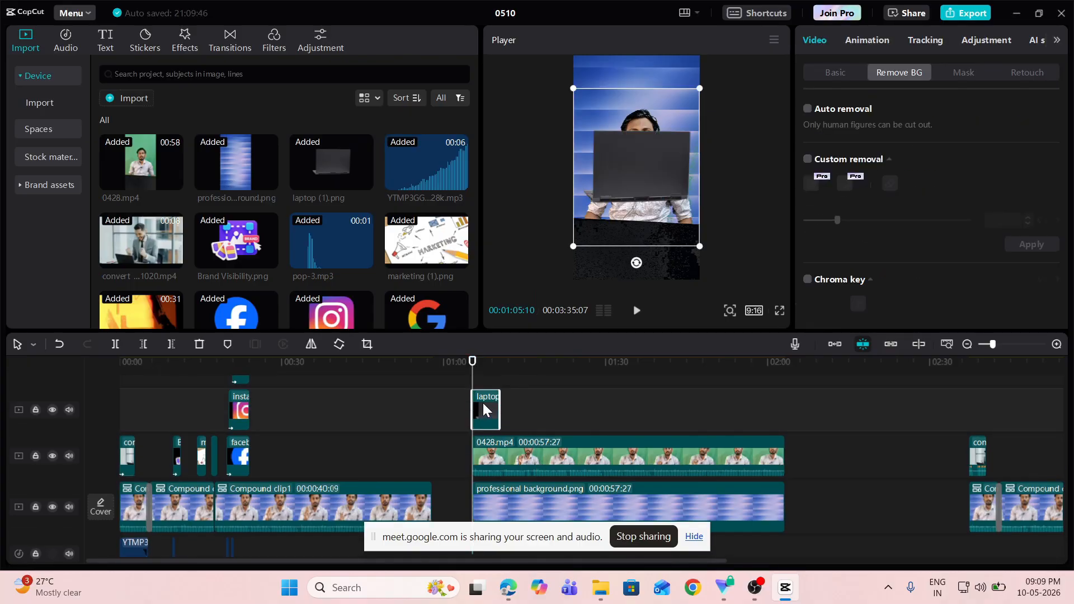
pyautogui.scroll(-2, 534, 403)
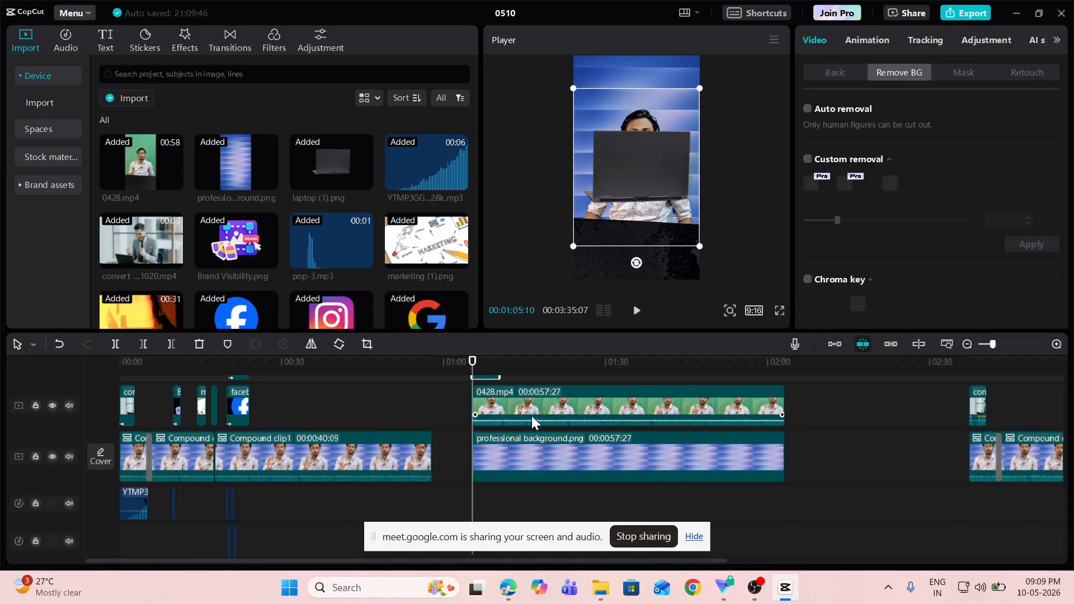
pyautogui.scroll(2, 591, 397)
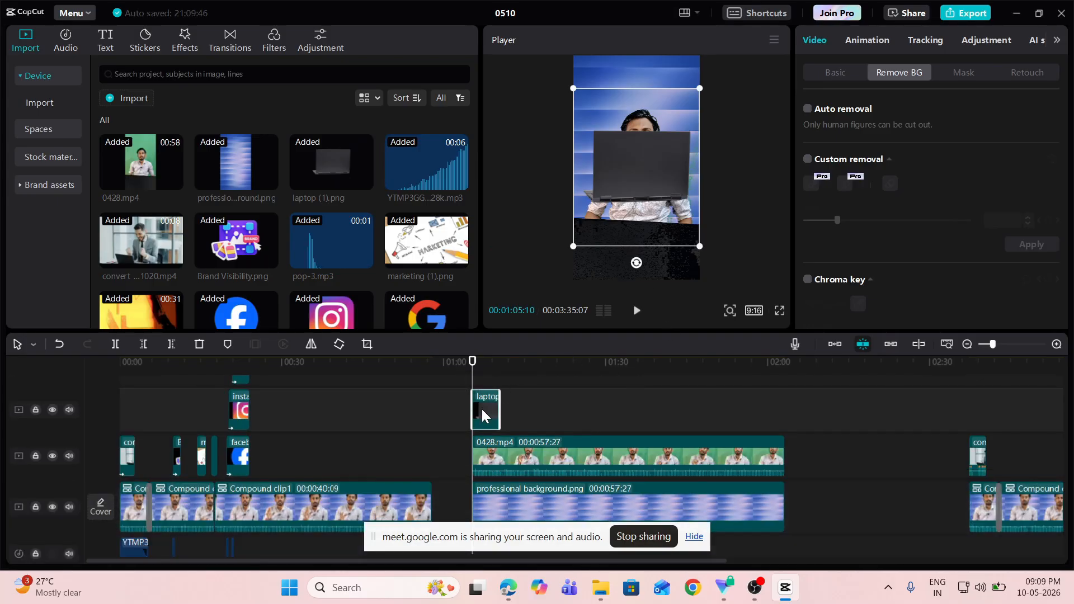
pyautogui.press('Delete')
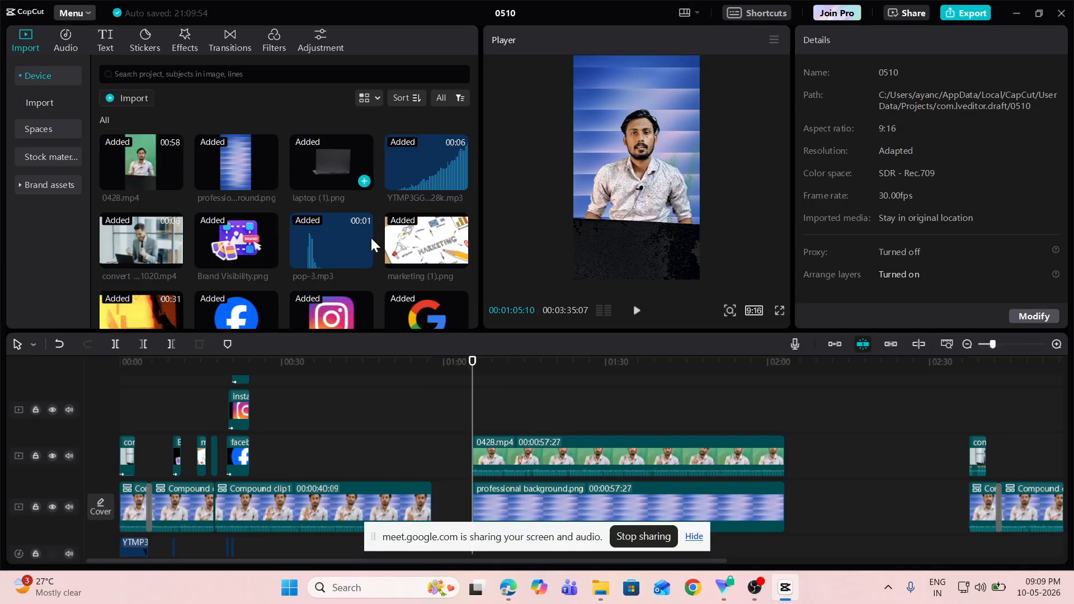
# - Add laptop (1).png at the start of 0428.mp4 with a length of 54:22 and arrange it on the track above that clip
pyautogui.moveTo(525, 457); pyautogui.dragTo(523, 430)
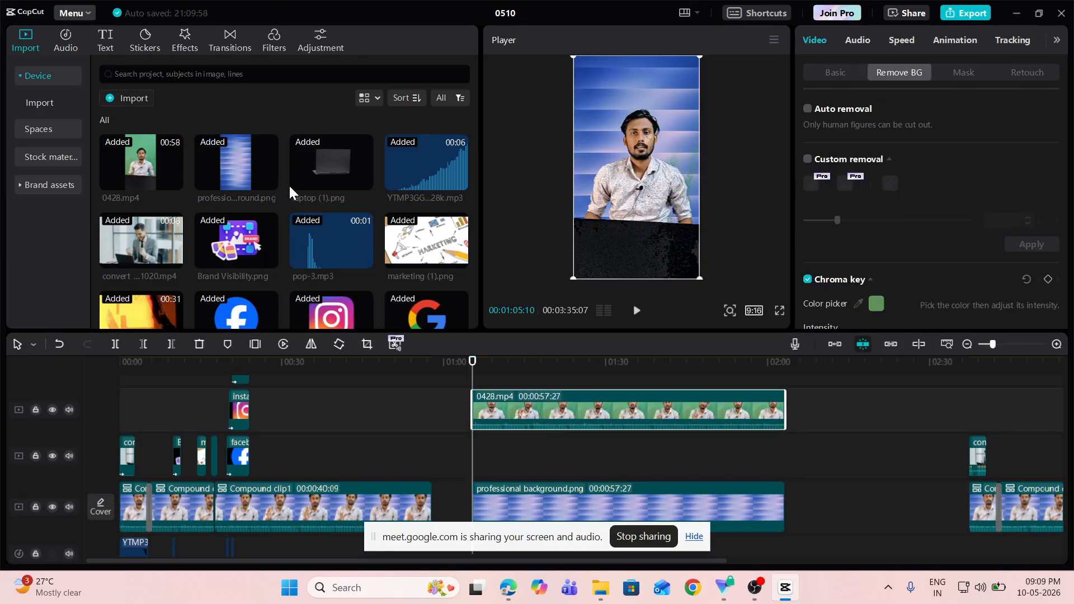
pyautogui.moveTo(289, 184); pyautogui.dragTo(769, 464)
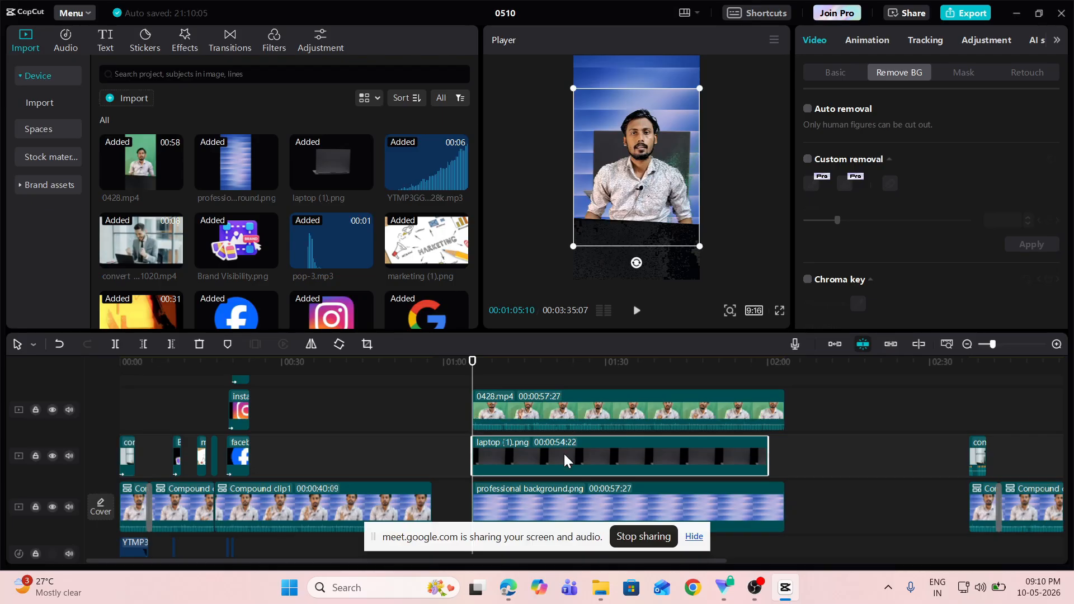
pyautogui.moveTo(564, 454); pyautogui.dragTo(563, 432)
pyautogui.scroll(-2, 576, 429)
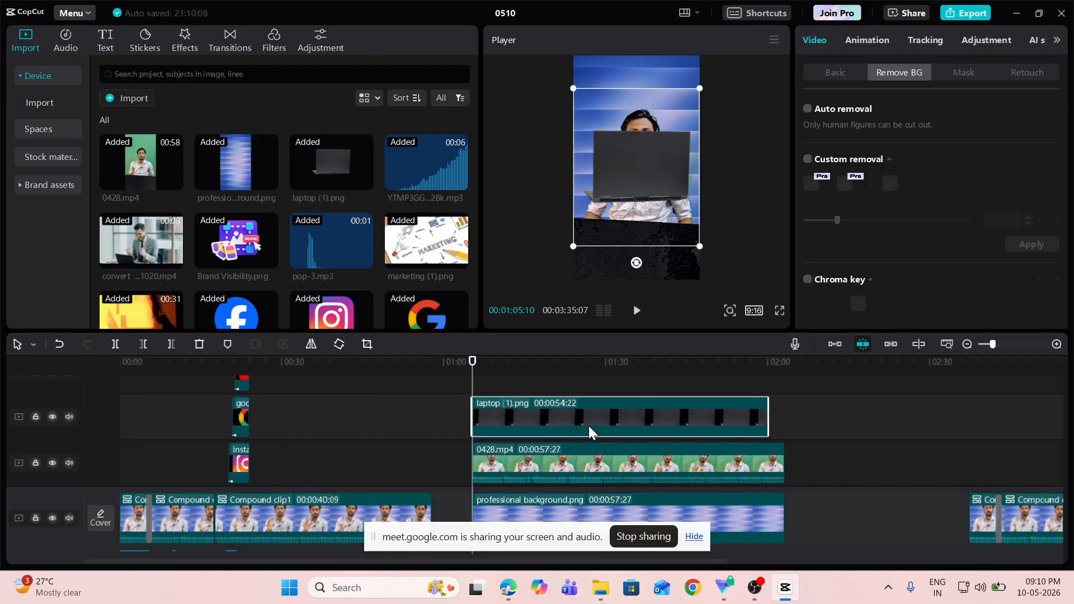
pyautogui.click(548, 457)
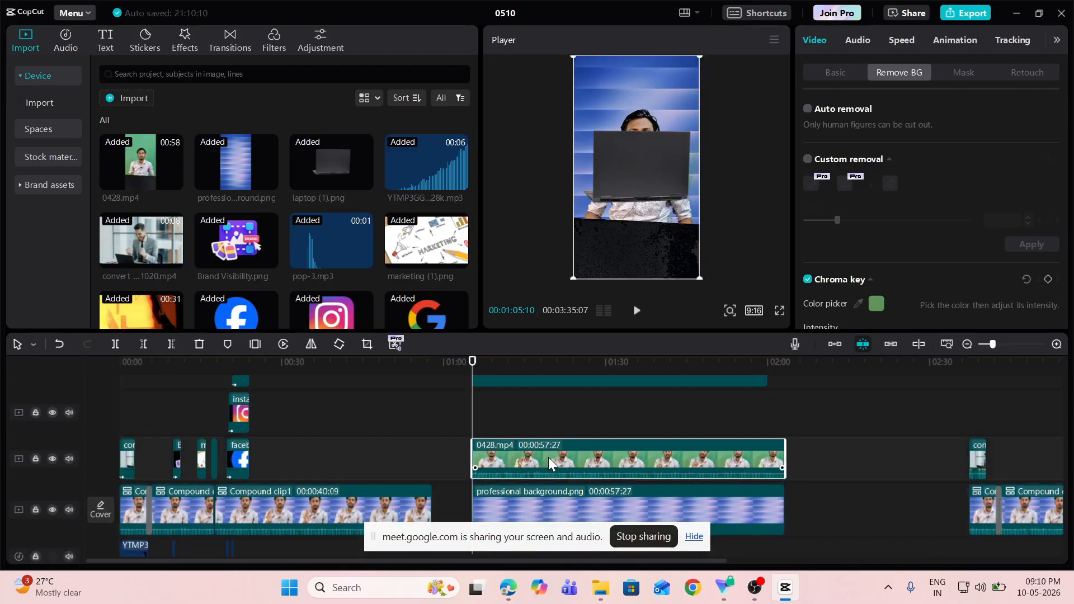
pyautogui.click(551, 381)
pyautogui.scroll(-1, 588, 448)
pyautogui.scroll(1, 510, 442)
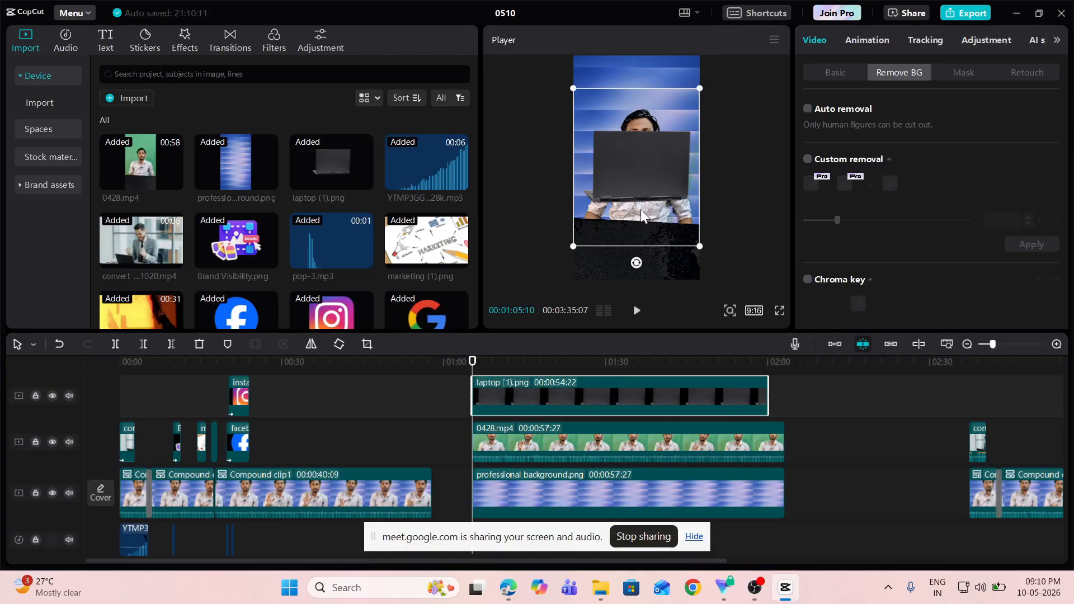
# - Enlarge the laptop image and position it low in the frame so its lid covers the dark area below the speaker
pyautogui.moveTo(627, 191); pyautogui.dragTo(601, 250)
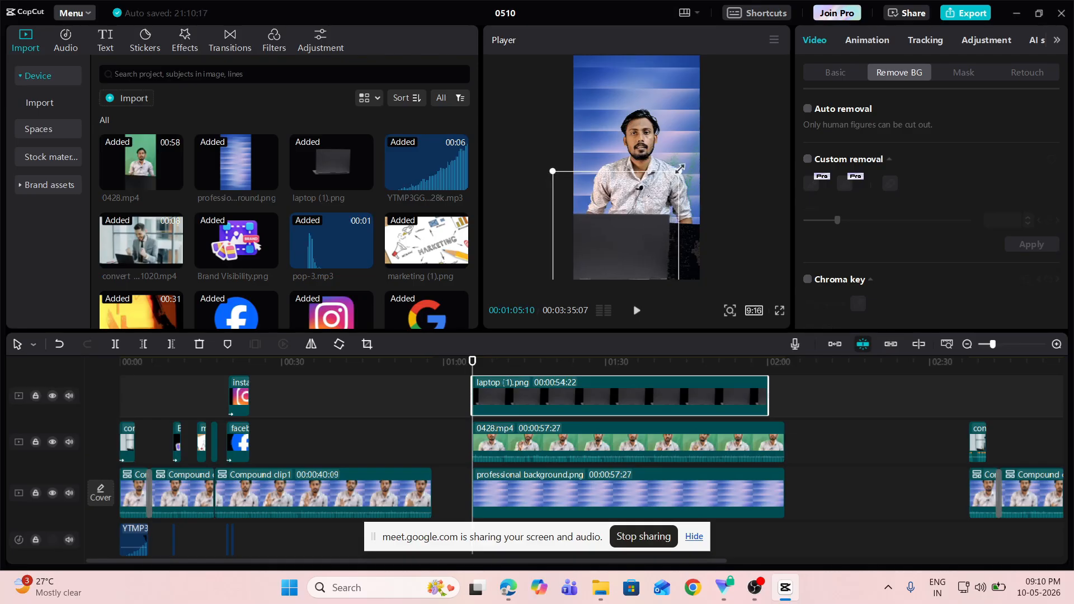
pyautogui.moveTo(675, 170); pyautogui.dragTo(729, 166)
pyautogui.moveTo(627, 243)
pyautogui.mouseDown()
pyautogui.moveTo(648, 248)
pyautogui.moveTo(638, 249)
pyautogui.mouseUp()
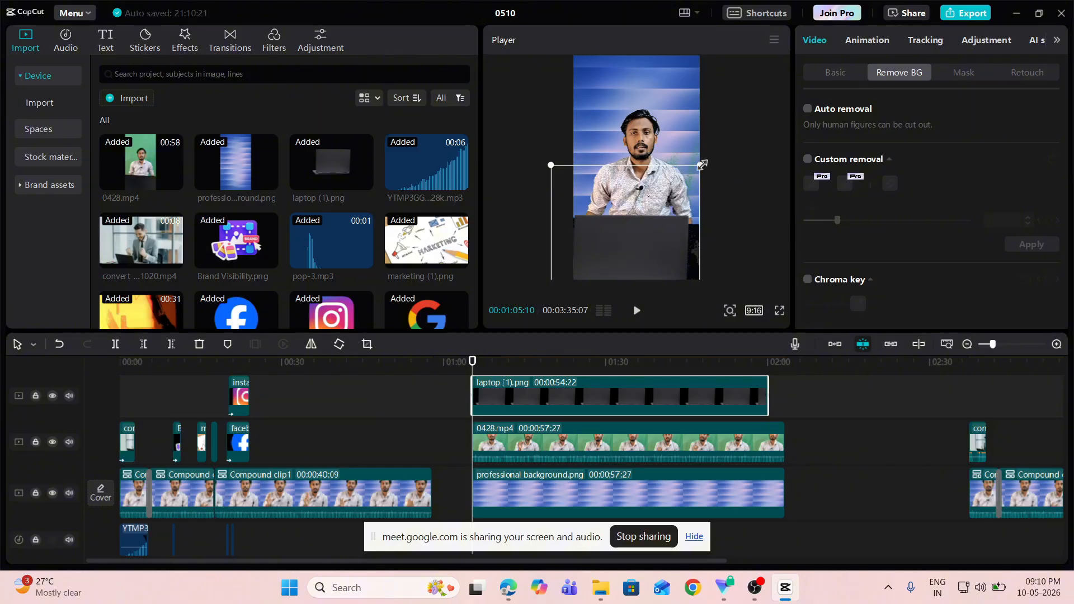
pyautogui.moveTo(700, 165); pyautogui.dragTo(712, 151)
pyautogui.moveTo(693, 220); pyautogui.dragTo(650, 249)
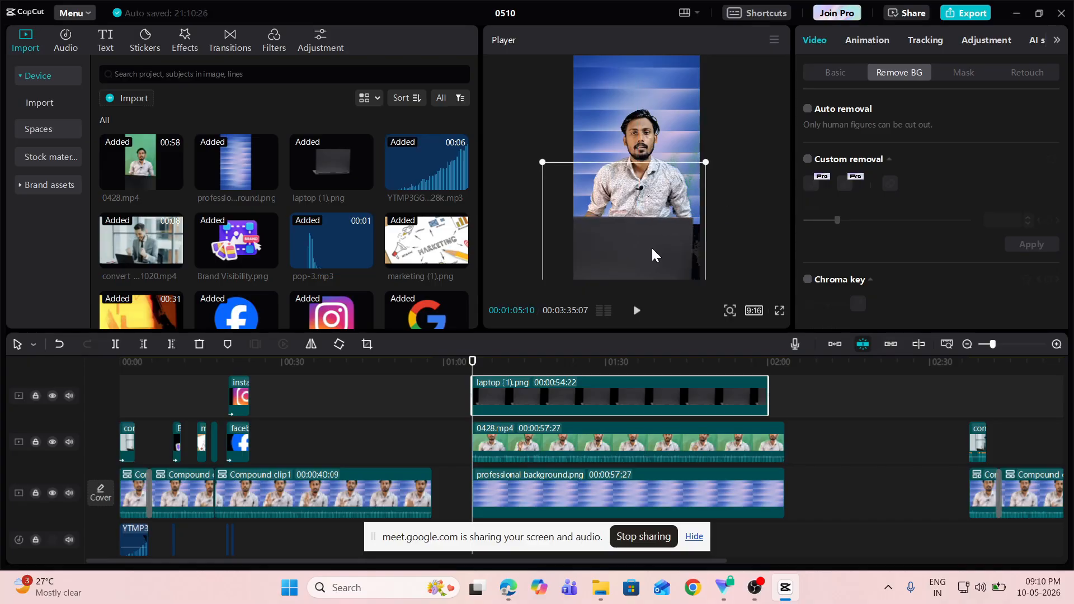
pyautogui.moveTo(705, 162); pyautogui.dragTo(713, 155)
pyautogui.moveTo(657, 258); pyautogui.dragTo(660, 262)
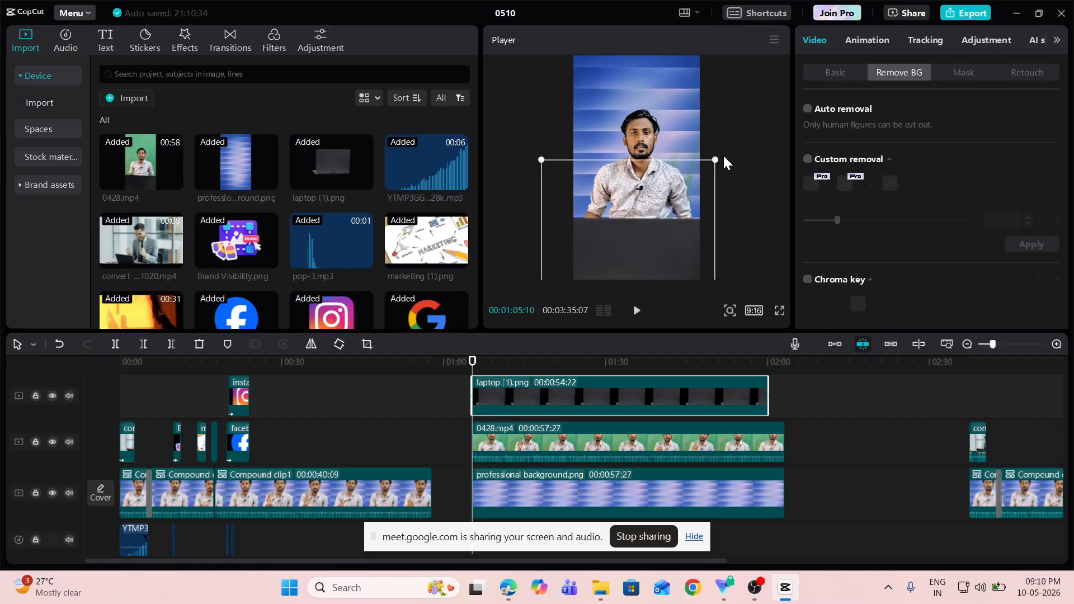
pyautogui.moveTo(715, 160); pyautogui.dragTo(712, 165)
pyautogui.moveTo(645, 260); pyautogui.dragTo(645, 259)
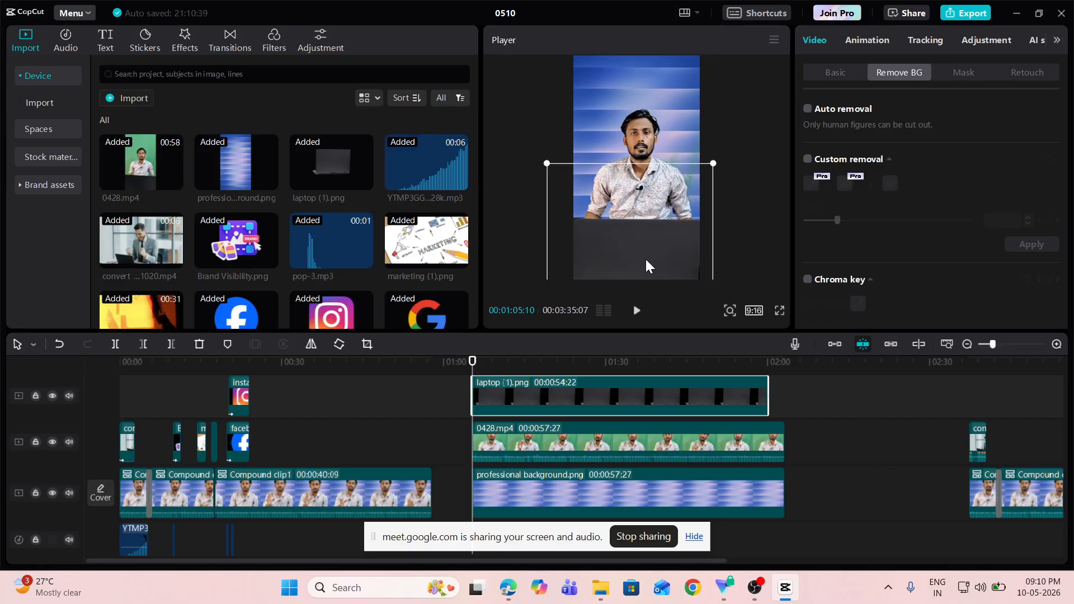
# - Deselect the laptop image and inspect the composite in the full-screen preview
pyautogui.click(748, 197)
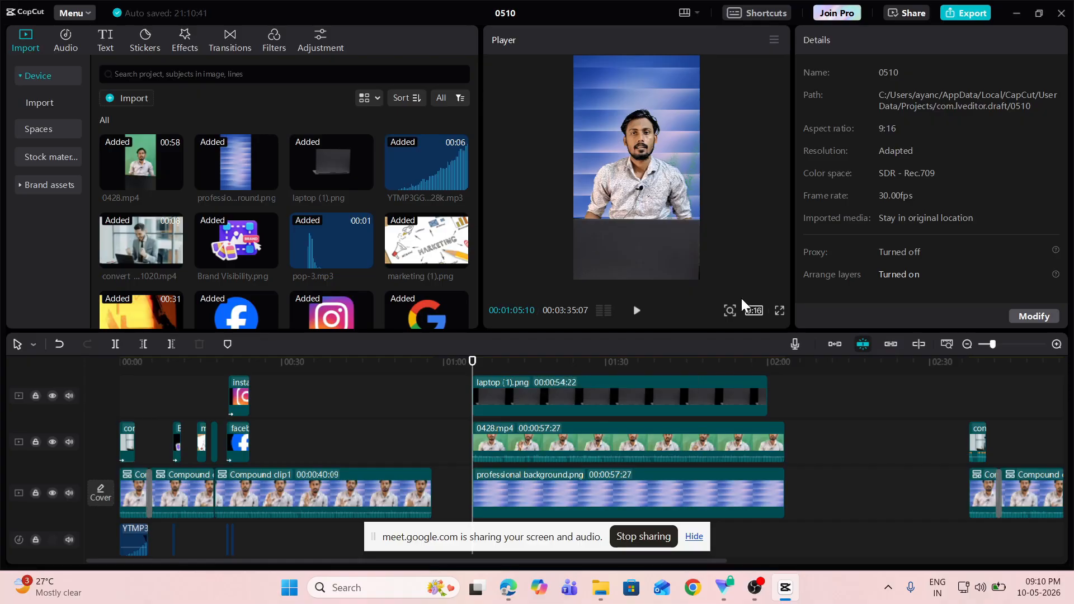
pyautogui.click(779, 311)
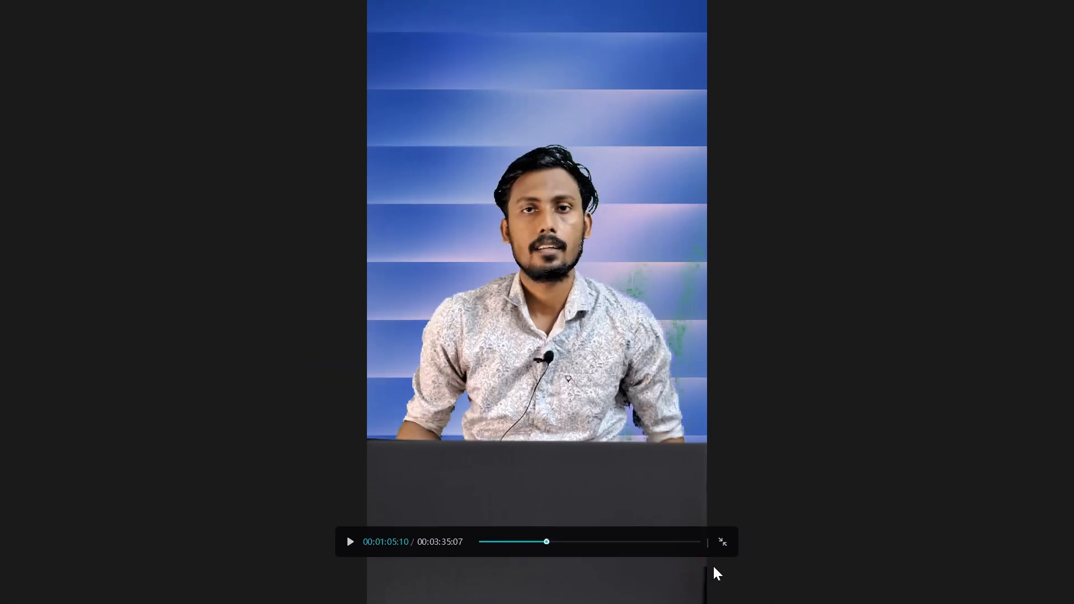
pyautogui.click(723, 542)
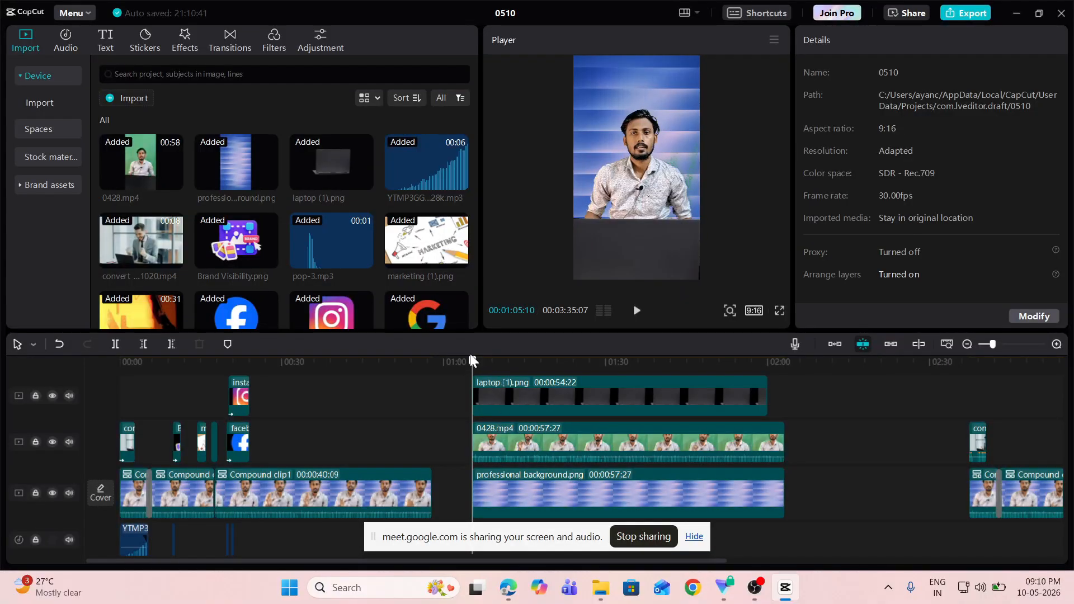
# - Move the playhead to about 1:10 and turn off chroma key on the 0428.mp4 clip
pyautogui.moveTo(470, 363); pyautogui.dragTo(500, 391)
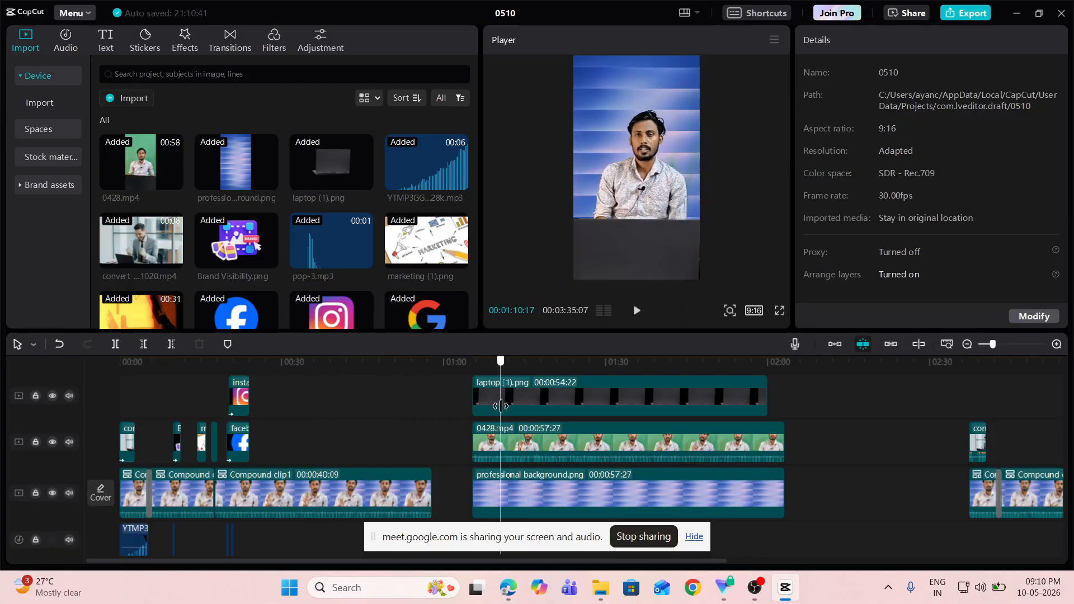
pyautogui.click(520, 441)
pyautogui.scroll(-2, 806, 232)
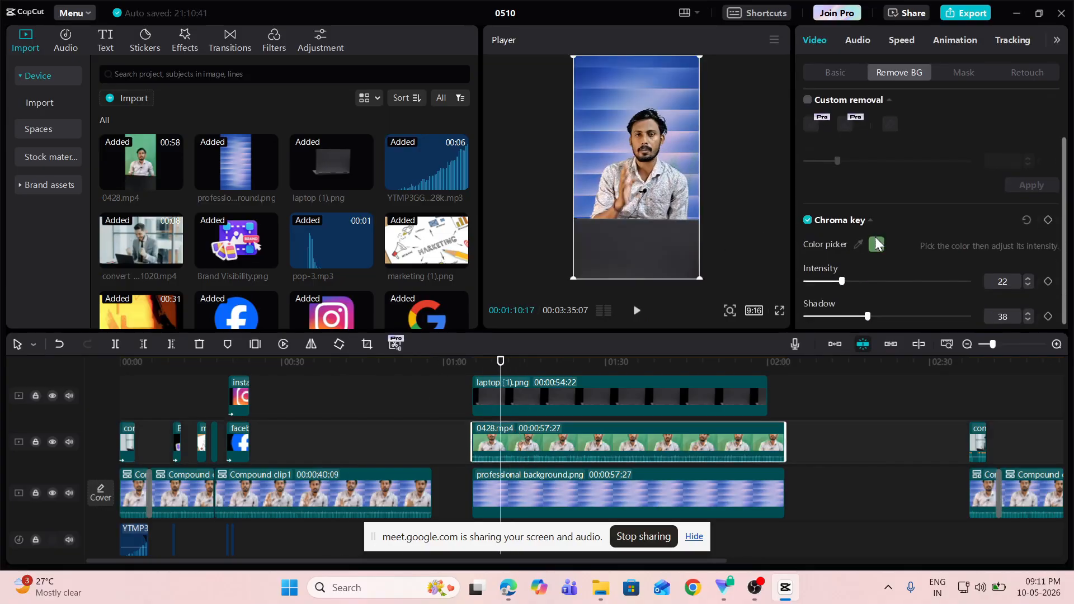
pyautogui.click(807, 216)
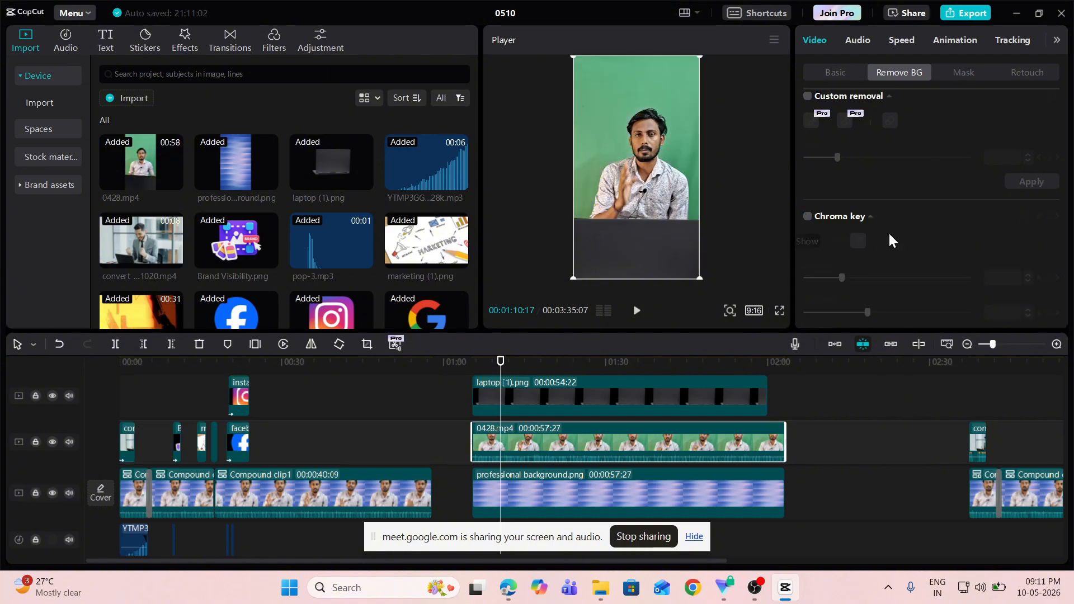
pyautogui.scroll(2, 875, 210)
pyautogui.scroll(1, 875, 200)
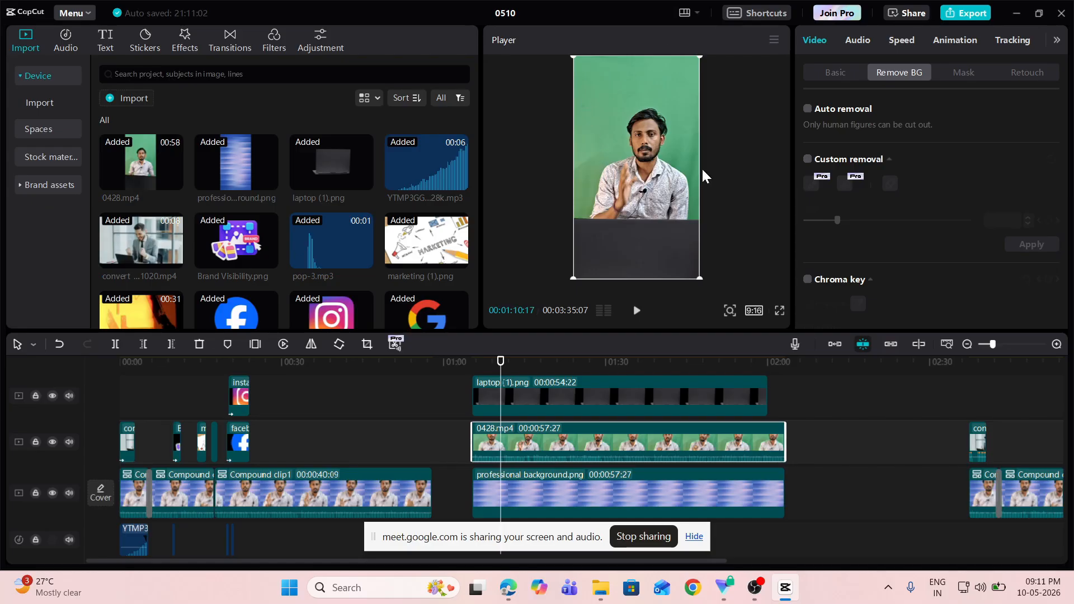
# - Recentre the shifted 0428.mp4 in the frame with laptop (1).png slid aside, and return the laptop clip to the start of 0428.mp4
pyautogui.moveTo(646, 247)
pyautogui.mouseDown()
pyautogui.moveTo(653, 277)
pyautogui.moveTo(648, 184)
pyautogui.moveTo(662, 179)
pyautogui.moveTo(635, 184)
pyautogui.moveTo(642, 226)
pyautogui.mouseUp()
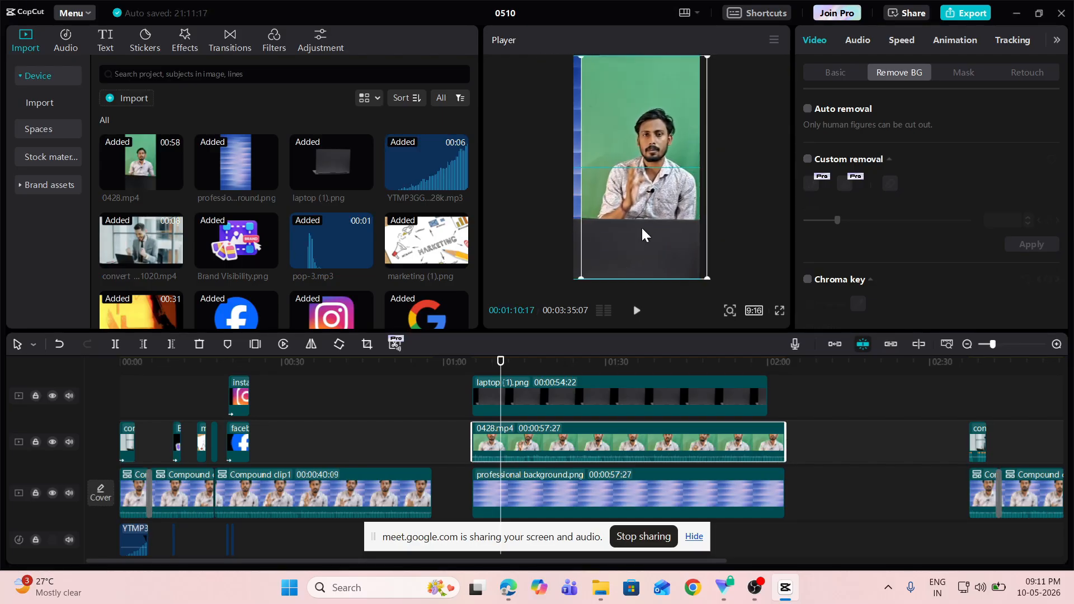
pyautogui.click(573, 400)
pyautogui.moveTo(573, 399); pyautogui.dragTo(836, 395)
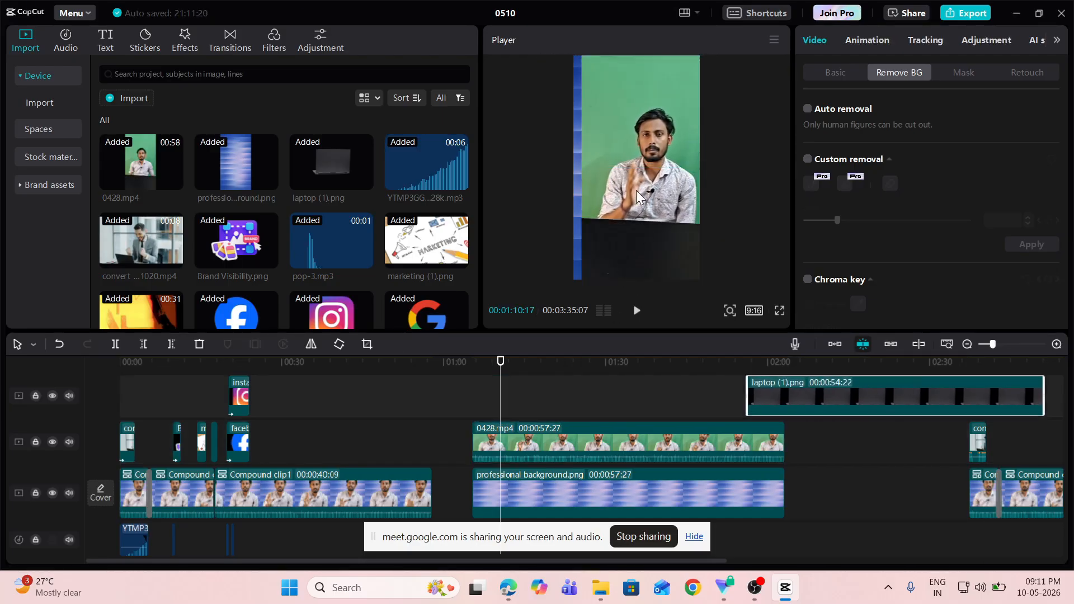
pyautogui.moveTo(636, 191)
pyautogui.mouseDown()
pyautogui.moveTo(621, 207)
pyautogui.moveTo(626, 196)
pyautogui.mouseUp()
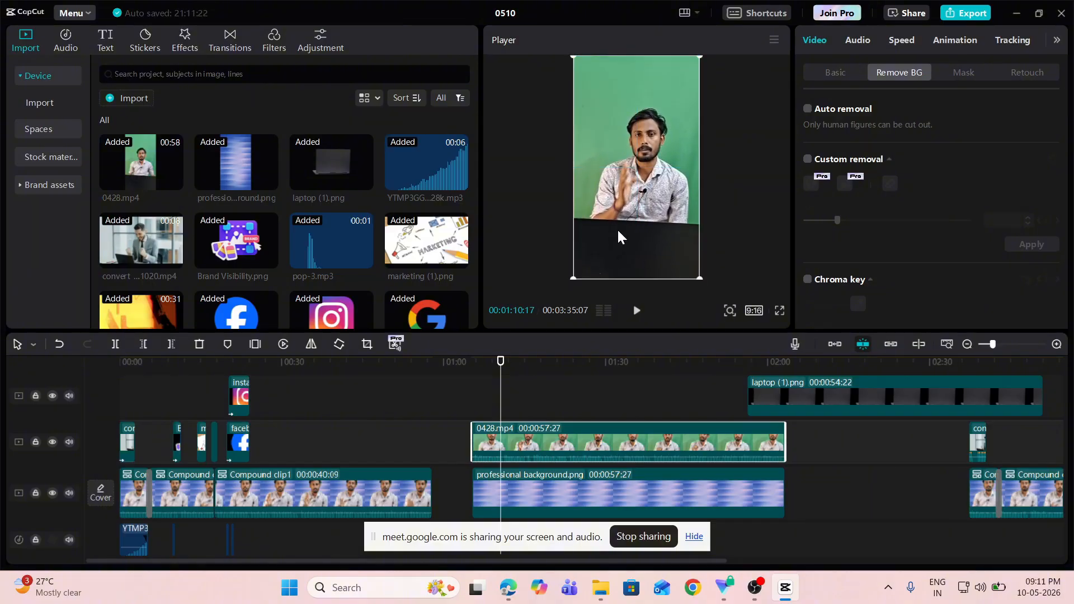
pyautogui.moveTo(867, 394); pyautogui.dragTo(598, 405)
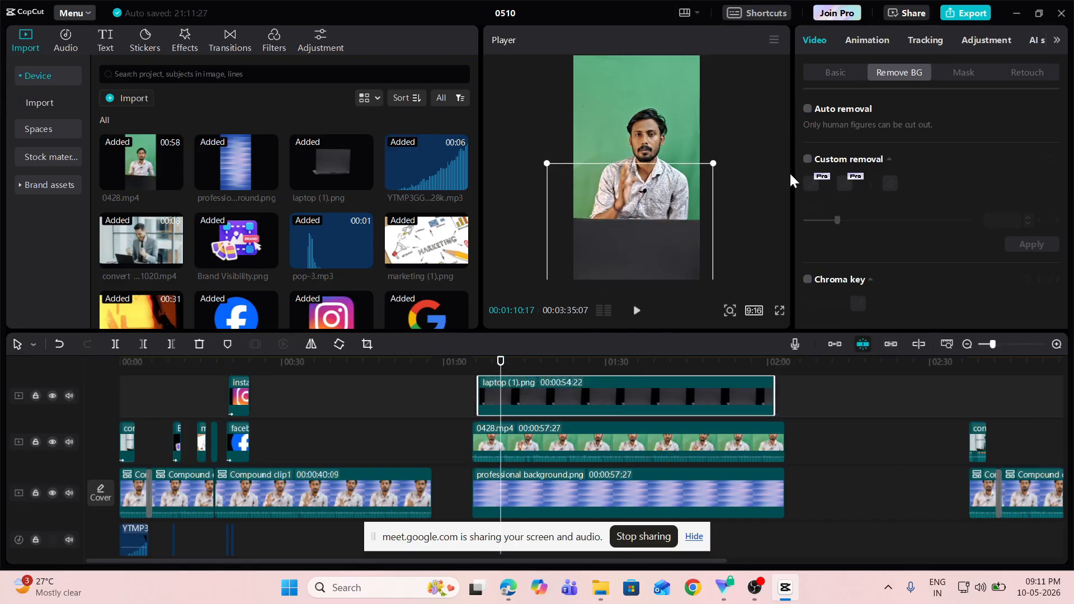
pyautogui.moveTo(616, 395); pyautogui.dragTo(606, 393)
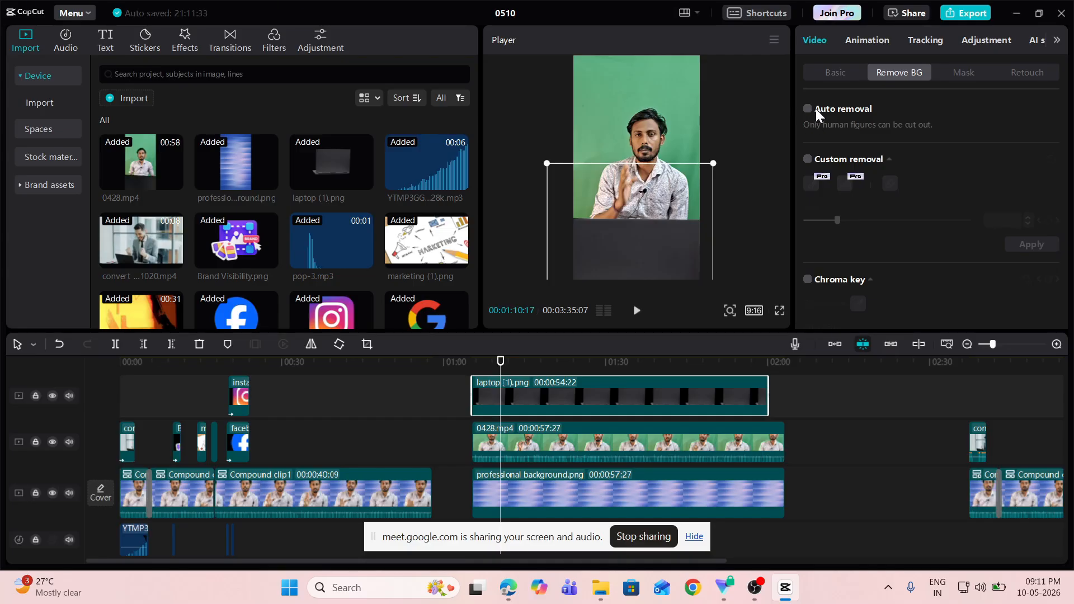
pyautogui.scroll(-2, 813, 187)
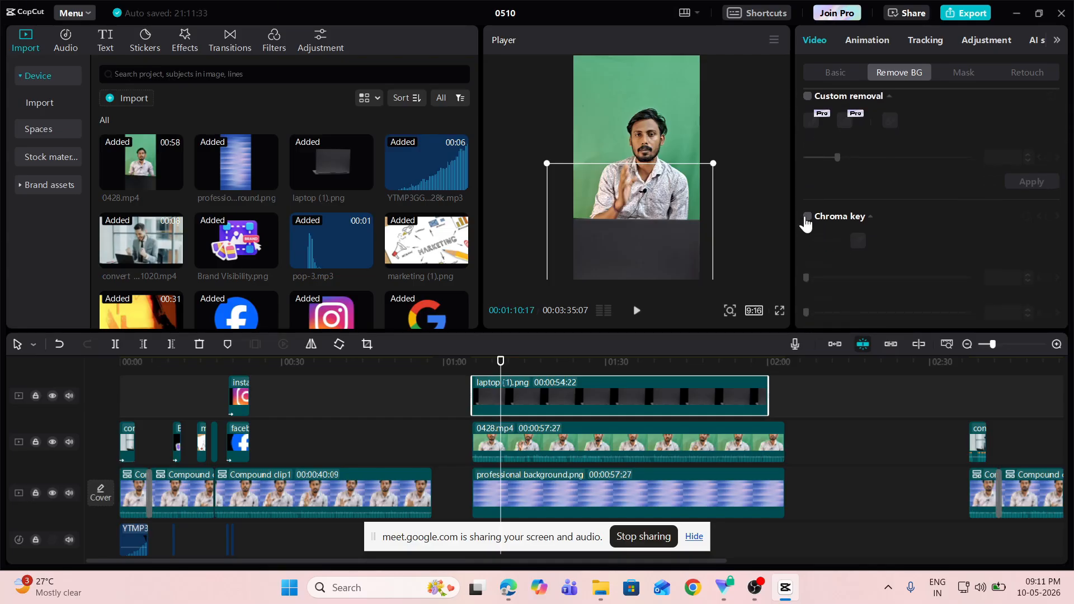
pyautogui.click(807, 217)
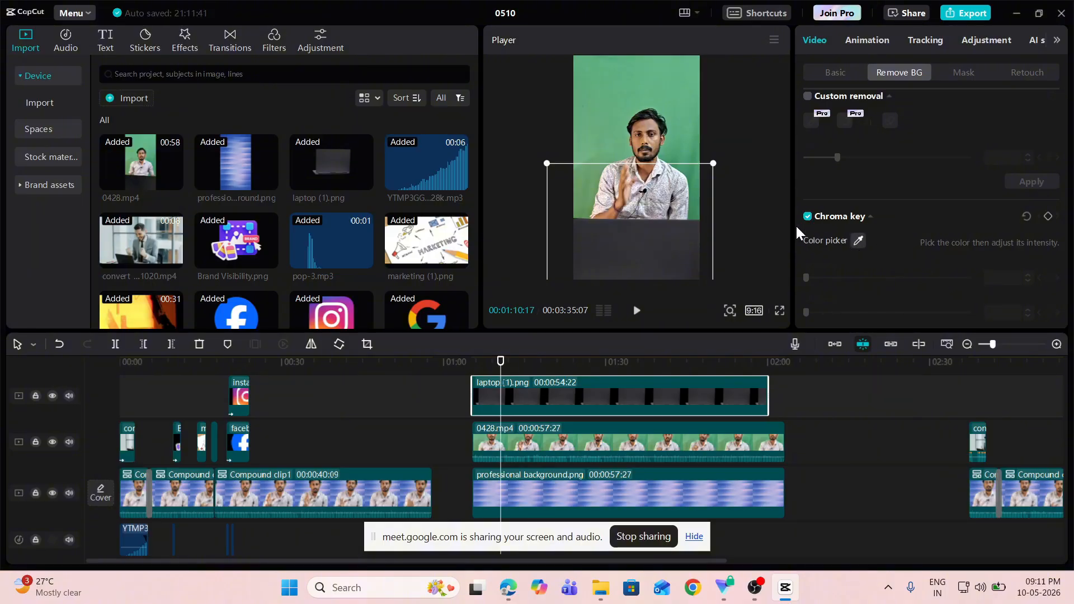
pyautogui.click(587, 196)
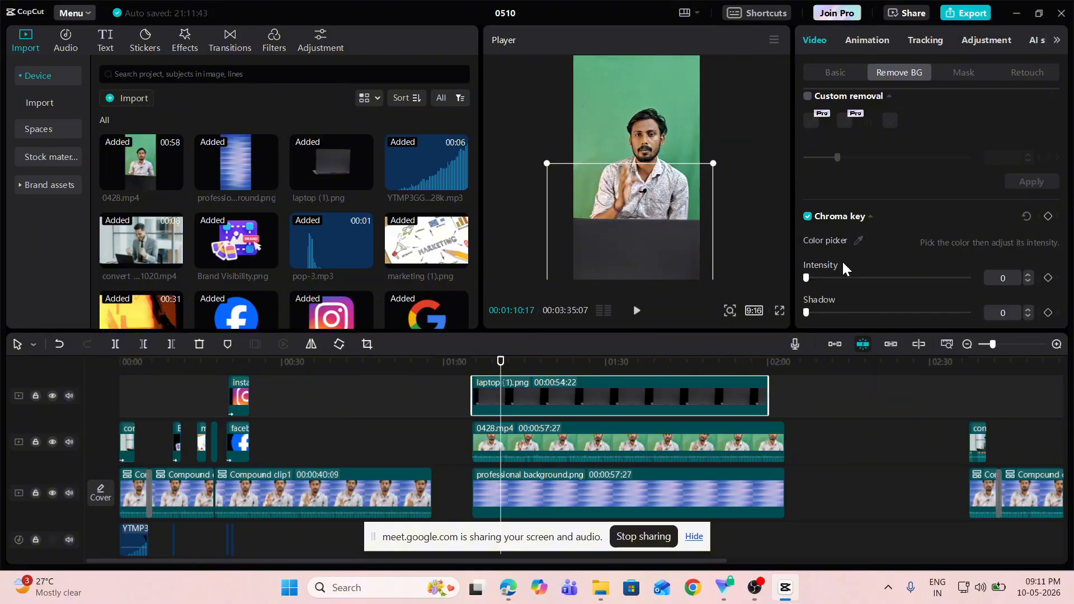
pyautogui.click(817, 279)
pyautogui.moveTo(857, 283)
pyautogui.mouseDown()
pyautogui.moveTo(918, 281)
pyautogui.moveTo(864, 285)
pyautogui.mouseUp()
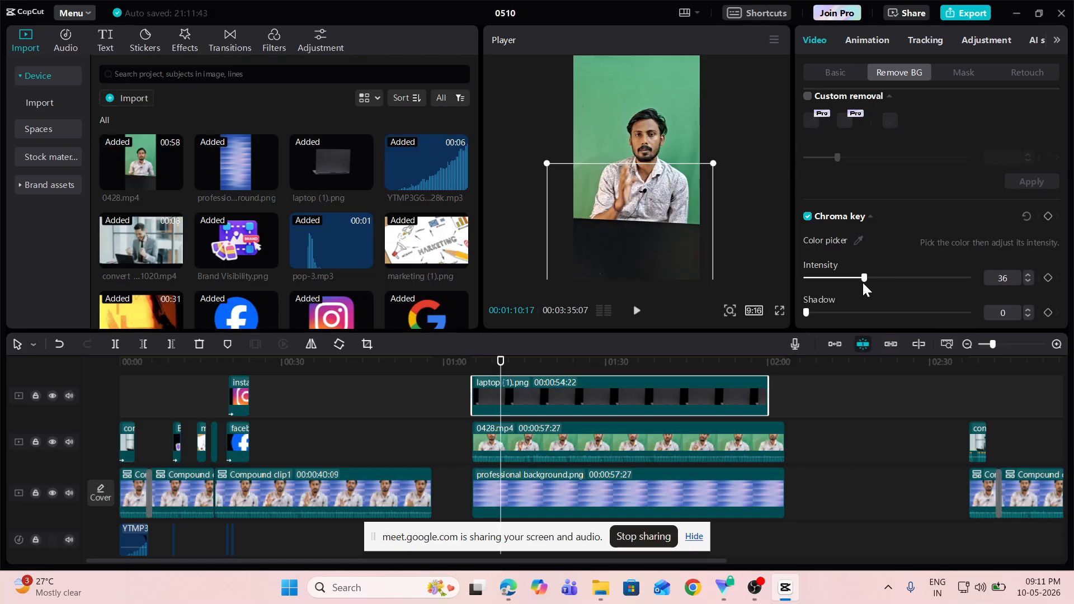
pyautogui.click(861, 240)
pyautogui.click(592, 191)
pyautogui.moveTo(623, 245); pyautogui.dragTo(630, 316)
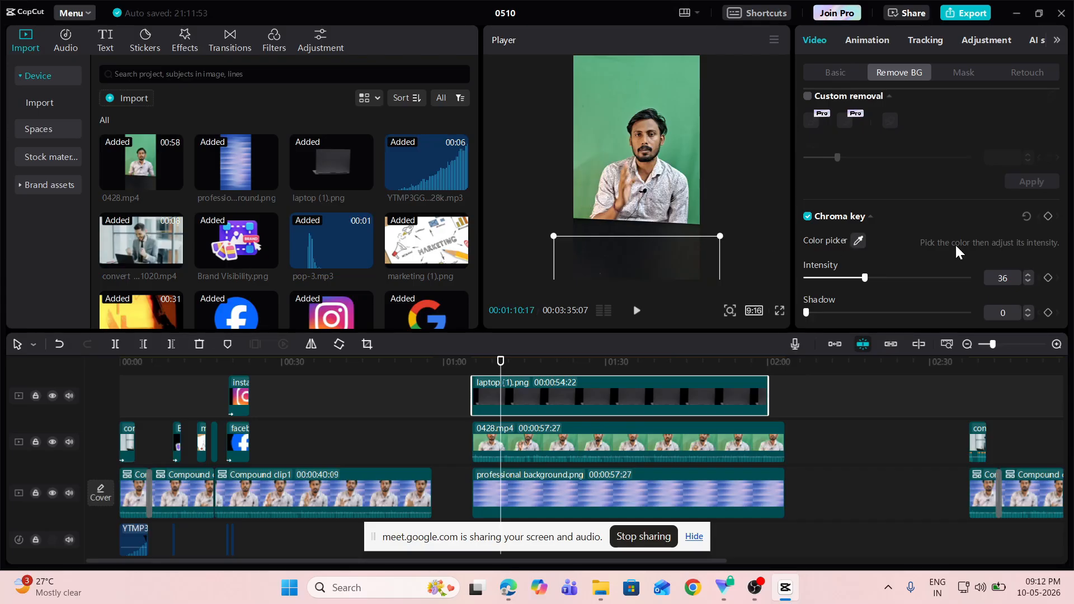
pyautogui.click(807, 216)
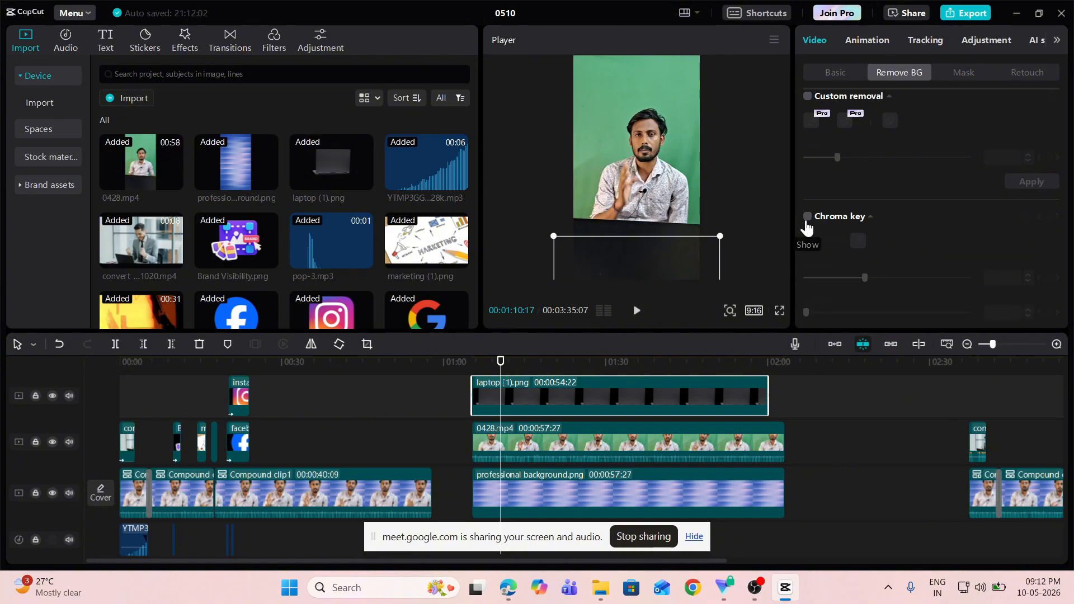
# - Turn chroma key back on for 0428.mp4 and realign the laptop image over the dark area below the speaker
pyautogui.click(587, 445)
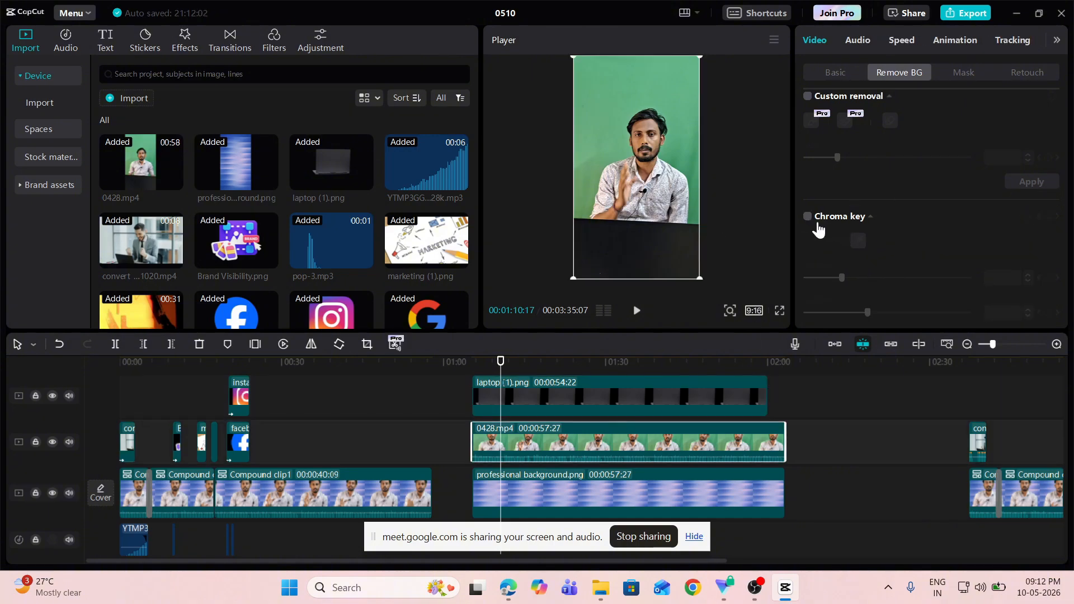
pyautogui.click(807, 217)
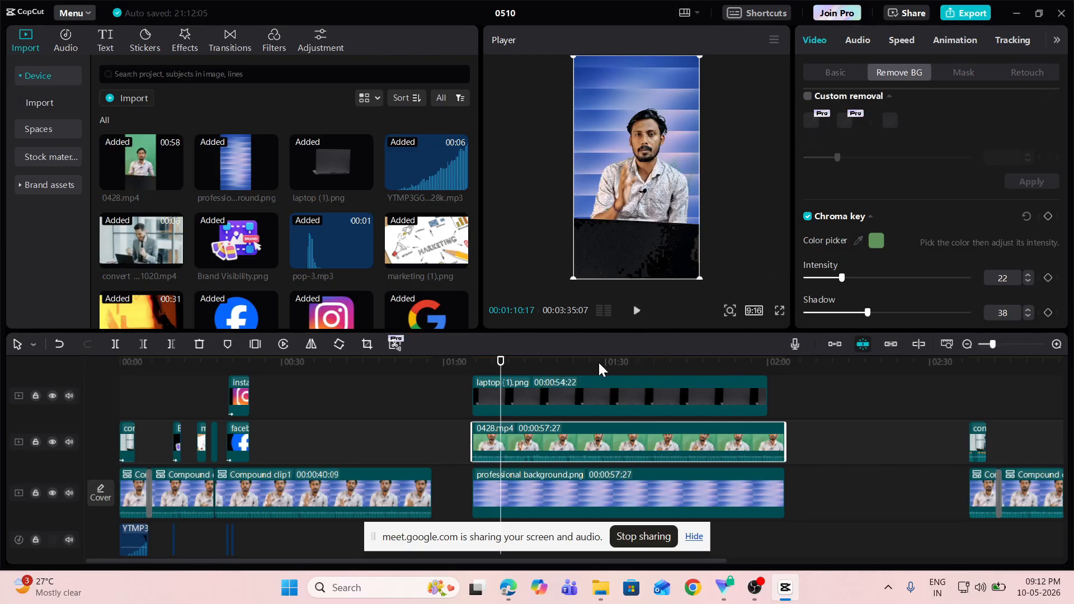
pyautogui.click(582, 392)
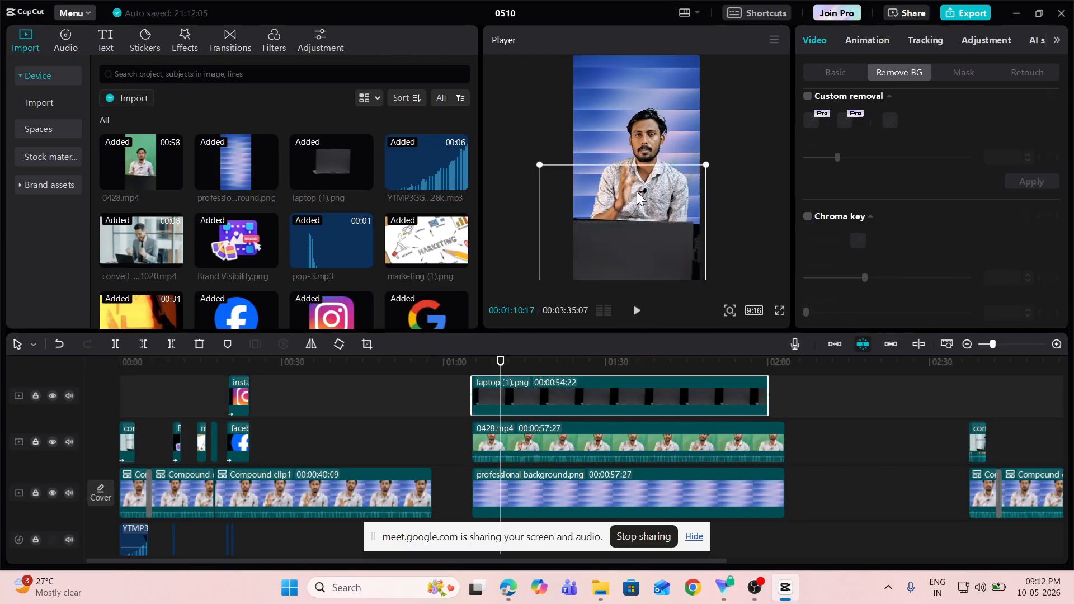
pyautogui.moveTo(657, 191); pyautogui.dragTo(644, 189)
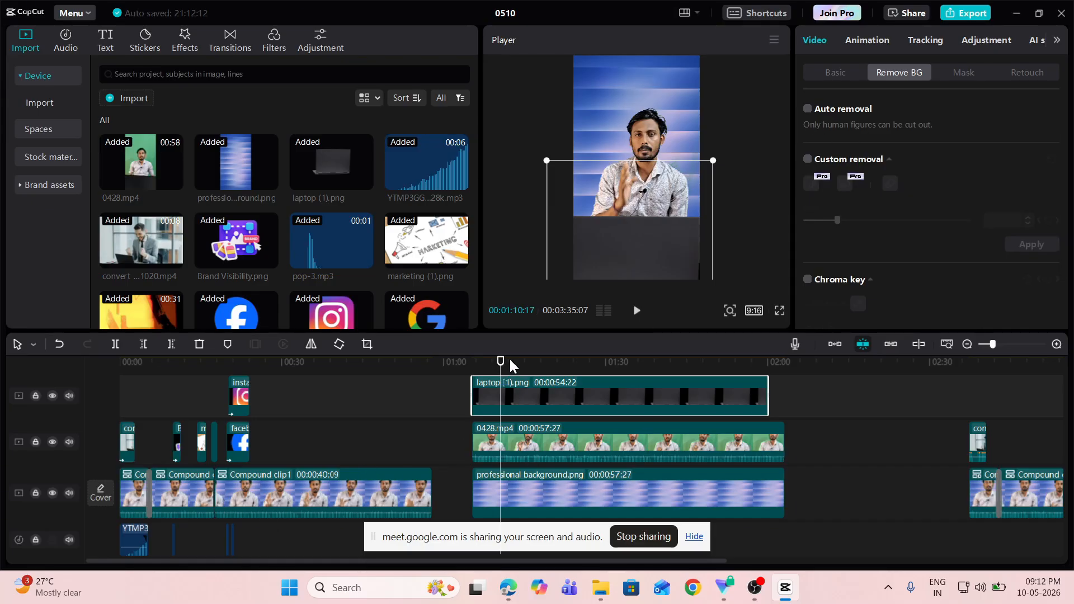
# - Check the composite at about 1:48 and extend the laptop (1).png clip to end together with 0428.mp4
pyautogui.moveTo(501, 362); pyautogui.dragTo(706, 441)
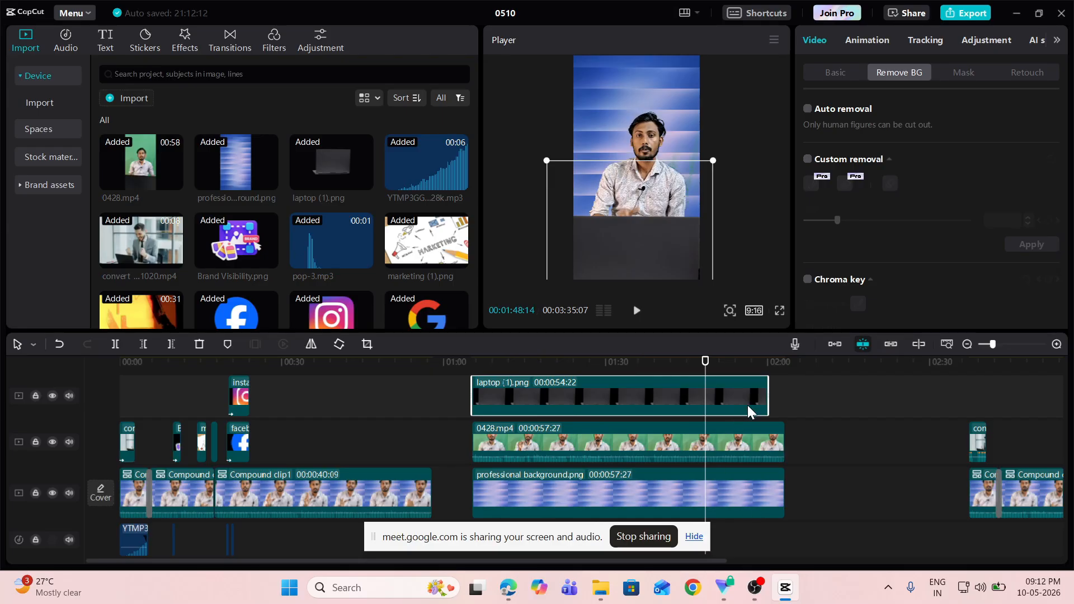
pyautogui.moveTo(768, 397); pyautogui.dragTo(786, 397)
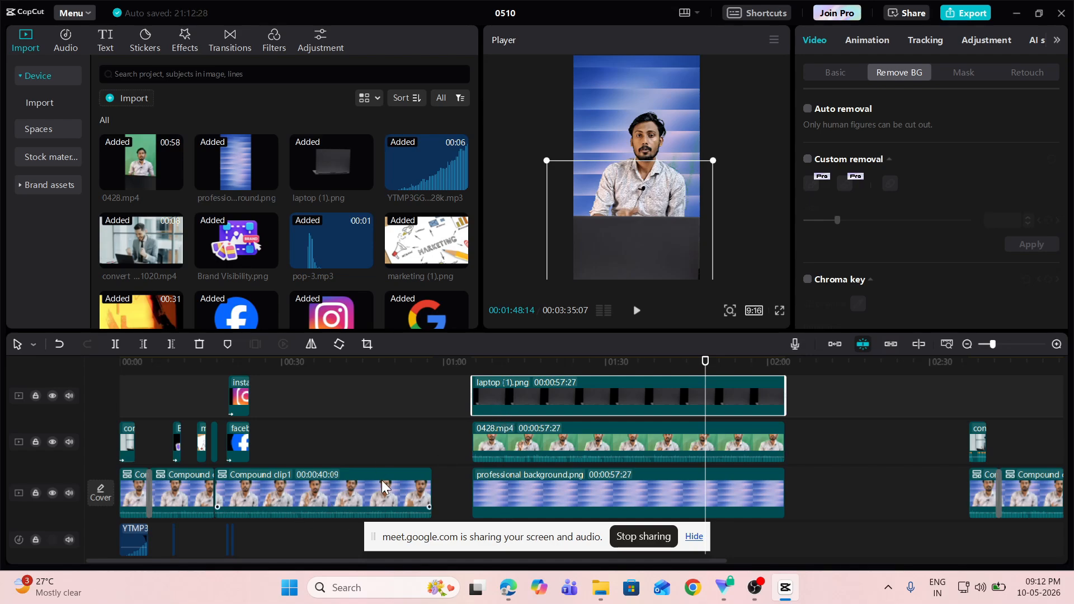
# - Combine the laptop (1).png, 0428.mp4 and professional background.png clips into one compound clip
pyautogui.moveTo(805, 506); pyautogui.dragTo(757, 451)
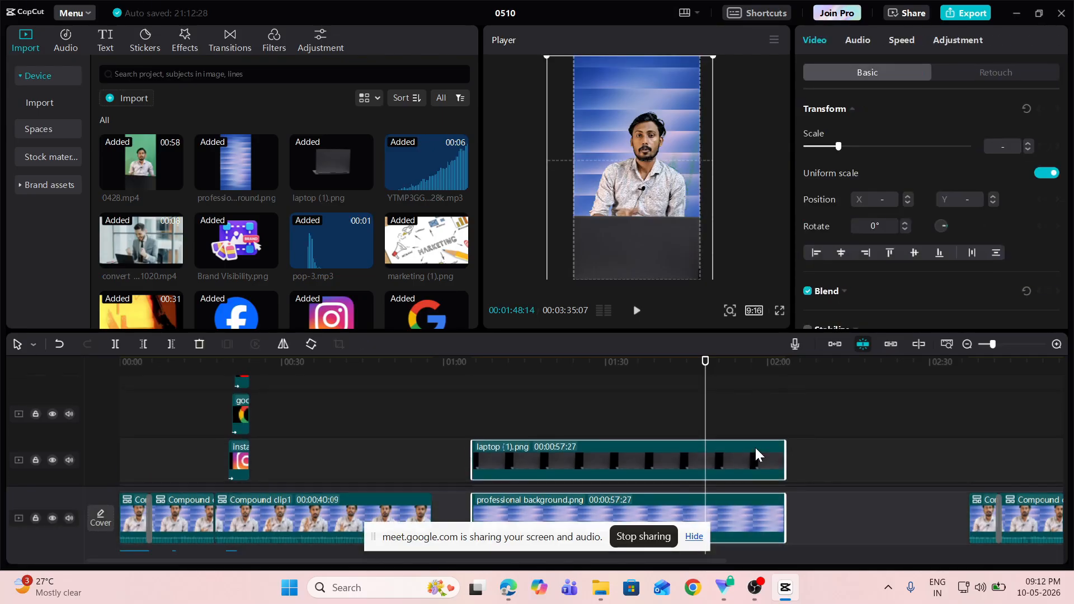
pyautogui.scroll(-2, 783, 427)
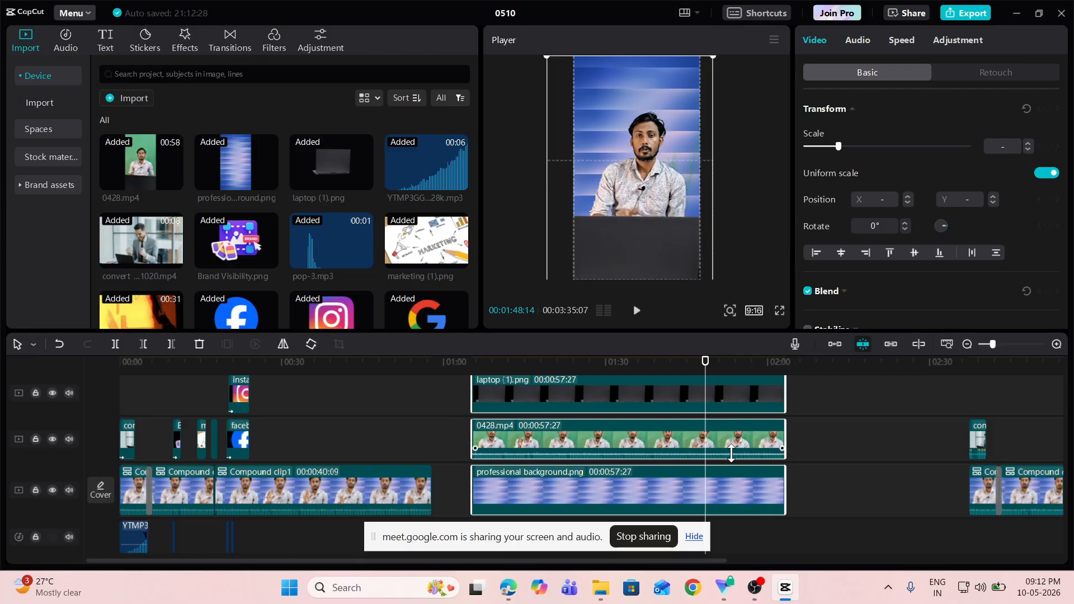
pyautogui.scroll(1, 777, 425)
pyautogui.scroll(-1, 770, 461)
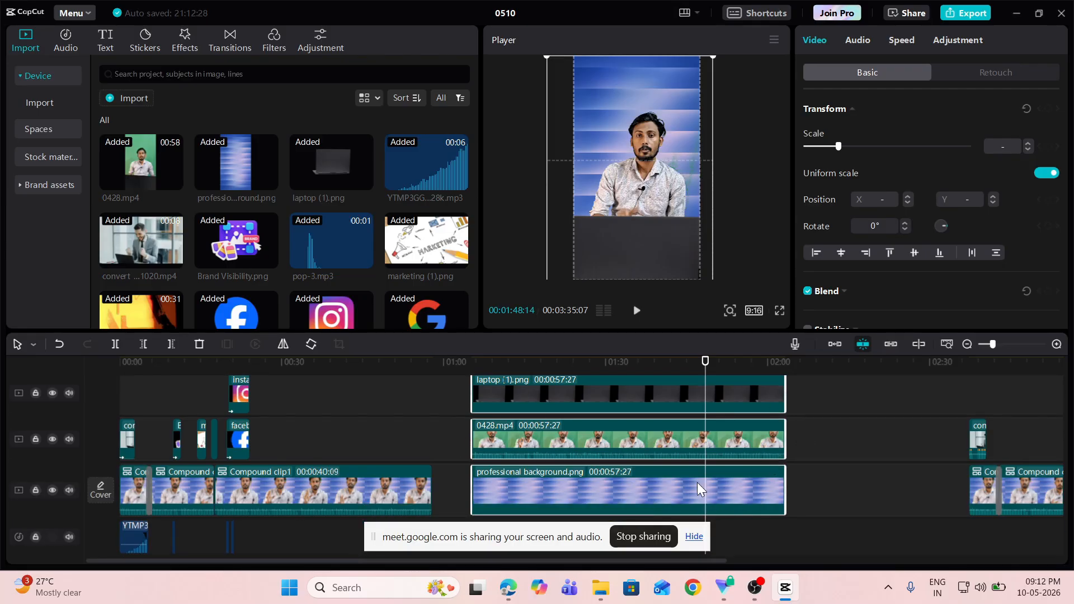
pyautogui.rightClick(630, 491)
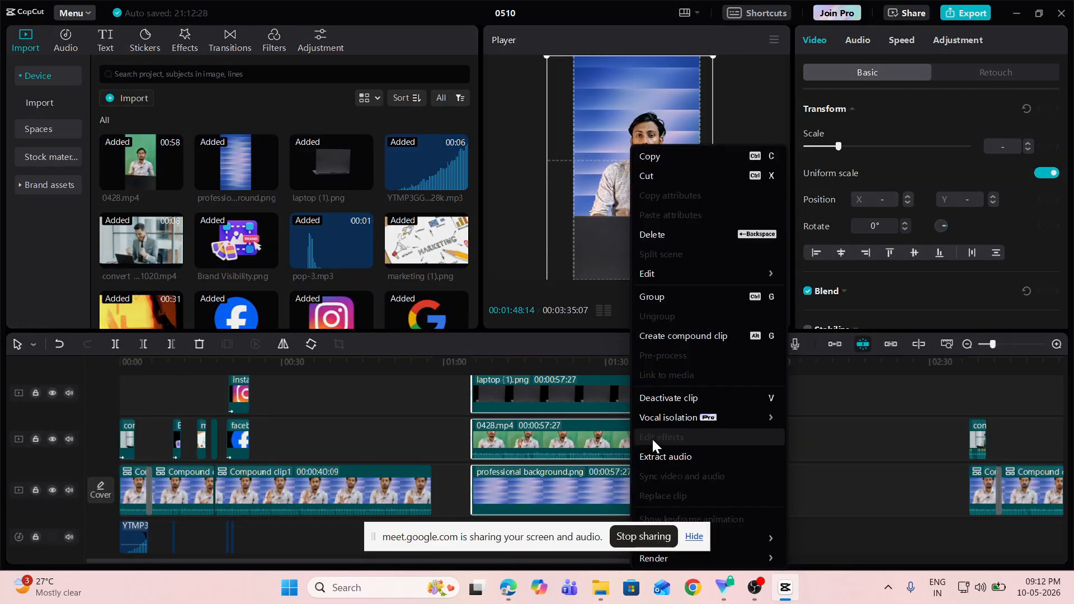
pyautogui.click(698, 335)
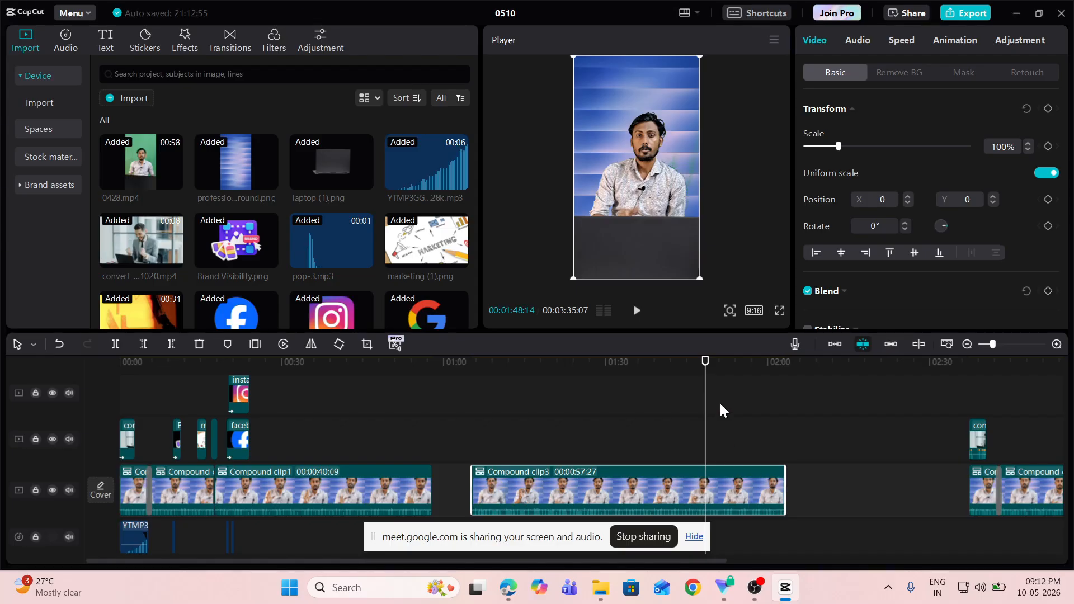
# - Play the first few seconds of the existing edit from the beginning of the timeline
pyautogui.moveTo(706, 362); pyautogui.dragTo(65, 373)
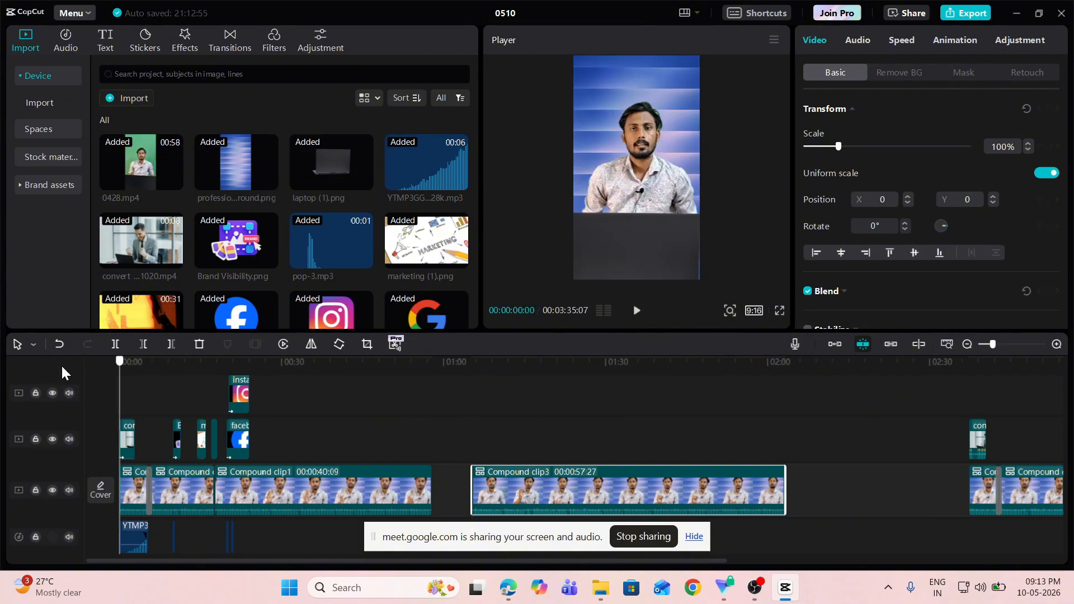
pyautogui.click(637, 311)
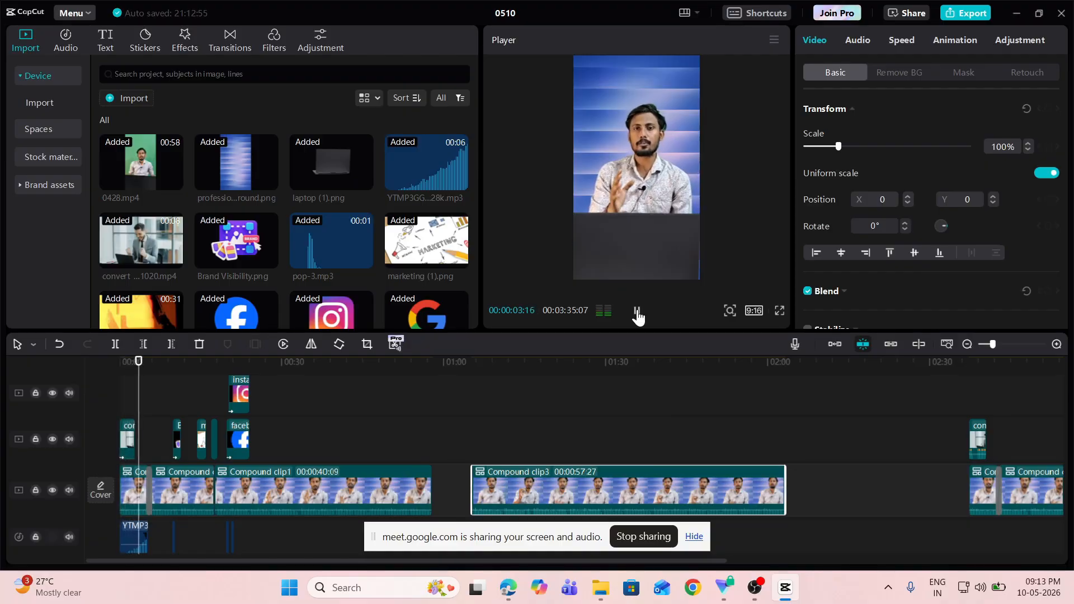
pyautogui.click(637, 311)
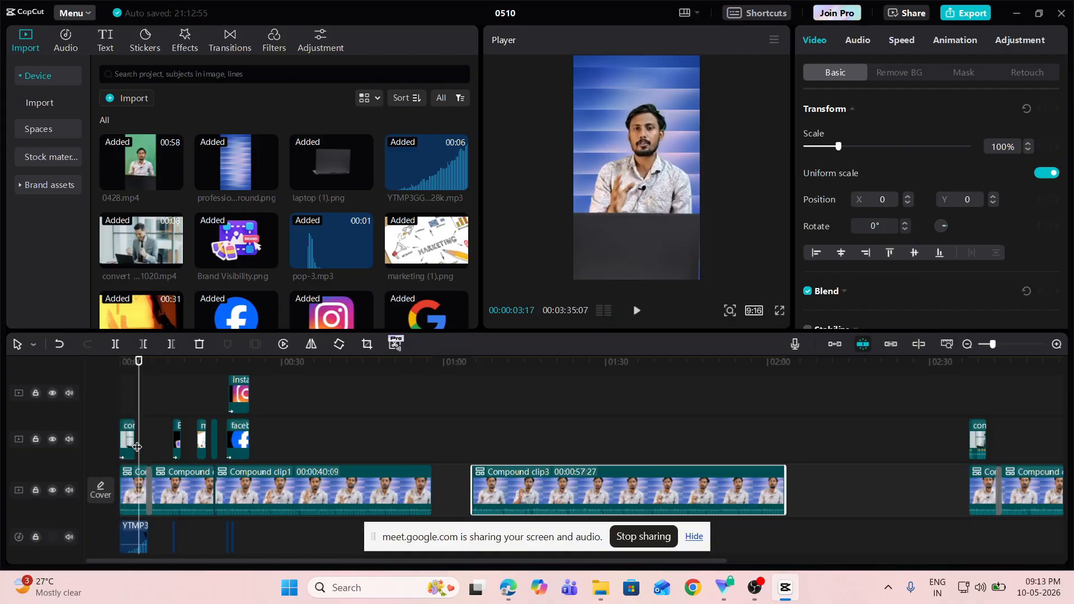
# - Place the convert...1020.mp4 video above the start of Compound clip3 and enlarge it to 315% to fill the frame
pyautogui.moveTo(139, 361); pyautogui.dragTo(475, 421)
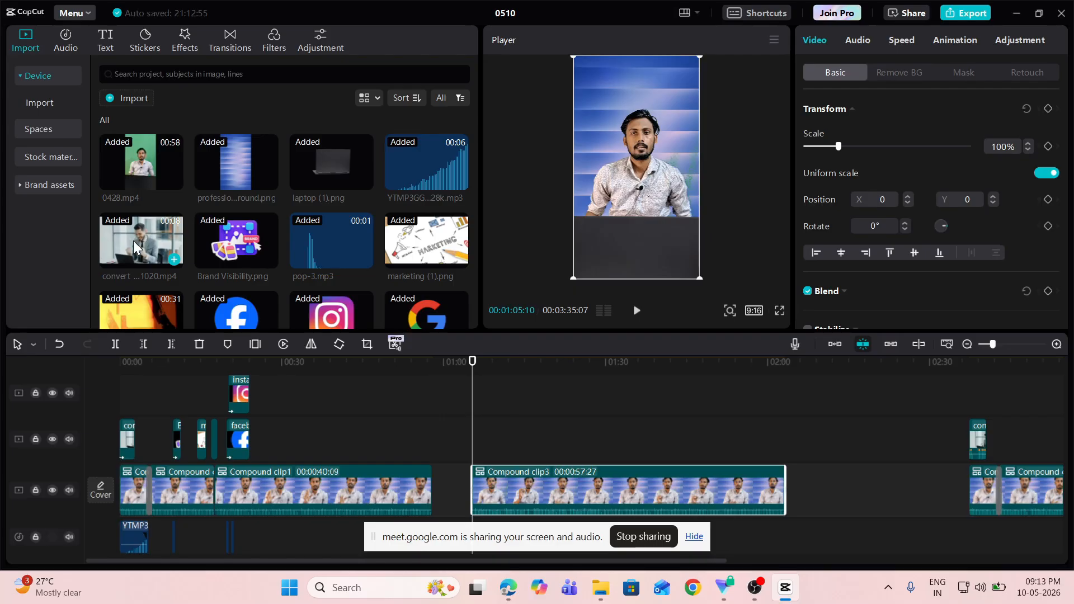
pyautogui.moveTo(133, 241); pyautogui.dragTo(471, 442)
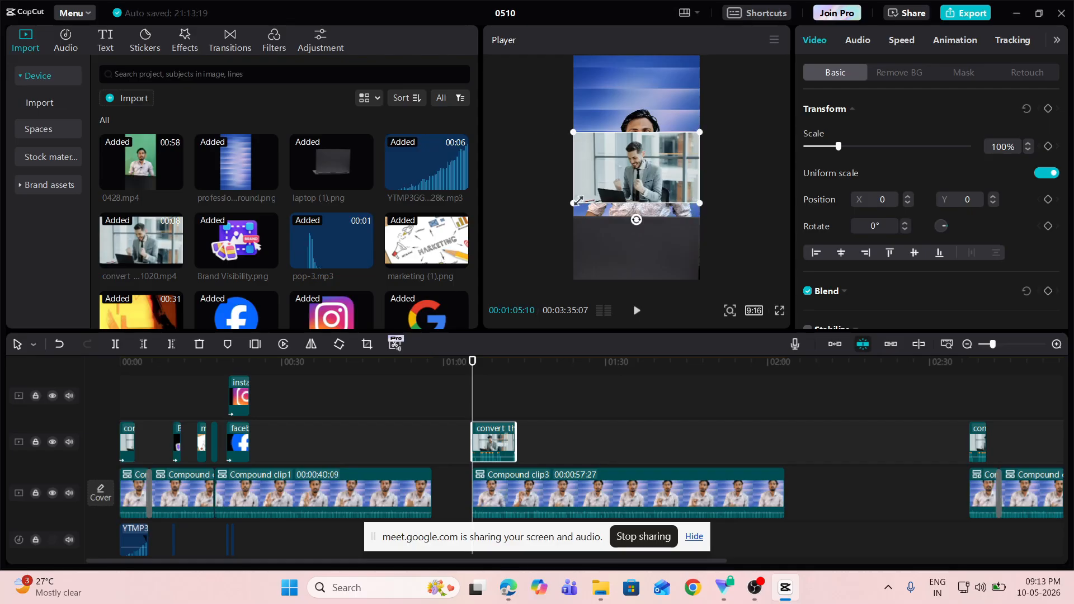
pyautogui.moveTo(700, 203); pyautogui.dragTo(845, 391)
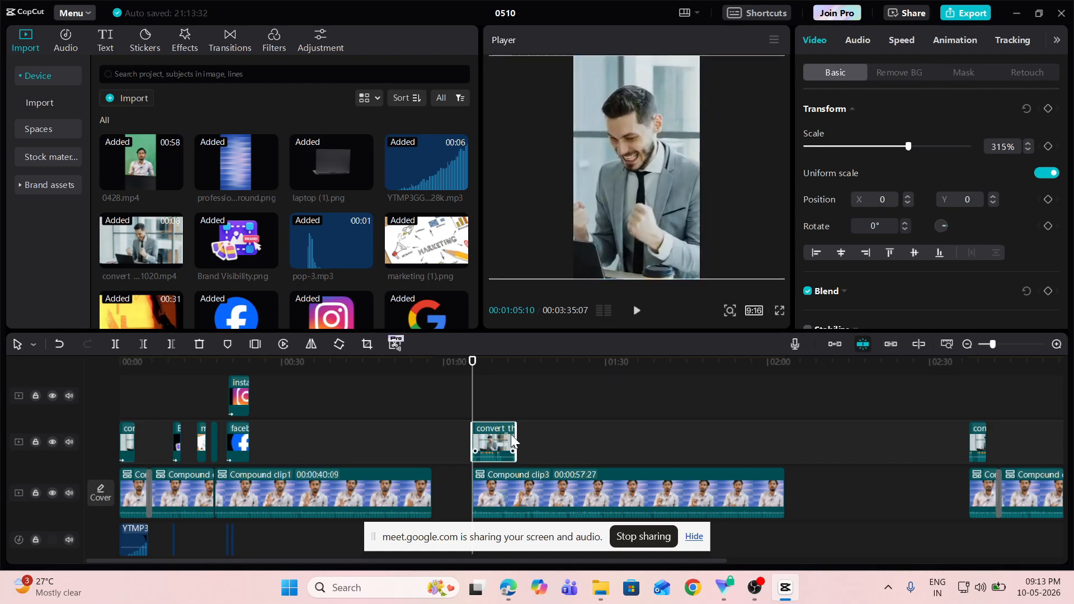
# - Trim the end of the new convert...1020.mp4 overlay to 4.6 s and play its first second
pyautogui.moveTo(515, 441); pyautogui.dragTo(496, 438)
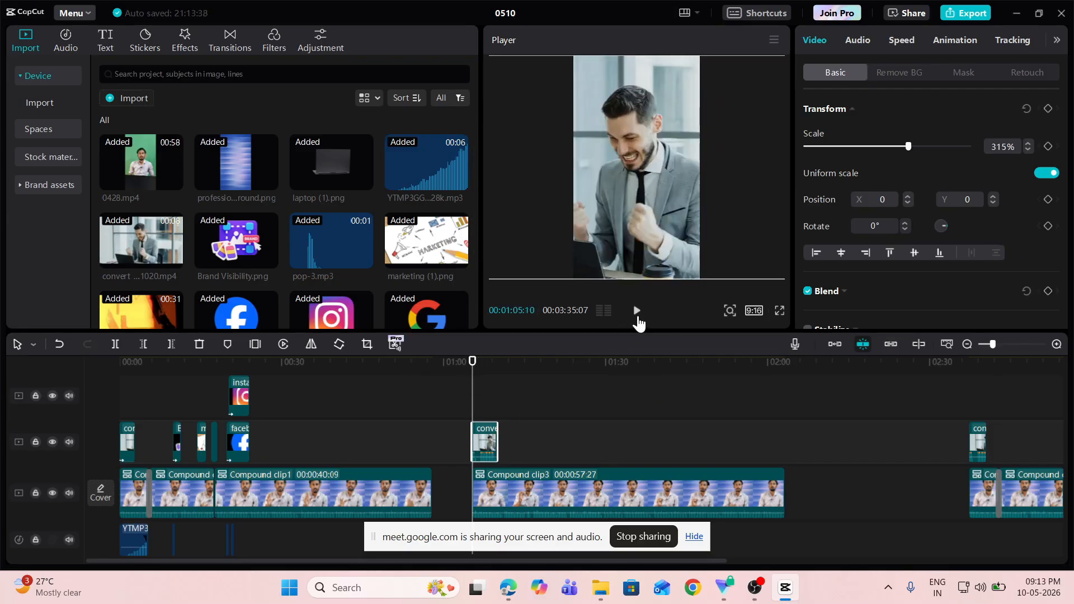
pyautogui.click(637, 313)
pyautogui.click(635, 312)
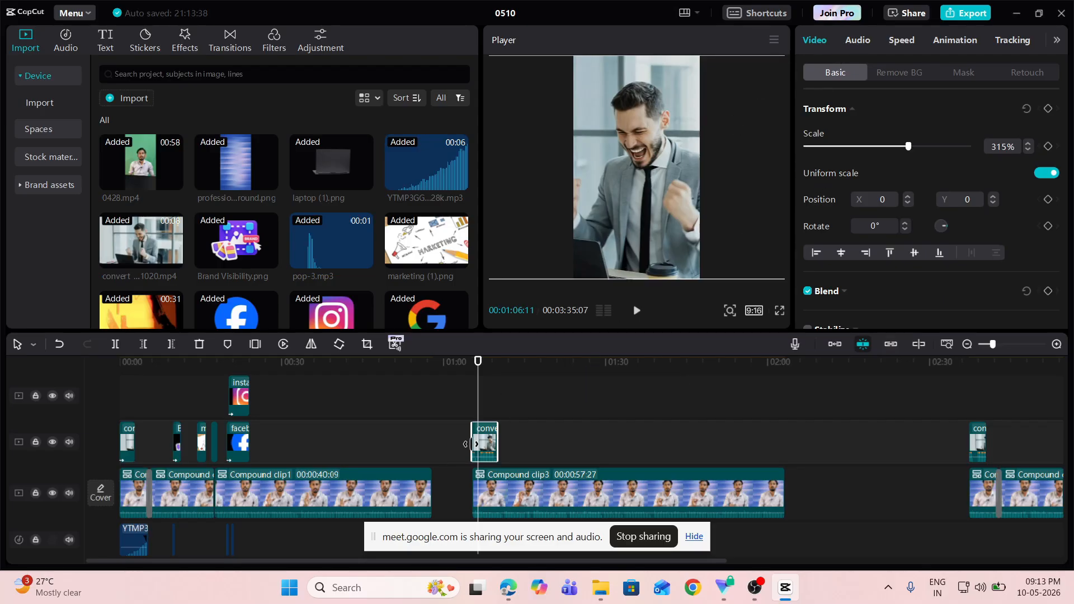
# - Inspect the speed settings of the new convert...1020.mp4 overlay, Compound clip3 and Compound clip1
pyautogui.click(902, 44)
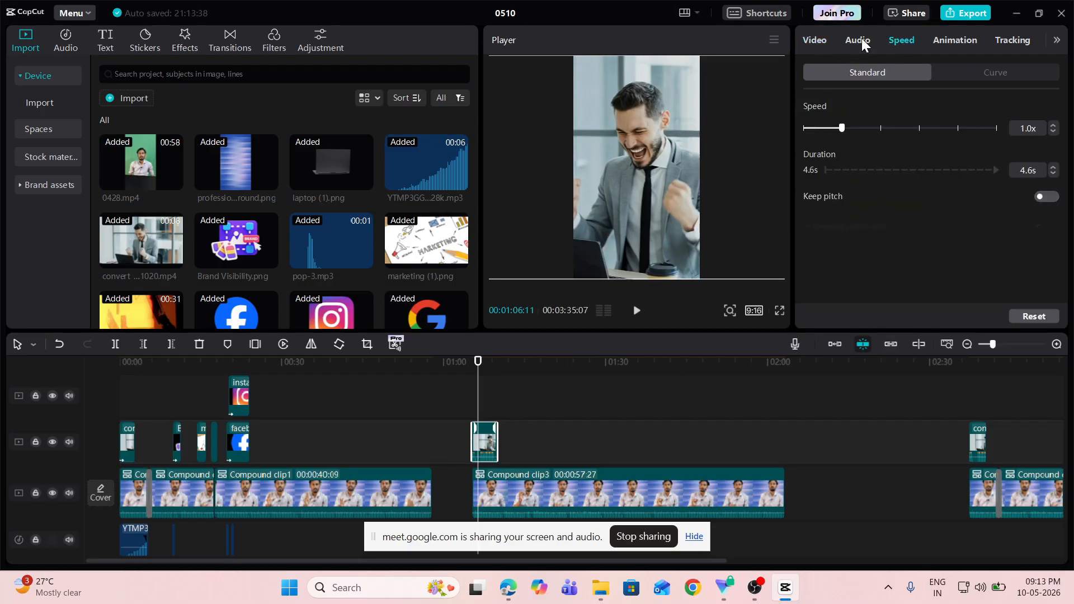
pyautogui.click(534, 495)
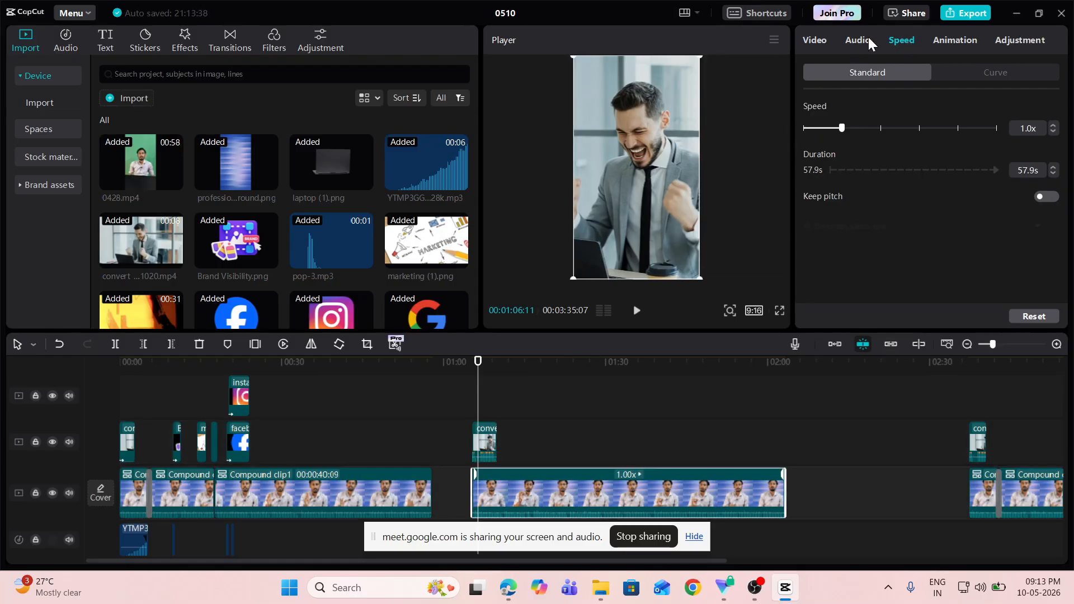
pyautogui.click(944, 39)
pyautogui.click(901, 41)
pyautogui.click(451, 364)
pyautogui.moveTo(443, 373); pyautogui.dragTo(373, 467)
pyautogui.click(400, 503)
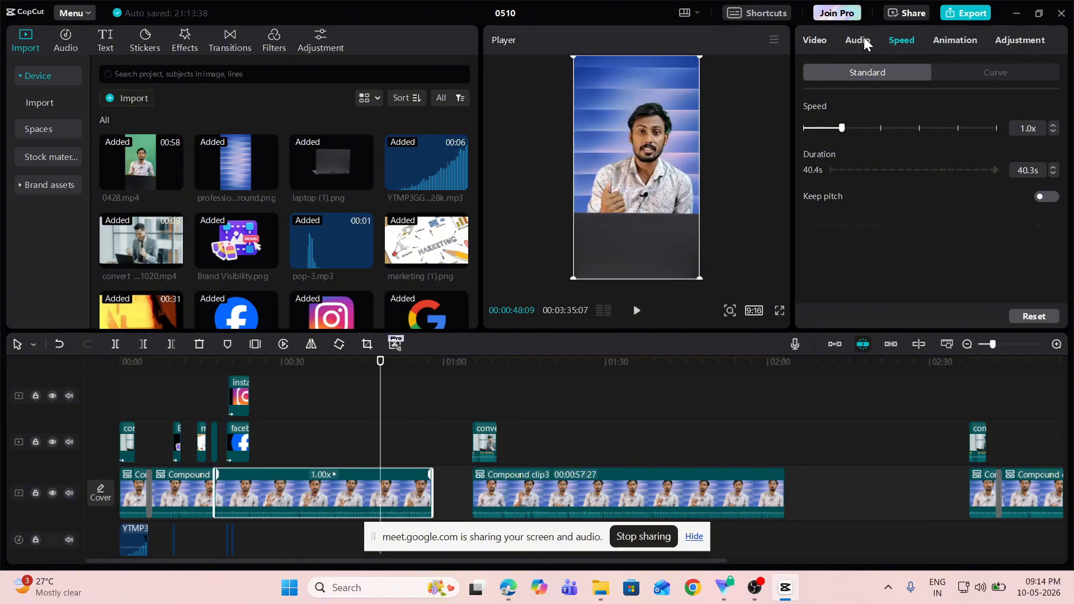
pyautogui.click(526, 496)
pyautogui.moveTo(381, 363); pyautogui.dragTo(485, 442)
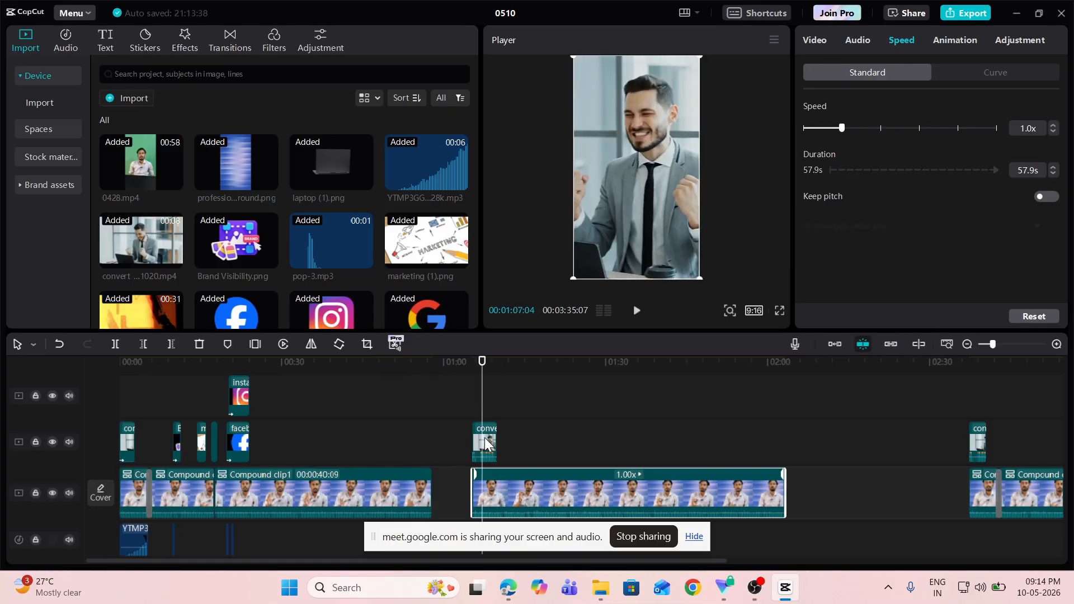
pyautogui.click(484, 442)
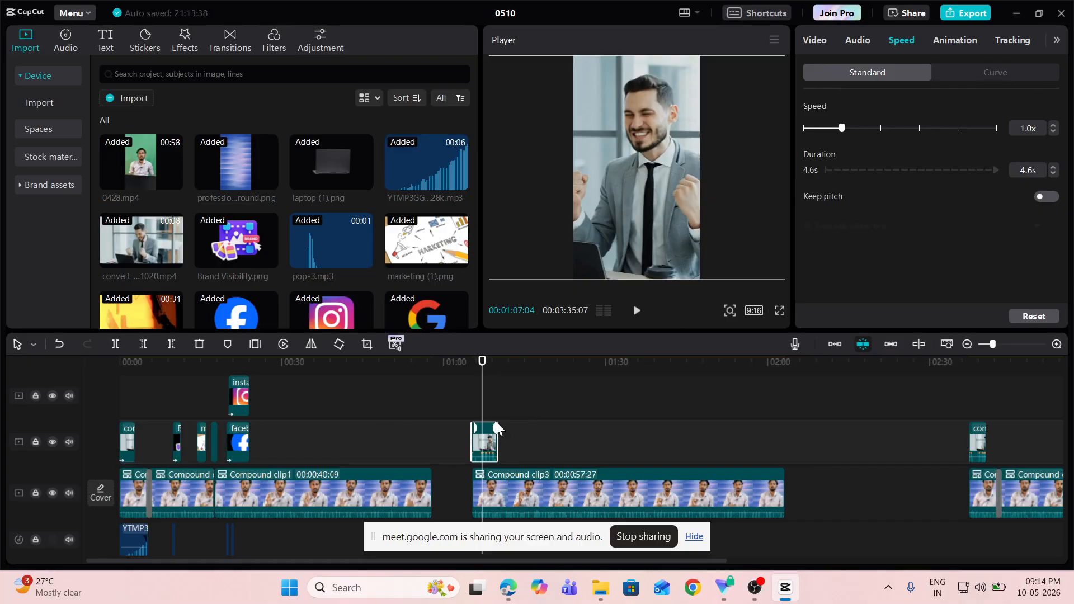
# - Mute the track holding the convert...1020.mp4 overlay and play from the overlay's start to about 1:11
pyautogui.click(69, 442)
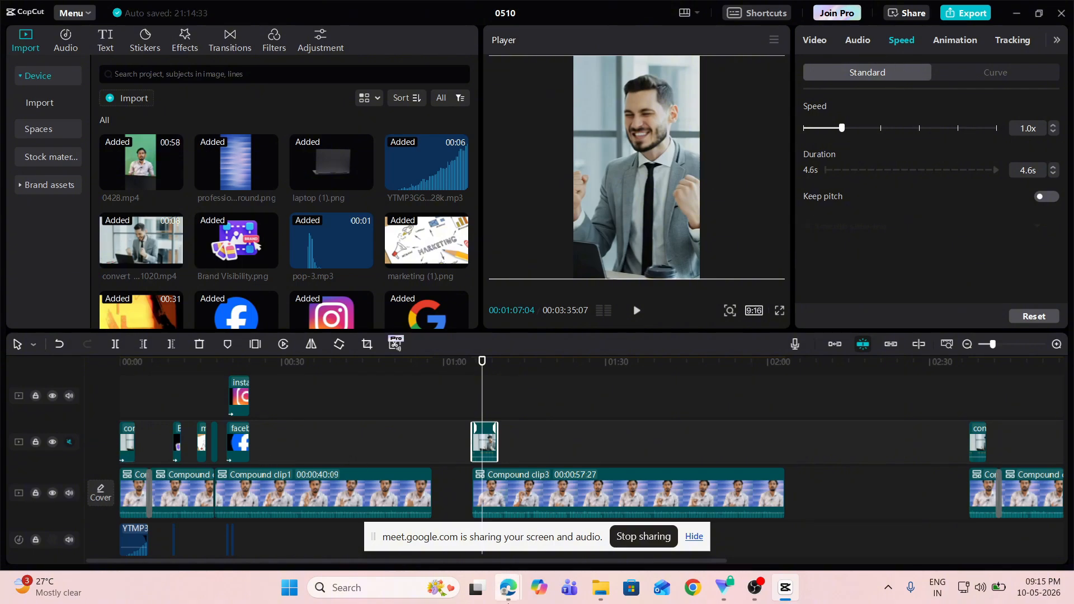
pyautogui.click(533, 495)
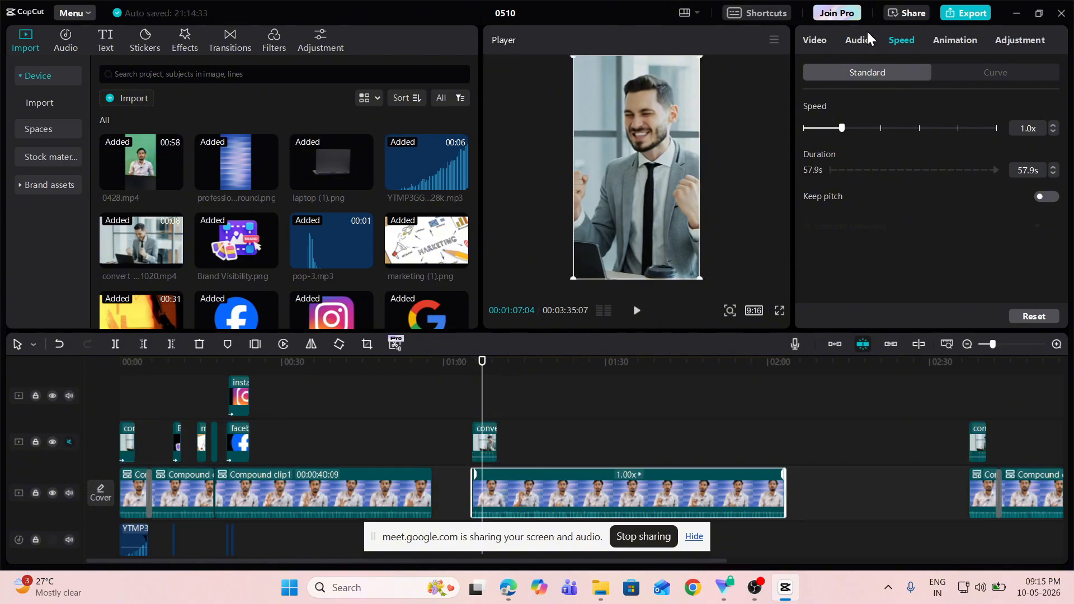
pyautogui.click(486, 443)
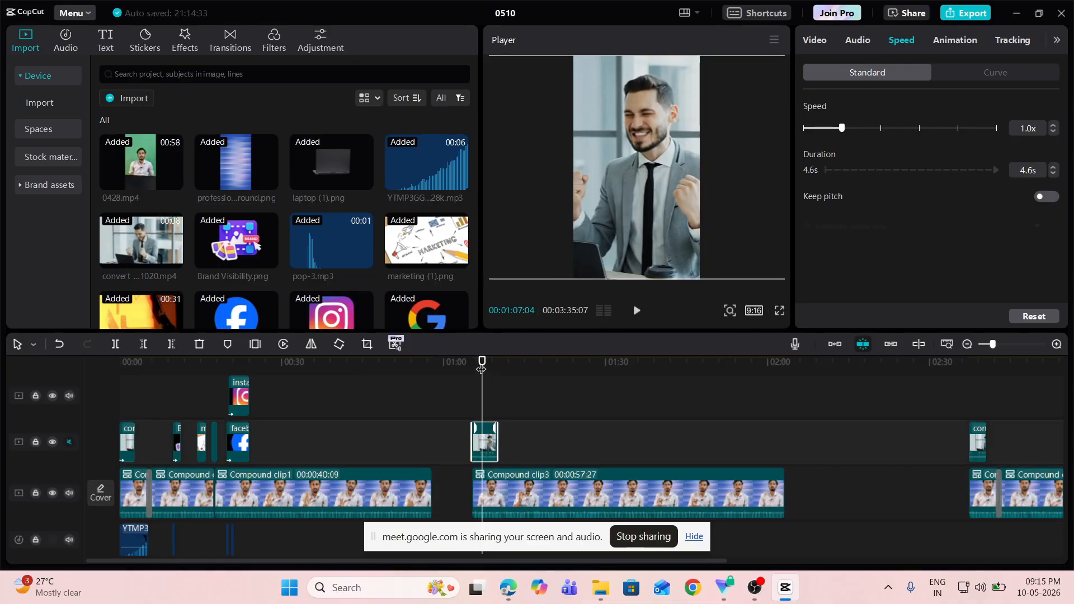
pyautogui.moveTo(479, 379); pyautogui.dragTo(469, 379)
pyautogui.click(636, 311)
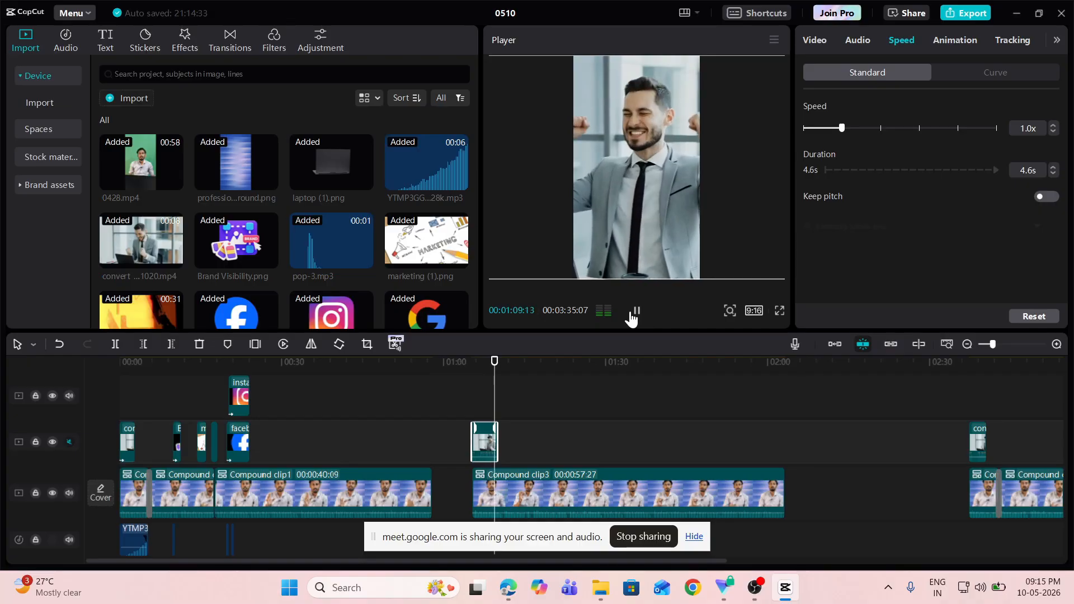
pyautogui.click(636, 312)
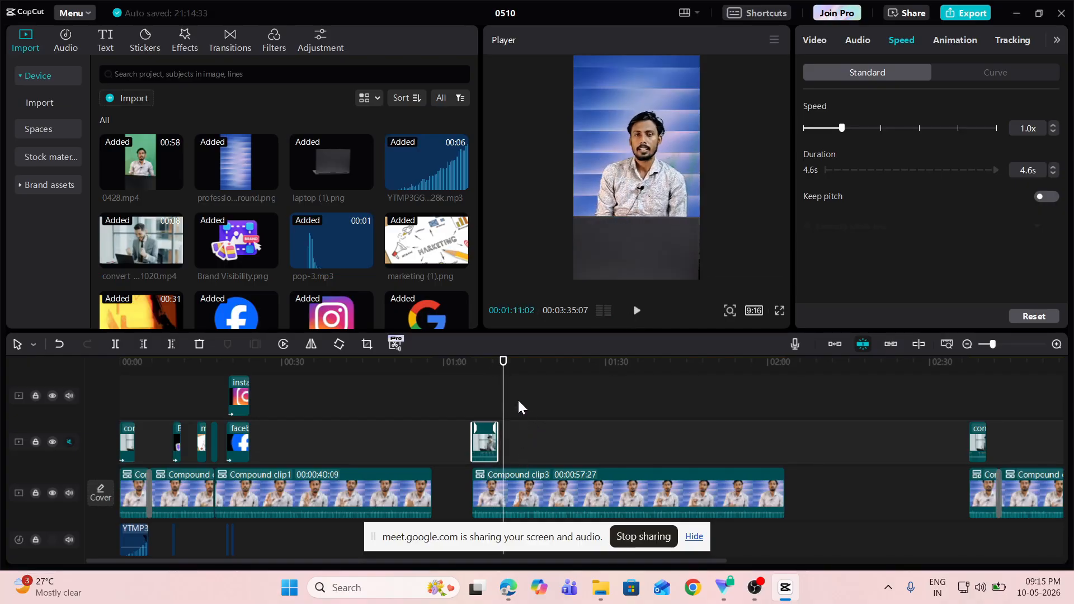
# - Play the video from 0:00 through the first transition, stopping at about 0:06
pyautogui.moveTo(503, 362); pyautogui.dragTo(96, 389)
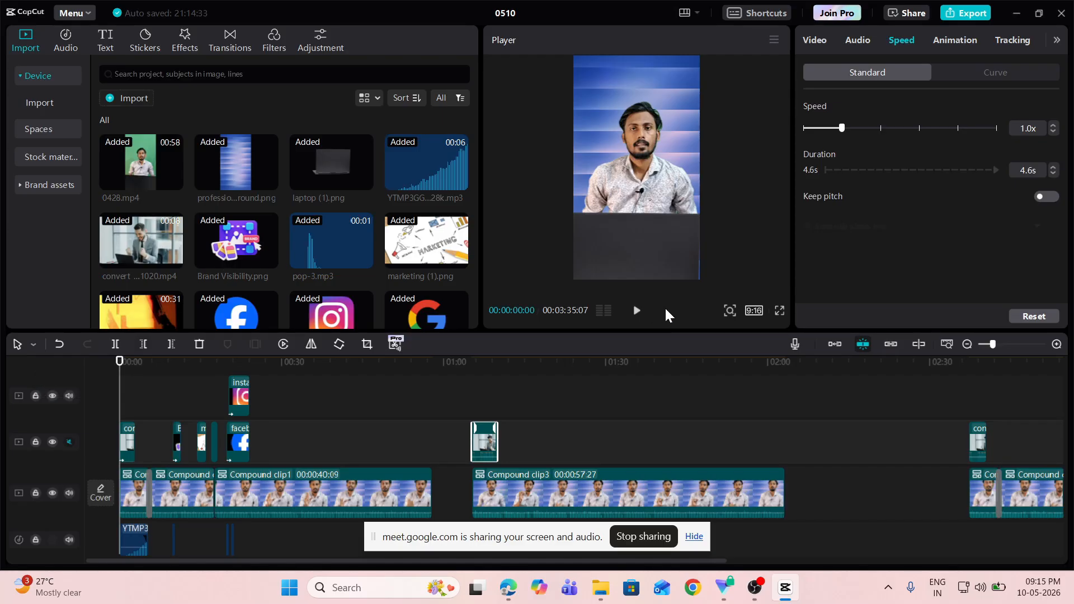
pyautogui.click(638, 312)
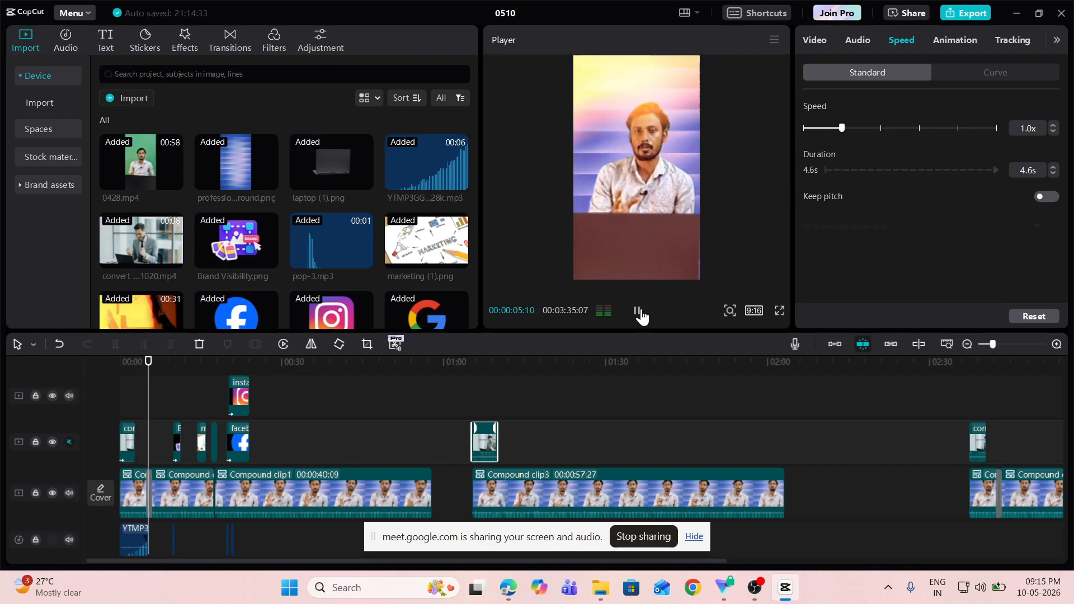
pyautogui.click(641, 315)
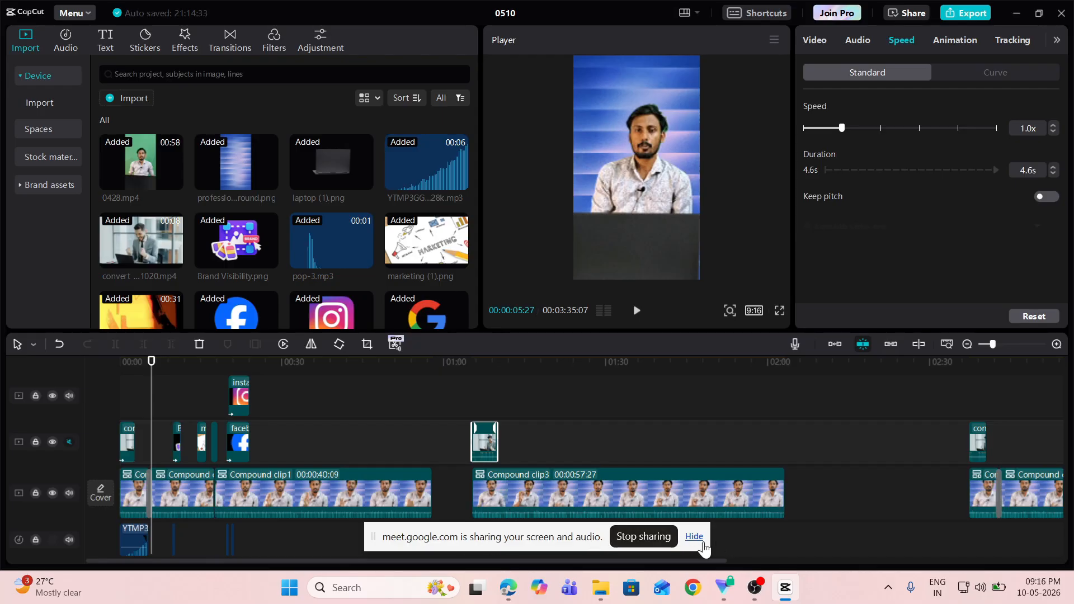
# - Park the playhead at the start of Compound clip3 and hide the screen-sharing notice covering the timeline
pyautogui.moveTo(572, 541); pyautogui.dragTo(658, 393)
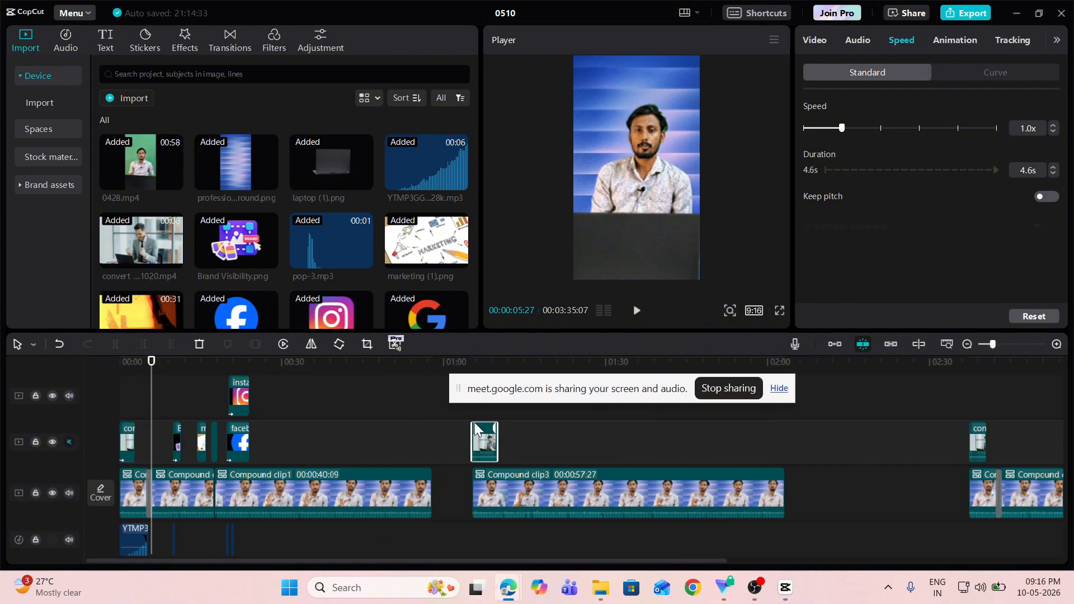
pyautogui.moveTo(140, 541)
pyautogui.click(474, 362)
pyautogui.click(779, 388)
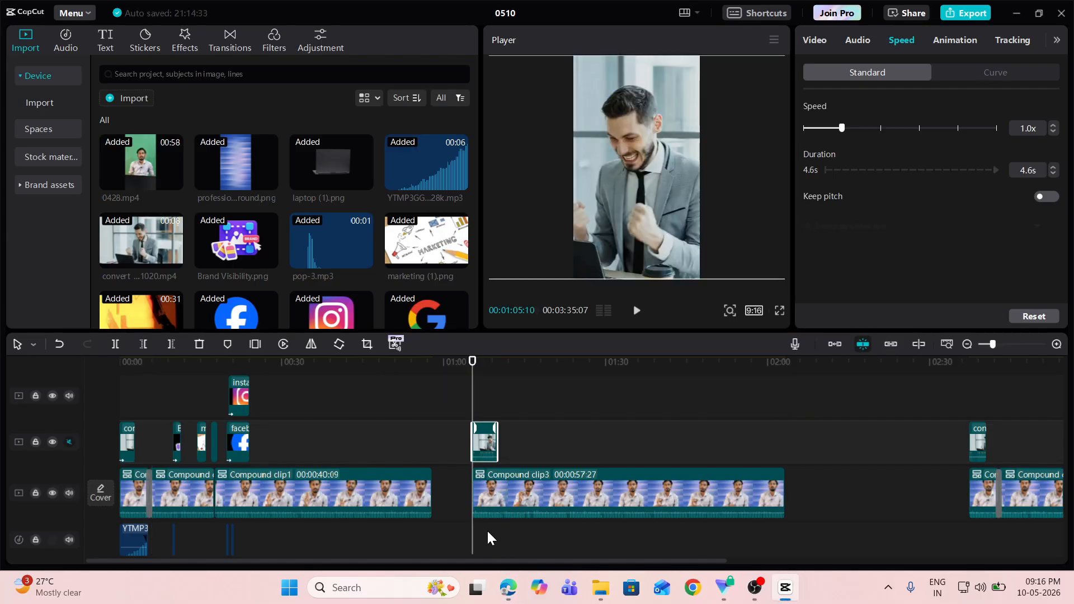
# - Start a media import and browse the Downloads folder for the riser sound effect
pyautogui.click(128, 99)
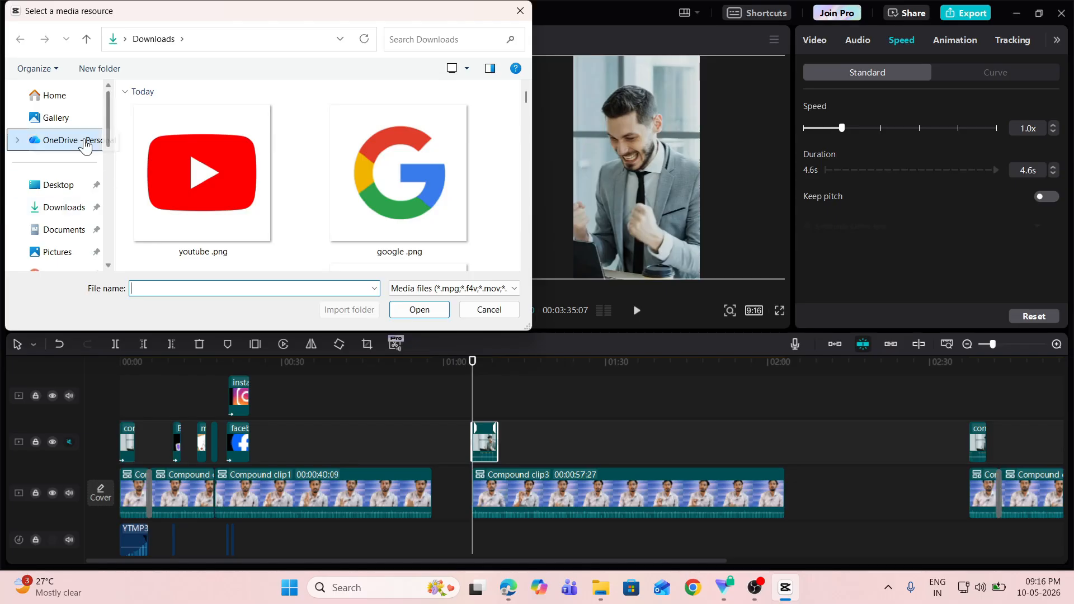
pyautogui.click(69, 212)
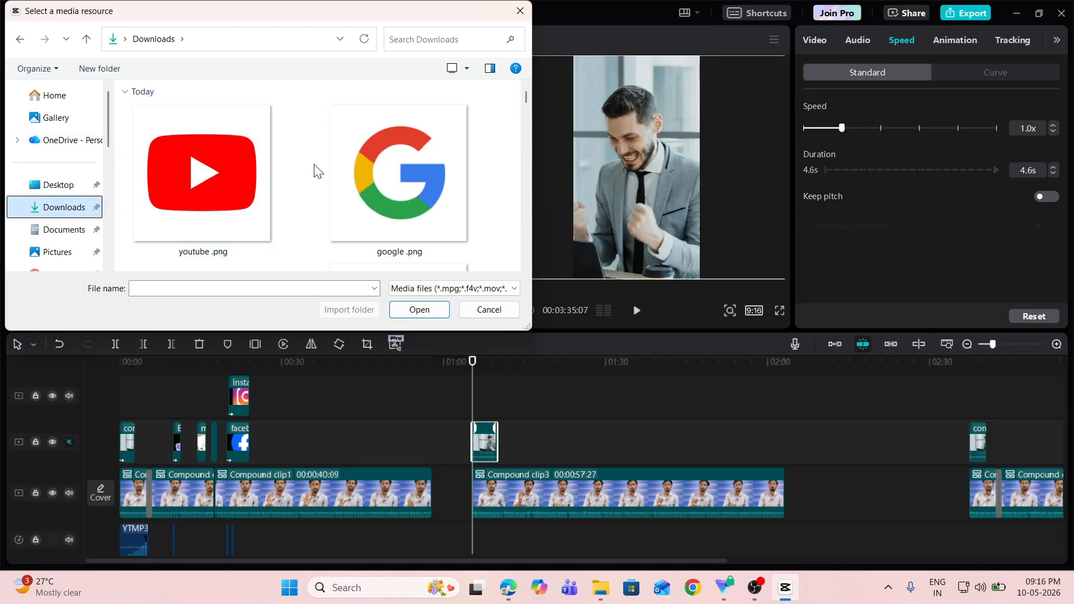
pyautogui.scroll(-9, 314, 170)
pyautogui.scroll(-8, 281, 189)
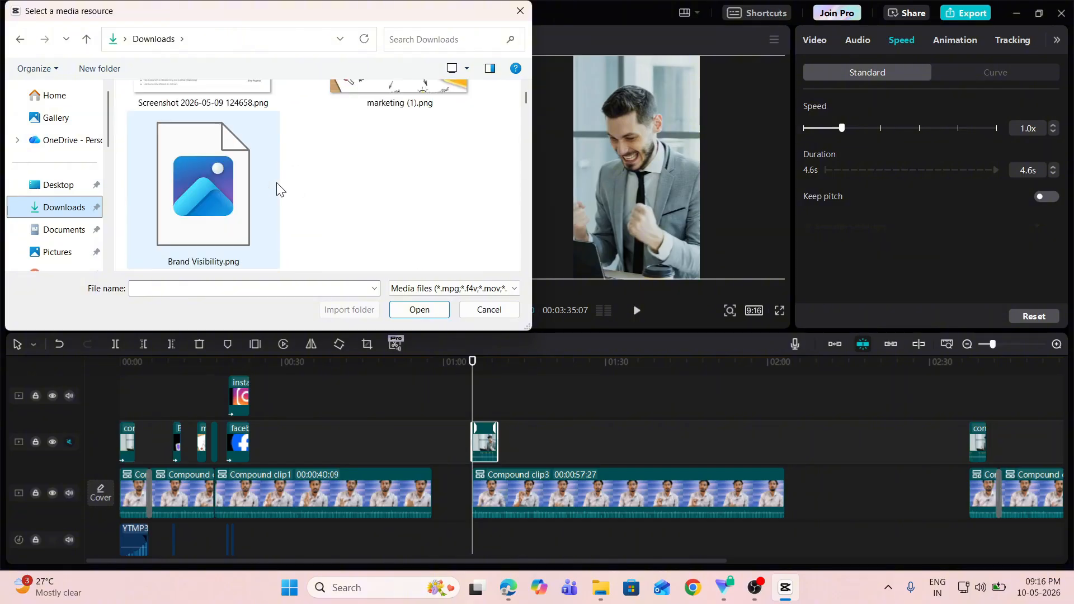
pyautogui.scroll(4, 283, 189)
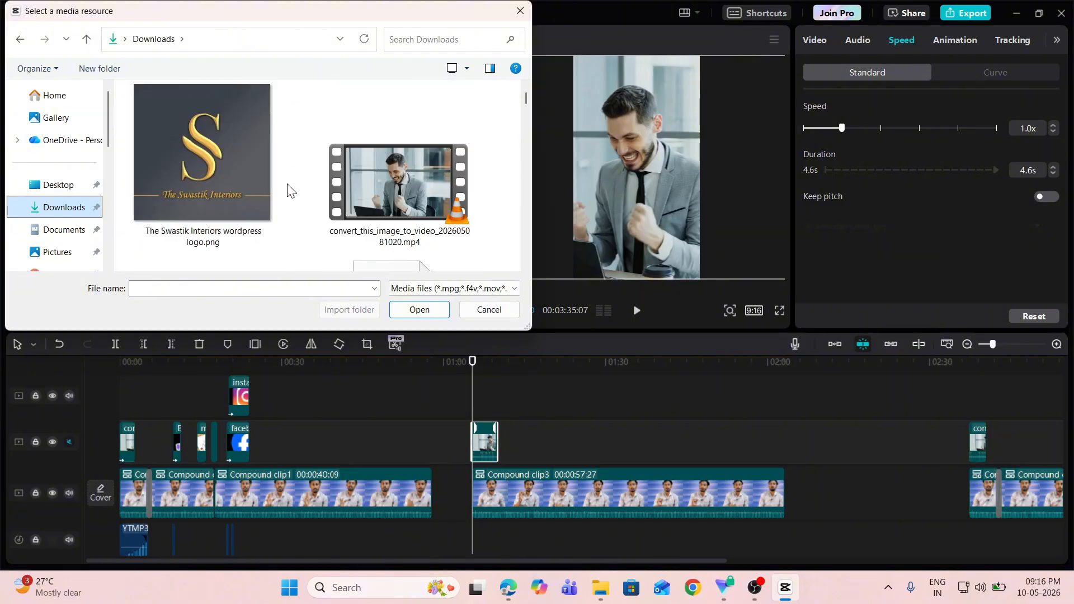
pyautogui.scroll(-2, 282, 189)
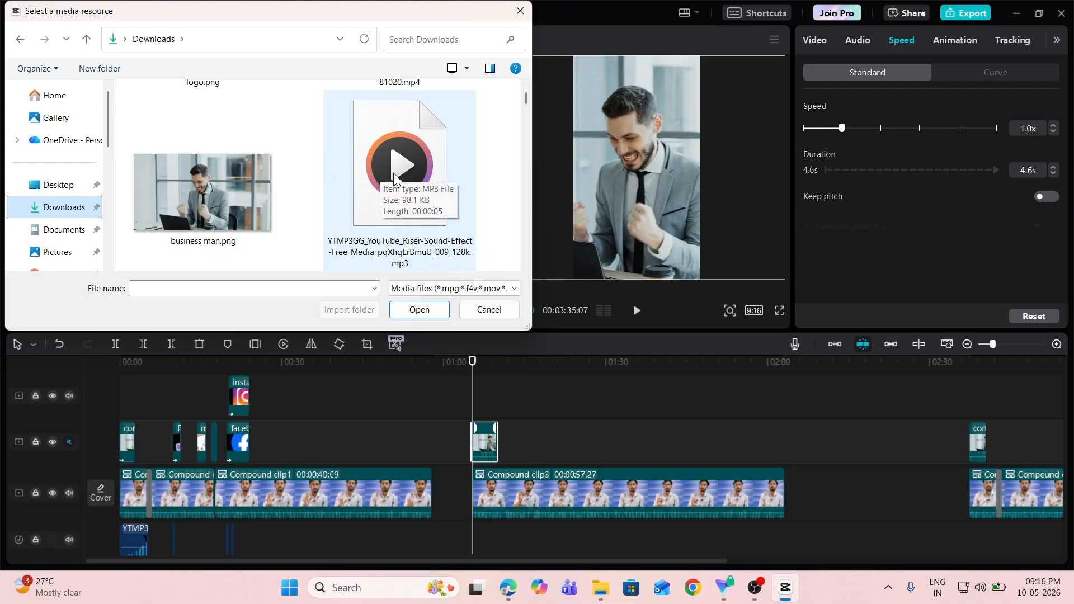
# - Switch to the Google Meet call, admit the waiting guest, and return to CapCut's media import dialog
pyautogui.moveTo(508, 588)
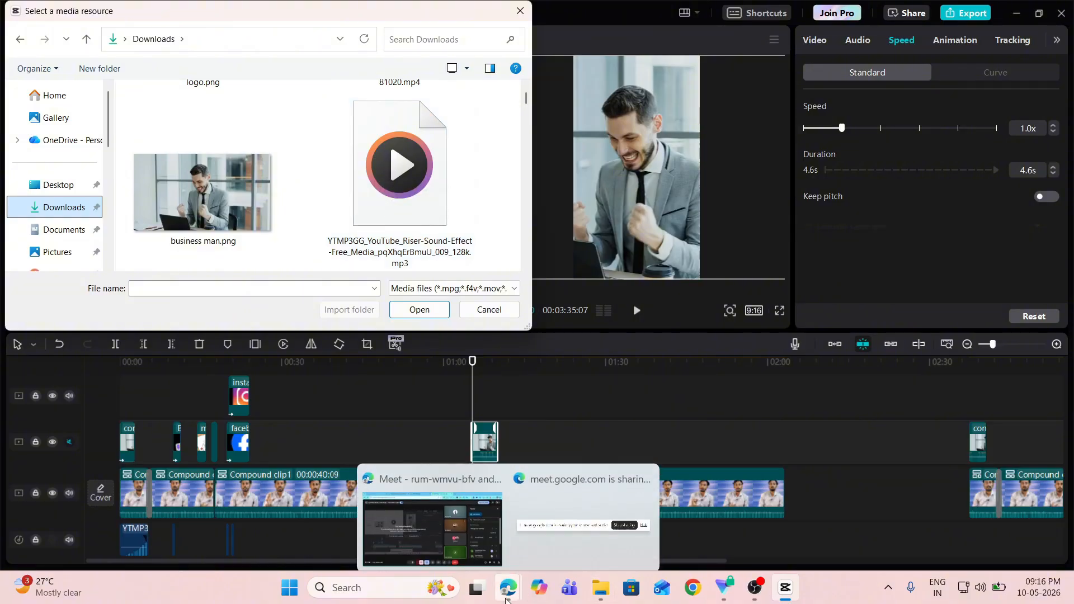
pyautogui.click(454, 522)
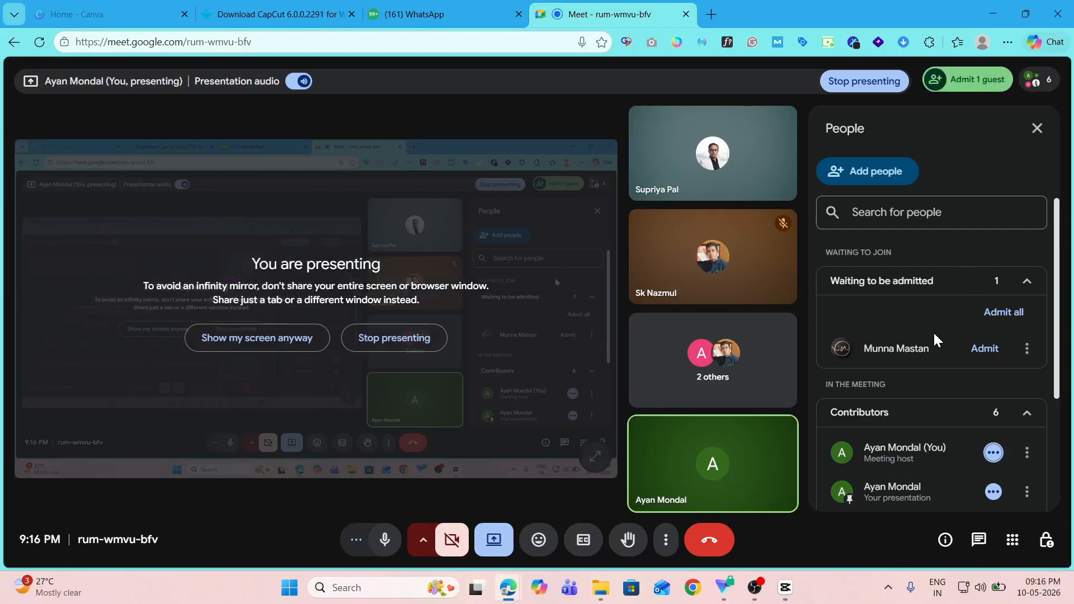
pyautogui.click(989, 350)
pyautogui.click(785, 588)
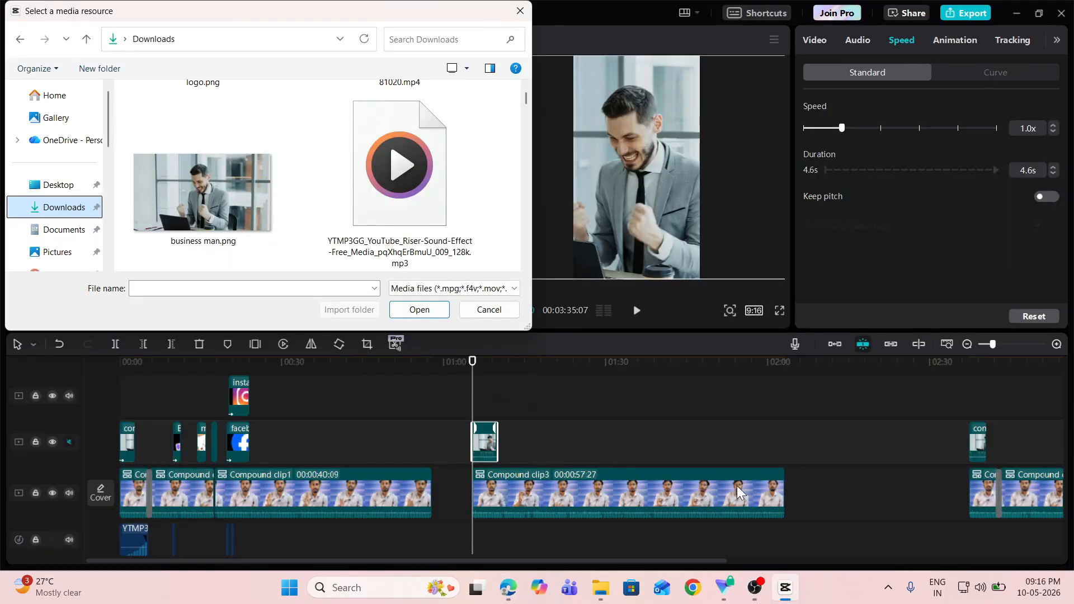
# - Import the YTMP3GG riser sound-effect MP3 and place it on the audio track at the start of Compound clip3
pyautogui.click(409, 170)
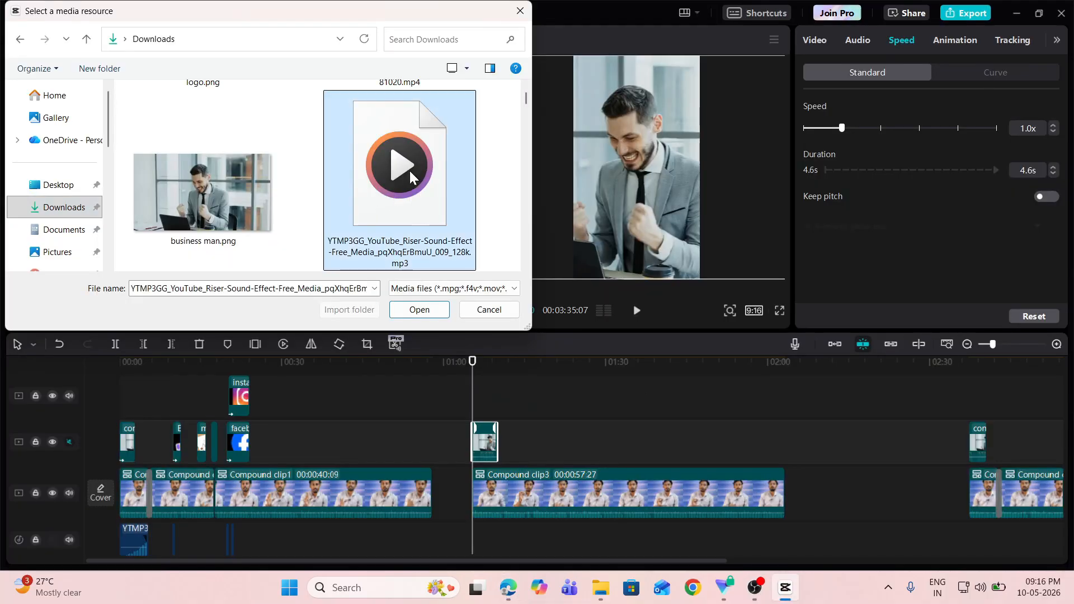
pyautogui.click(420, 311)
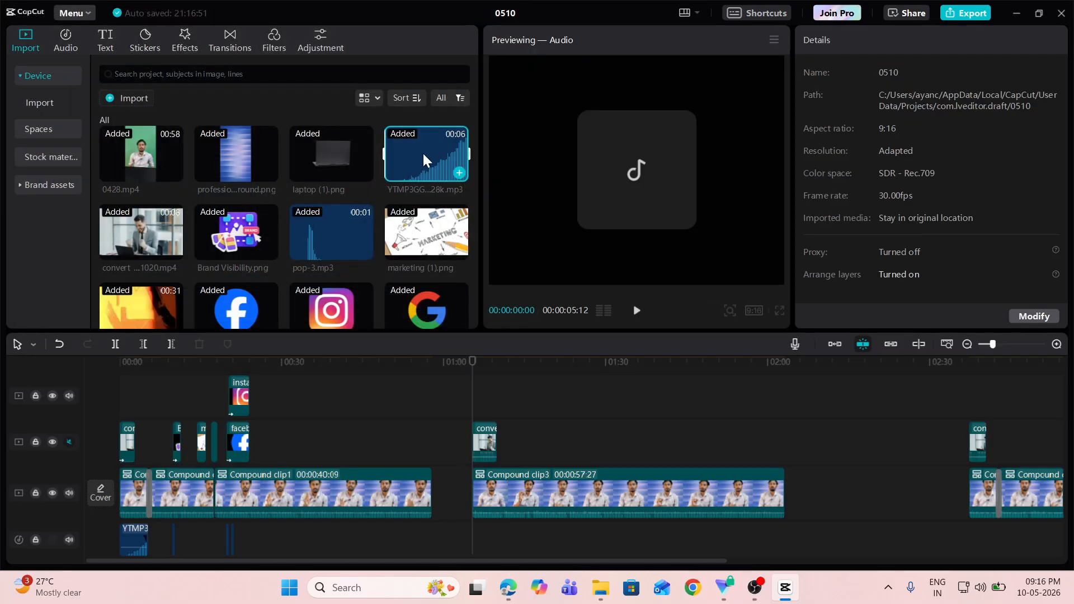
pyautogui.moveTo(422, 152); pyautogui.dragTo(475, 543)
pyautogui.click(473, 542)
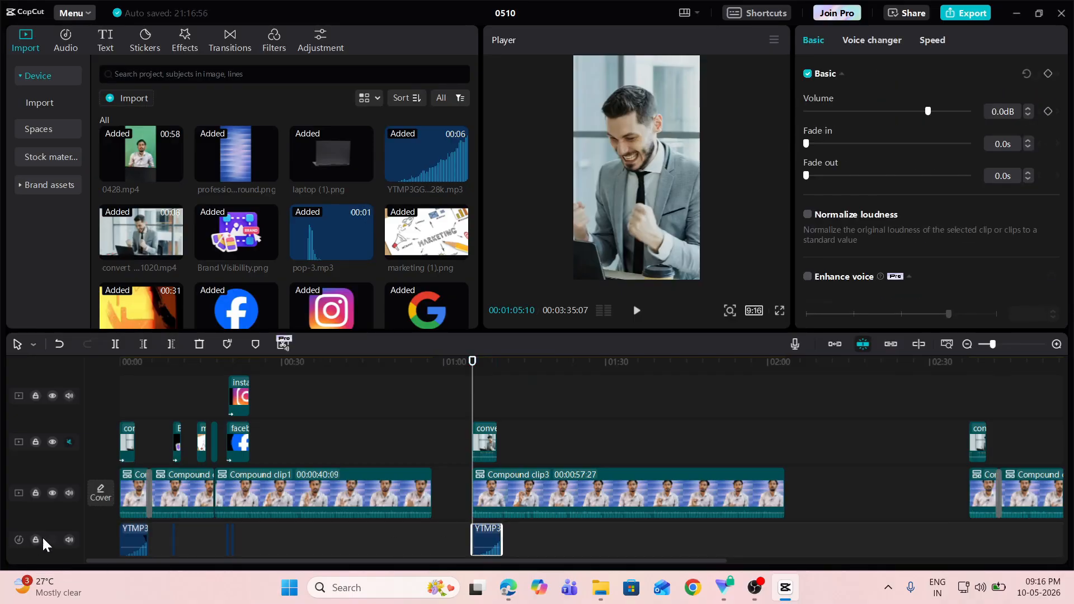
# - Look over the video and audio tracks, and play from the start of Compound clip3 to about 1:11
pyautogui.scroll(-3, 284, 481)
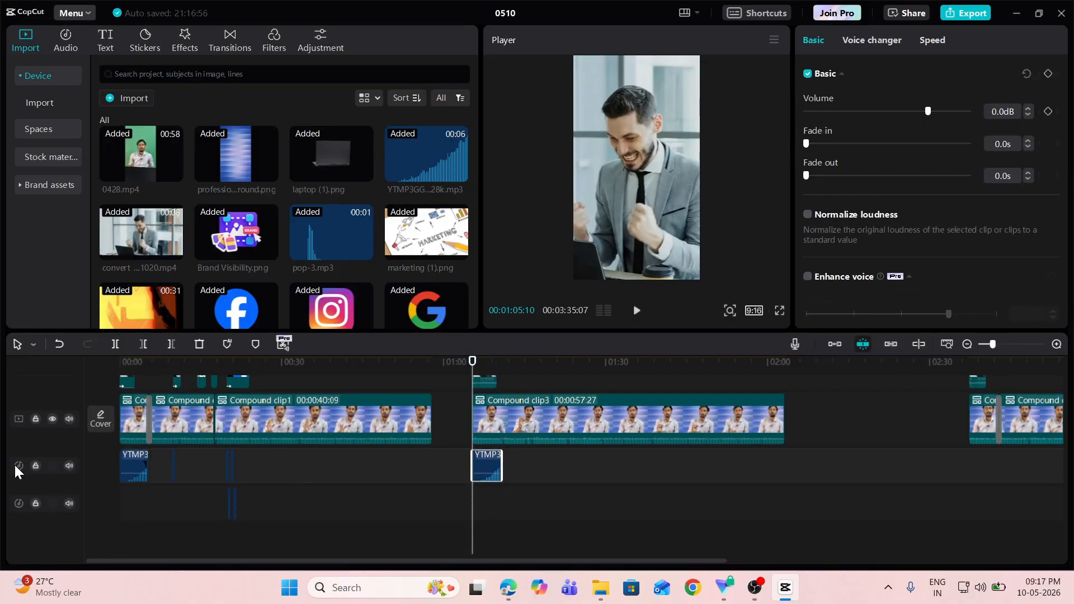
pyautogui.scroll(1, 86, 502)
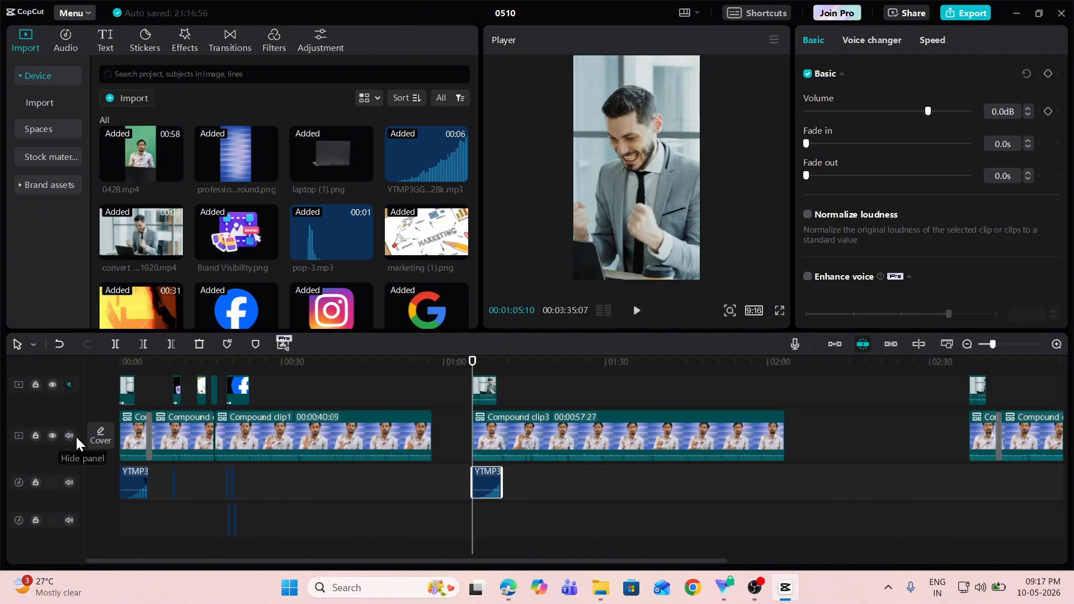
pyautogui.scroll(3, 295, 390)
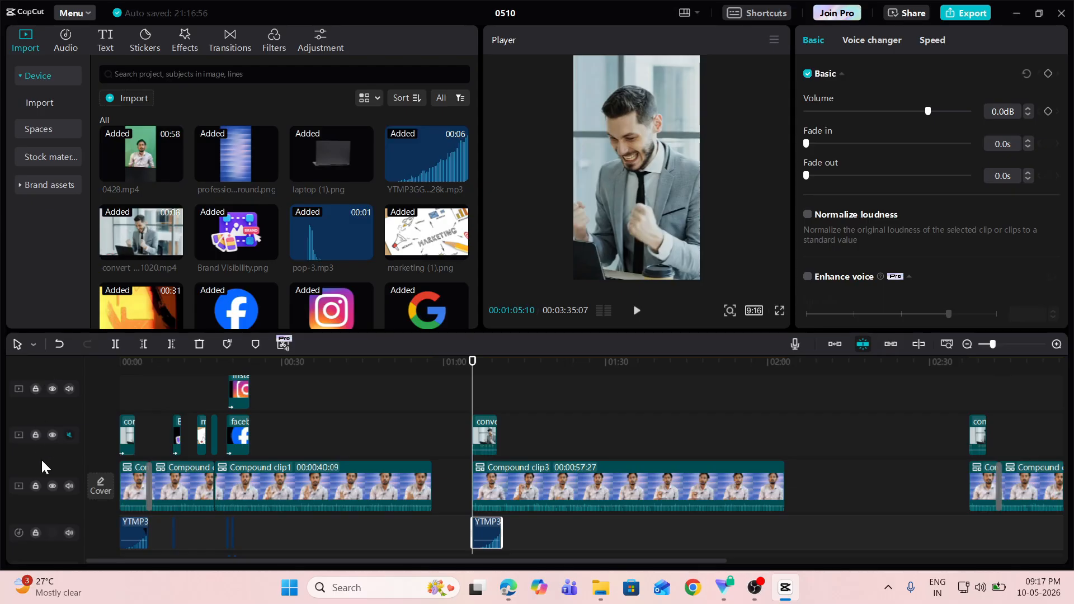
pyautogui.scroll(-3, 640, 486)
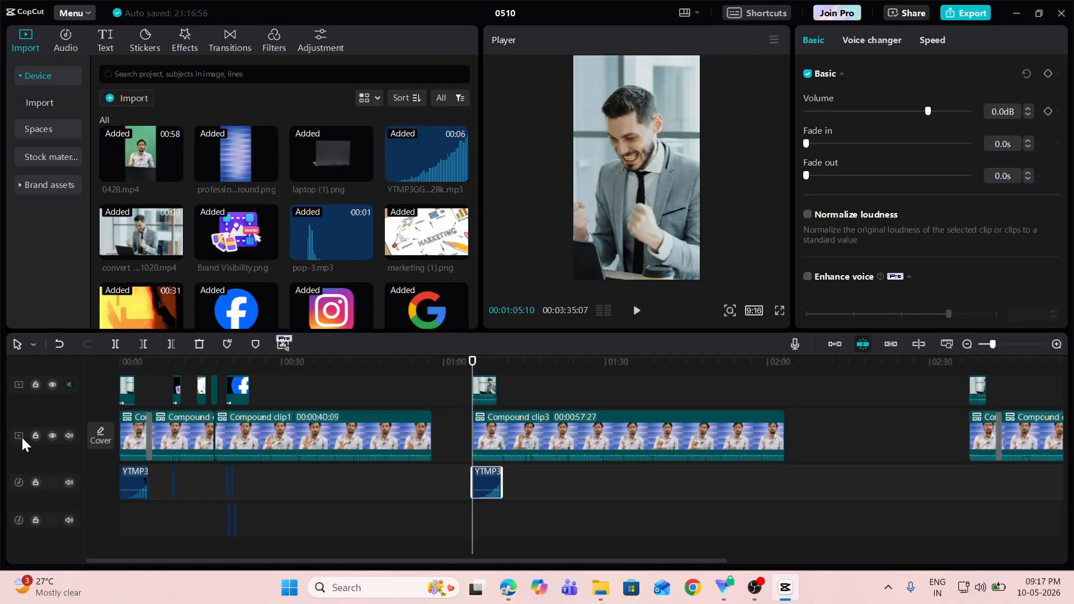
pyautogui.scroll(3, 873, 445)
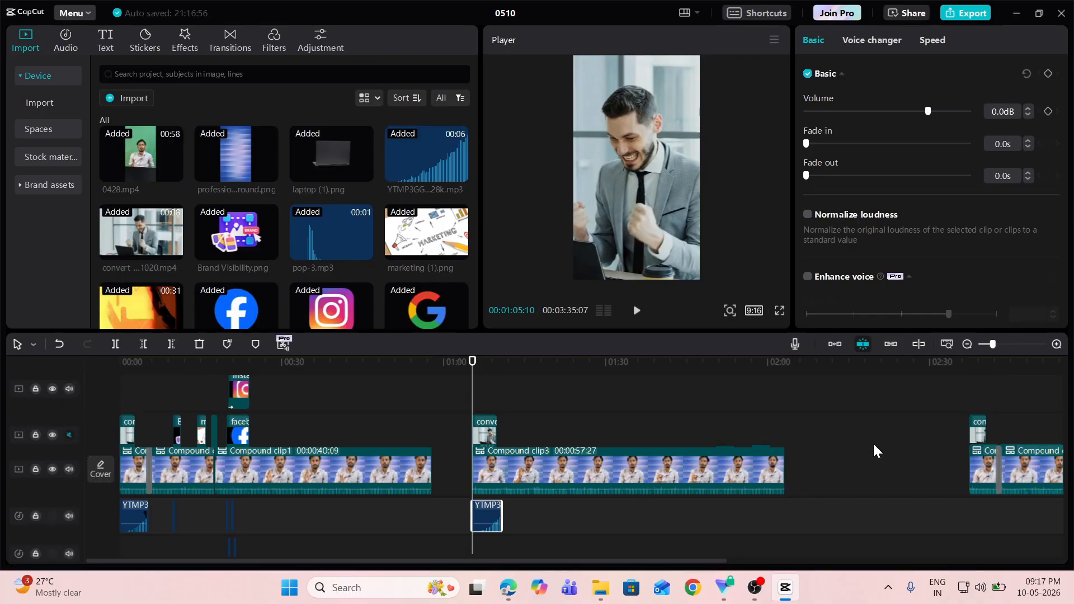
pyautogui.scroll(-3, 749, 442)
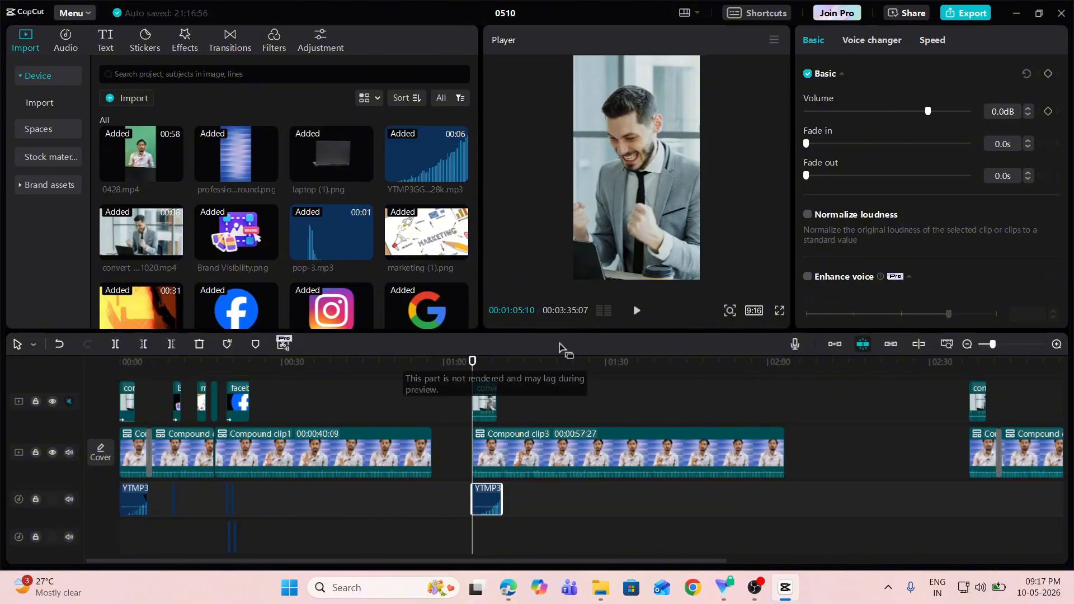
pyautogui.click(638, 311)
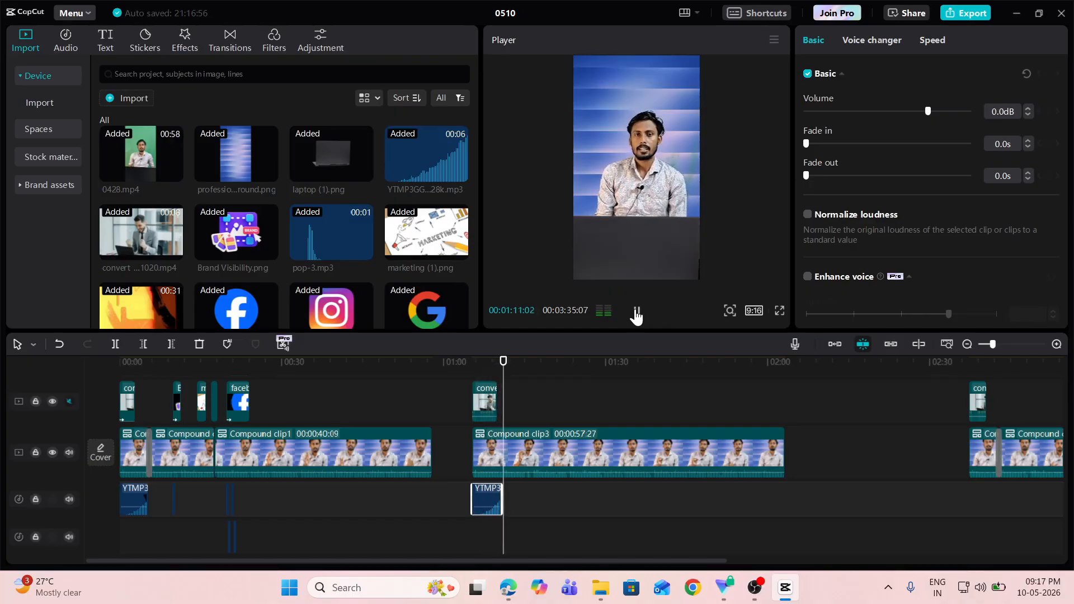
pyautogui.click(637, 312)
# - Replay the opening from 0:00 and pause during the first transition at 00:00:05:21 for comparison
pyautogui.moveTo(504, 364); pyautogui.dragTo(119, 362)
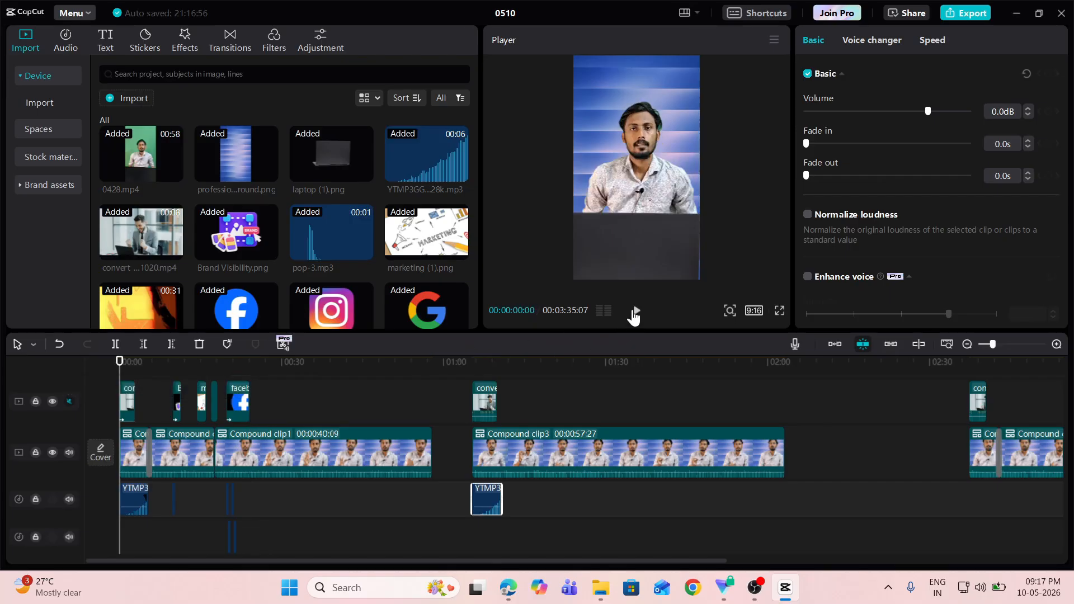
pyautogui.click(635, 312)
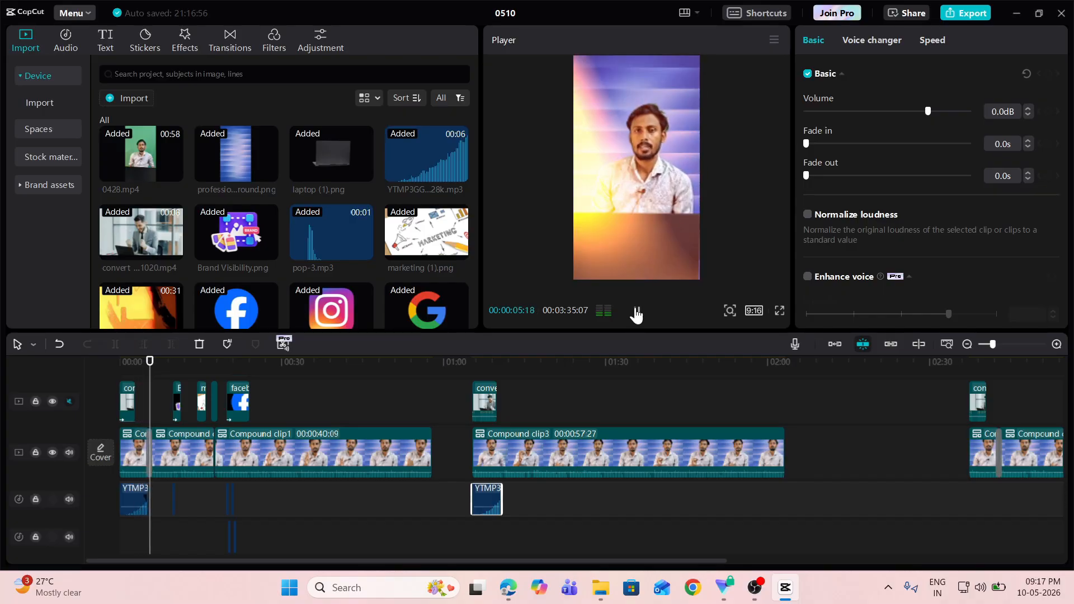
pyautogui.click(637, 312)
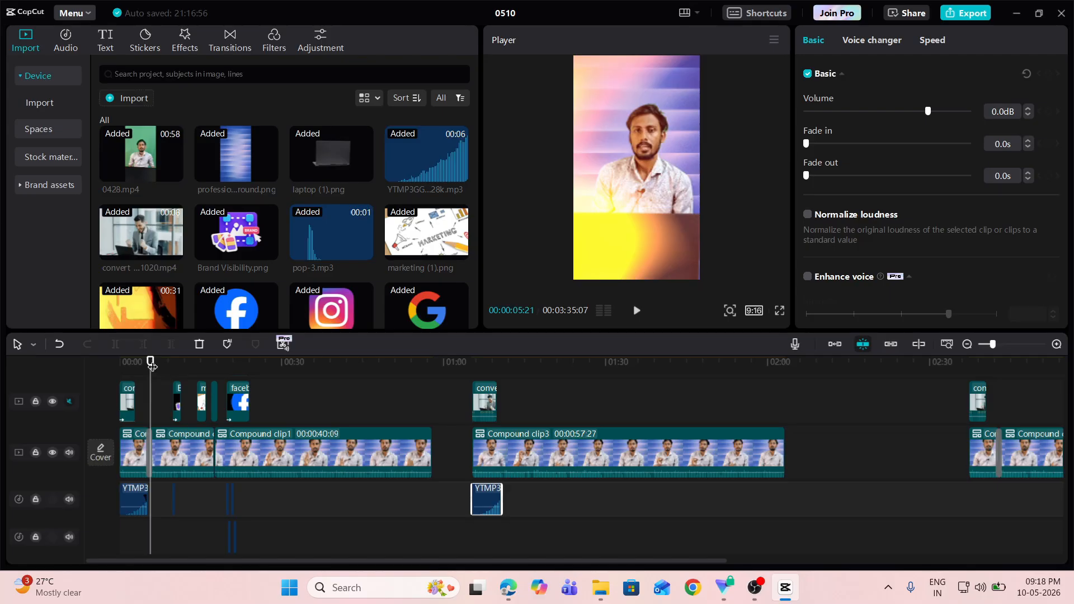
# - Play from the end of the second B-roll overlay to 00:01:11:04 and split Compound clip3 there
pyautogui.moveTo(151, 365); pyautogui.dragTo(496, 405)
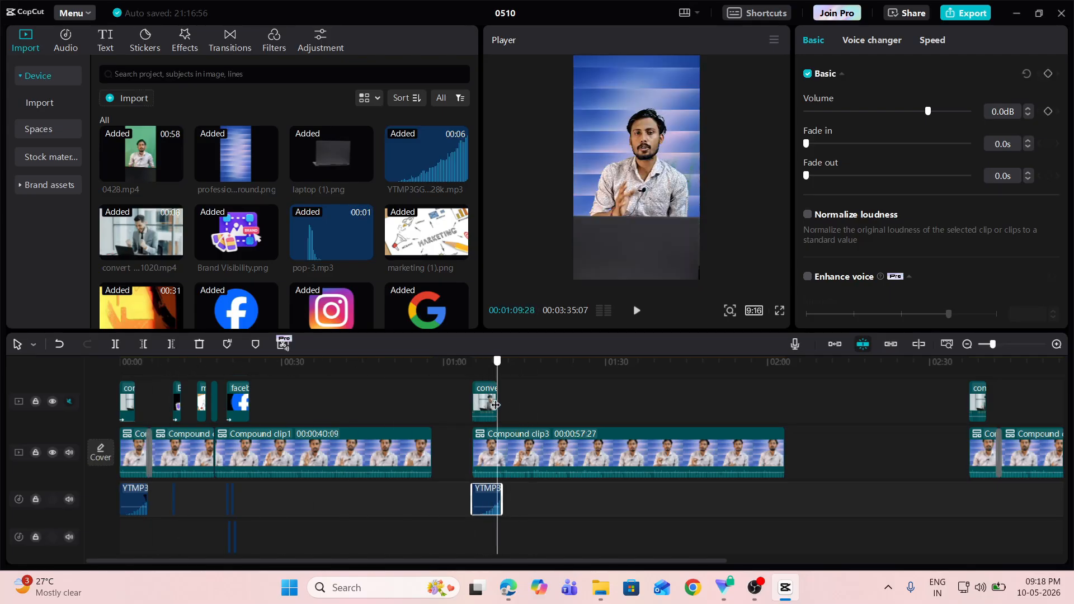
pyautogui.click(635, 311)
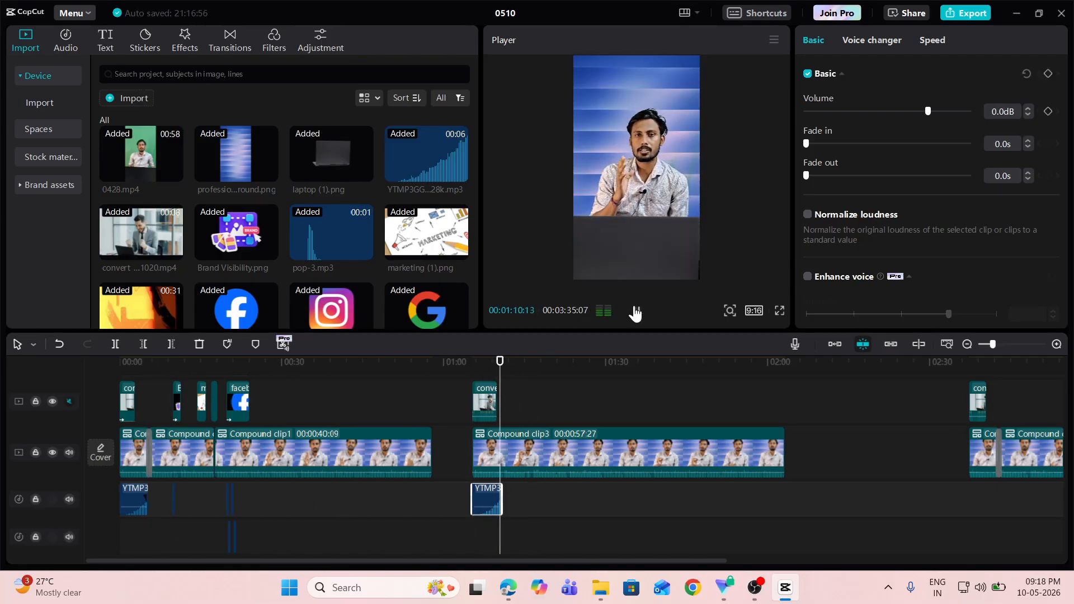
pyautogui.click(635, 311)
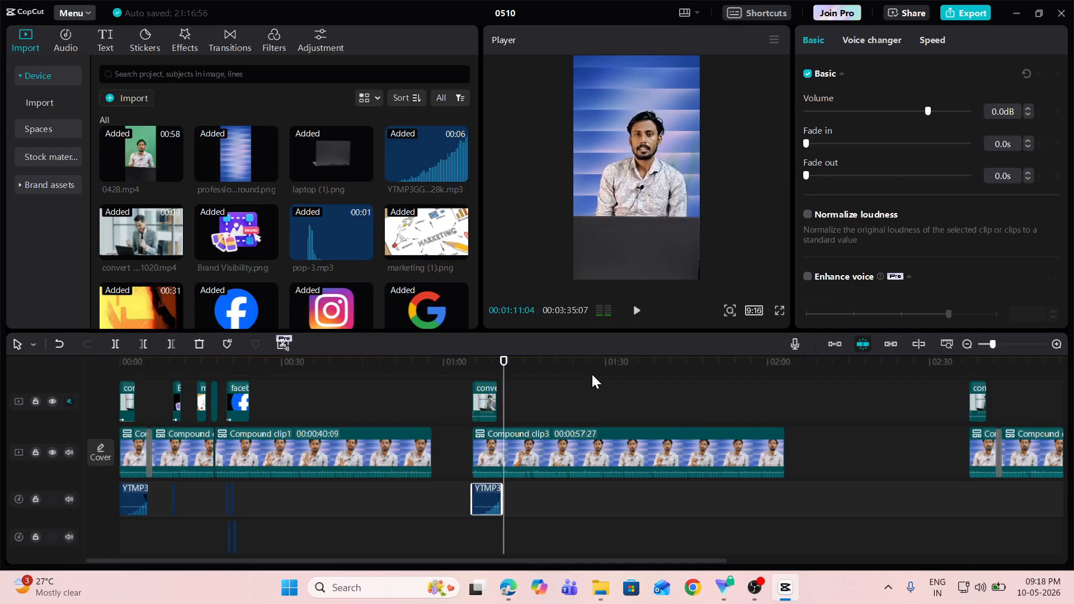
pyautogui.click(513, 455)
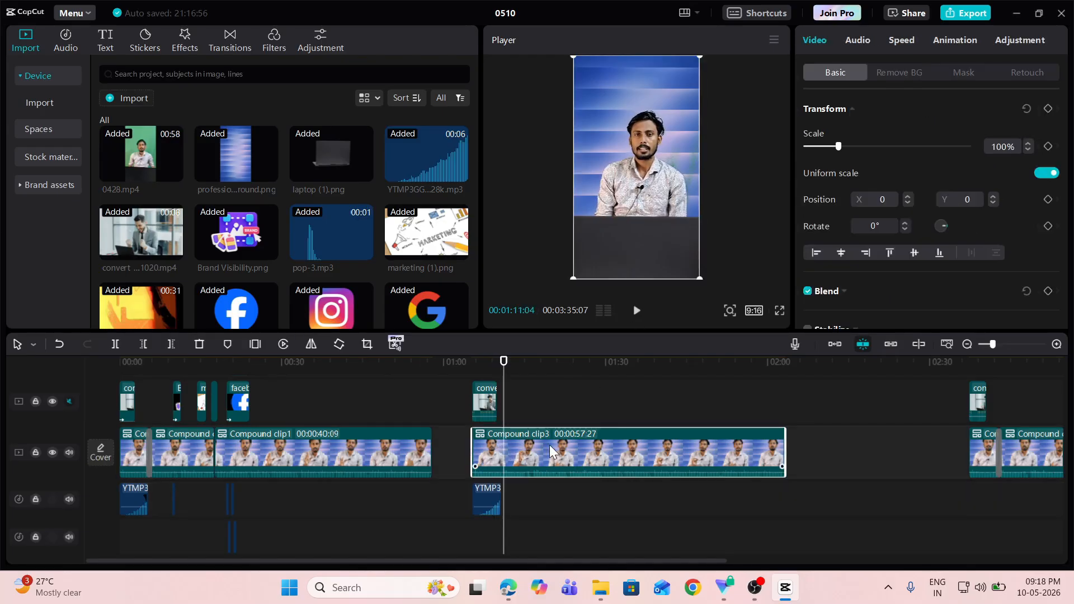
pyautogui.click(119, 344)
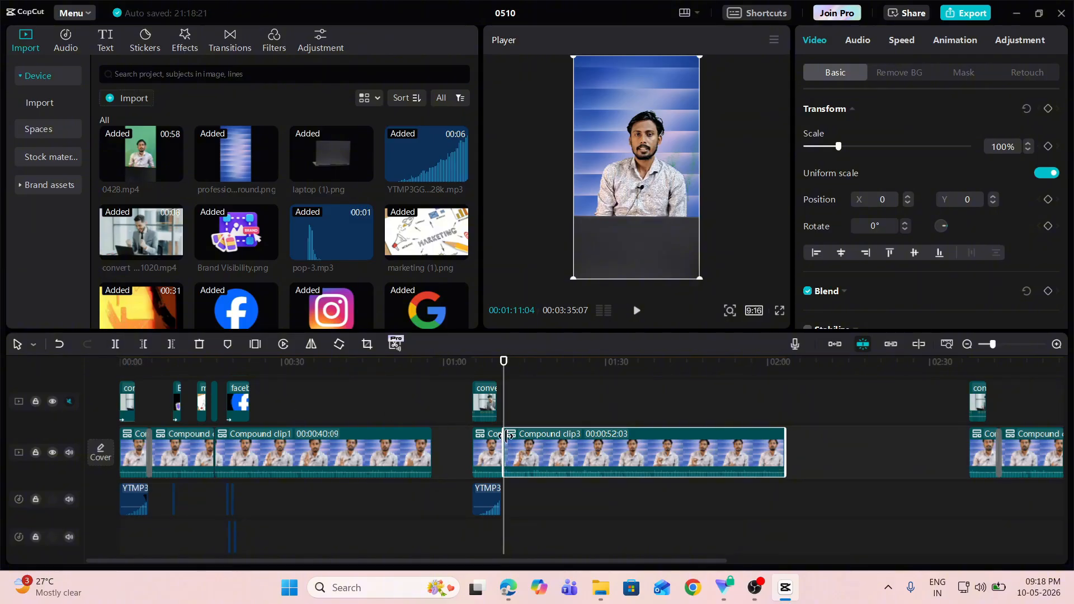
# - Add the Film Blur transition at the new cut in Compound clip3 and play across it
pyautogui.click(232, 40)
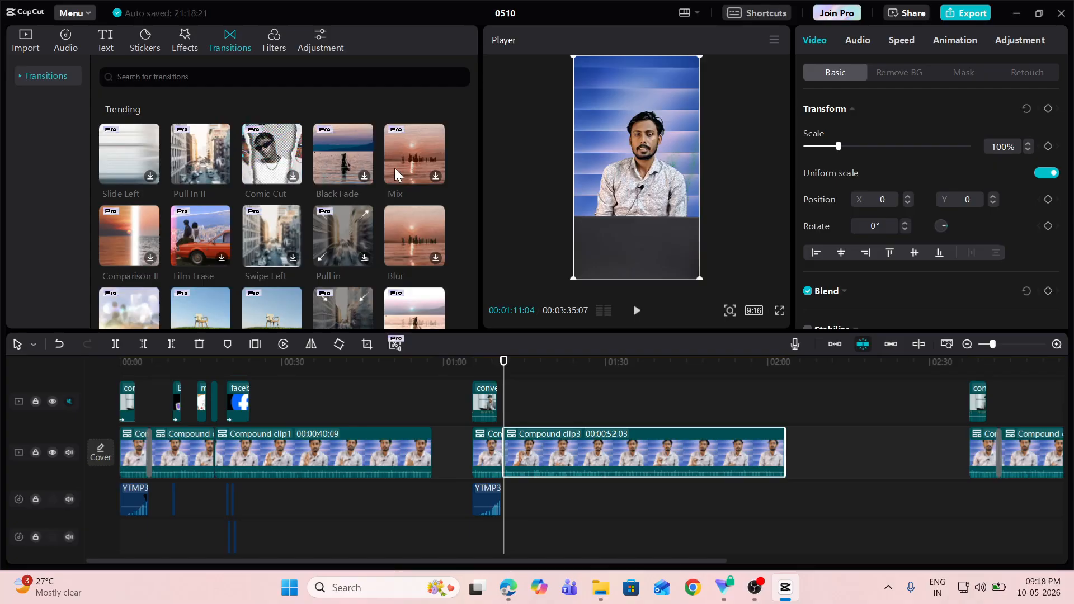
pyautogui.scroll(-2, 398, 202)
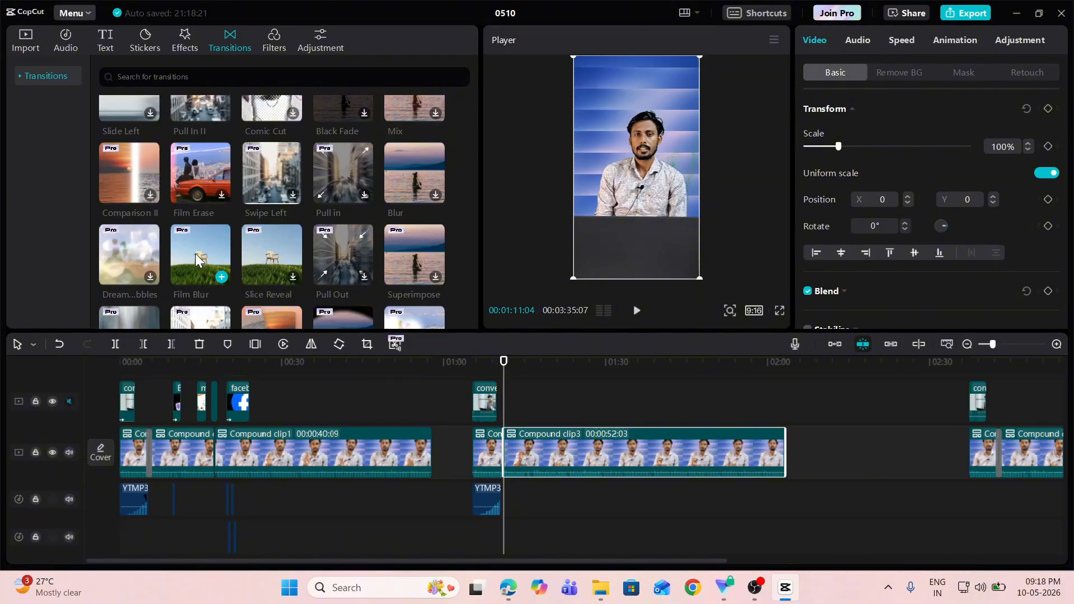
pyautogui.moveTo(220, 279); pyautogui.dragTo(506, 458)
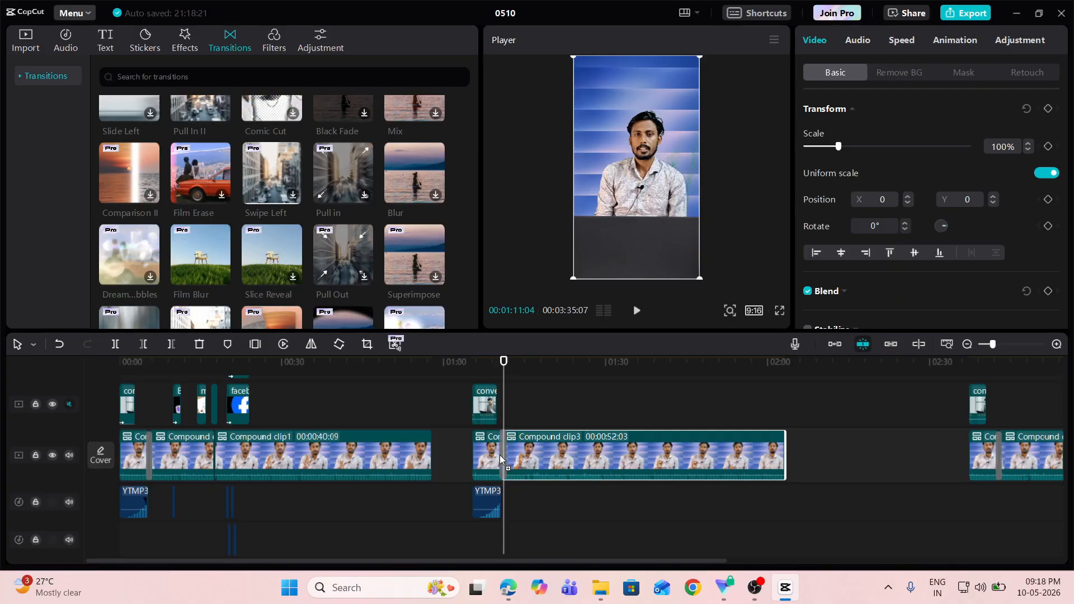
pyautogui.moveTo(506, 368); pyautogui.dragTo(490, 363)
pyautogui.click(636, 310)
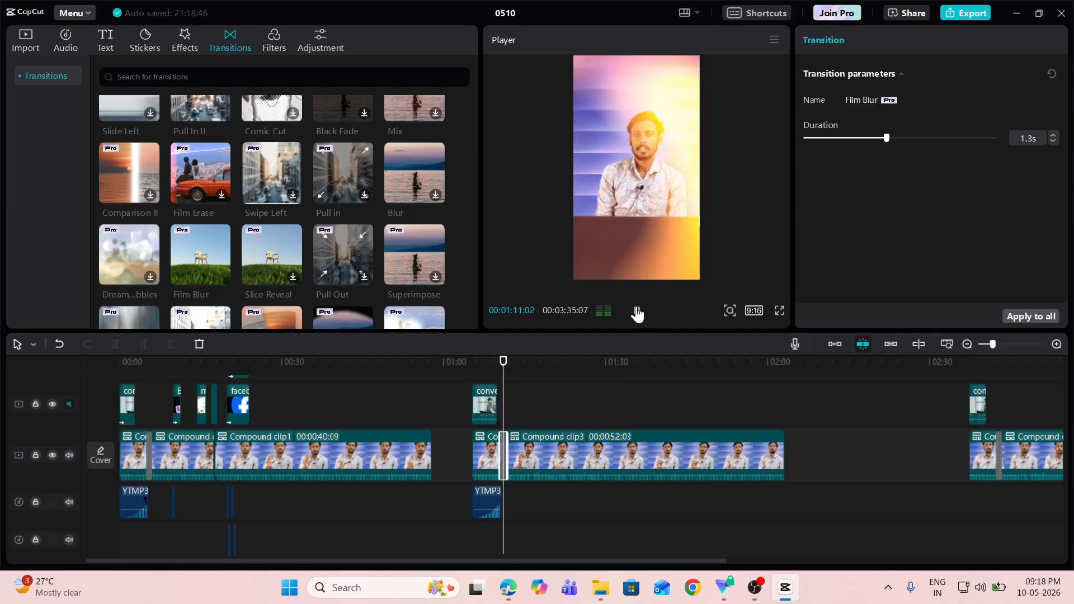
# - Pause after the new transition and replay the reference section from 00:00:02:28 to the first brand graphic at 00:00:10:18
pyautogui.click(636, 310)
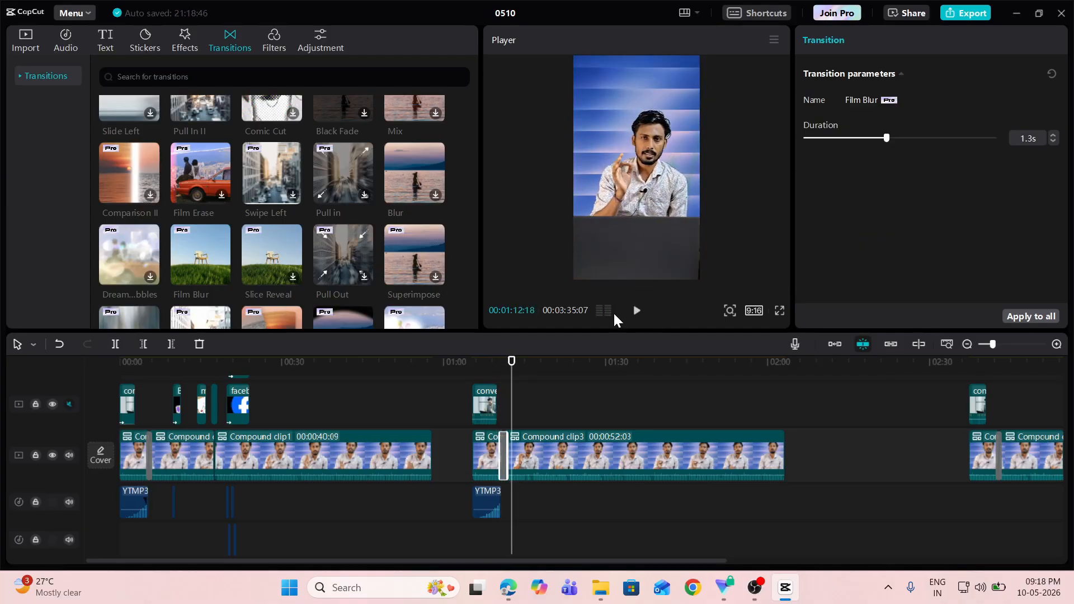
pyautogui.moveTo(511, 364); pyautogui.dragTo(134, 386)
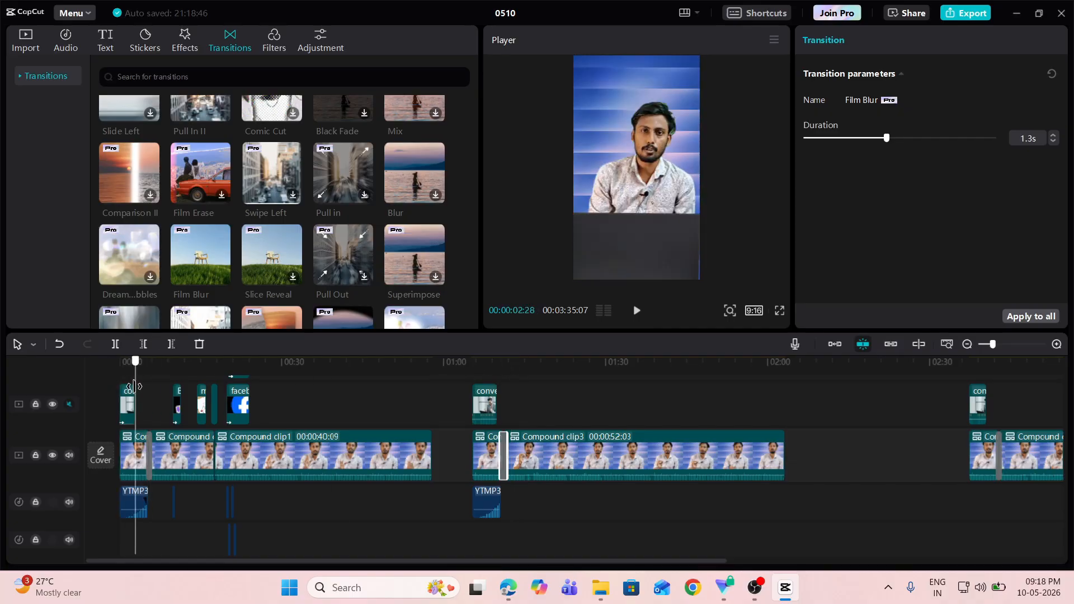
pyautogui.click(637, 310)
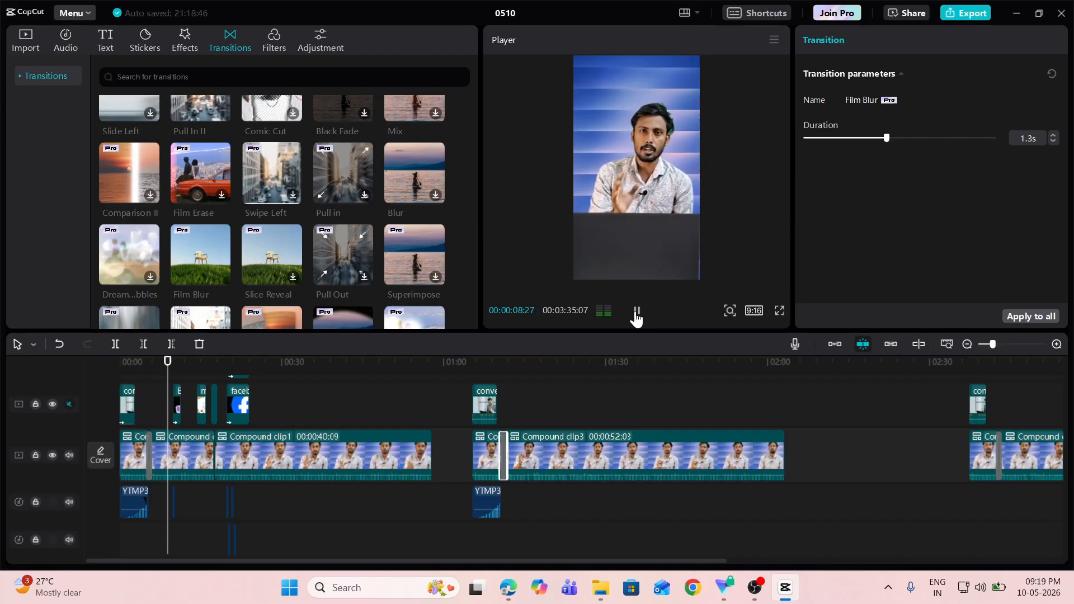
pyautogui.click(637, 311)
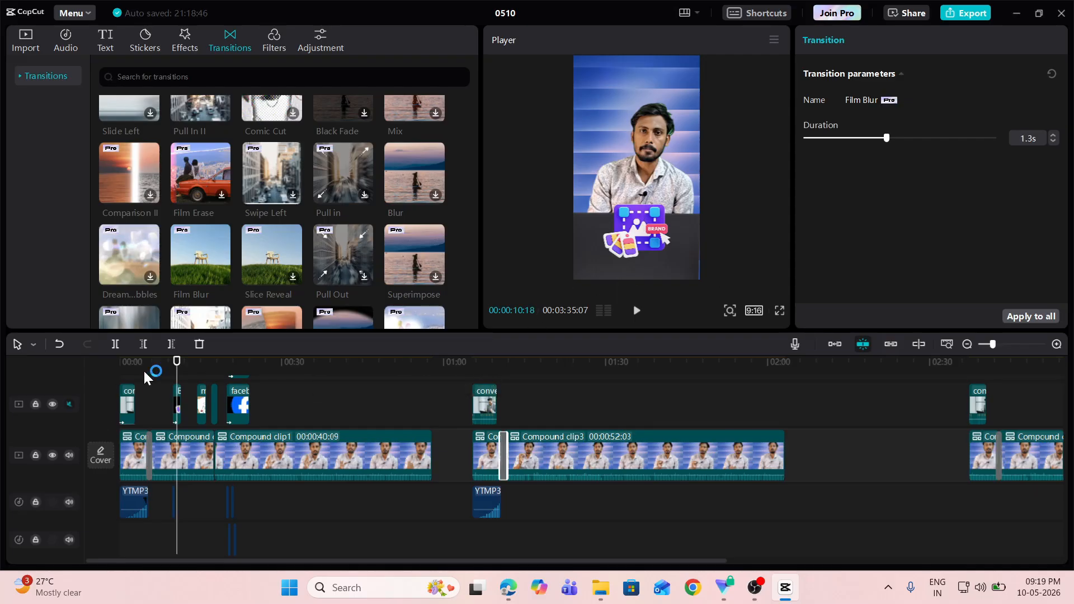
# - Play Compound clip3 from 00:01:11:23 and replay the part around 00:01:15 to find the cue for the brand graphic
pyautogui.moveTo(176, 364); pyautogui.dragTo(504, 395)
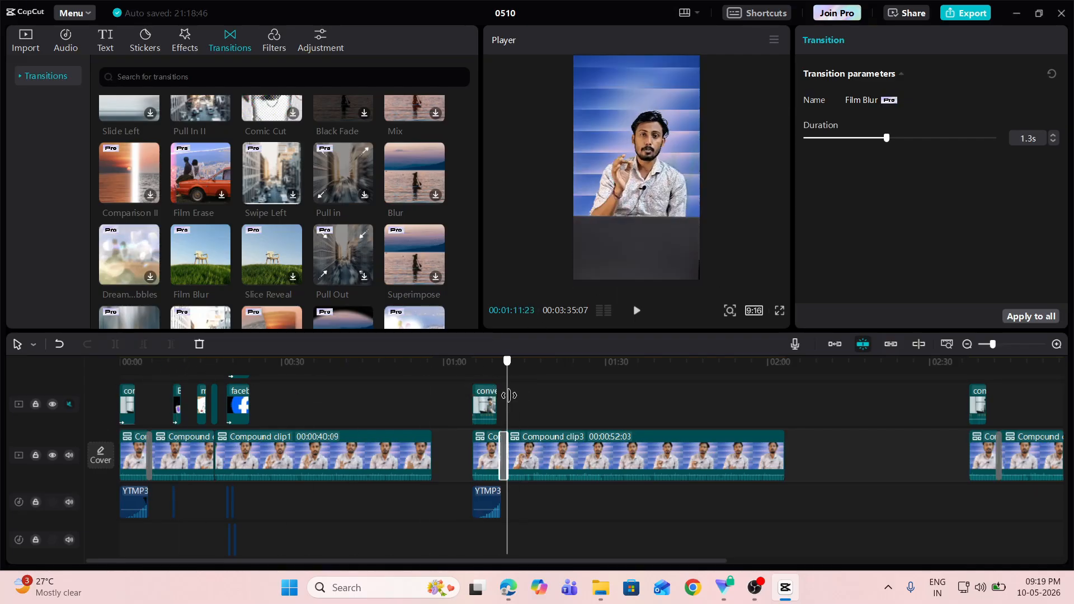
pyautogui.click(638, 312)
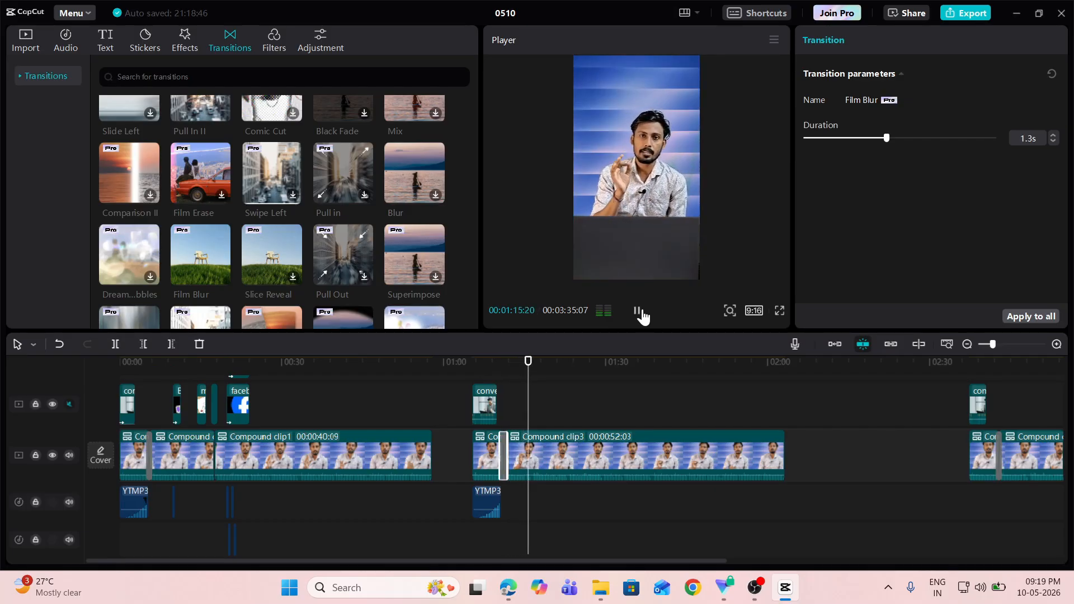
pyautogui.click(637, 311)
pyautogui.click(533, 362)
pyautogui.moveTo(533, 362); pyautogui.dragTo(526, 364)
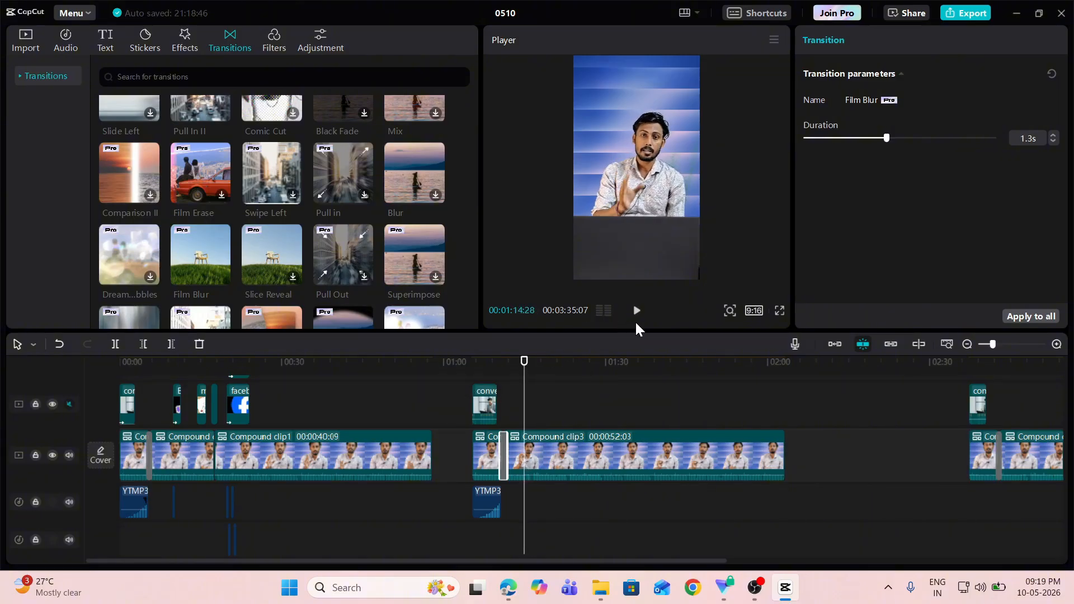
pyautogui.click(638, 311)
pyautogui.click(638, 311)
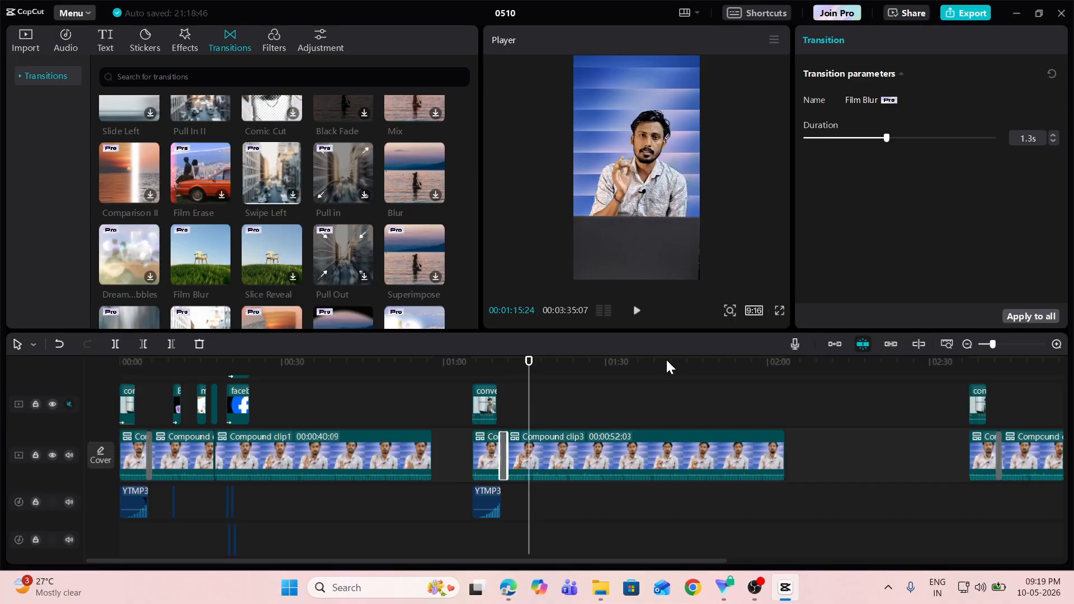
# - Set the playhead to 00:01:15:20 in Compound clip3 by stepping frame by frame and replaying the cue
pyautogui.press('Left')
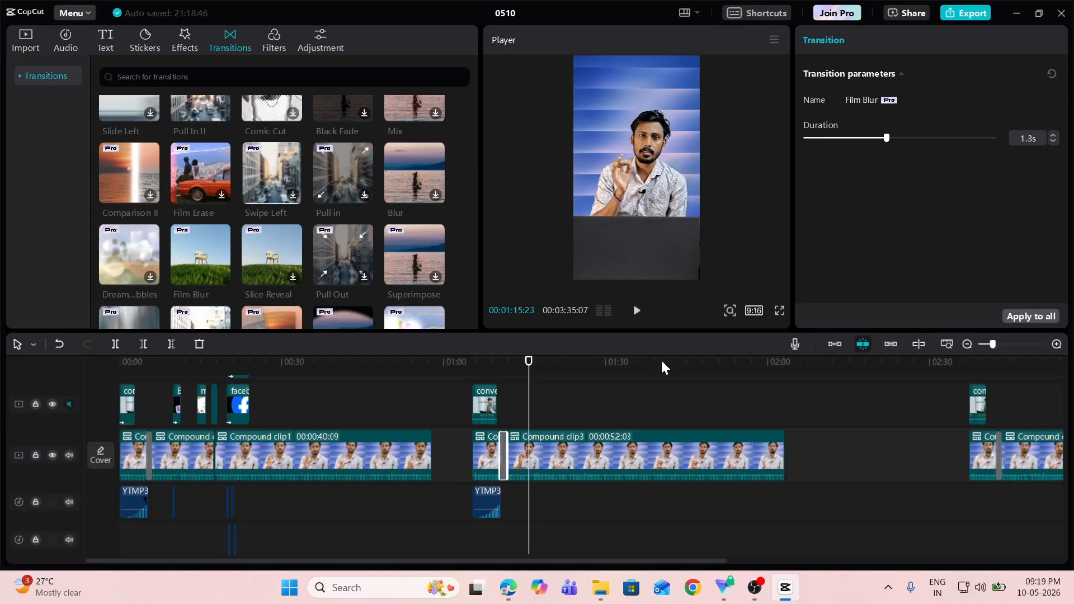
pyautogui.press('Left')
pyautogui.press('Left')
pyautogui.press('Left')
pyautogui.press('Left')
pyautogui.press('Left')
pyautogui.press('Left')
pyautogui.press('Left')
pyautogui.press('Left')
pyautogui.press('Left')
pyautogui.press('Left')
pyautogui.press('Left')
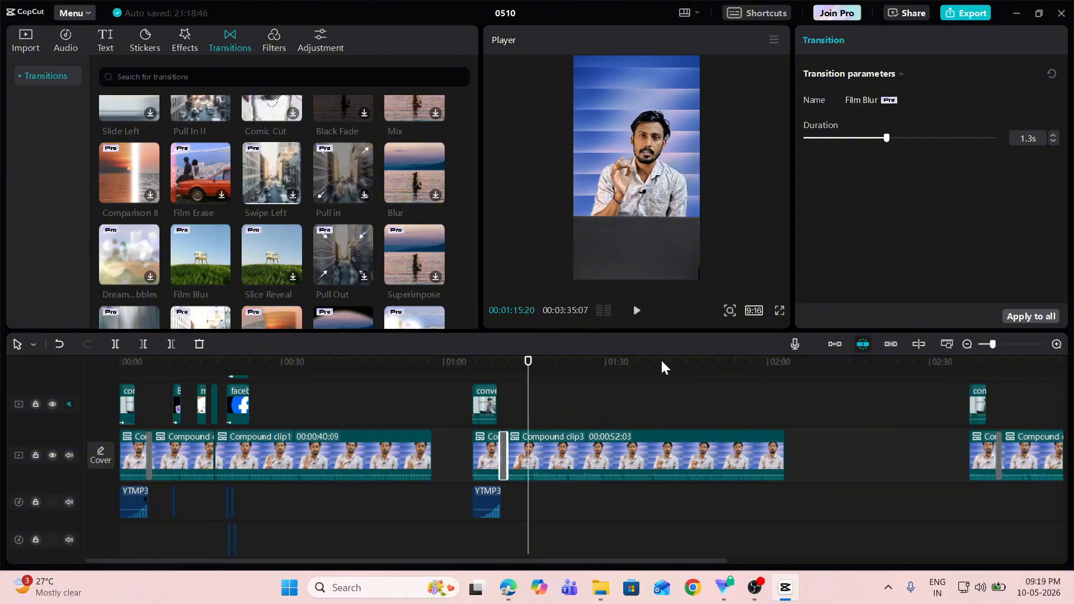
pyautogui.press('Left')
pyautogui.press('Left')
pyautogui.press('Left')
pyautogui.press('Left')
pyautogui.press('Left')
pyautogui.press('Left')
pyautogui.press('Left')
pyautogui.press('Left')
pyautogui.press('Left')
pyautogui.press('Left')
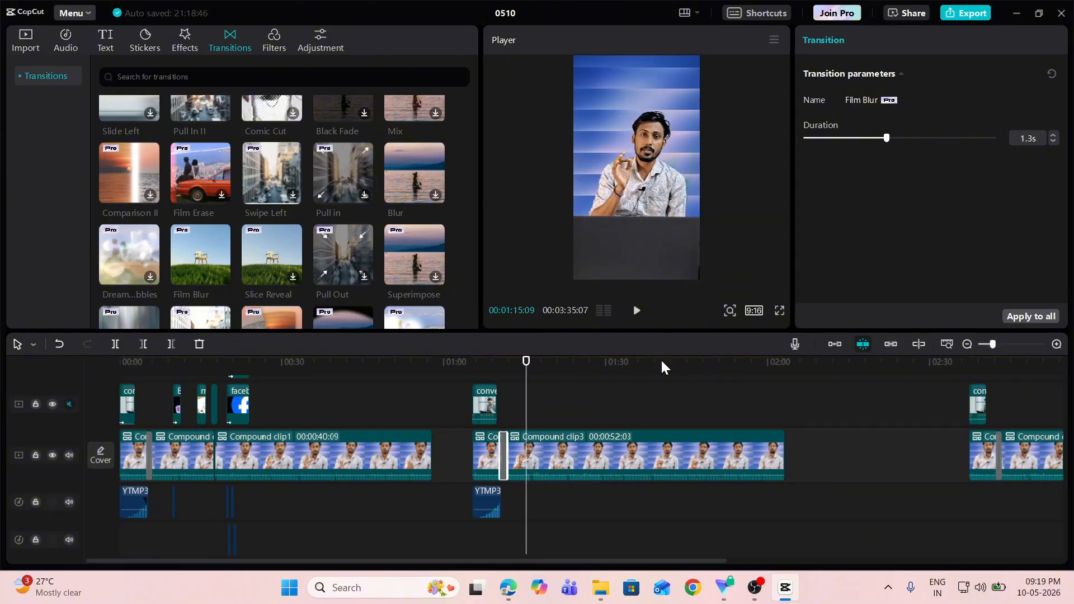
pyautogui.press('Left')
pyautogui.press('Left')
pyautogui.press('Left')
pyautogui.press('Left')
pyautogui.press('Left')
pyautogui.press('Left')
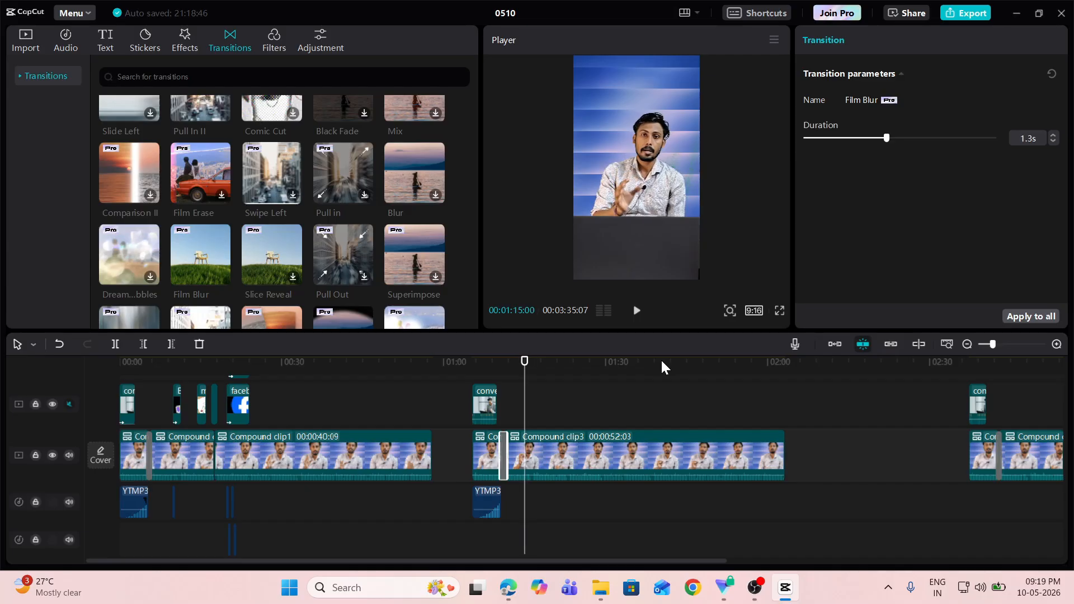
pyautogui.press('Left')
pyautogui.press('Left')
pyautogui.press('Left')
pyautogui.press('Left')
pyautogui.press('Left')
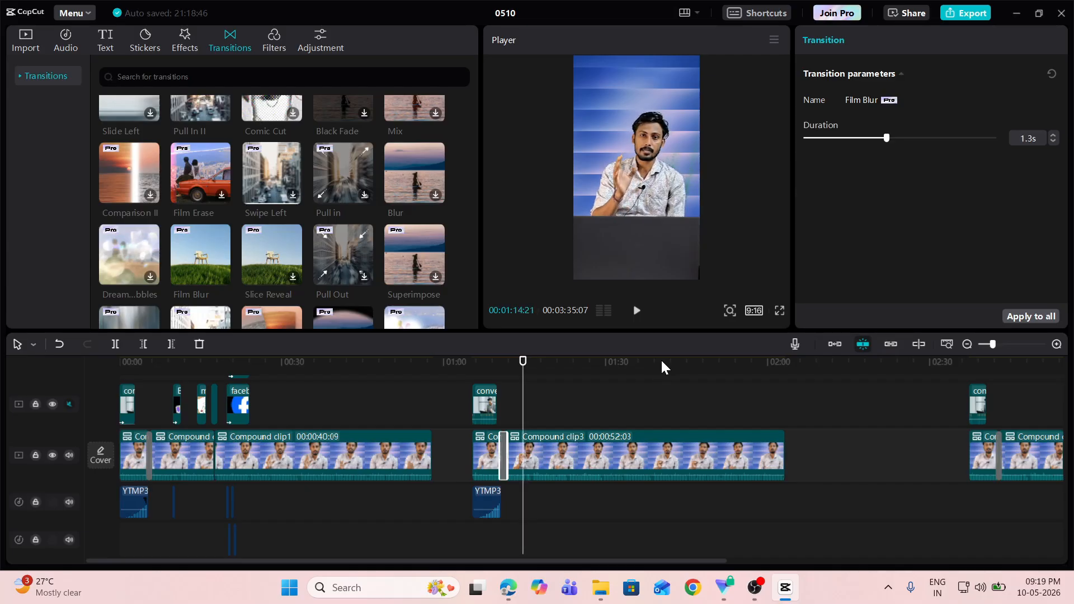
pyautogui.click(637, 311)
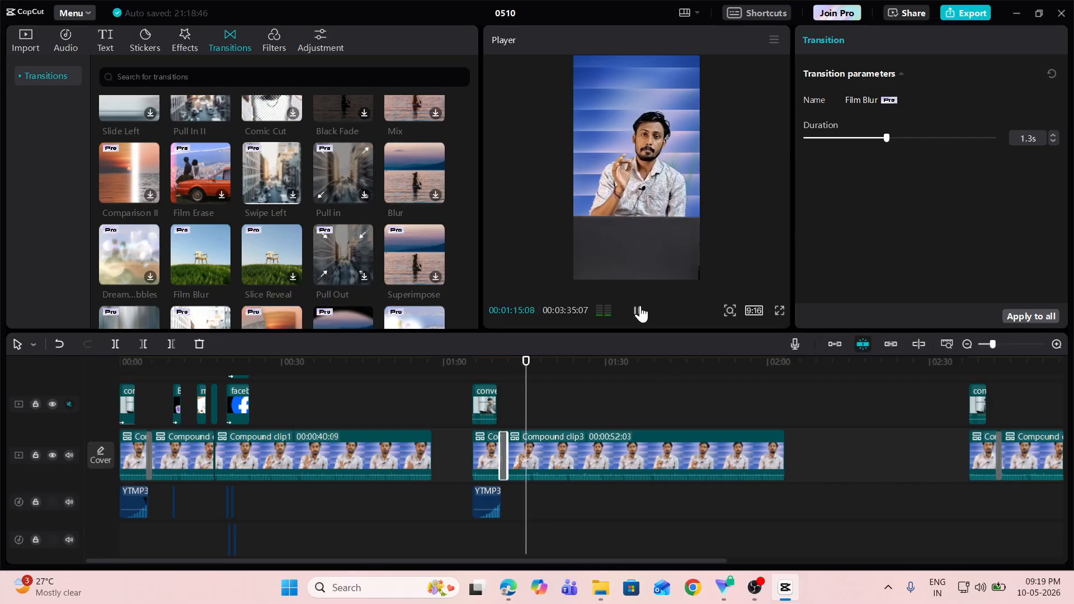
pyautogui.click(638, 311)
pyautogui.press('Left')
pyautogui.press('Left')
pyautogui.press('Left')
pyautogui.press('Left')
pyautogui.press('Left')
pyautogui.press('Left')
pyautogui.press('Left')
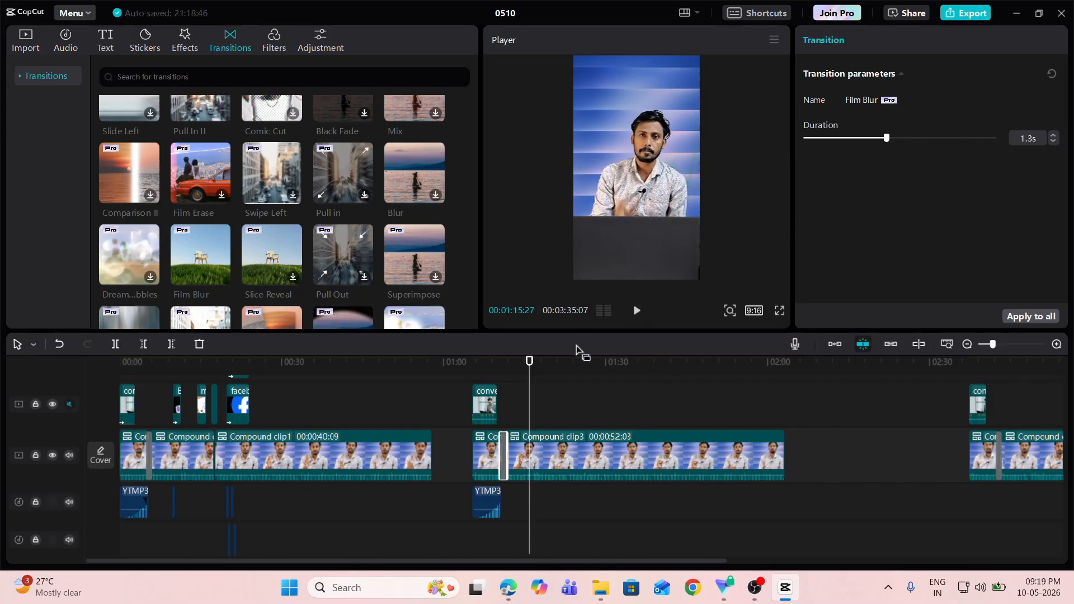
pyautogui.press('Left')
pyautogui.press('Left')
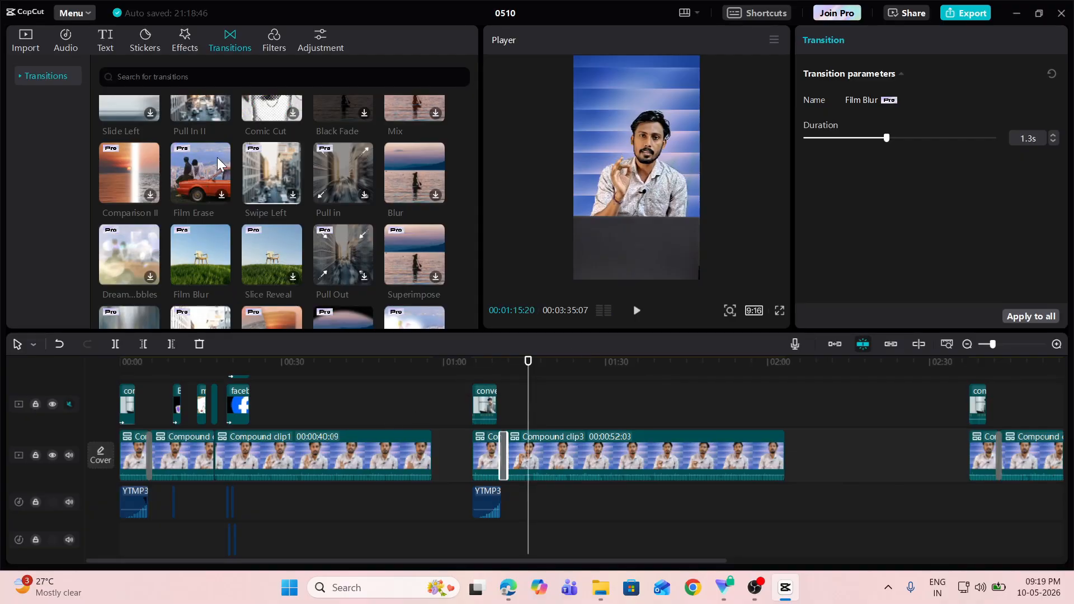
# - Overlay Brand Visibility.png above Compound clip3 at 00:01:15:20, scaled to 42% and moved to X 0, Y -1221 below the speaker
pyautogui.scroll(2, 184, 143)
pyautogui.click(24, 39)
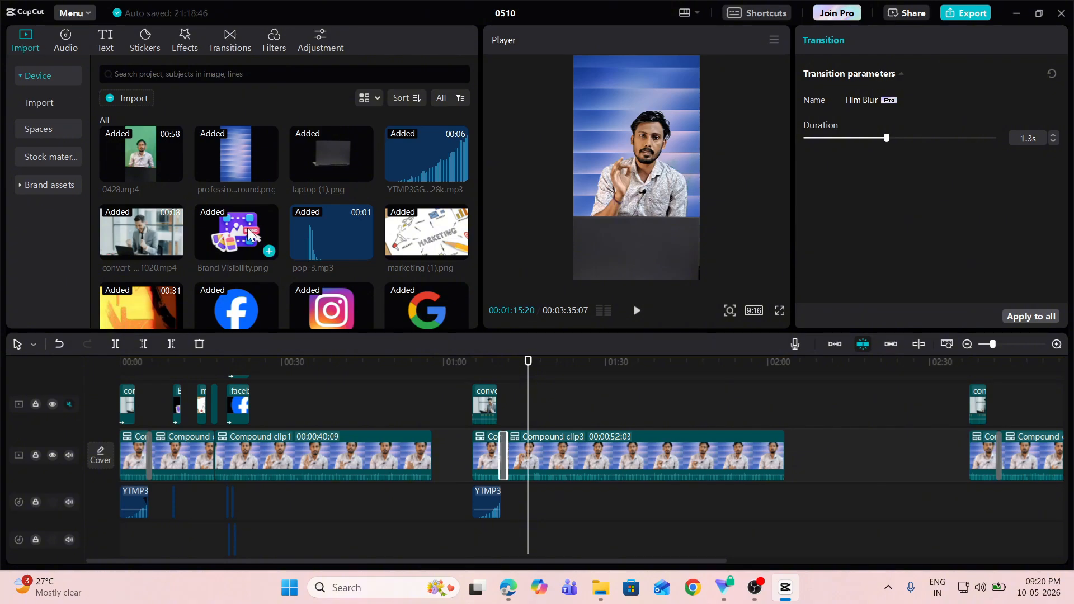
pyautogui.scroll(-3, 257, 210)
pyautogui.scroll(1, 252, 249)
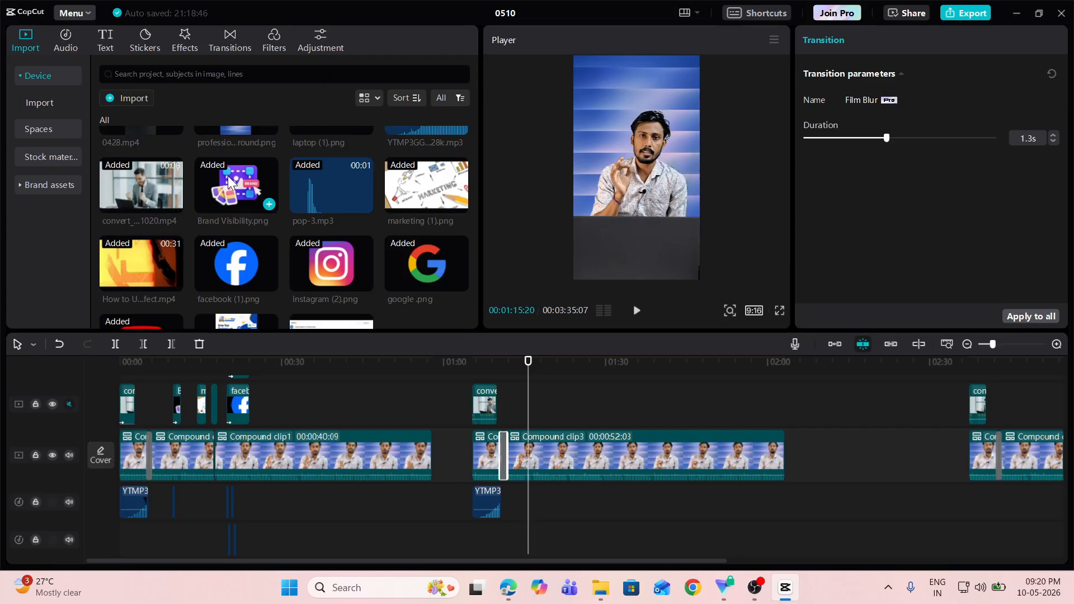
pyautogui.moveTo(227, 175); pyautogui.dragTo(526, 408)
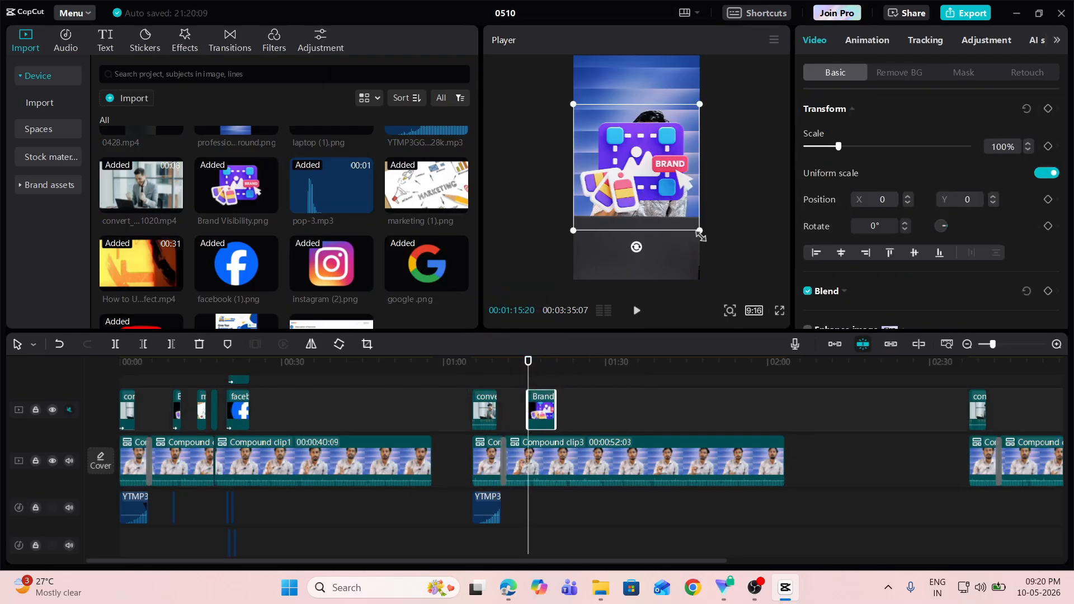
pyautogui.moveTo(699, 230); pyautogui.dragTo(628, 235)
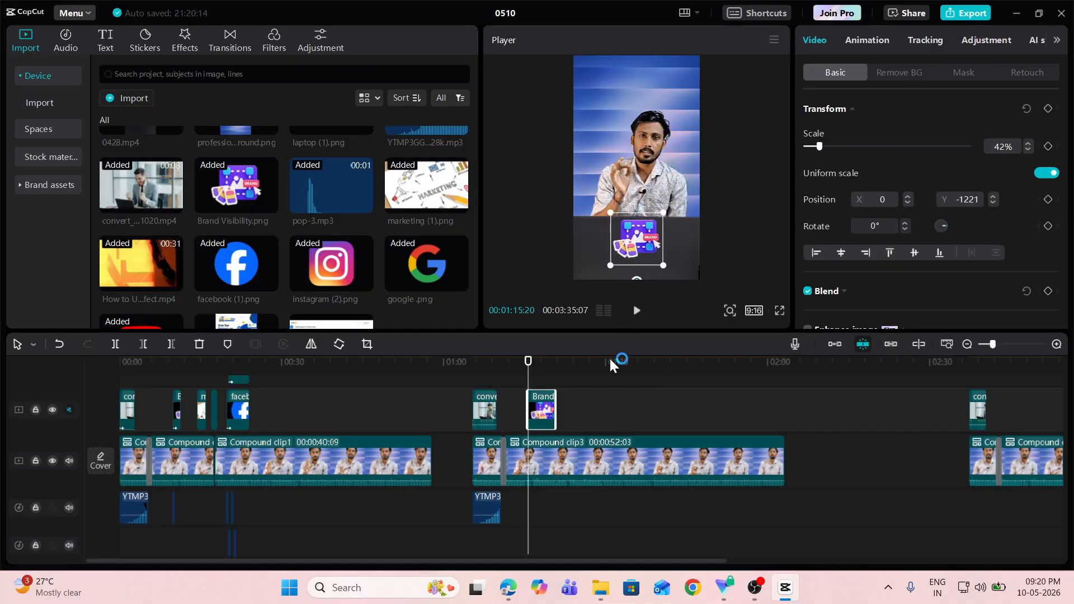
# - Play from 00:01:11:23 to 00:01:15:27 to check when the new brand graphic appears
pyautogui.moveTo(528, 362); pyautogui.dragTo(507, 361)
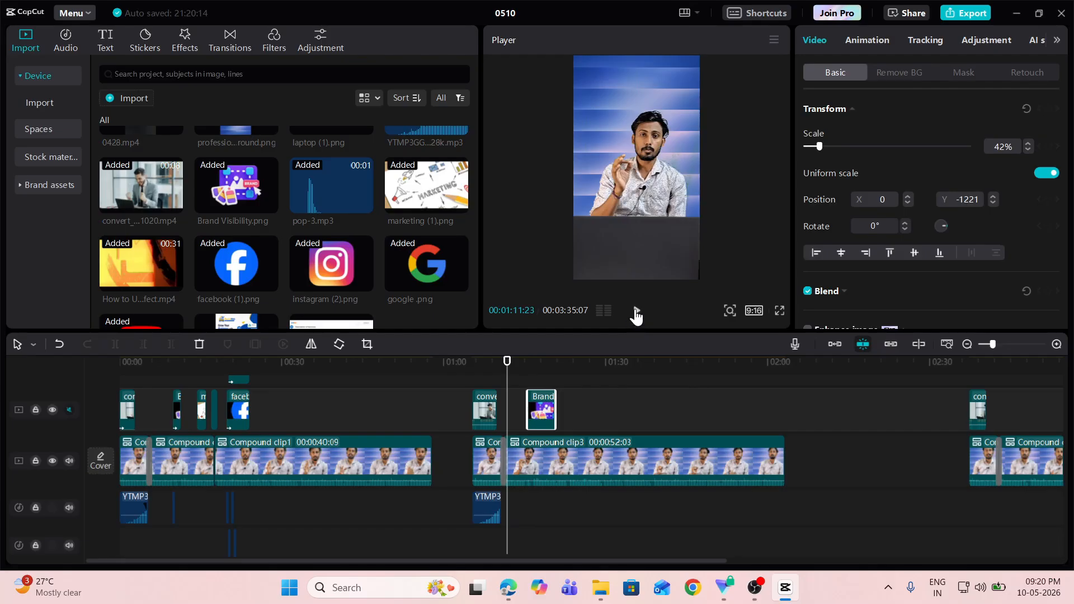
pyautogui.click(636, 311)
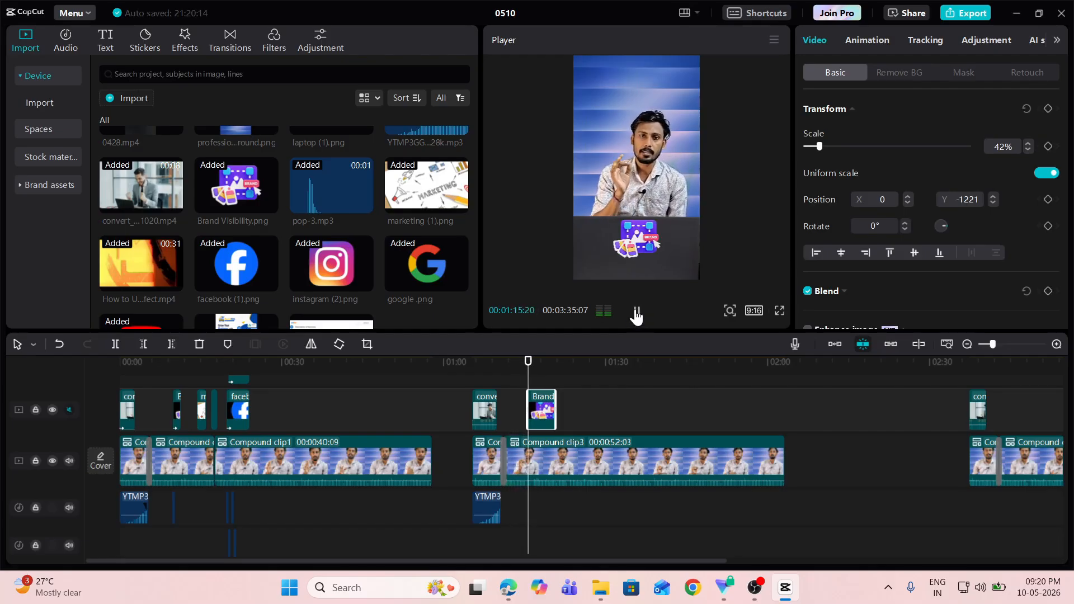
pyautogui.click(636, 312)
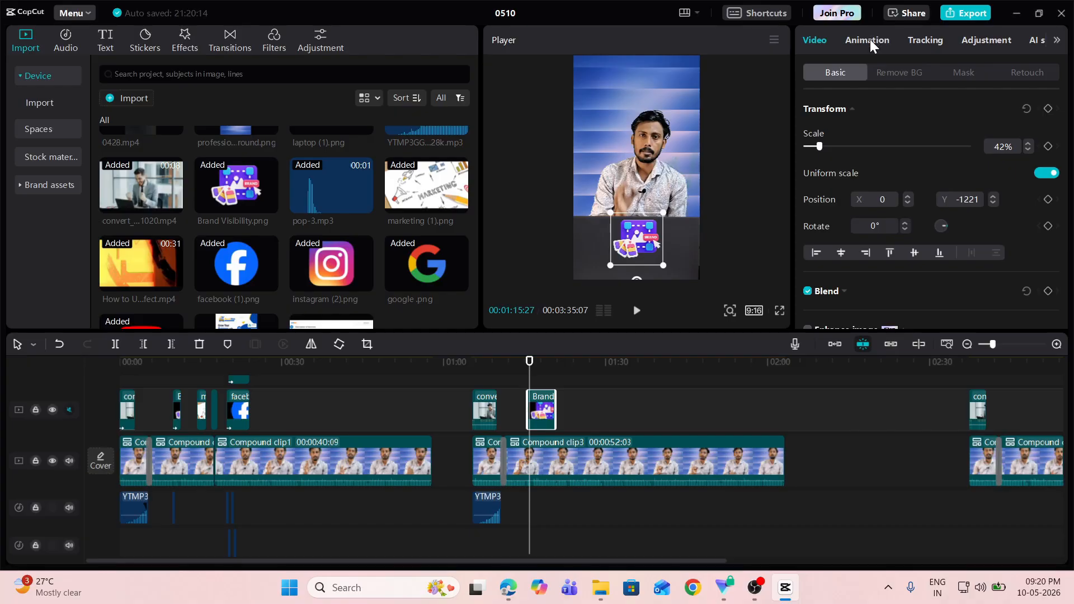
# - Apply the Slide Up entrance animation to the new Brand Visibility overlay and preview it up to 00:01:16:03
pyautogui.click(577, 461)
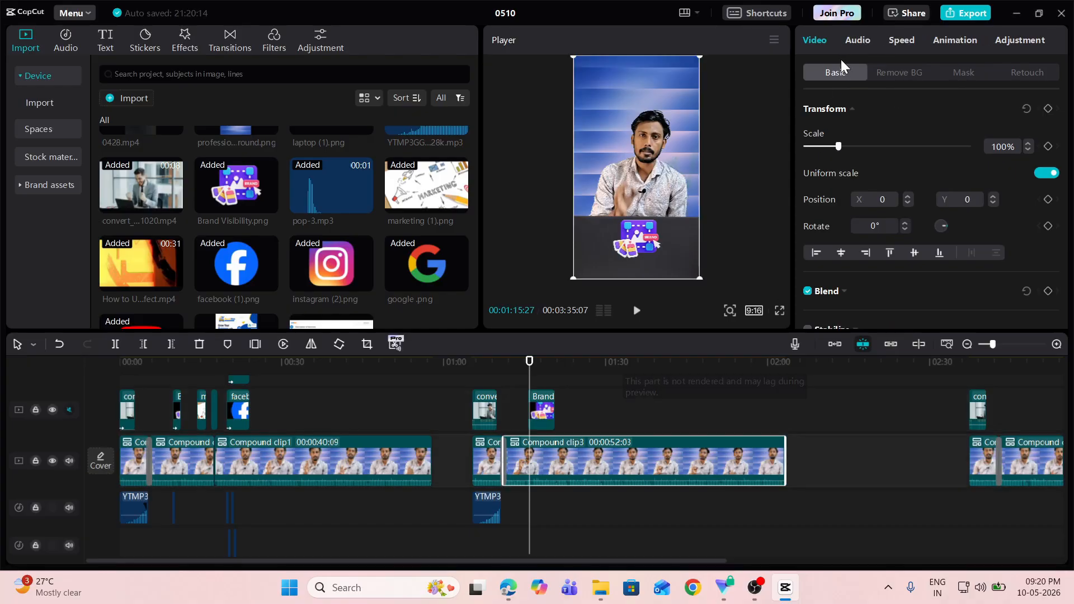
pyautogui.click(955, 40)
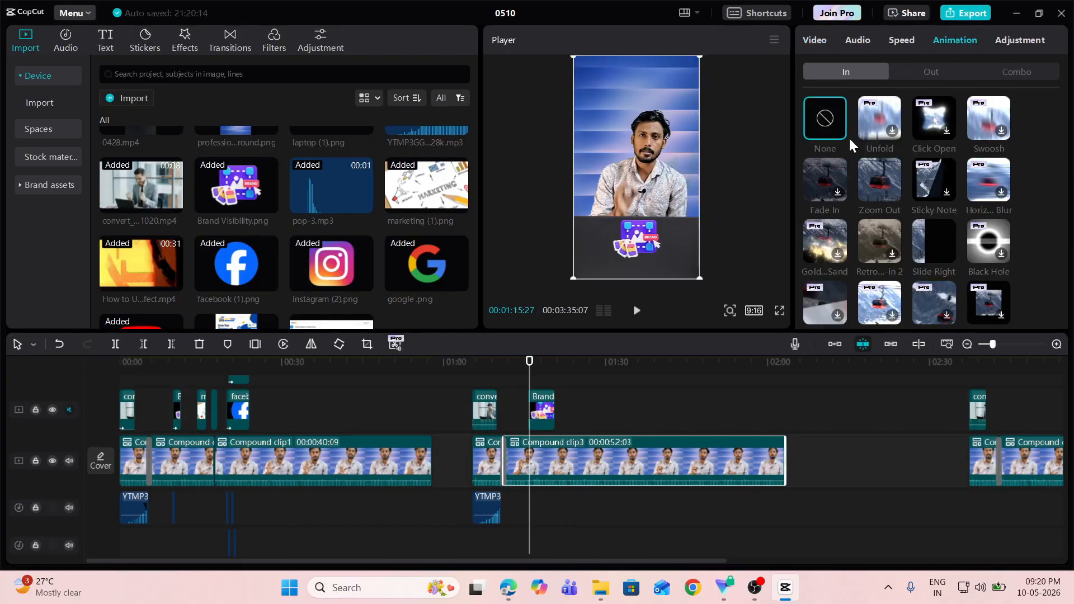
pyautogui.click(541, 412)
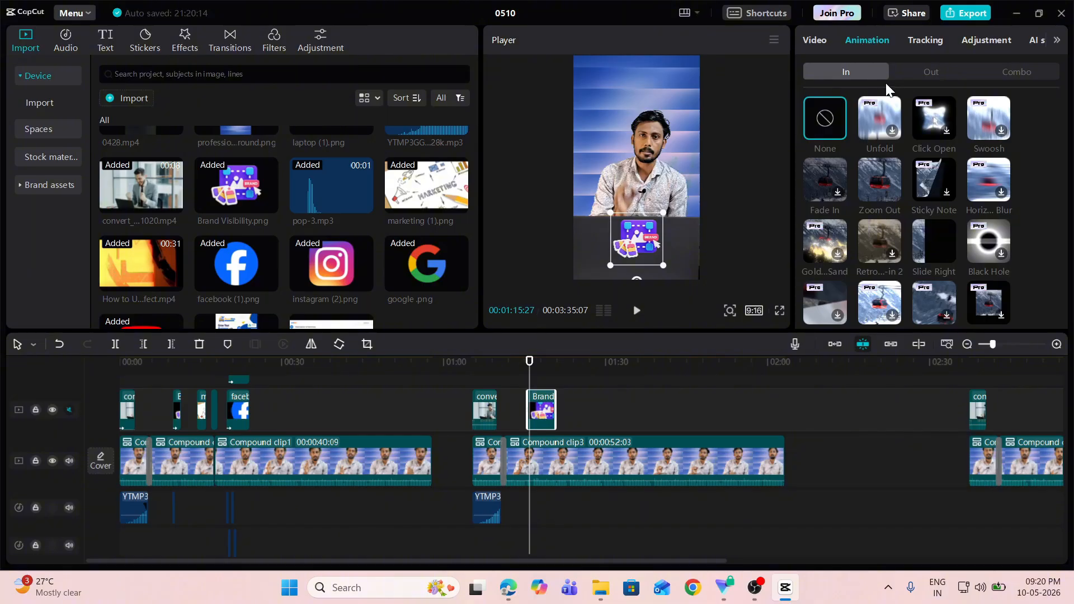
pyautogui.scroll(-3, 939, 244)
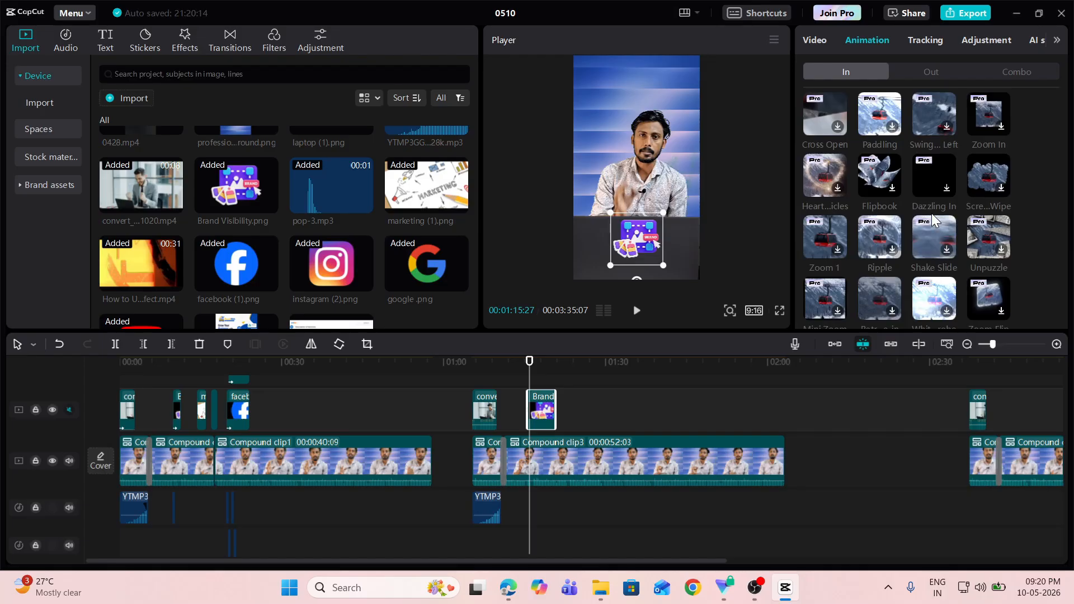
pyautogui.scroll(-1, 932, 215)
pyautogui.scroll(-2, 955, 257)
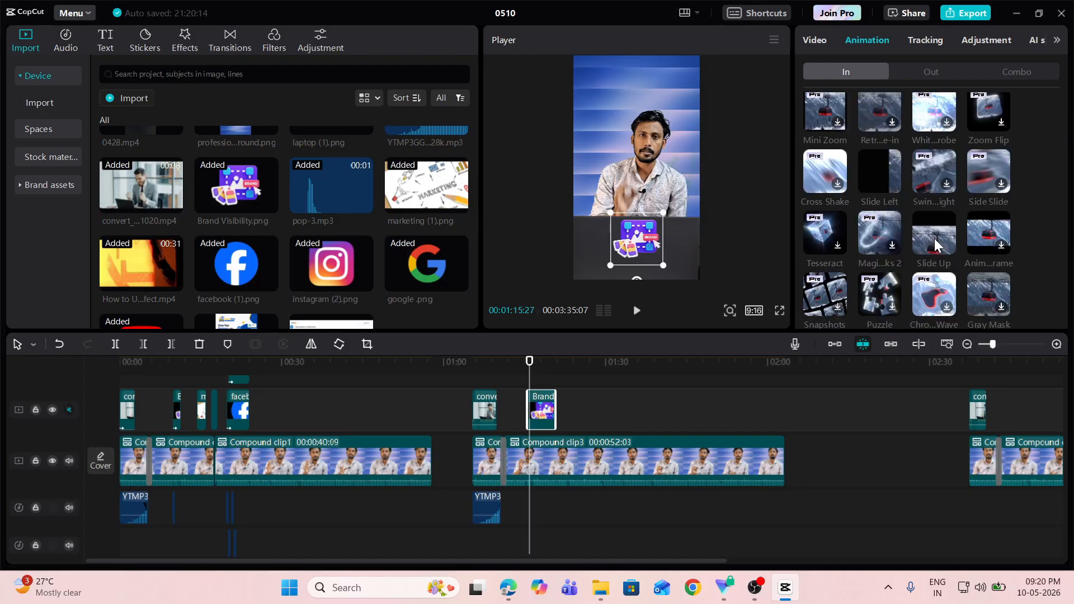
pyautogui.click(936, 245)
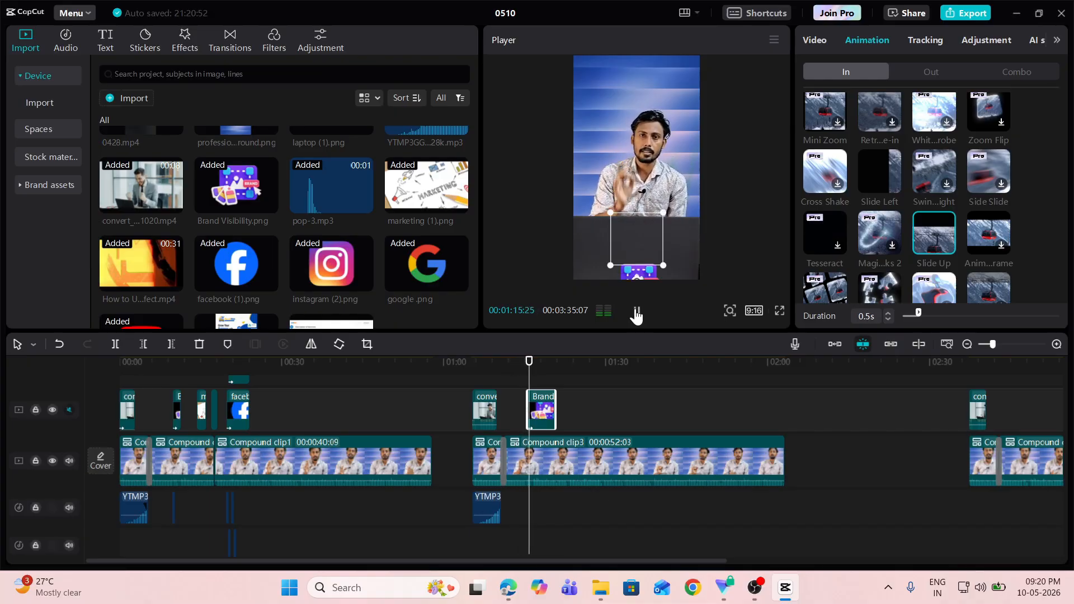
pyautogui.click(636, 311)
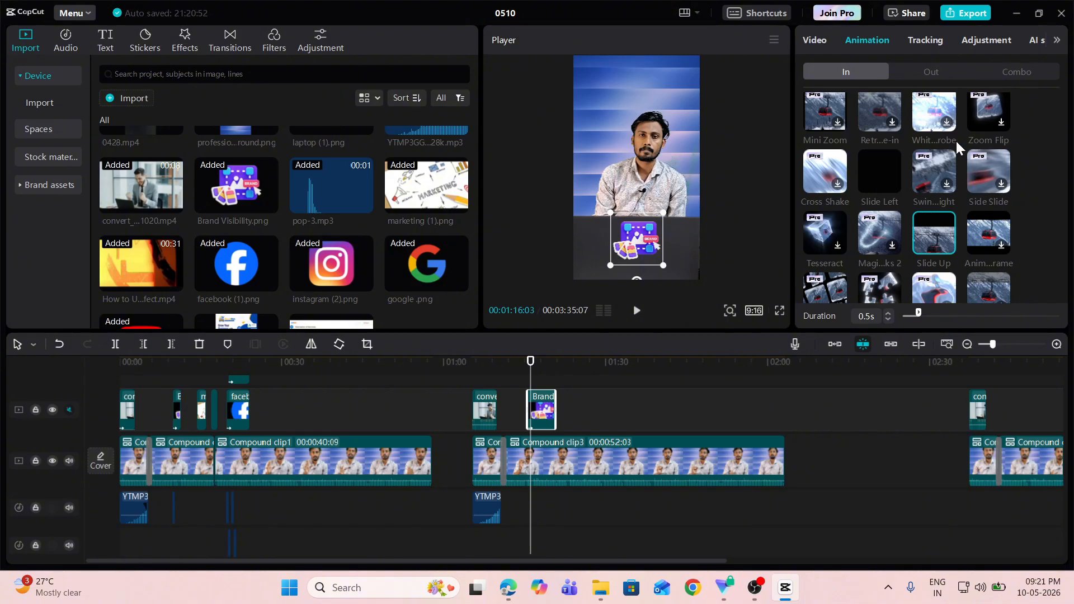
# - Browse the other entrance animations and replay the original brand graphic's entrance from 00:00:07:15 to 00:00:10:17 for comparison
pyautogui.scroll(-5, 895, 162)
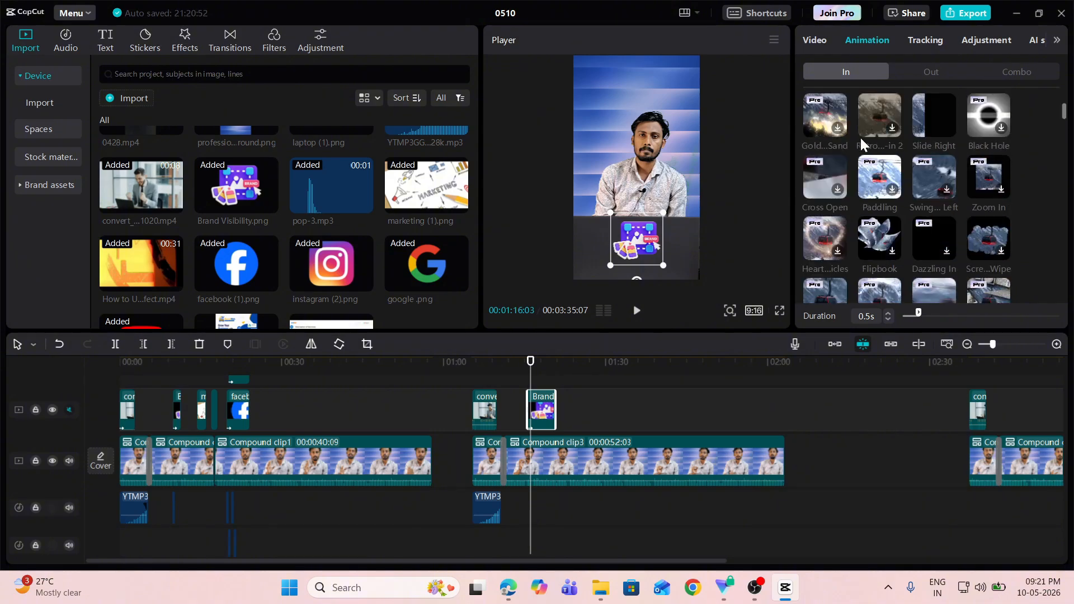
pyautogui.scroll(-5, 920, 151)
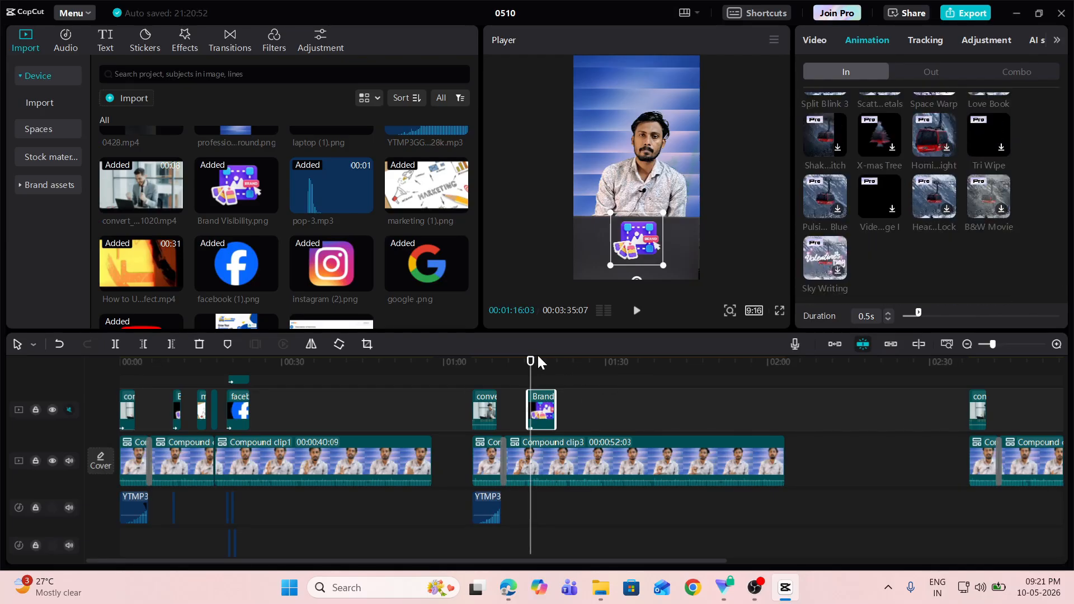
pyautogui.moveTo(532, 362); pyautogui.dragTo(160, 363)
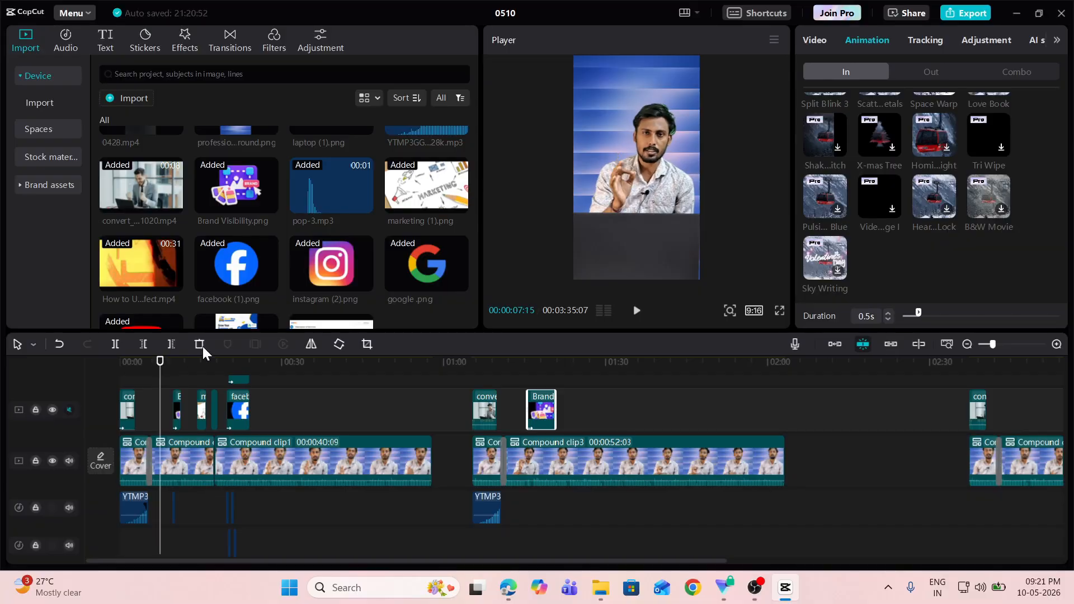
pyautogui.click(638, 311)
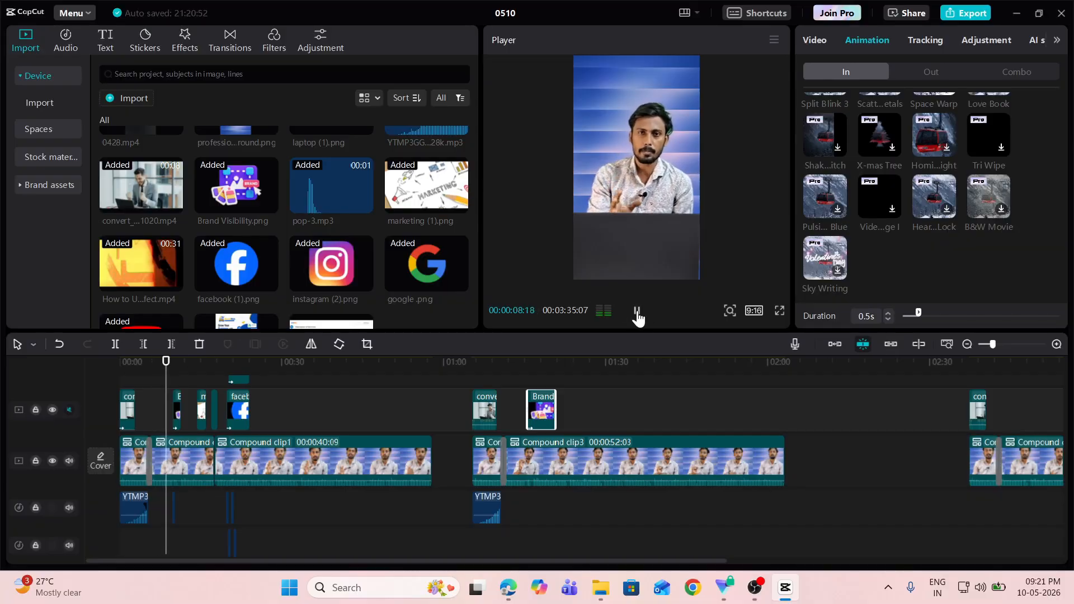
pyautogui.click(634, 316)
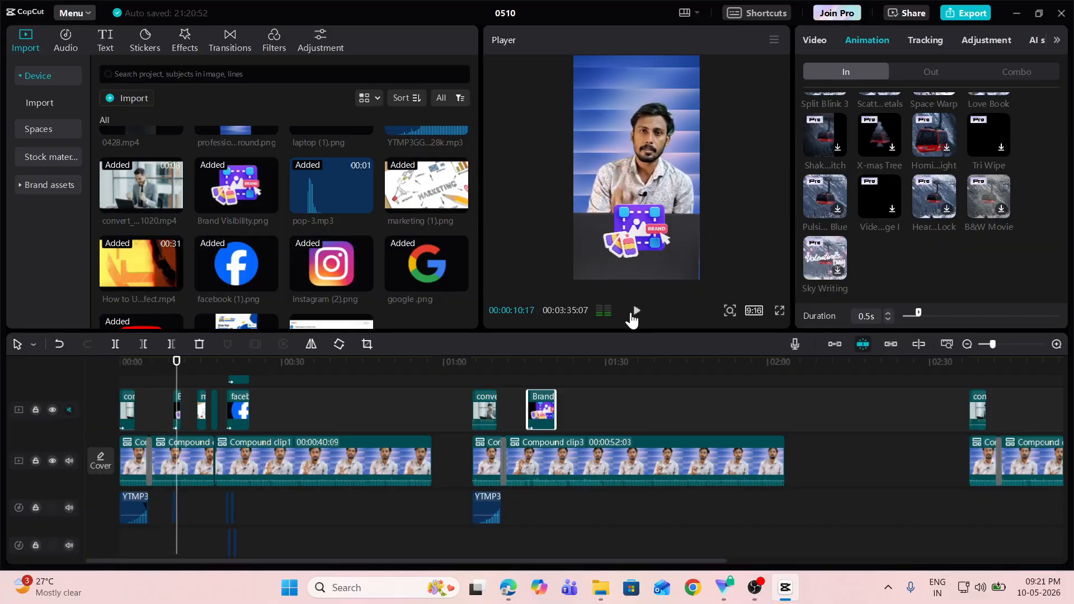
# - Add pop-3.mp3 beneath the new Brand Visibility overlay and shift it about 4 frames earlier so its sound peak meets the overlay's start
pyautogui.moveTo(177, 367); pyautogui.dragTo(526, 353)
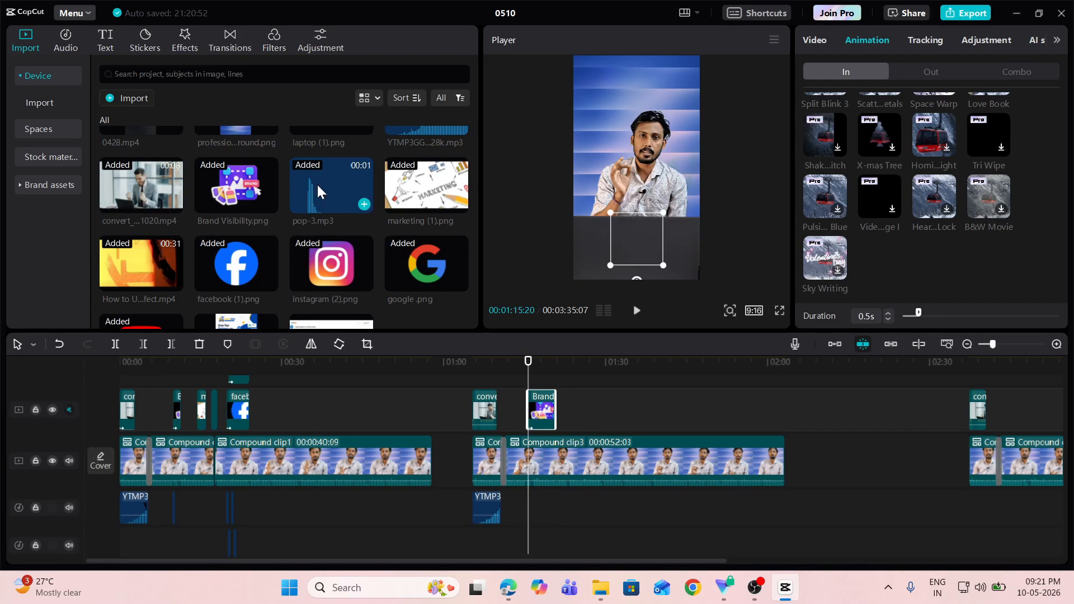
pyautogui.moveTo(318, 183); pyautogui.dragTo(529, 502)
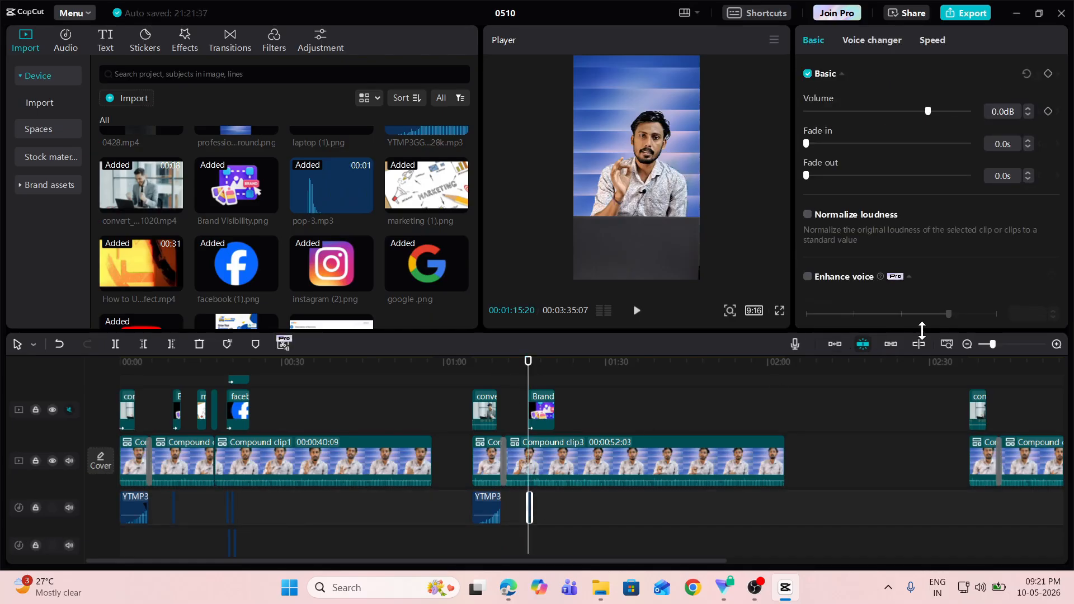
pyautogui.click(1007, 345)
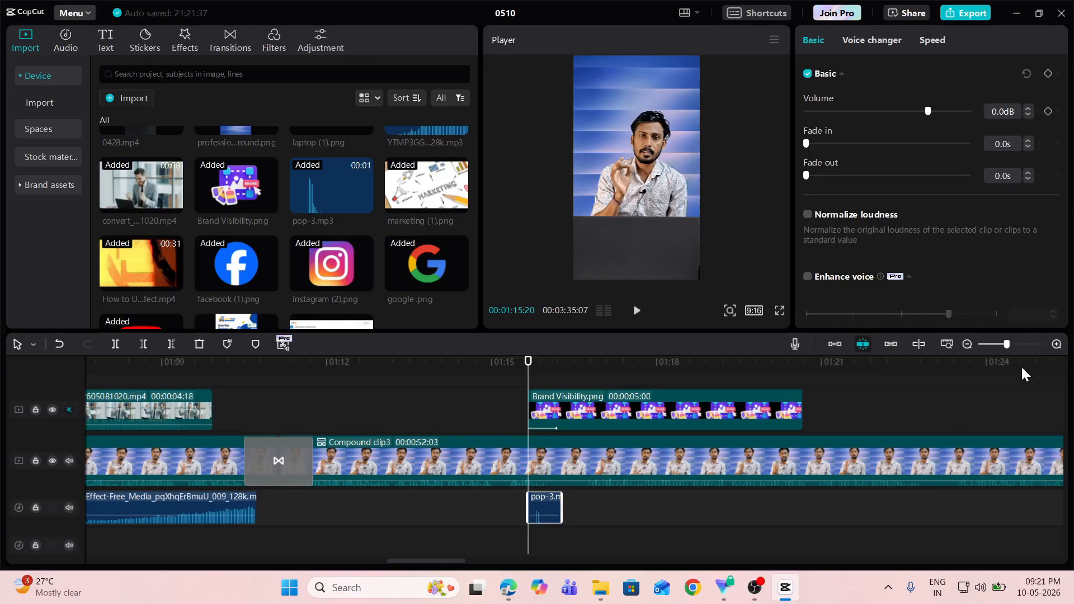
pyautogui.click(1029, 342)
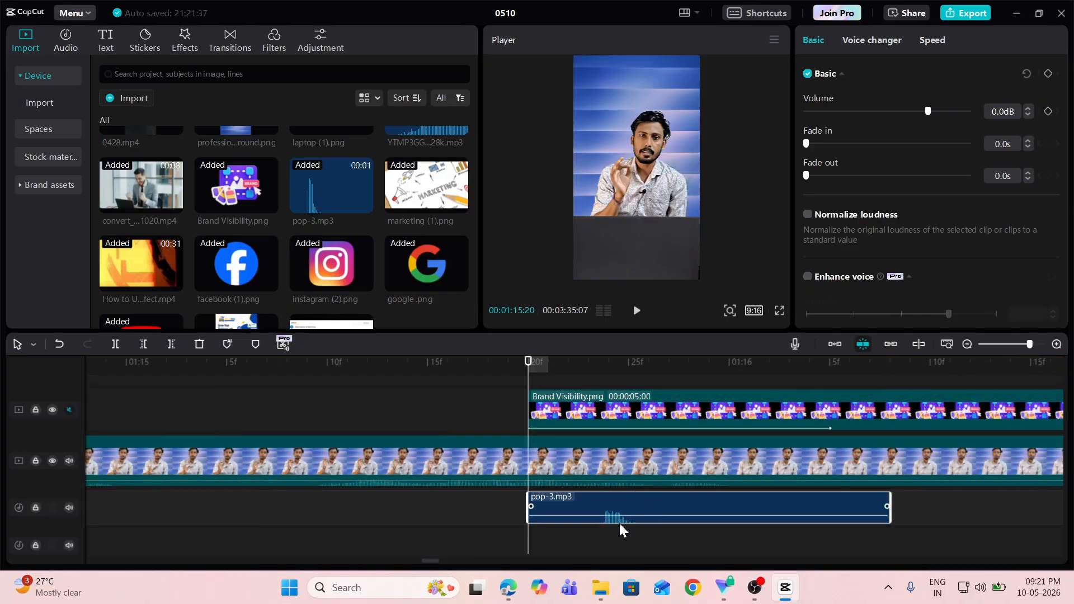
pyautogui.moveTo(627, 498); pyautogui.dragTo(603, 505)
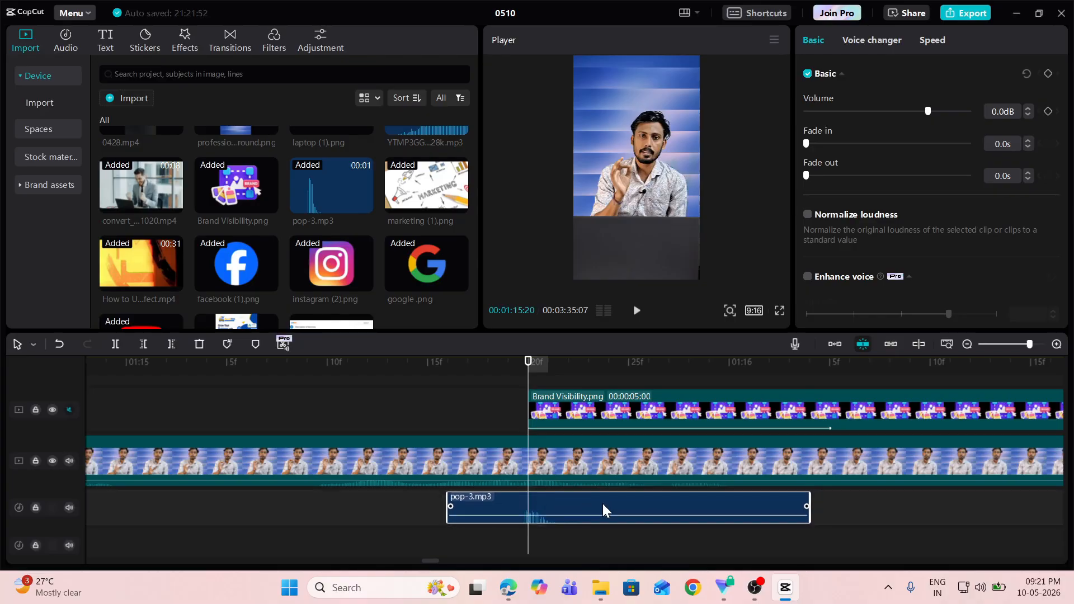
# - Play from 00:01:15:05 and trim the end of the new Brand Visibility overlay to 00:01:16:15
pyautogui.click(988, 345)
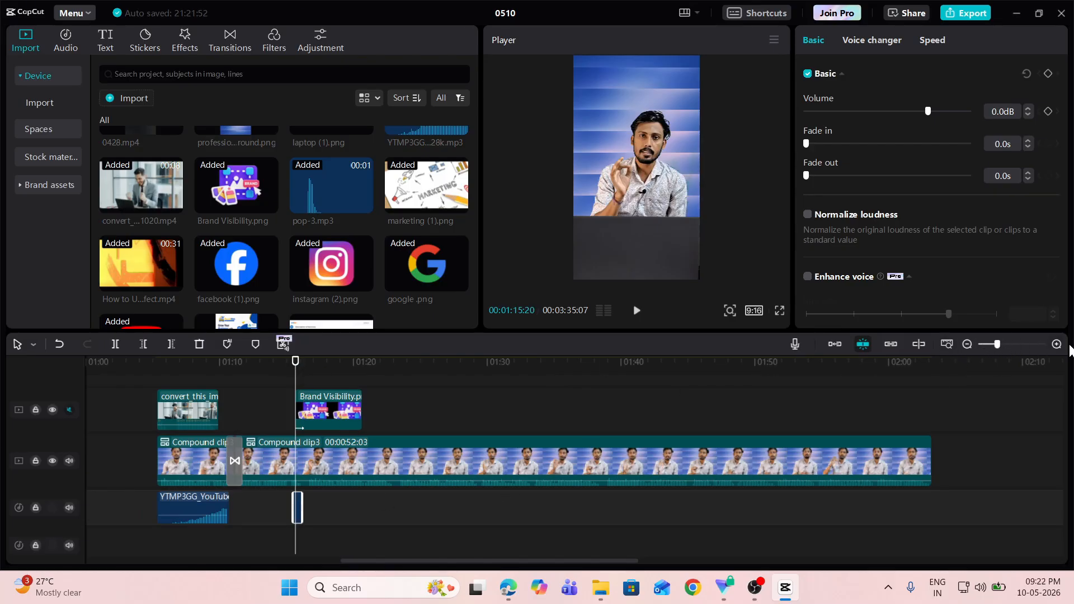
pyautogui.moveTo(1002, 343)
pyautogui.mouseDown()
pyautogui.moveTo(1016, 344)
pyautogui.moveTo(998, 346)
pyautogui.mouseUp()
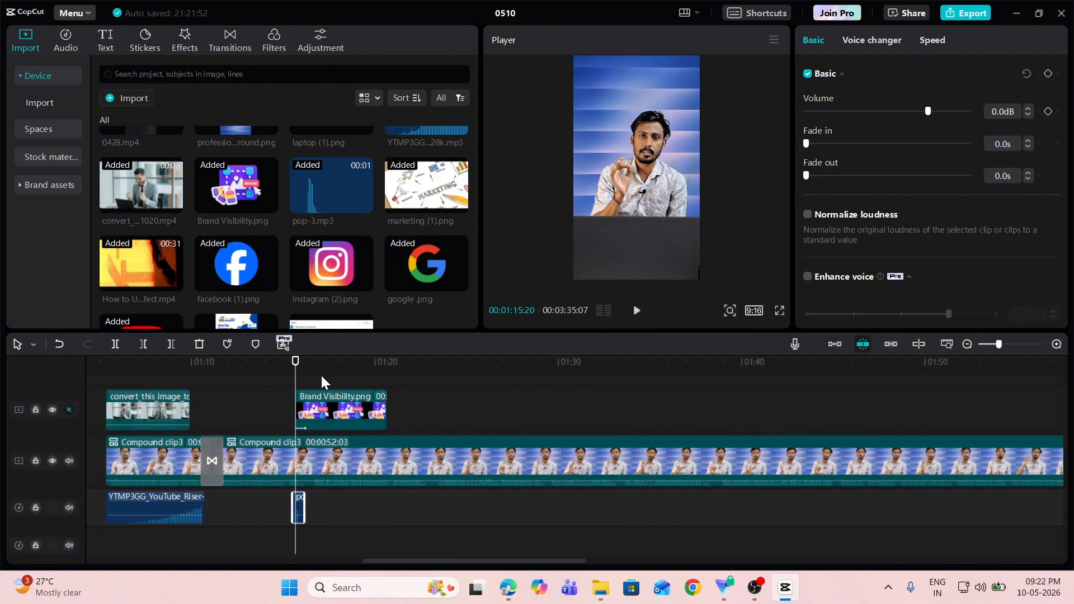
pyautogui.moveTo(294, 364); pyautogui.dragTo(286, 364)
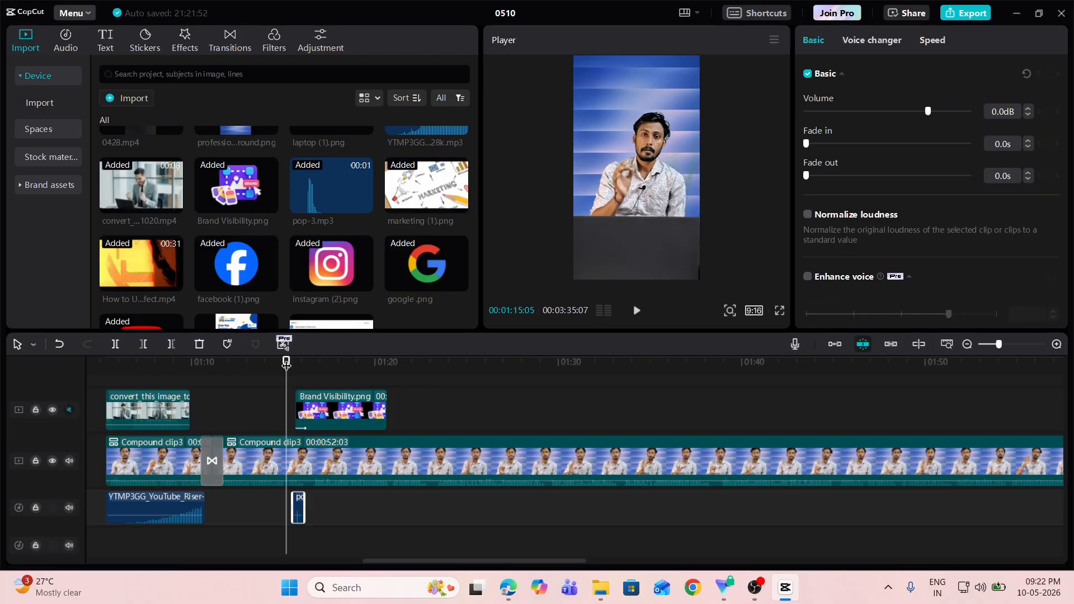
pyautogui.click(637, 312)
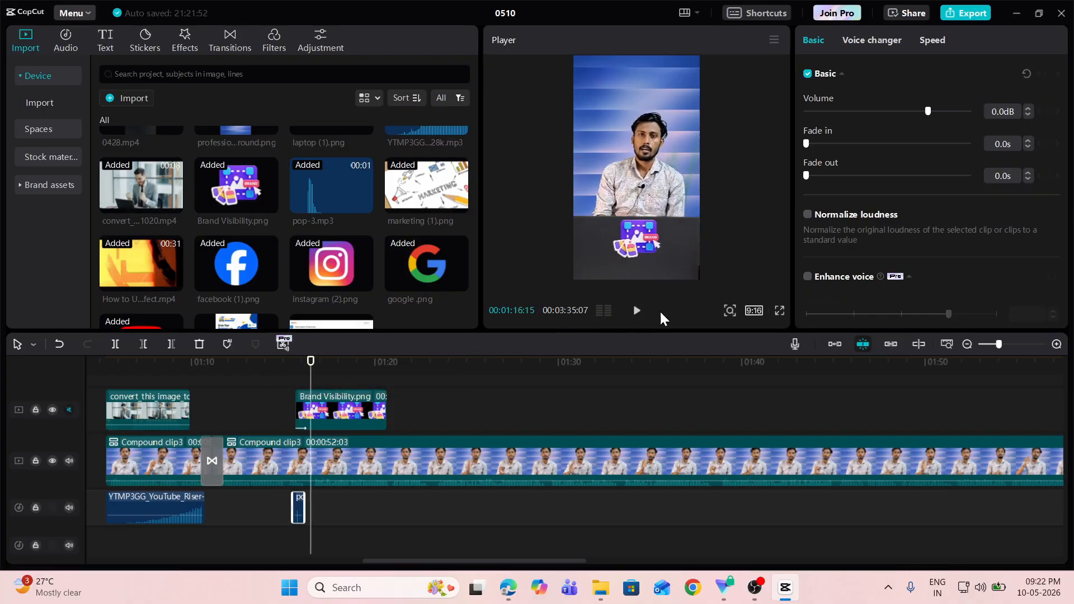
pyautogui.moveTo(385, 404); pyautogui.dragTo(312, 407)
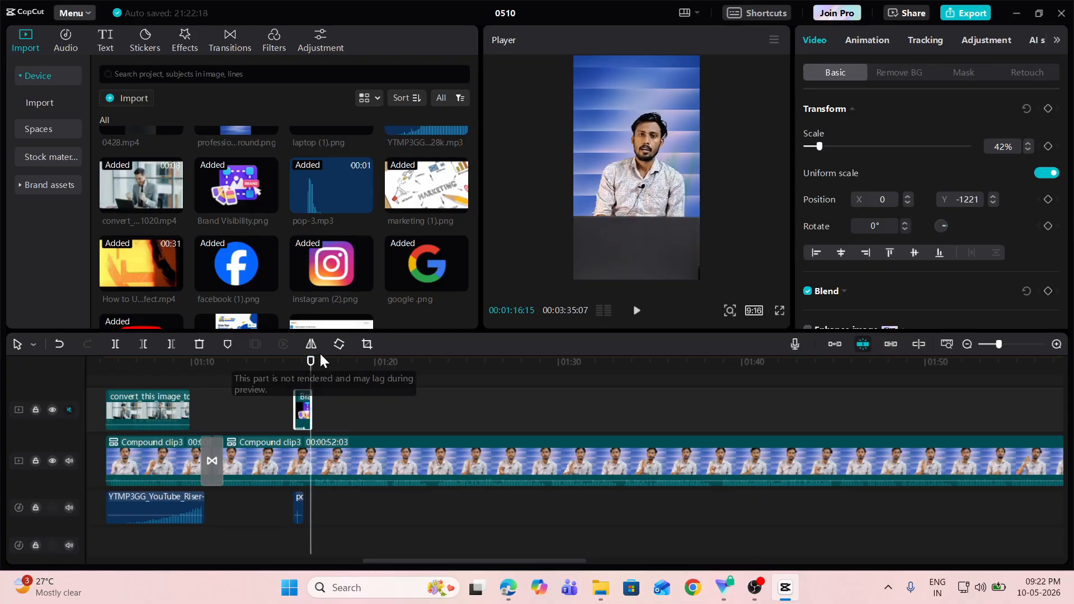
# - Play from 00:01:14:29 to 00:01:20:04 to check the trimmed brand overlay with its pop sound
pyautogui.moveTo(311, 363); pyautogui.dragTo(283, 373)
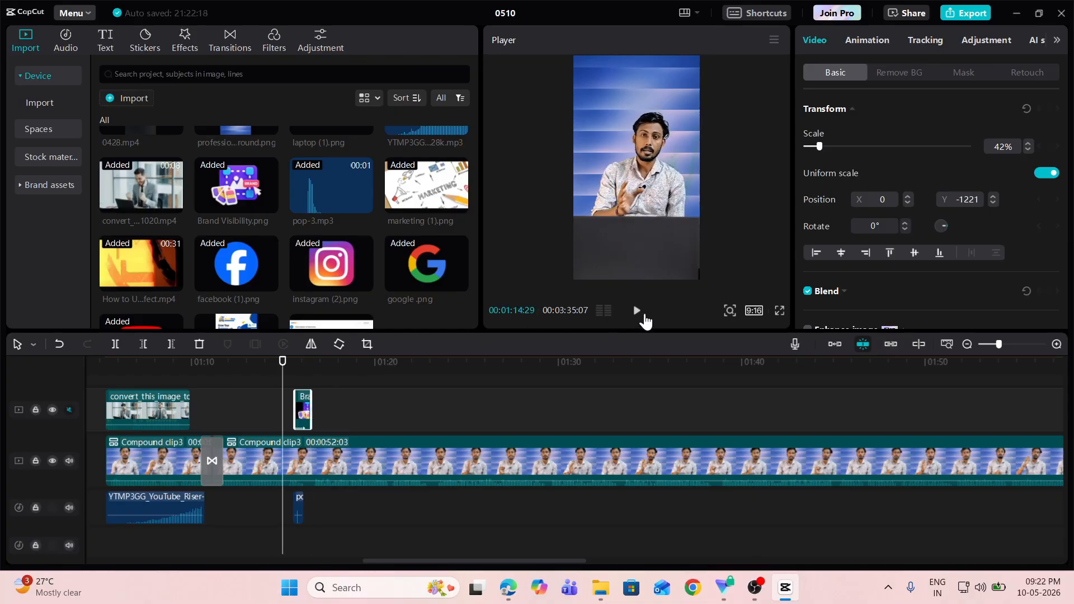
pyautogui.click(637, 311)
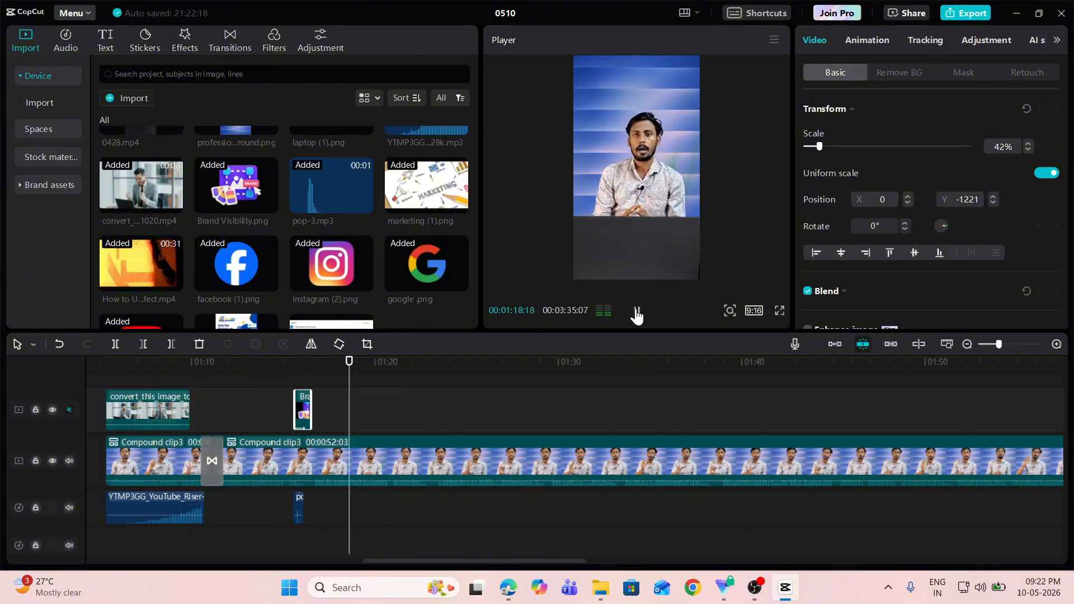
pyautogui.click(637, 311)
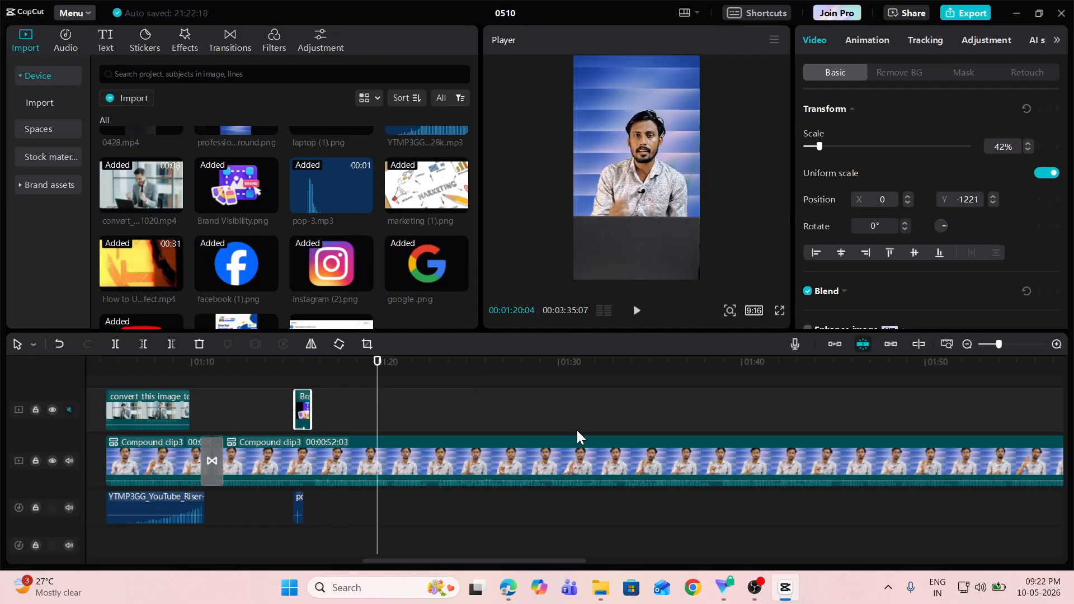
# - Replay the original edit from 00:00:09:27 to 00:00:15:29 to review its marketing B-roll as reference
pyautogui.moveTo(501, 559); pyautogui.dragTo(324, 557)
pyautogui.click(987, 345)
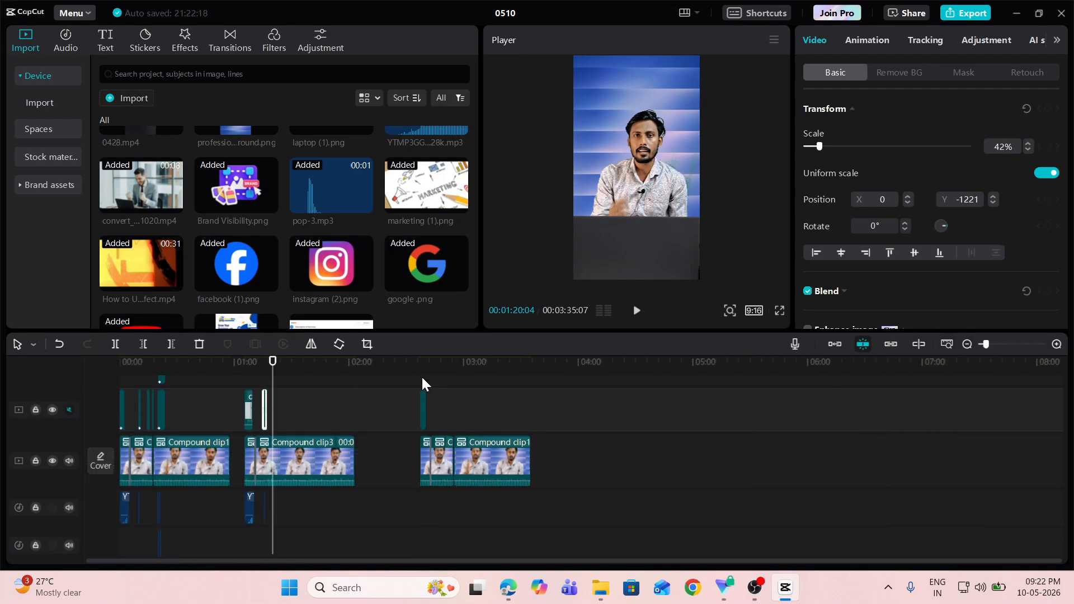
pyautogui.moveTo(272, 364); pyautogui.dragTo(140, 364)
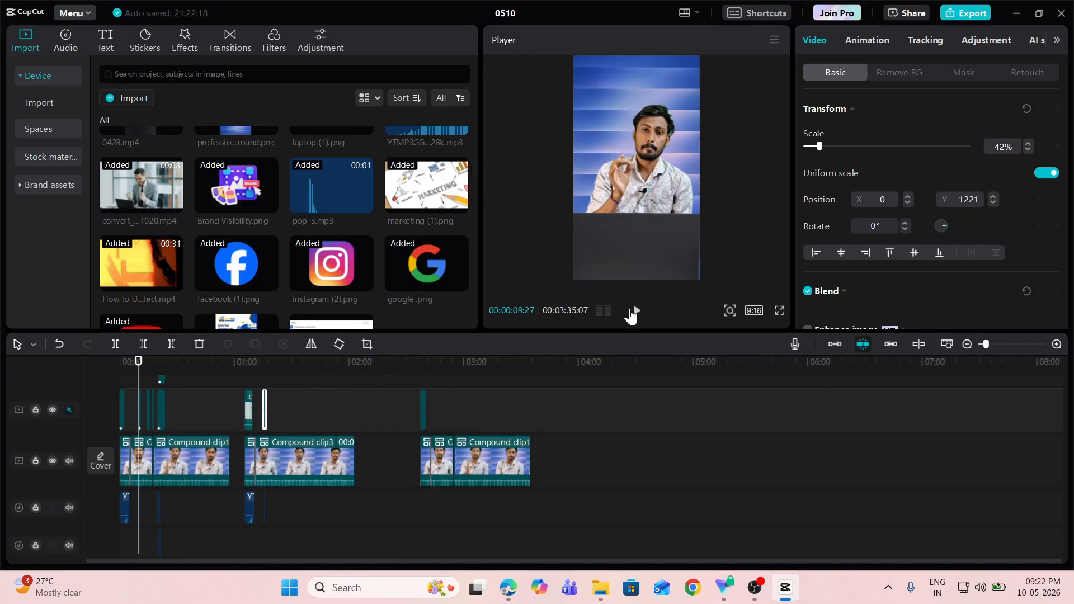
pyautogui.click(637, 311)
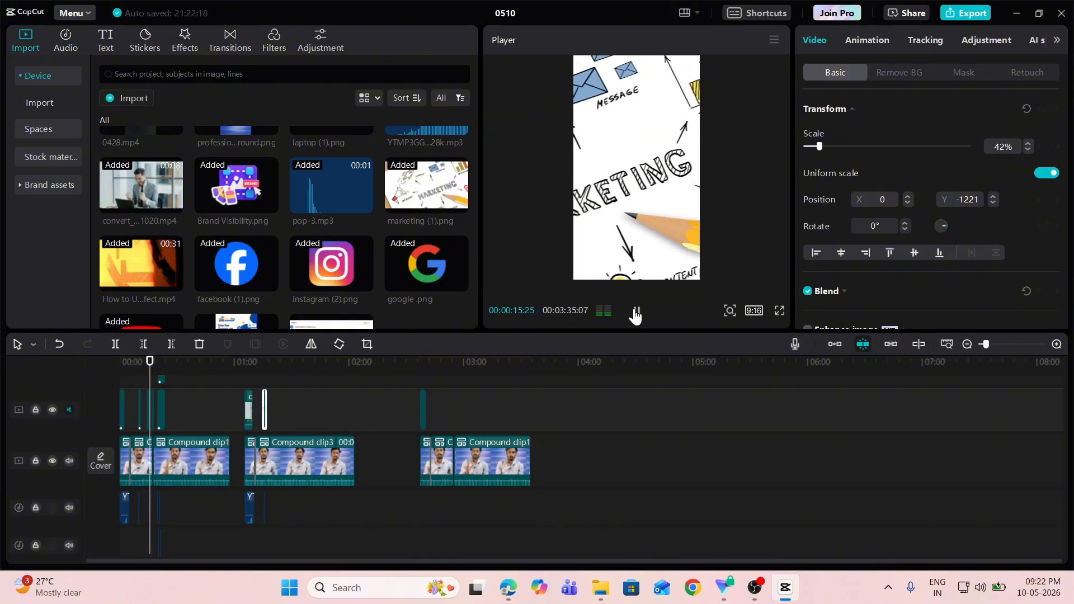
pyautogui.click(636, 314)
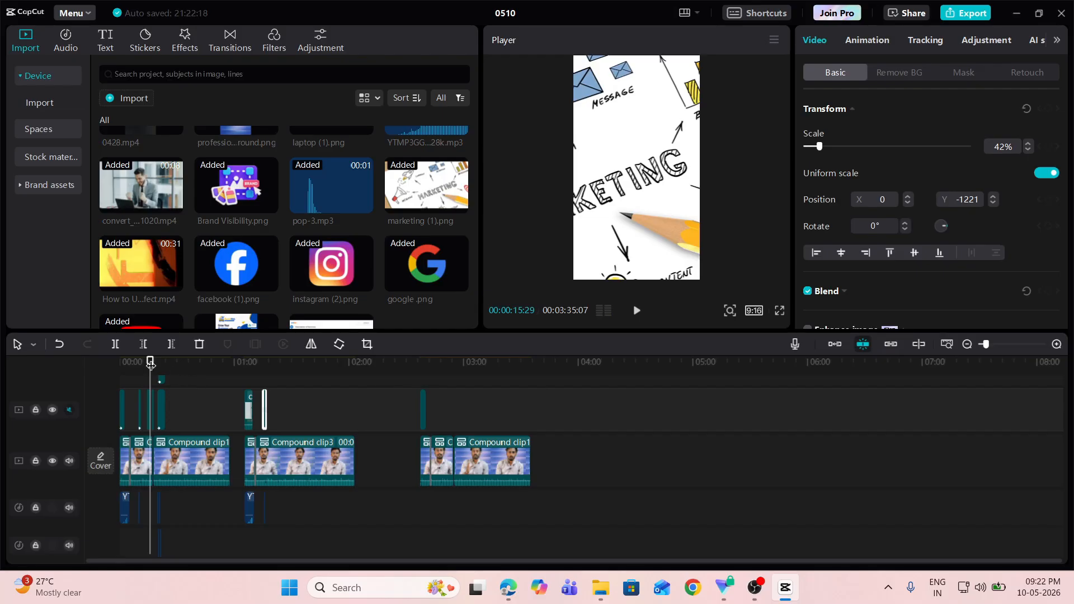
# - Play from 00:01:16:15 to find the insertion point and overlay marketing (1).png above Compound clip3 at 00:01:19:26
pyautogui.moveTo(150, 365); pyautogui.dragTo(274, 386)
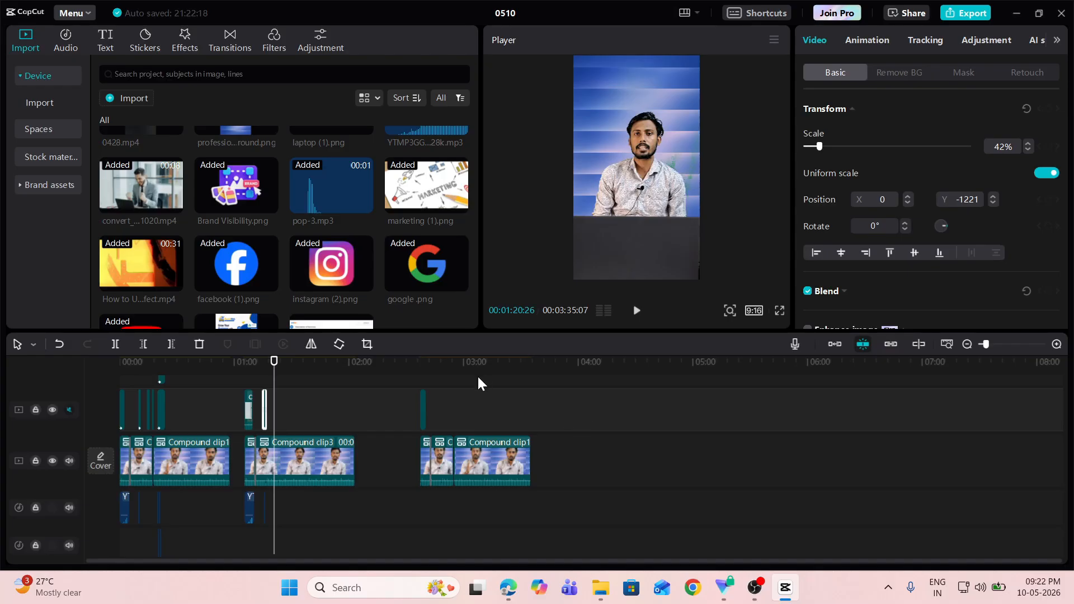
pyautogui.click(996, 345)
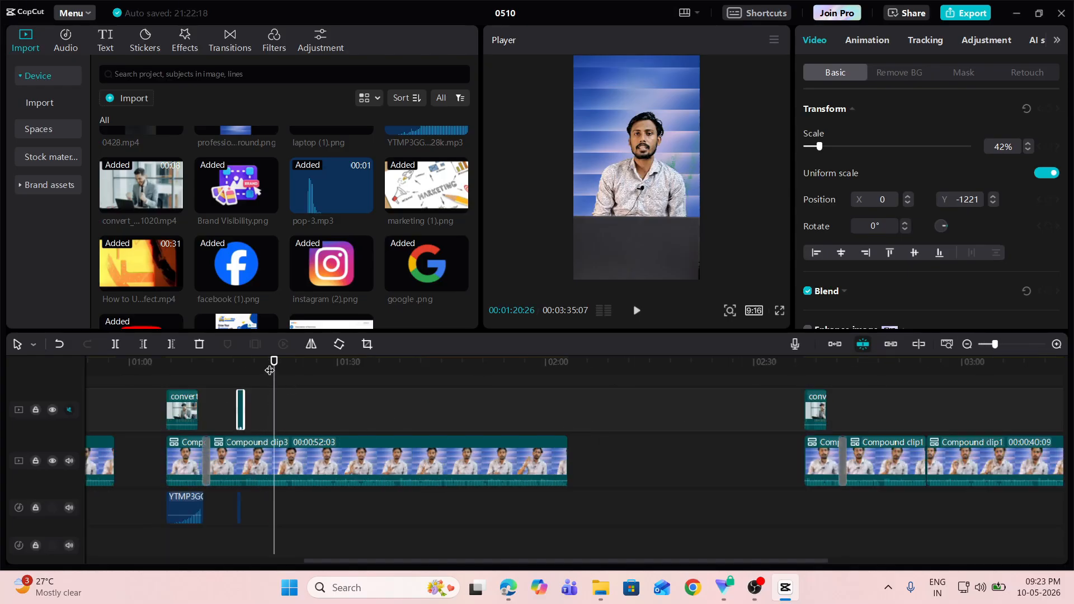
pyautogui.moveTo(269, 370); pyautogui.dragTo(244, 370)
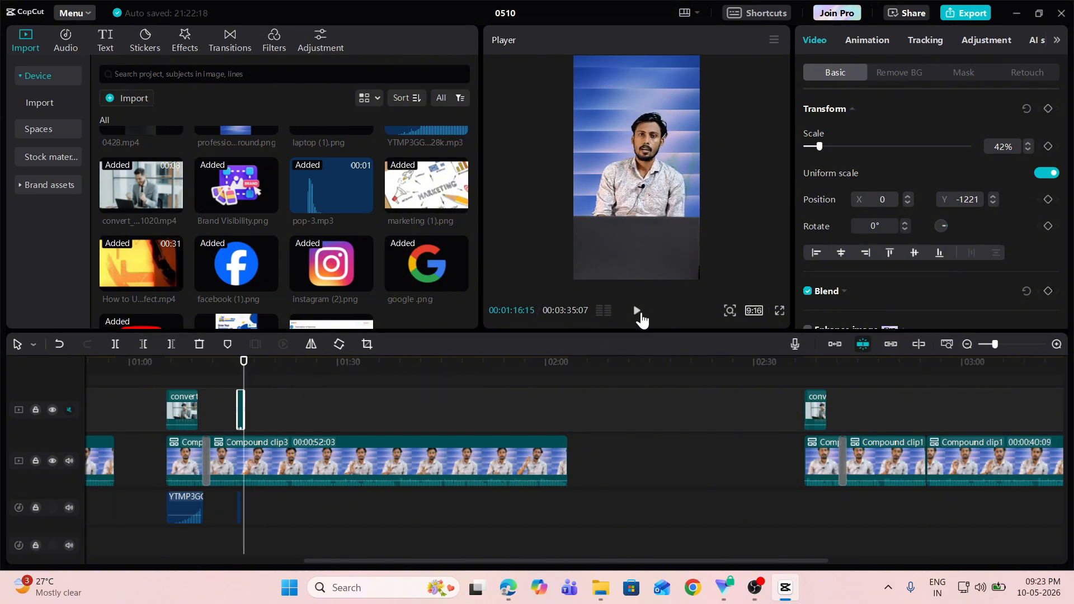
pyautogui.click(639, 314)
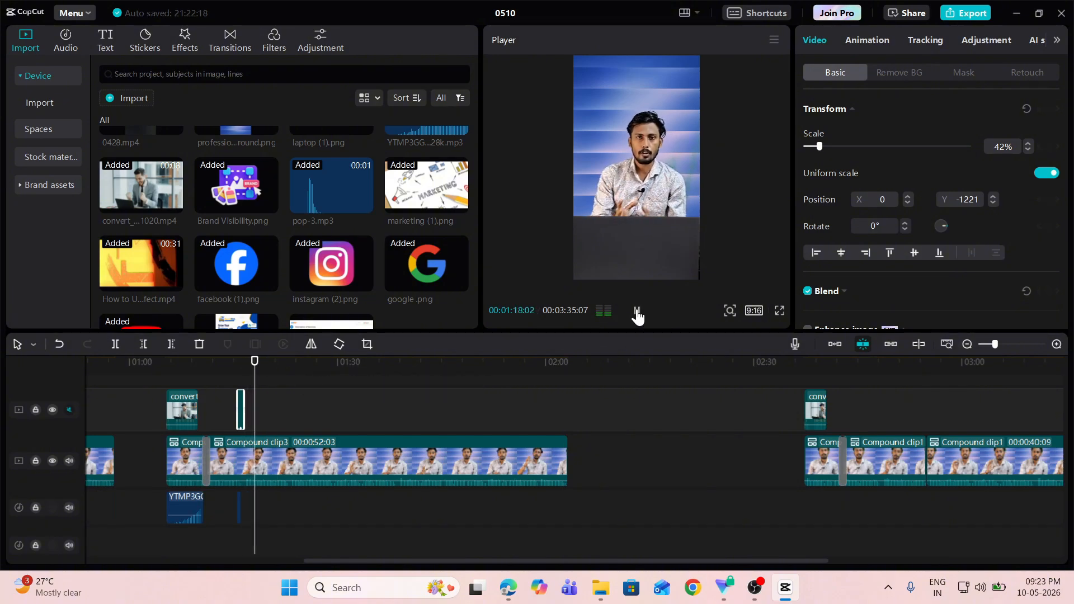
pyautogui.click(636, 312)
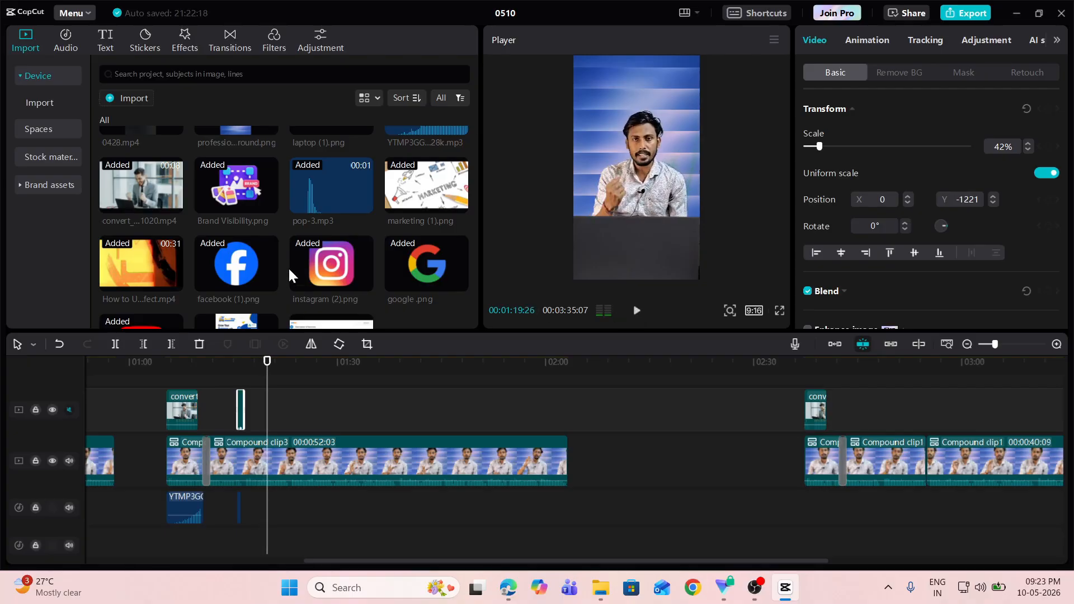
pyautogui.moveTo(424, 180); pyautogui.dragTo(267, 431)
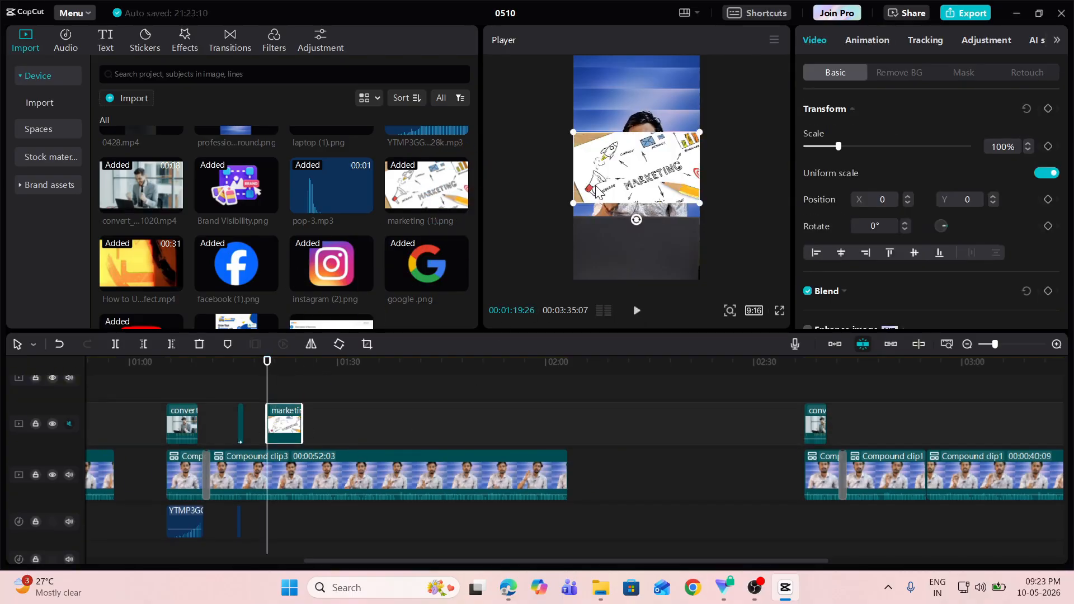
# - Enlarge the marketing image to 349% and move it to X 0, Y 203 so it fills the vertical frame
pyautogui.moveTo(705, 205); pyautogui.dragTo(788, 347)
pyautogui.moveTo(678, 227); pyautogui.dragTo(633, 215)
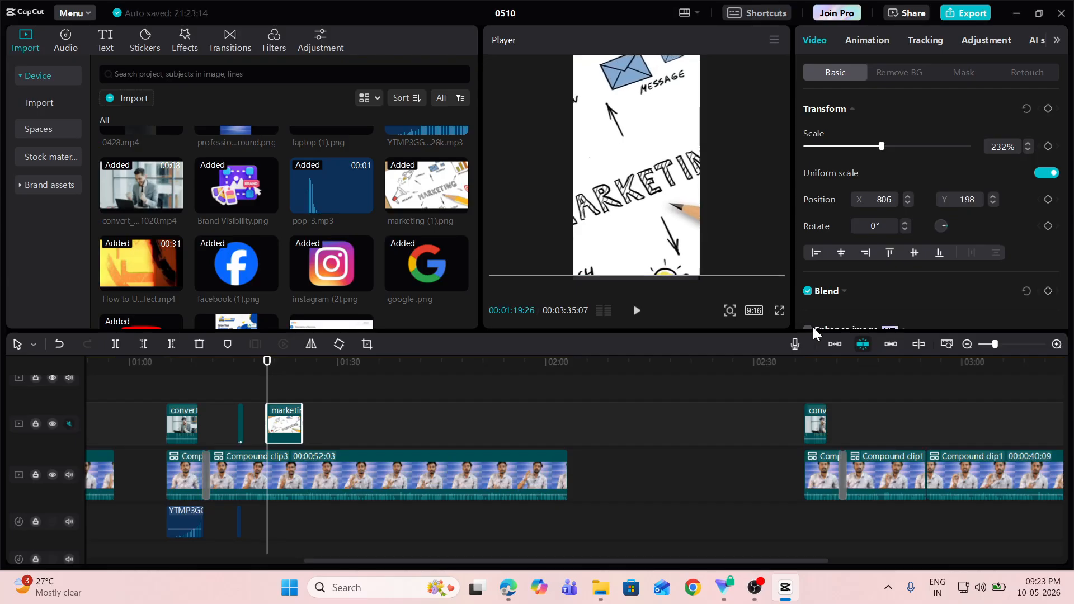
pyautogui.moveTo(815, 328); pyautogui.dragTo(815, 329)
pyautogui.moveTo(638, 192); pyautogui.dragTo(666, 215)
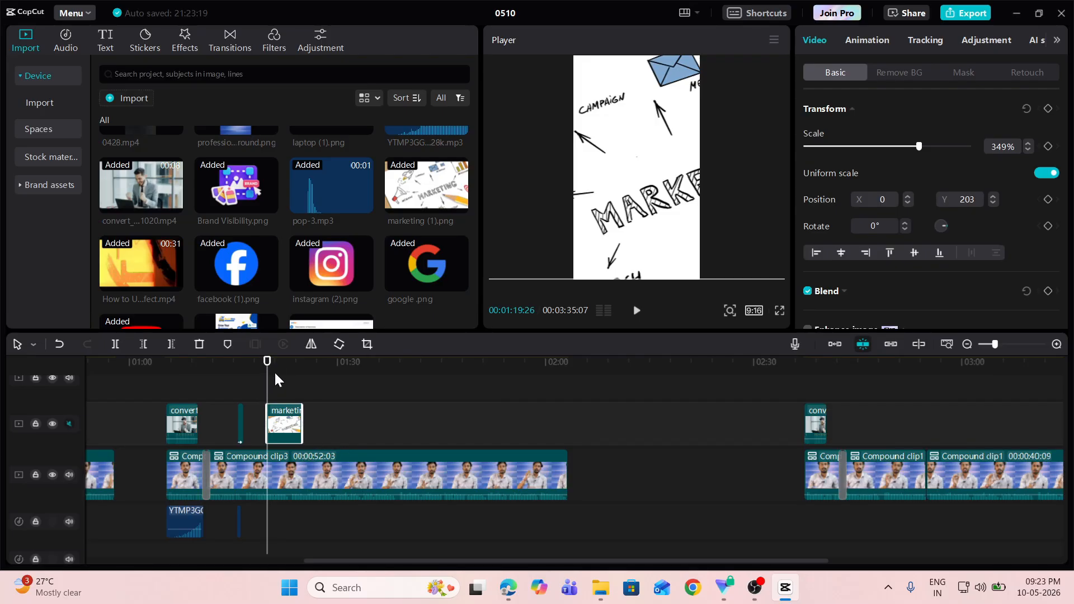
# - Play from 00:01:18:23 and trim the end of the marketing image to 00:01:22:22
pyautogui.moveTo(264, 364); pyautogui.dragTo(260, 362)
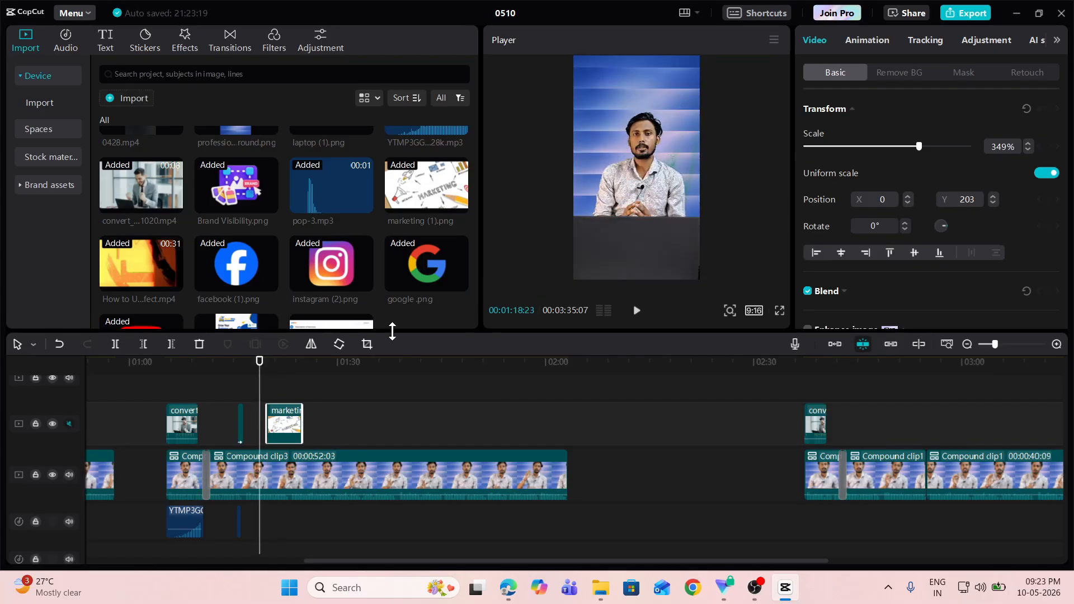
pyautogui.click(636, 311)
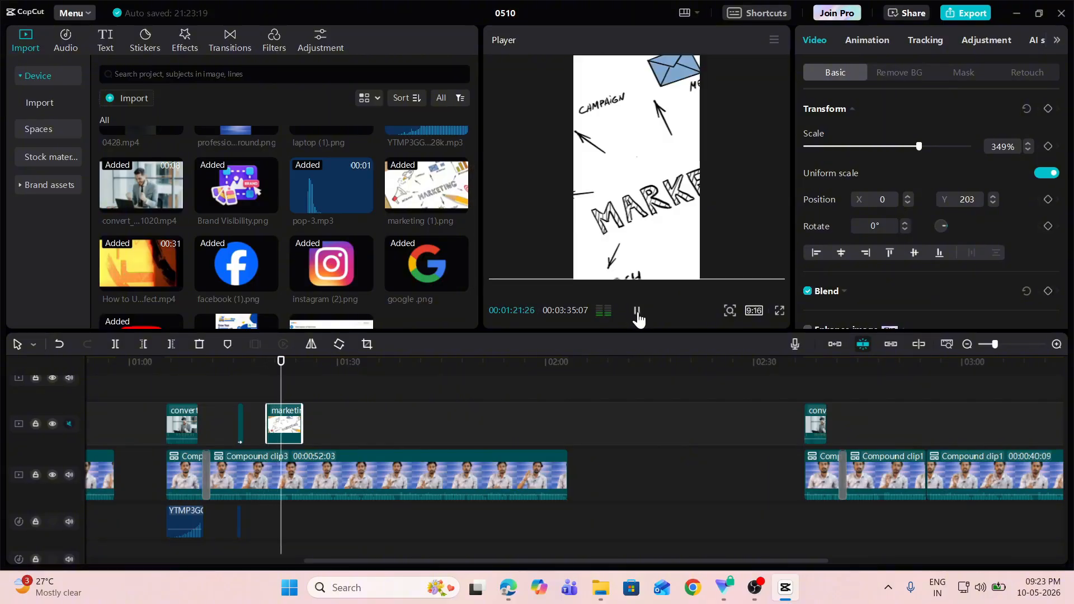
pyautogui.click(636, 311)
pyautogui.moveTo(303, 428); pyautogui.dragTo(289, 428)
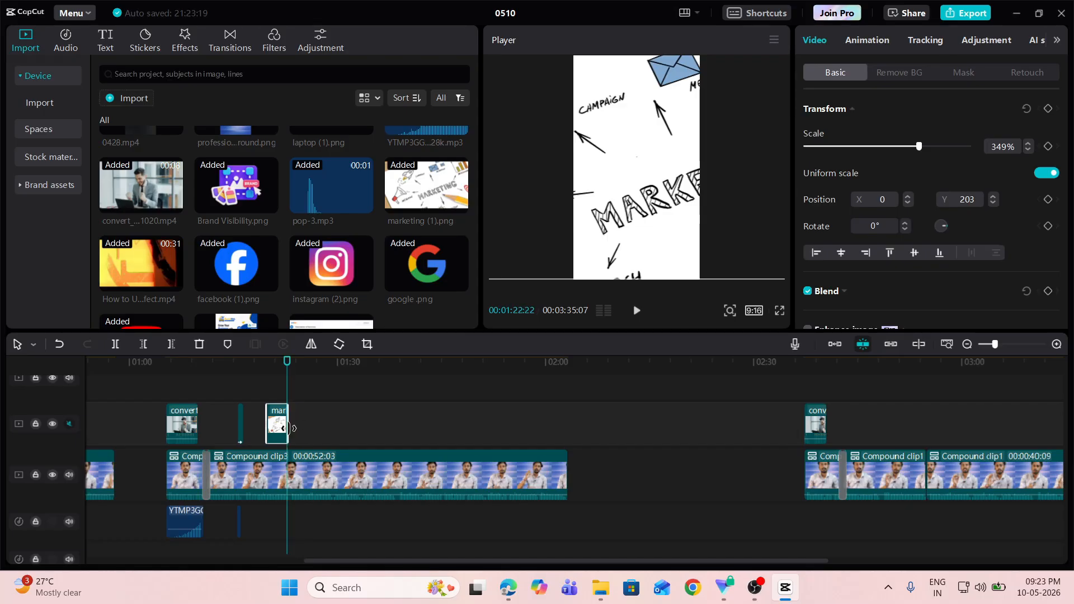
# - Play from 00:01:19:26 to 00:01:22:28 to check the trimmed marketing image's timing
pyautogui.click(1007, 344)
pyautogui.moveTo(287, 362); pyautogui.dragTo(1001, 380)
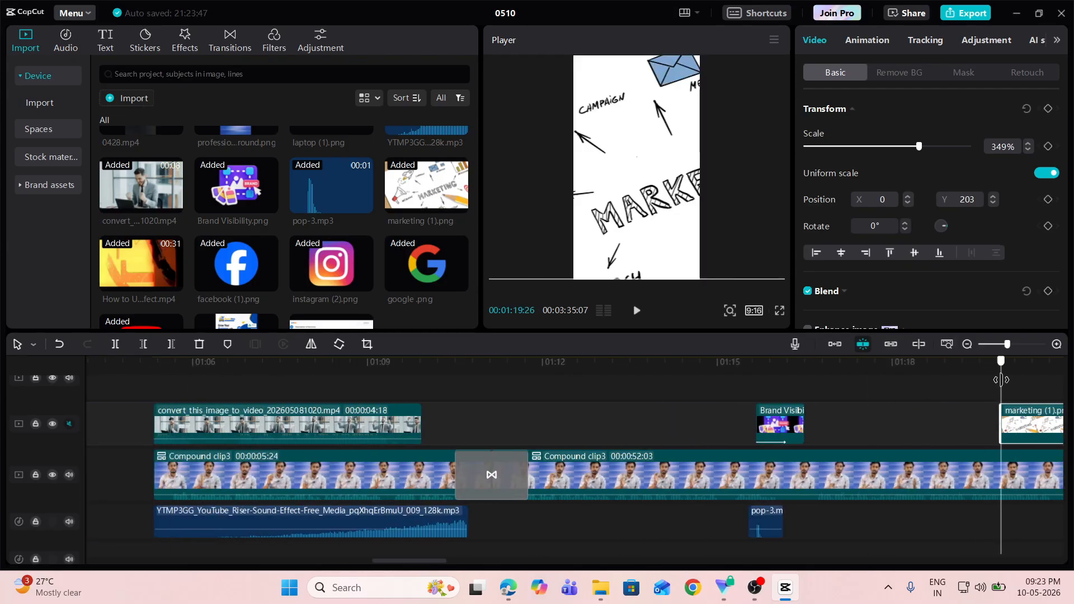
pyautogui.click(630, 312)
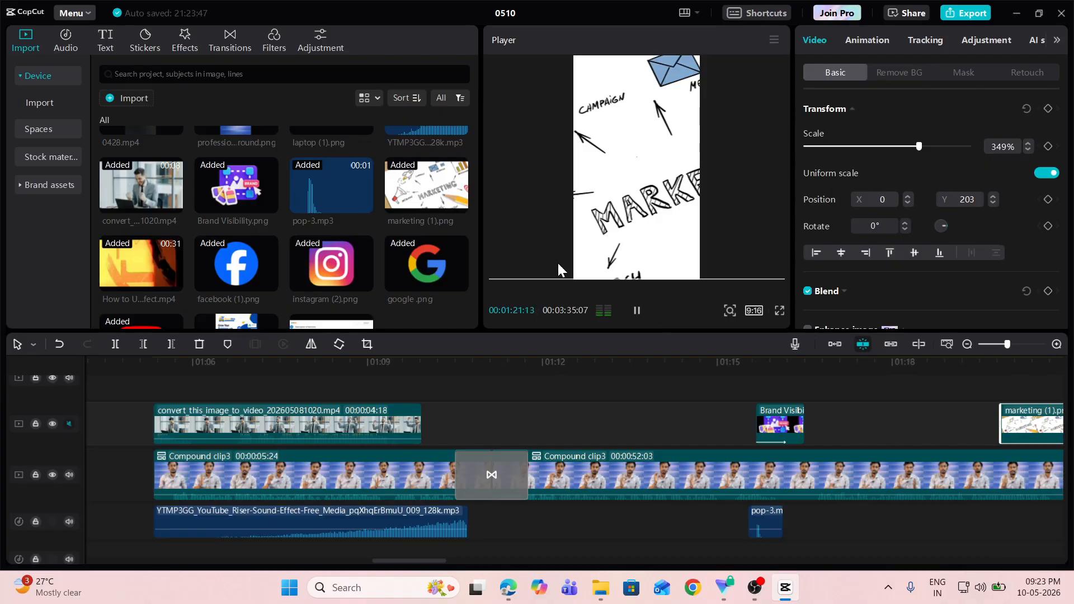
pyautogui.click(637, 311)
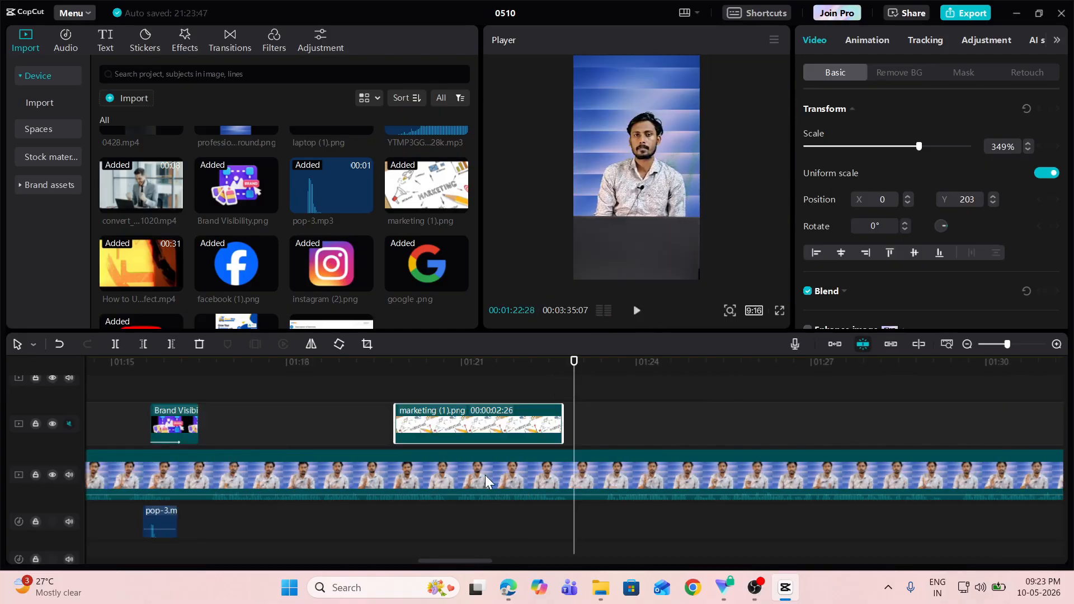
# - Add a Transform keyframe to the marketing image at 00:01:20:28
pyautogui.moveTo(574, 364); pyautogui.dragTo(457, 362)
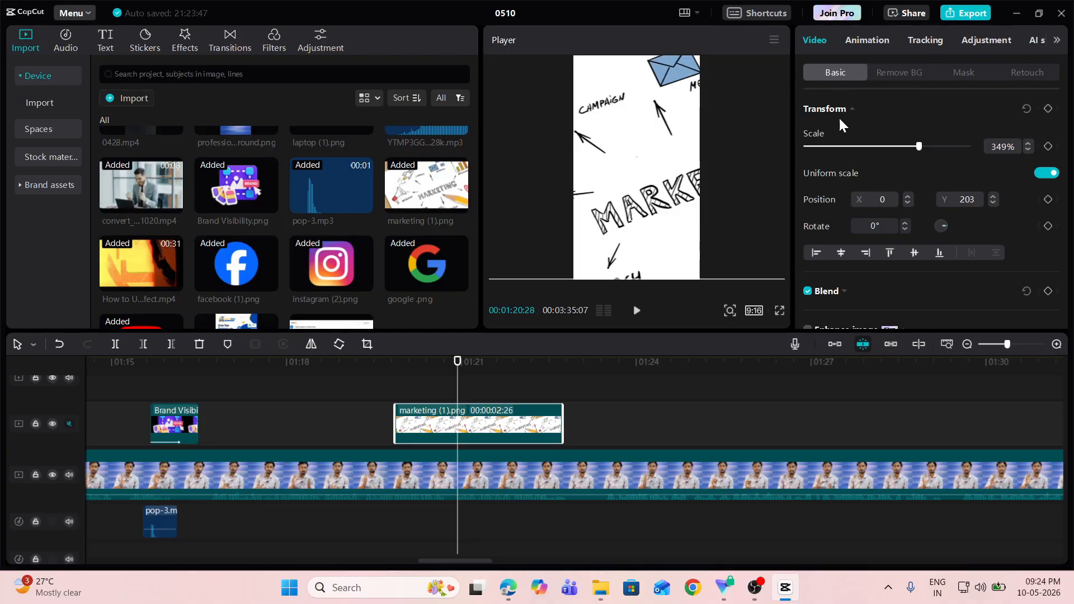
pyautogui.click(1049, 109)
pyautogui.click(1026, 344)
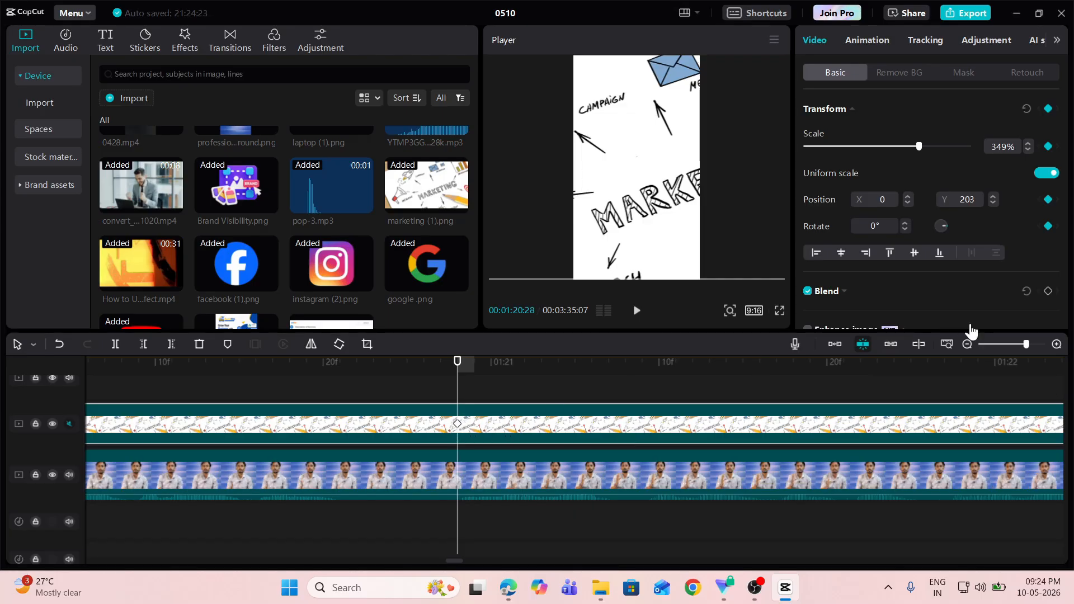
pyautogui.click(988, 345)
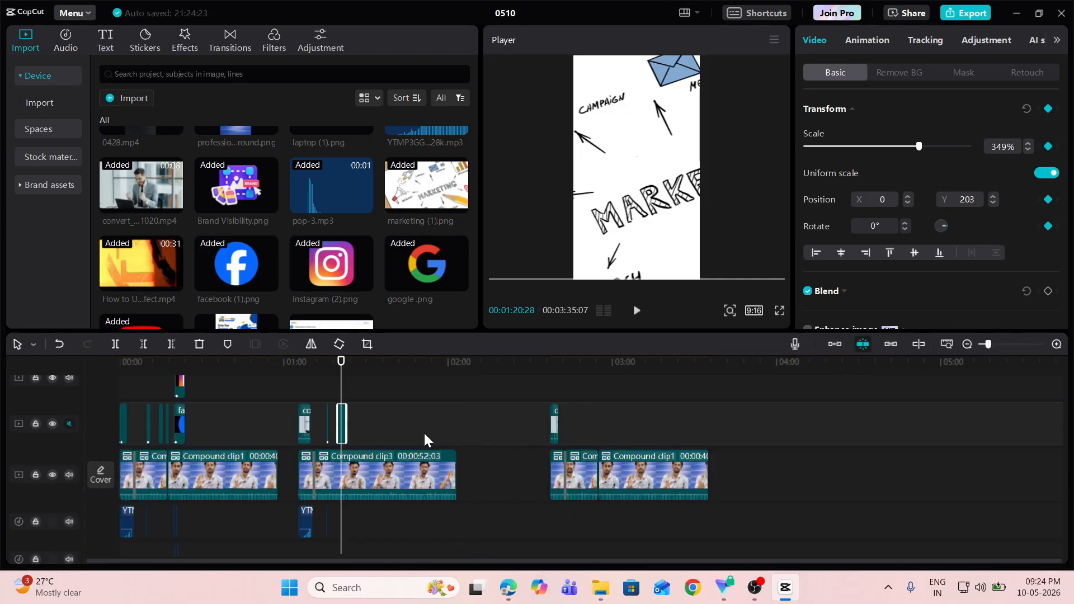
pyautogui.click(1007, 345)
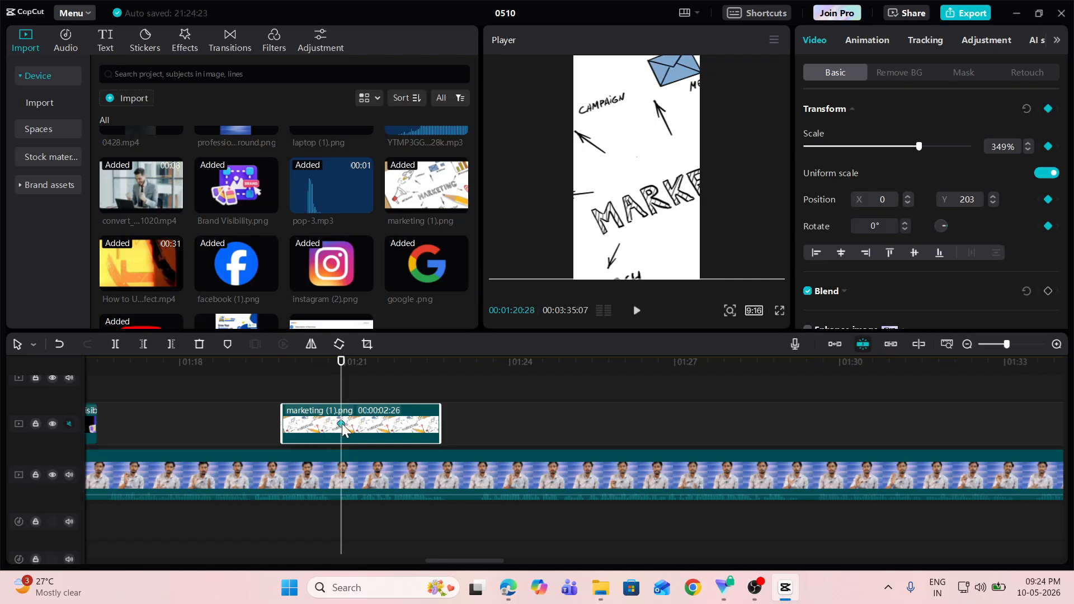
# - Delete the marketing image's keyframe at 00:01:20:28 and add a Transform keyframe at the clip's start, 00:01:19:26
pyautogui.press('Delete')
pyautogui.moveTo(342, 365); pyautogui.dragTo(282, 366)
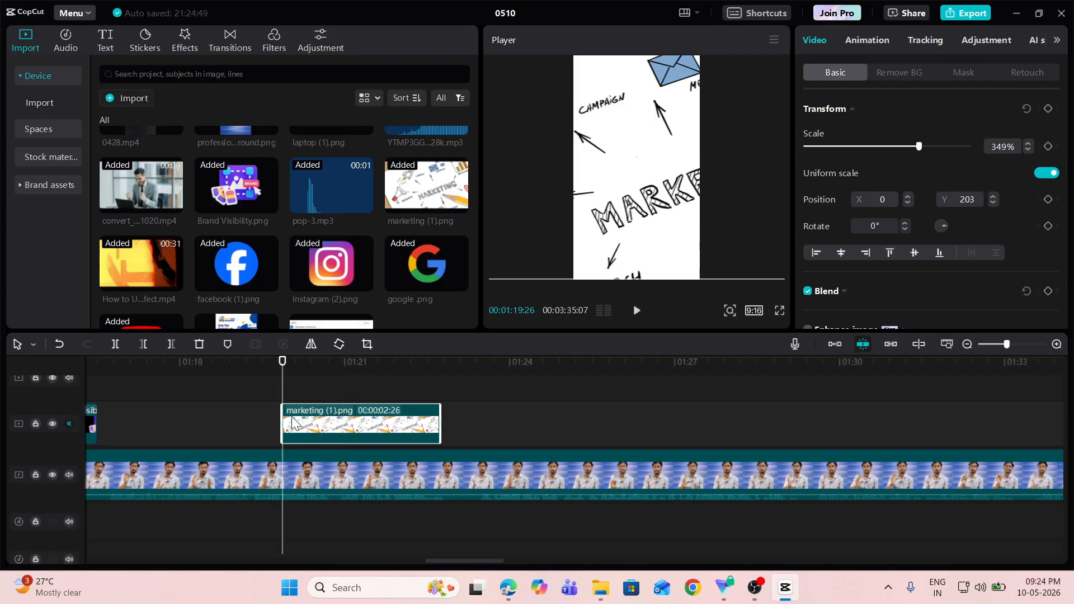
pyautogui.click(1047, 109)
# - Keyframe a horizontal pan by moving the marketing image to about X -1906, Y 102 at 00:01:22:18
pyautogui.moveTo(283, 363); pyautogui.dragTo(432, 385)
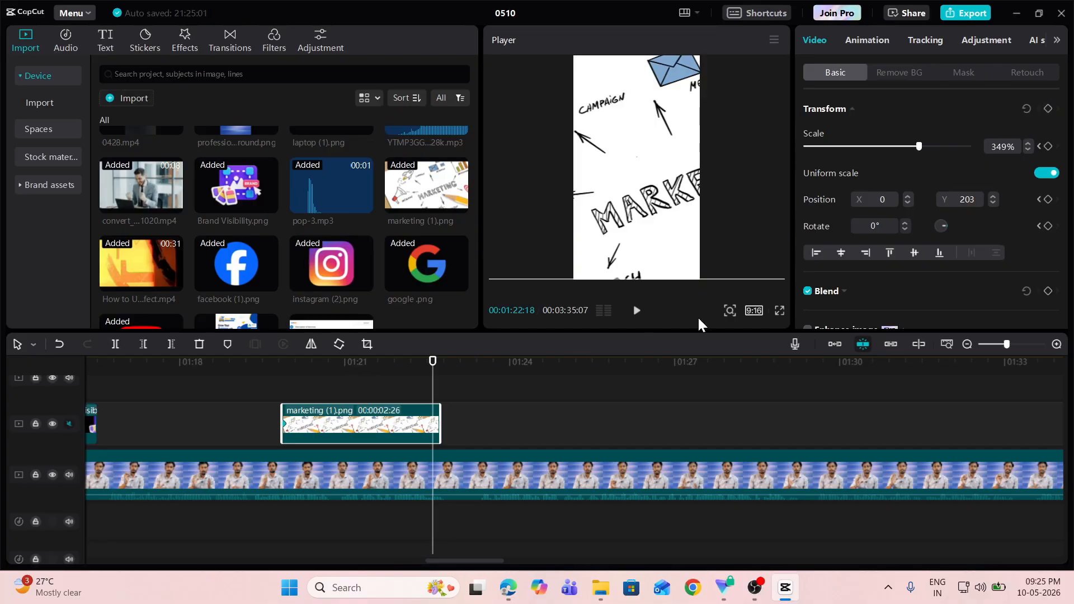
pyautogui.moveTo(432, 382); pyautogui.dragTo(279, 385)
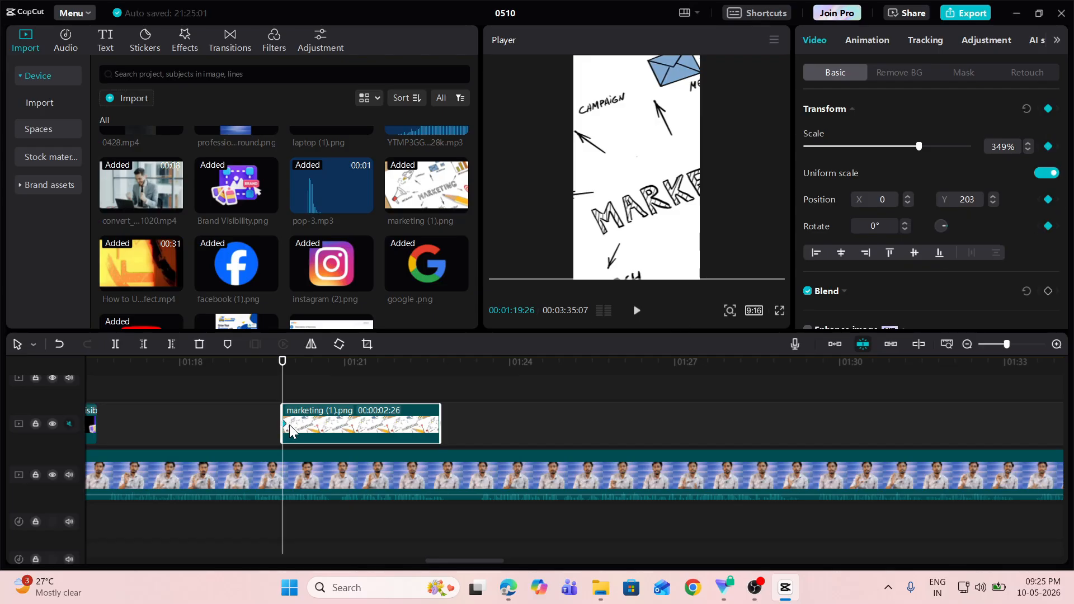
pyautogui.moveTo(281, 365); pyautogui.dragTo(359, 363)
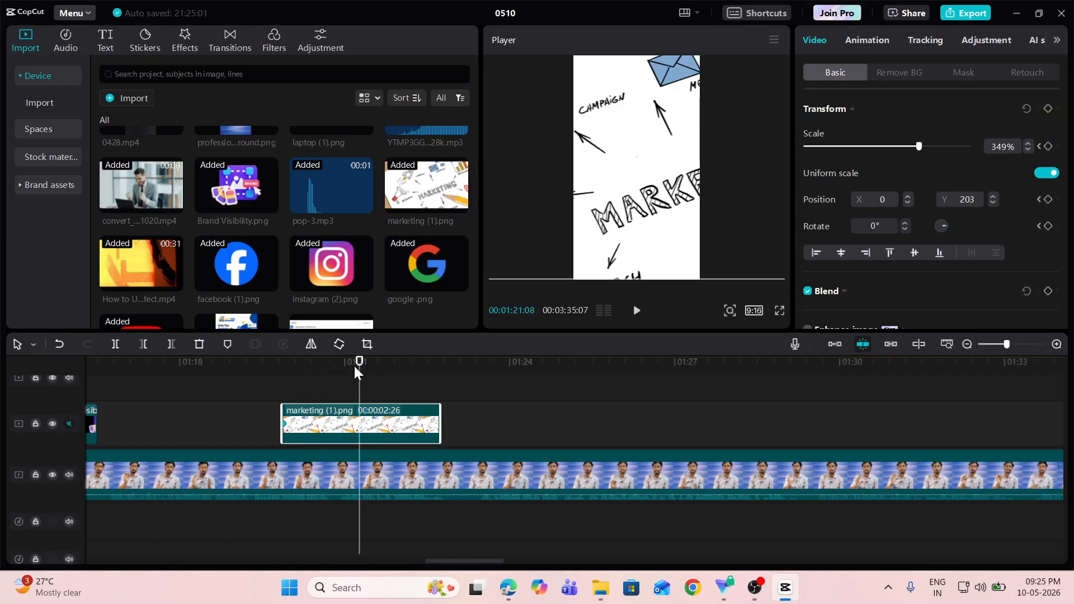
pyautogui.moveTo(359, 363); pyautogui.dragTo(434, 378)
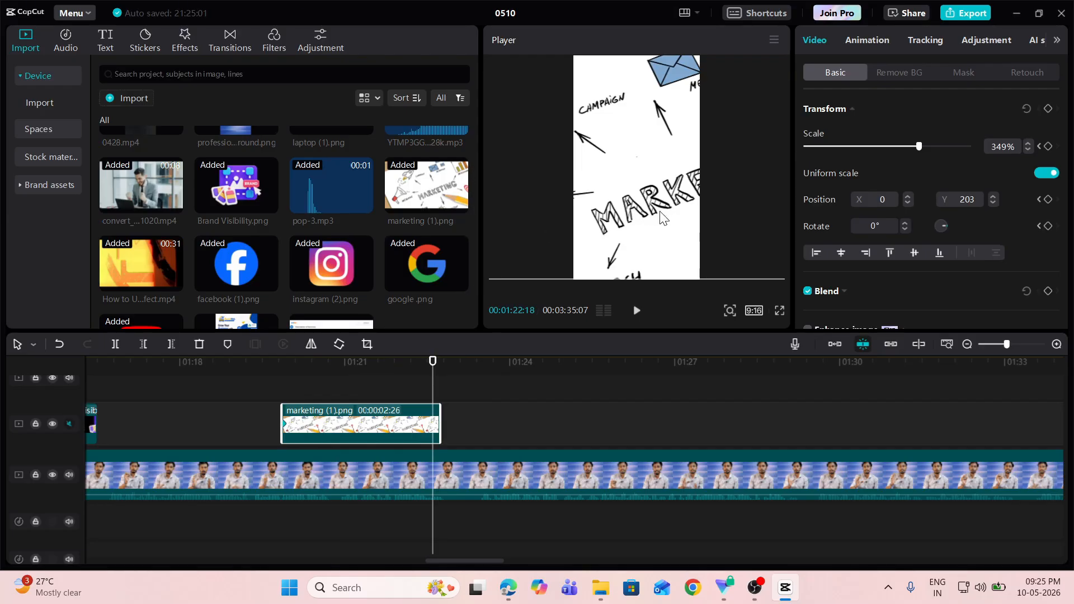
pyautogui.moveTo(662, 217); pyautogui.dragTo(548, 216)
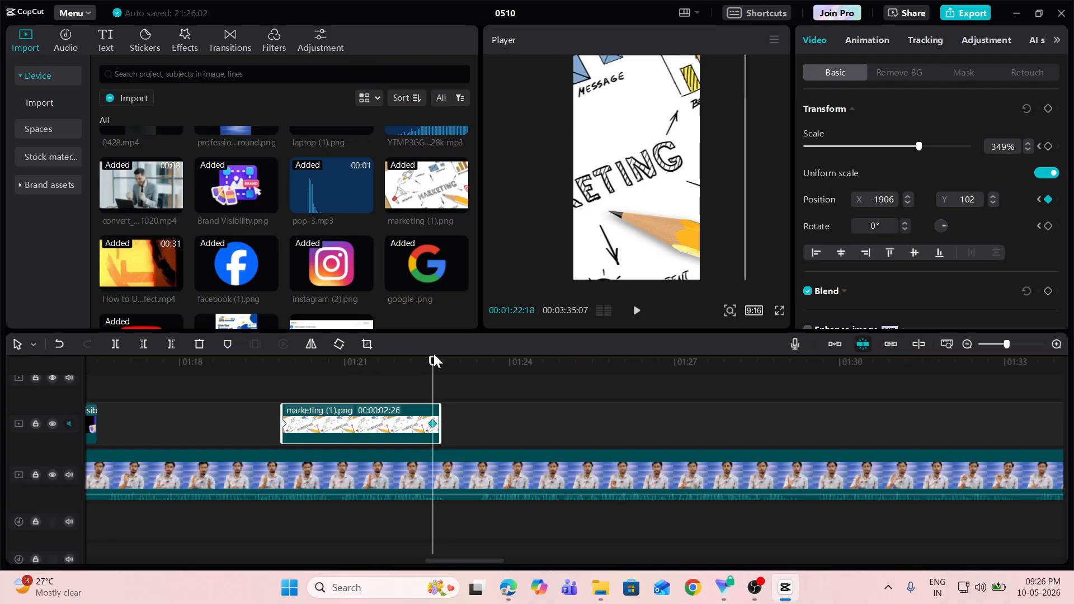
# - Play the marketing image's pan from 00:01:19:19 and scrub between its start and end keyframes to review the motion
pyautogui.moveTo(431, 360); pyautogui.dragTo(269, 360)
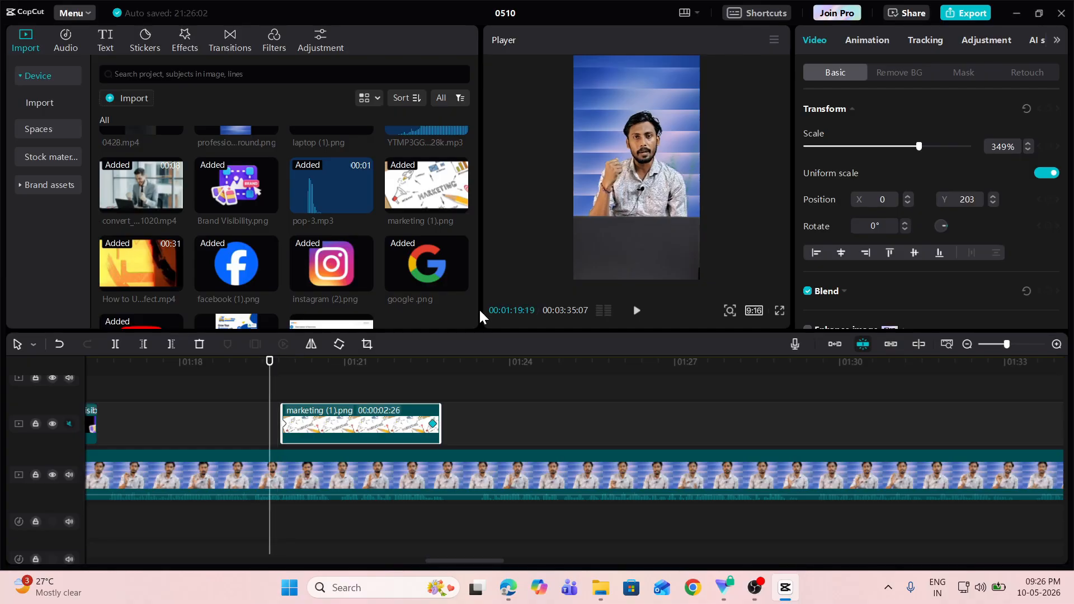
pyautogui.click(641, 317)
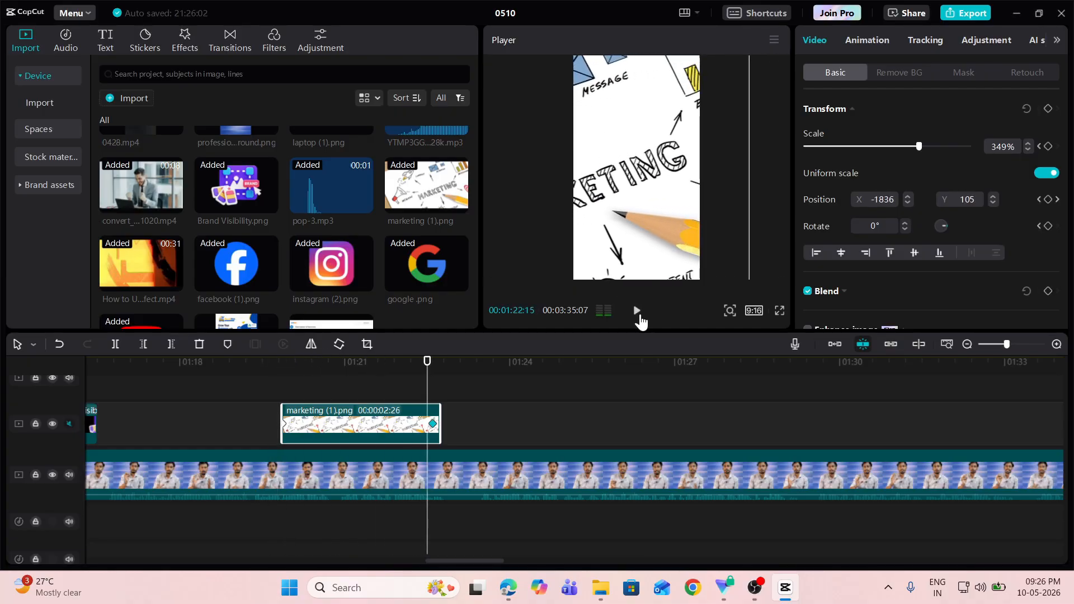
pyautogui.click(638, 312)
pyautogui.moveTo(427, 362); pyautogui.dragTo(282, 376)
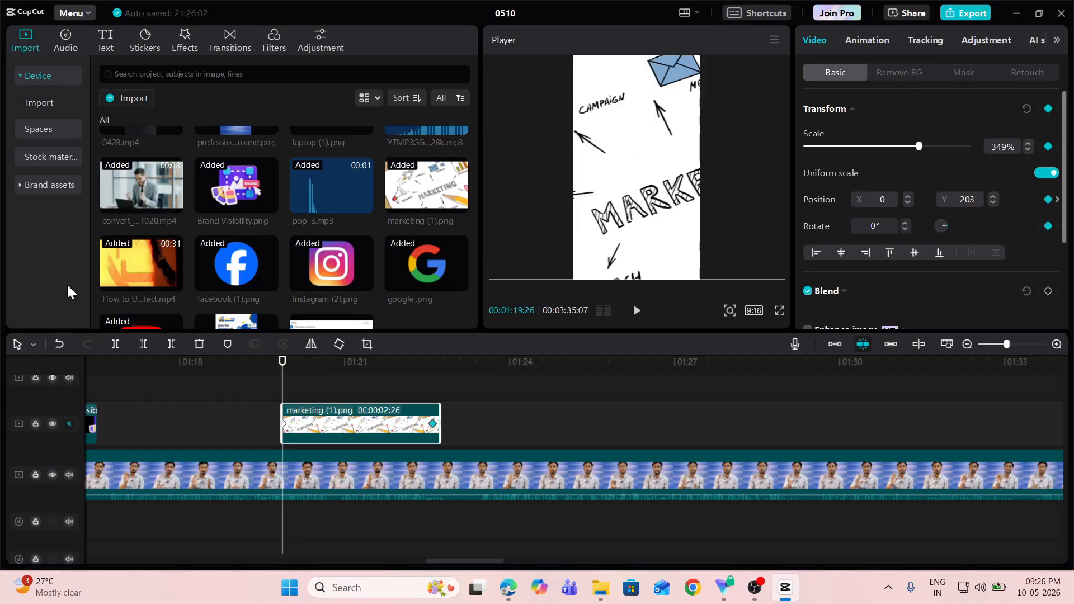
pyautogui.moveTo(284, 366); pyautogui.dragTo(433, 363)
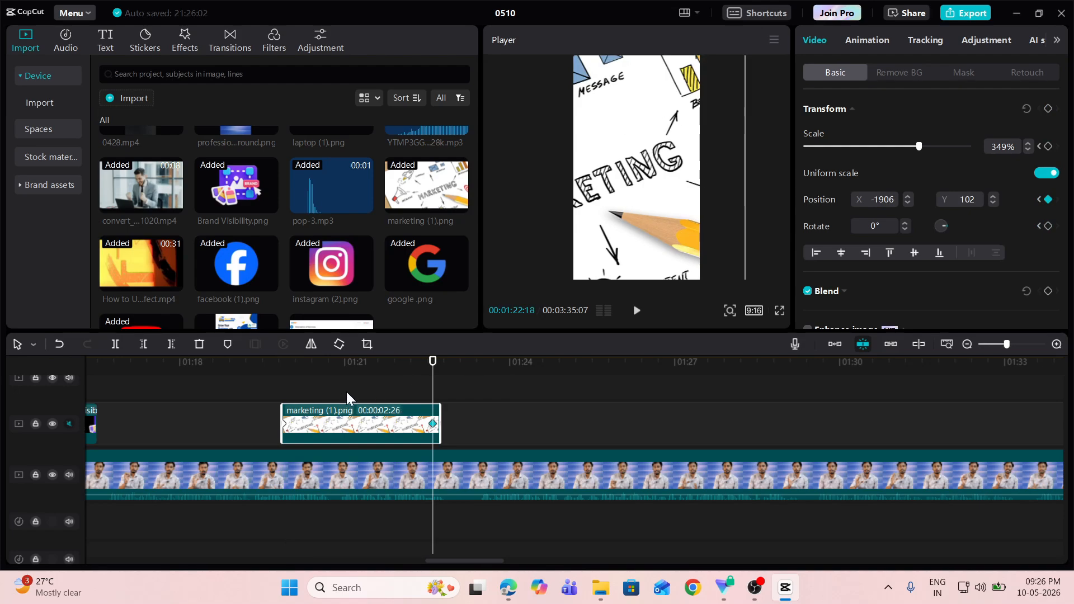
pyautogui.moveTo(431, 369)
pyautogui.mouseDown()
pyautogui.moveTo(283, 371)
pyautogui.moveTo(427, 369)
pyautogui.mouseUp()
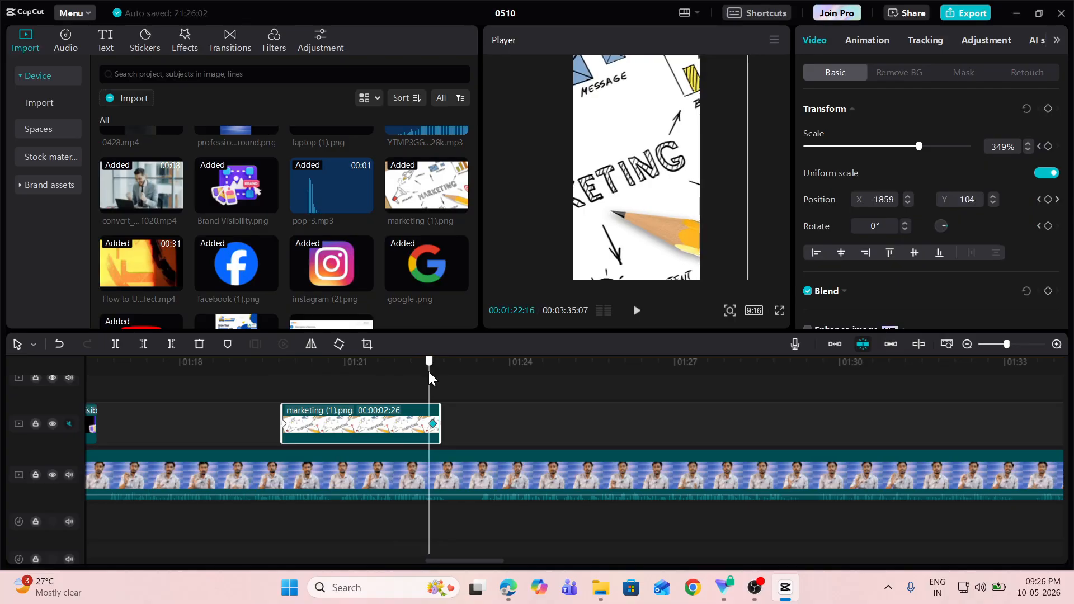
# - Place a second copy of marketing (1).png at 00:01:23:06 on the overlay track and enlarge it to 315%
pyautogui.moveTo(428, 371); pyautogui.dragTo(466, 375)
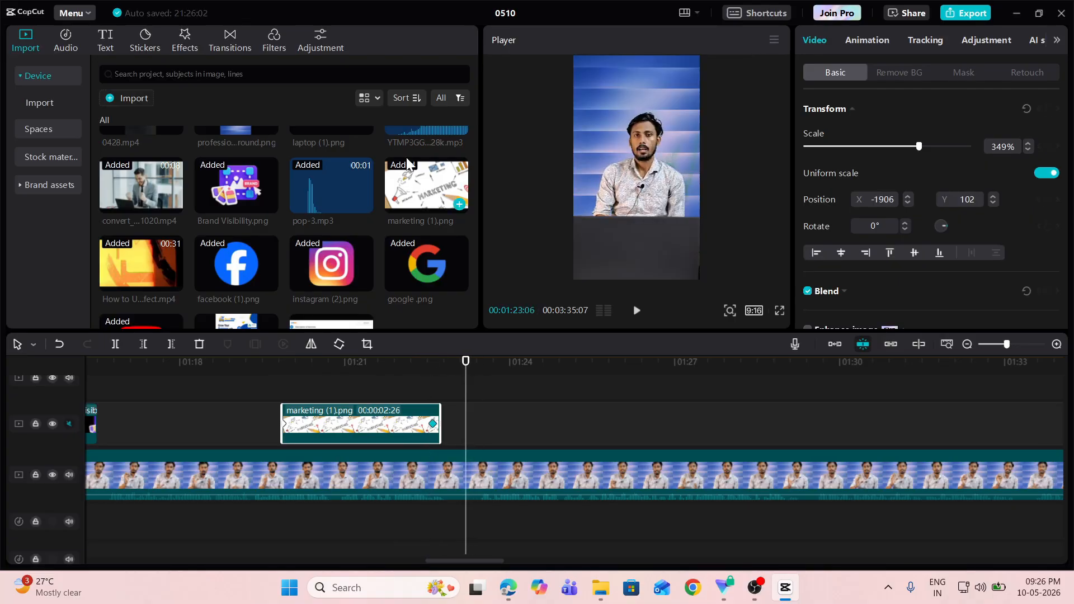
pyautogui.moveTo(422, 188); pyautogui.dragTo(463, 419)
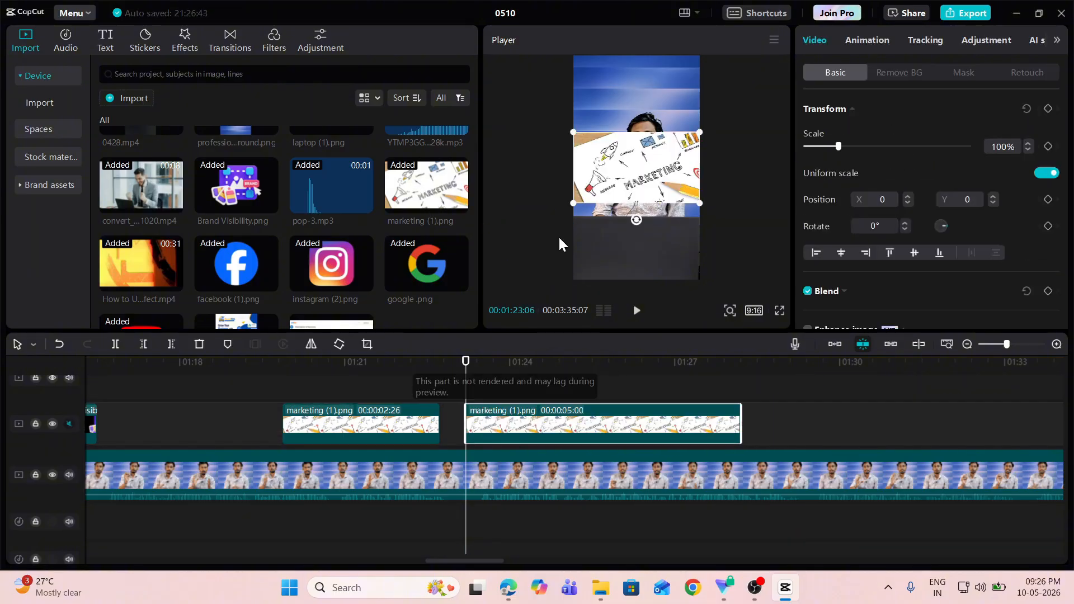
pyautogui.moveTo(701, 205); pyautogui.dragTo(852, 396)
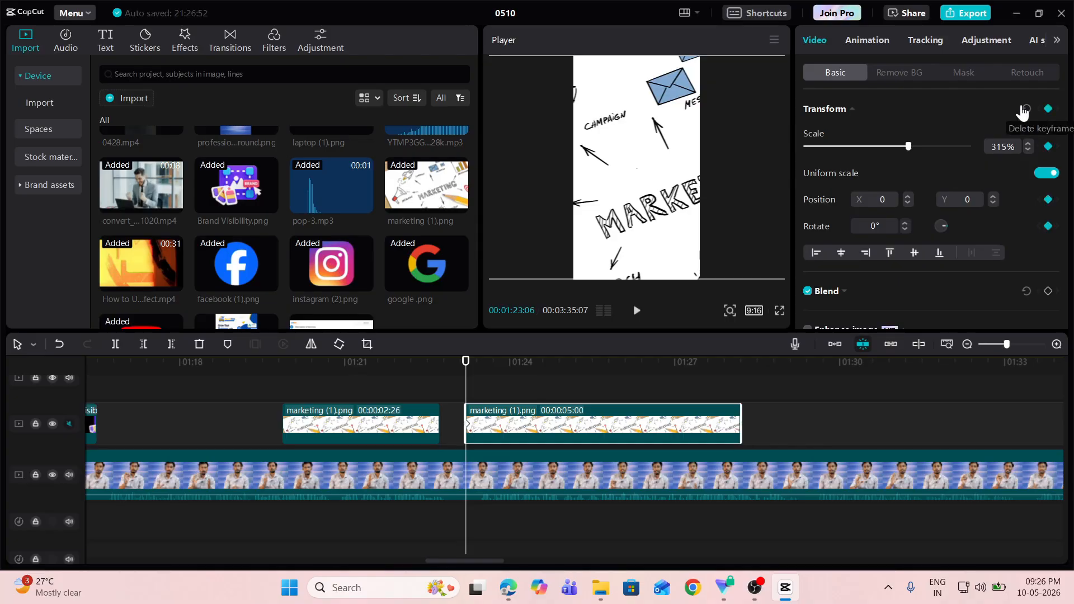
# - Pan the second marketing image from a Transform keyframe at 00:01:23:06 to about X -2109, Y 0, placing the final keyframe at the clip's end
pyautogui.click(1049, 110)
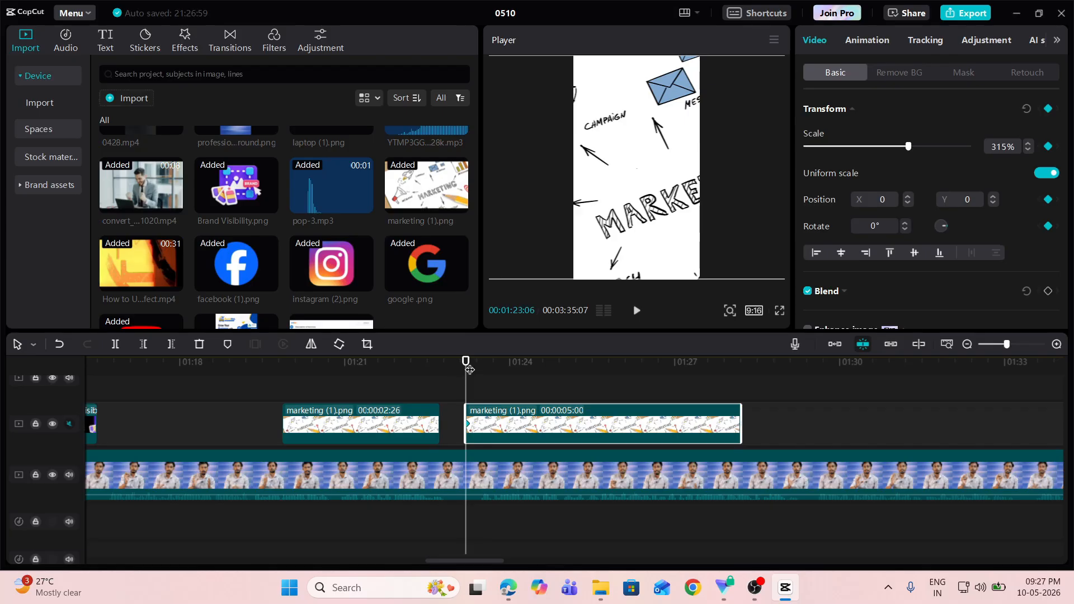
pyautogui.moveTo(465, 364); pyautogui.dragTo(737, 396)
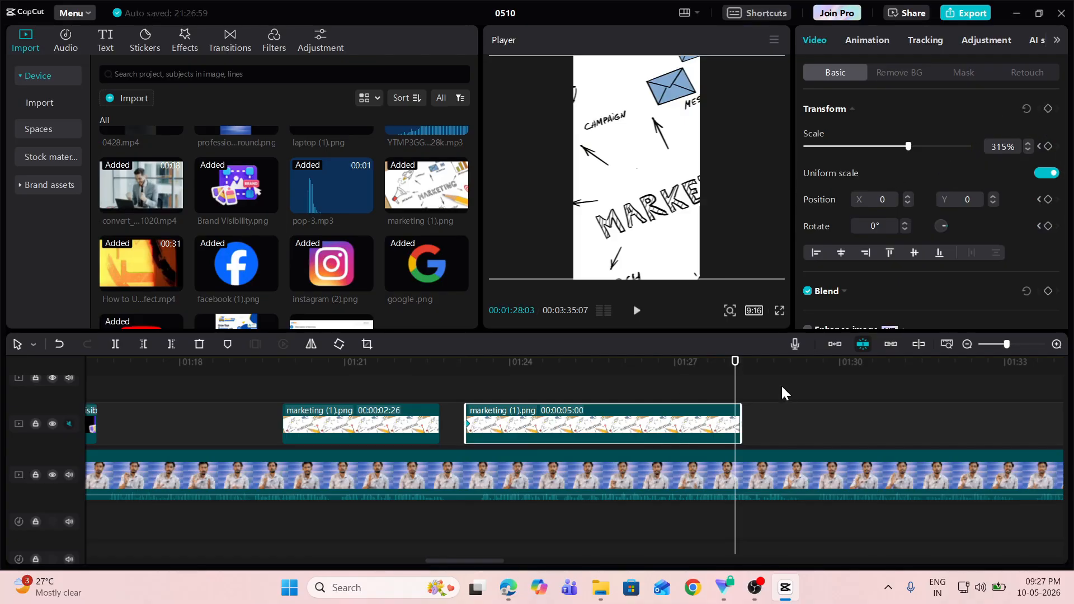
pyautogui.moveTo(664, 210); pyautogui.dragTo(540, 209)
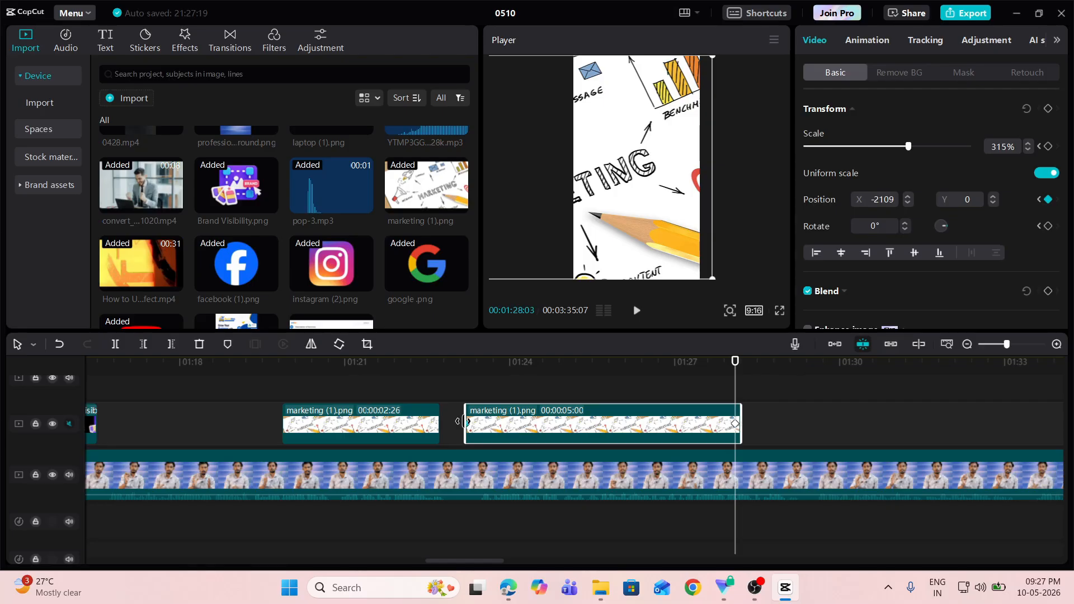
pyautogui.moveTo(736, 361); pyautogui.dragTo(679, 412)
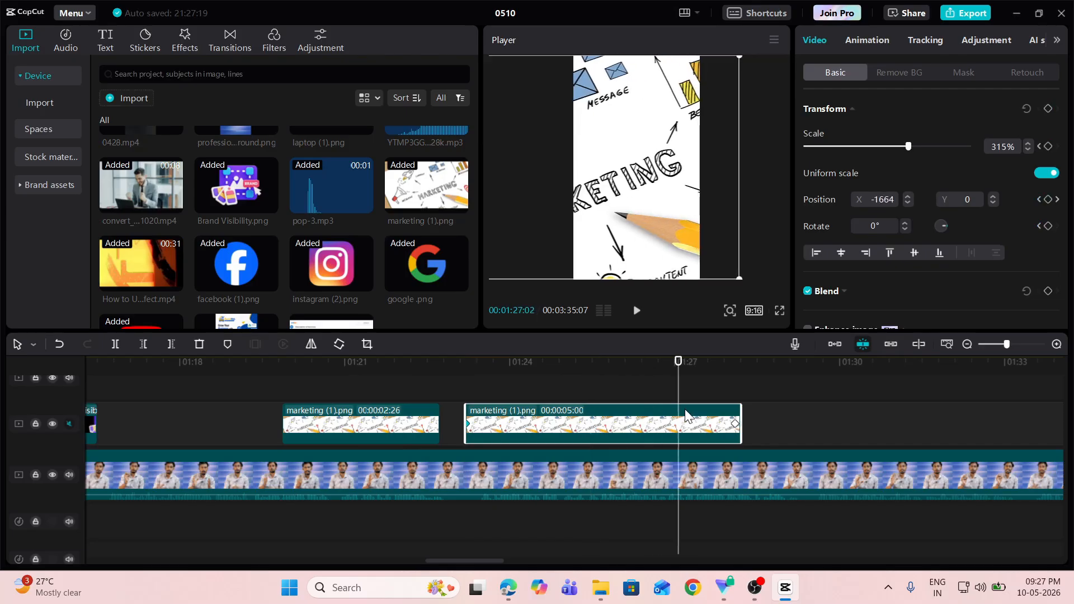
pyautogui.click(735, 428)
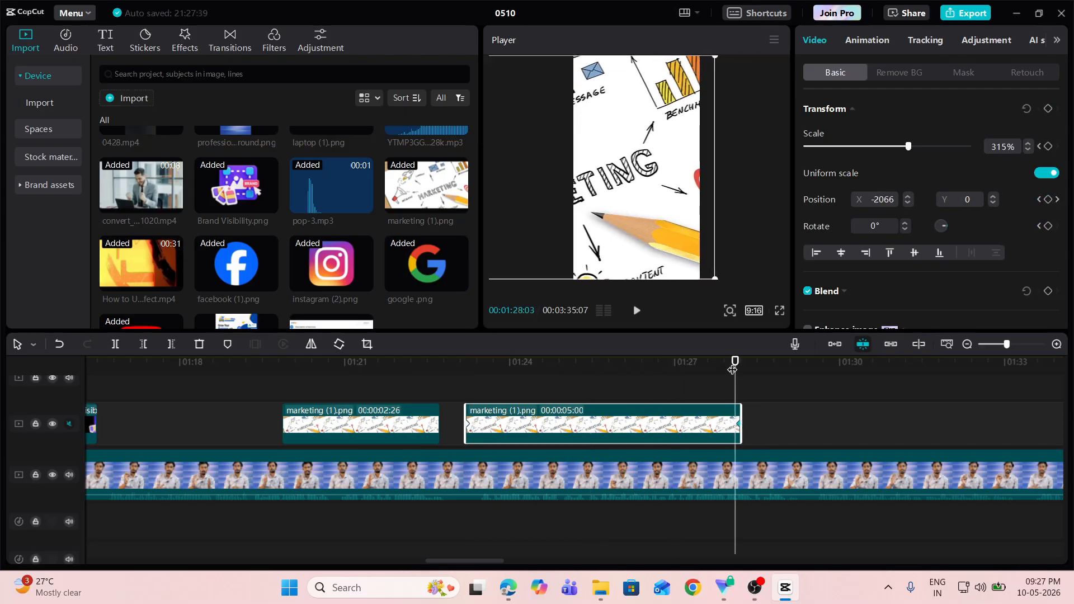
# - Play both marketing image clips from 00:01:23:03 and from the first clip's start to compare their pans
pyautogui.moveTo(733, 369); pyautogui.dragTo(461, 364)
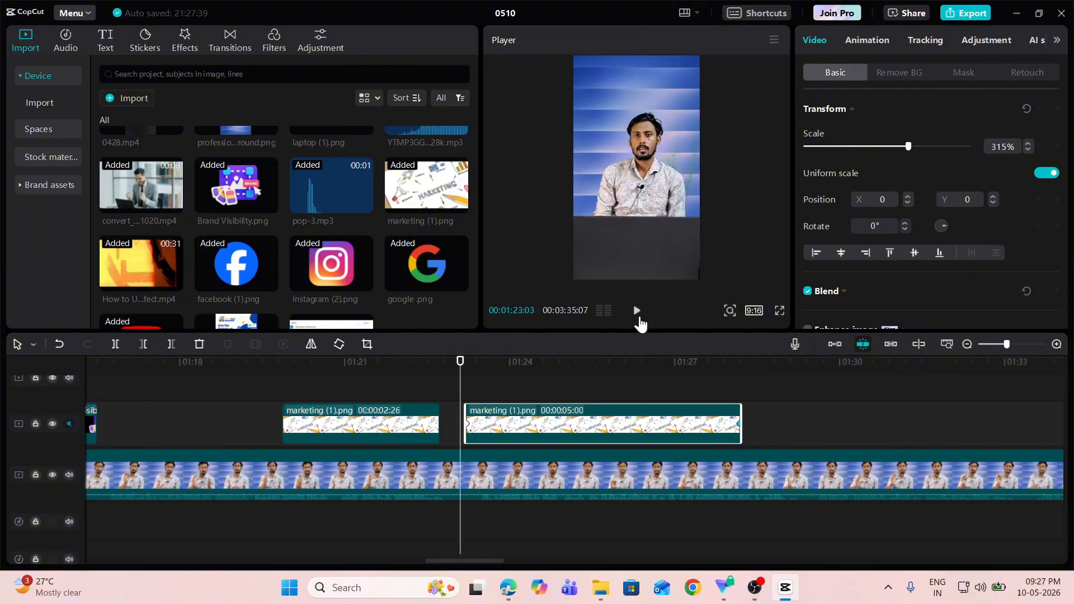
pyautogui.click(638, 314)
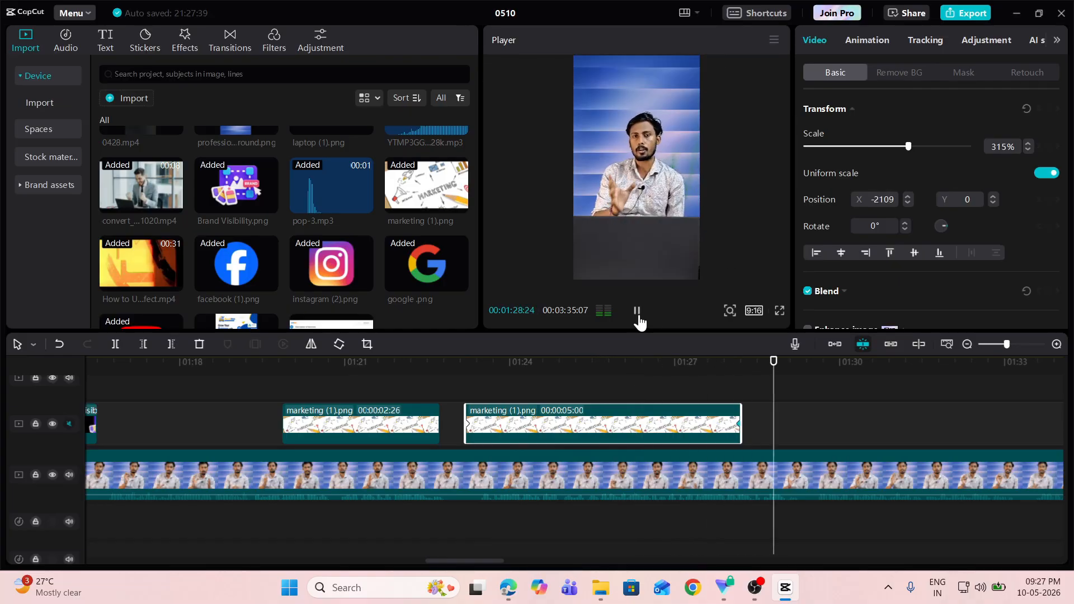
pyautogui.click(640, 319)
pyautogui.moveTo(779, 362); pyautogui.dragTo(702, 409)
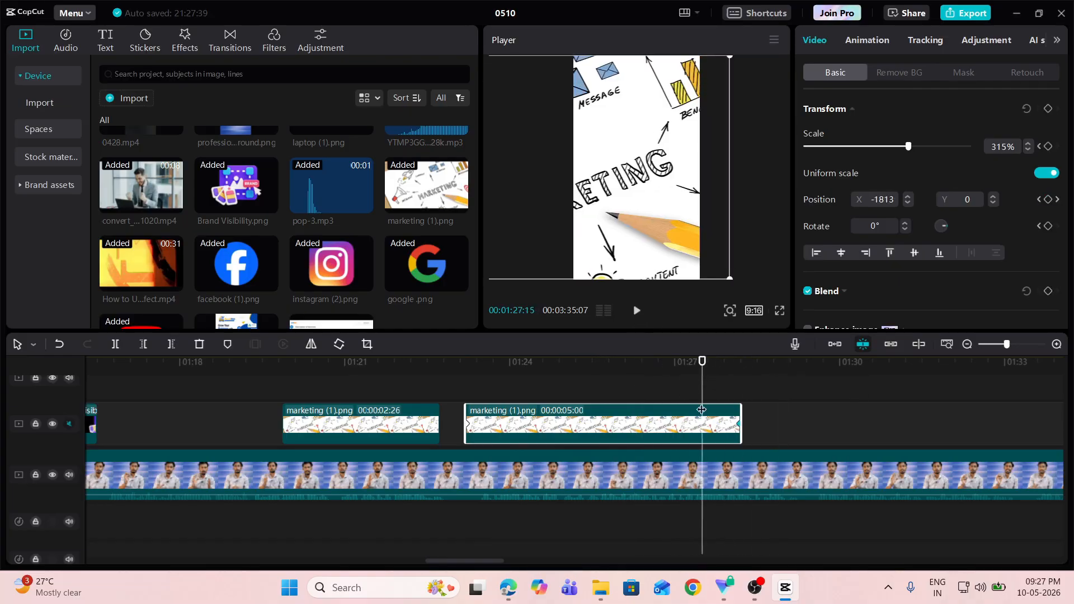
pyautogui.click(376, 381)
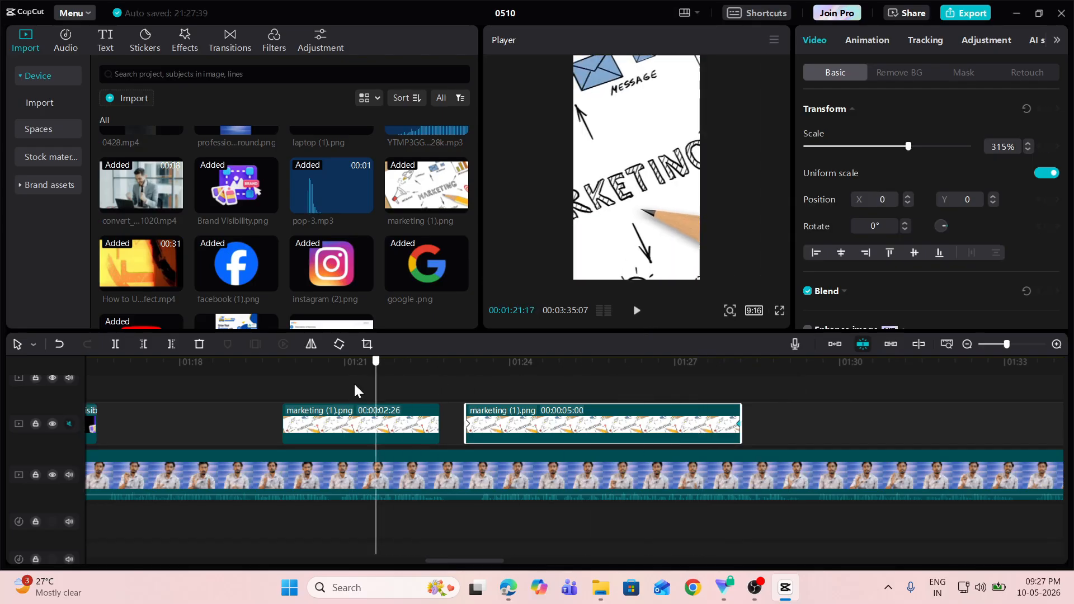
pyautogui.moveTo(354, 386); pyautogui.dragTo(283, 395)
pyautogui.click(636, 311)
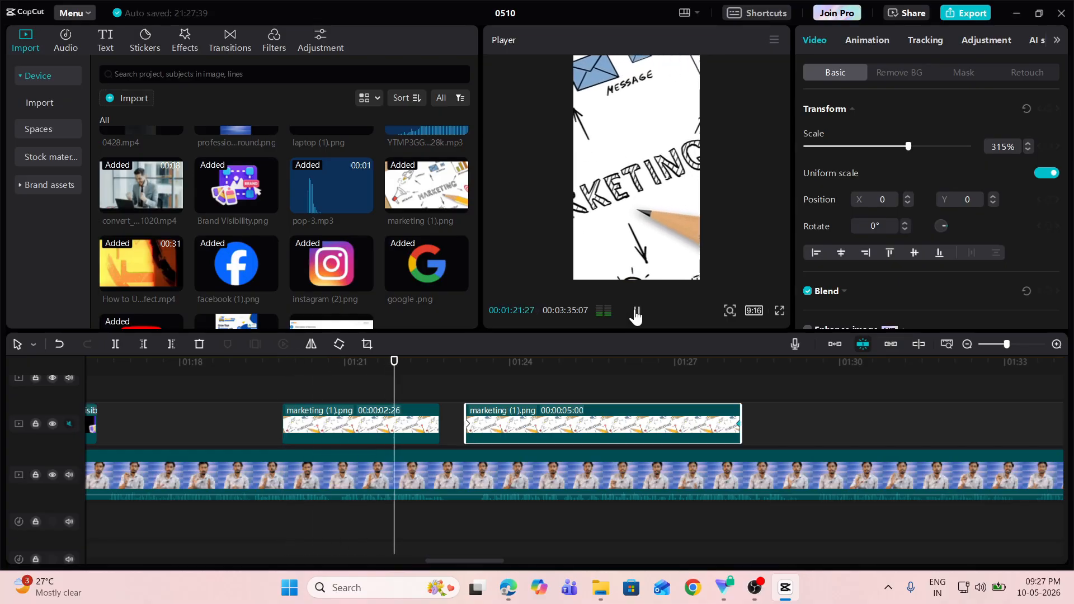
pyautogui.click(636, 311)
# - Switch to the Google Meet window in Edge to check the call and return to CapCut
pyautogui.moveTo(502, 598)
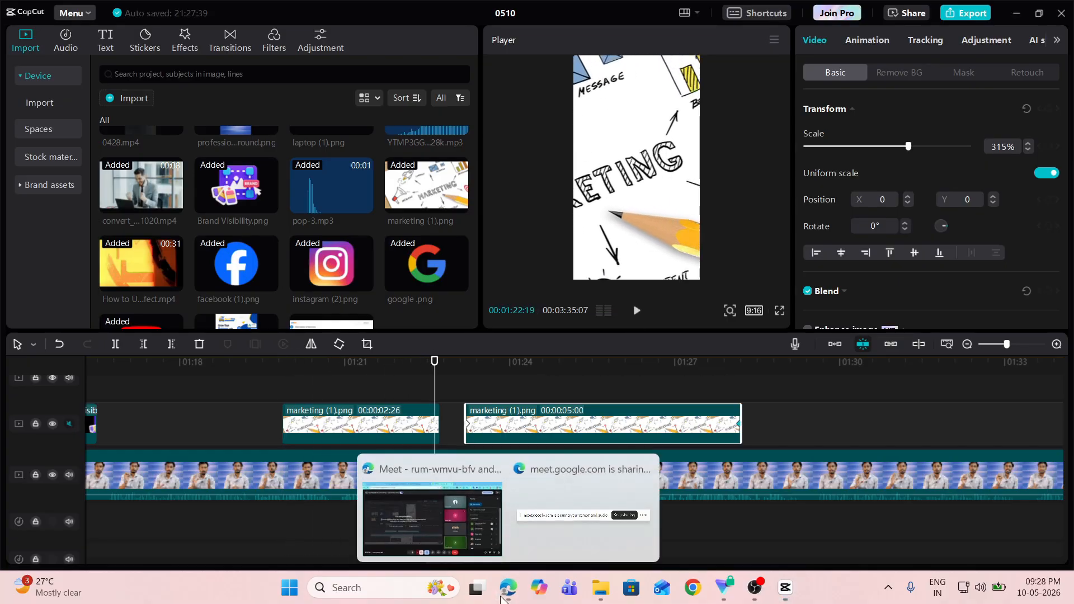
pyautogui.click(489, 519)
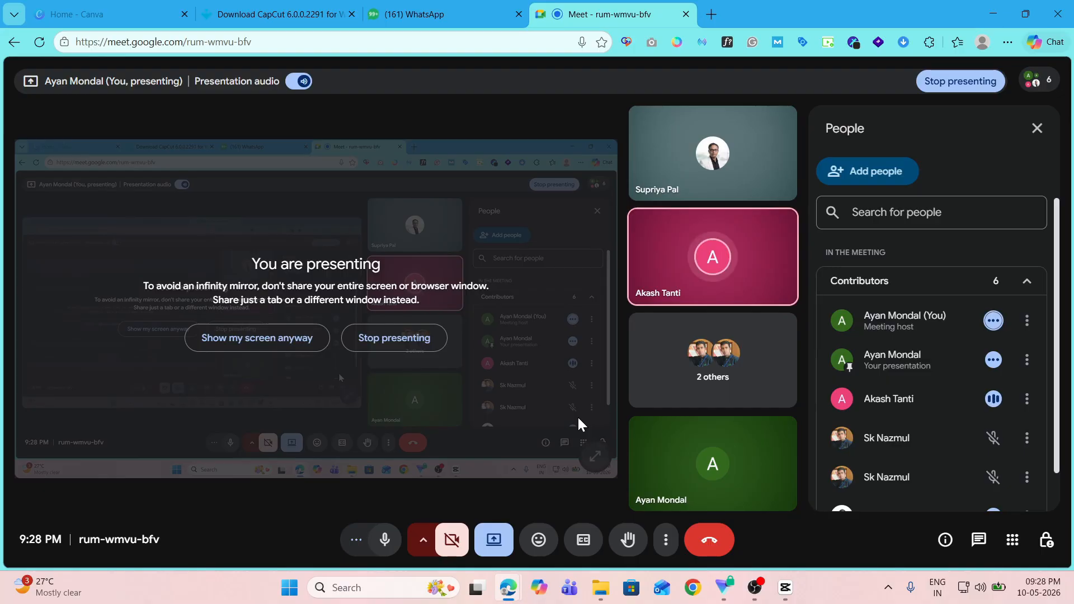
pyautogui.moveTo(789, 589)
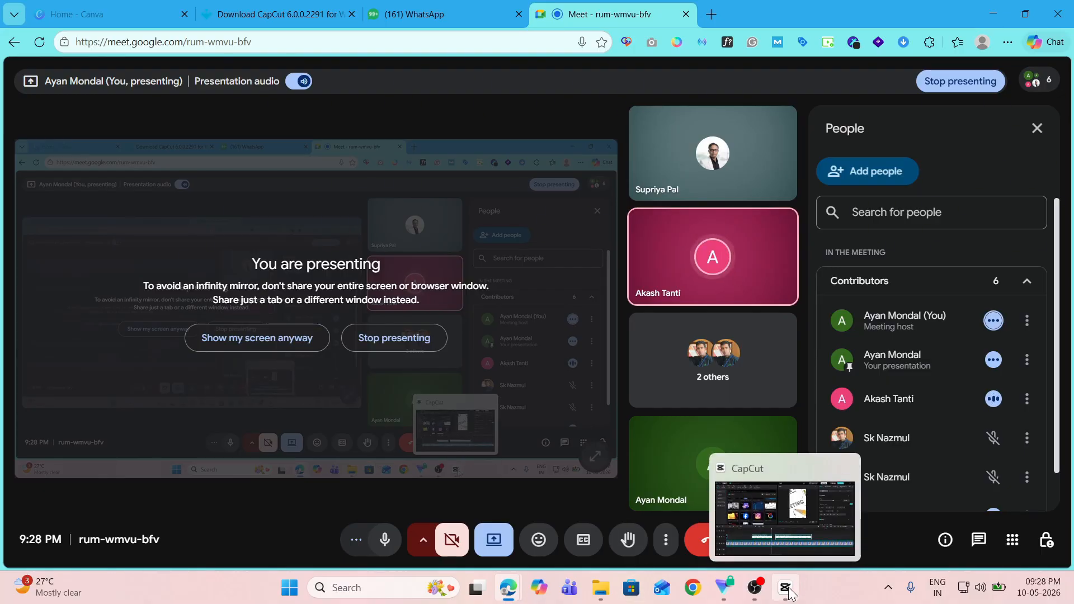
pyautogui.click(786, 589)
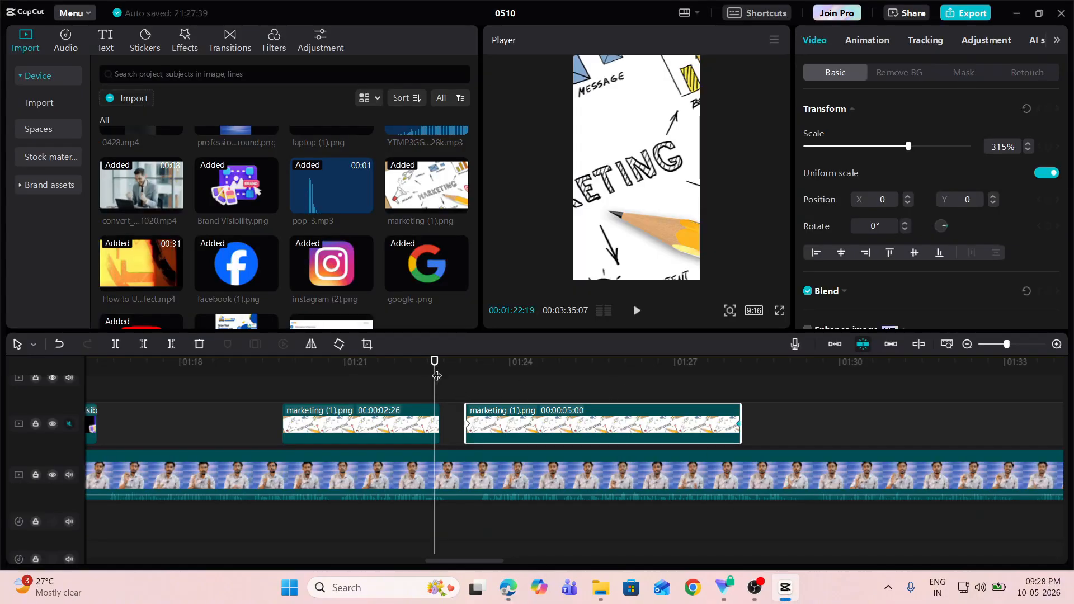
# - Replace the second marketing image's Transform keyframe at 00:01:23:06, with its position at about X 275, Y 0
pyautogui.moveTo(436, 376); pyautogui.dragTo(479, 376)
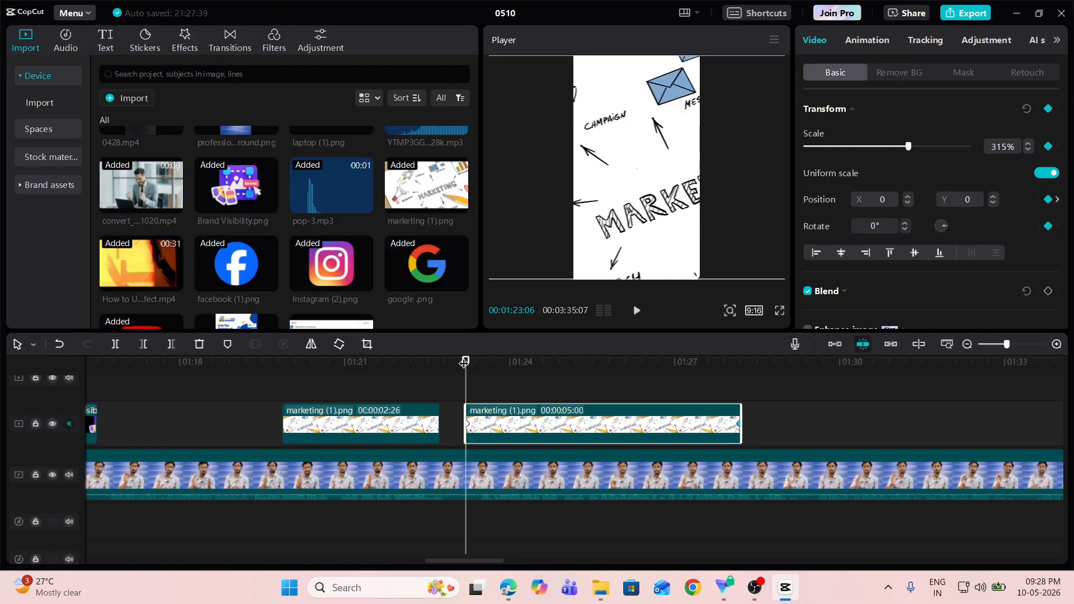
pyautogui.moveTo(465, 366)
pyautogui.mouseDown()
pyautogui.moveTo(576, 371)
pyautogui.moveTo(467, 376)
pyautogui.mouseUp()
pyautogui.click(1048, 109)
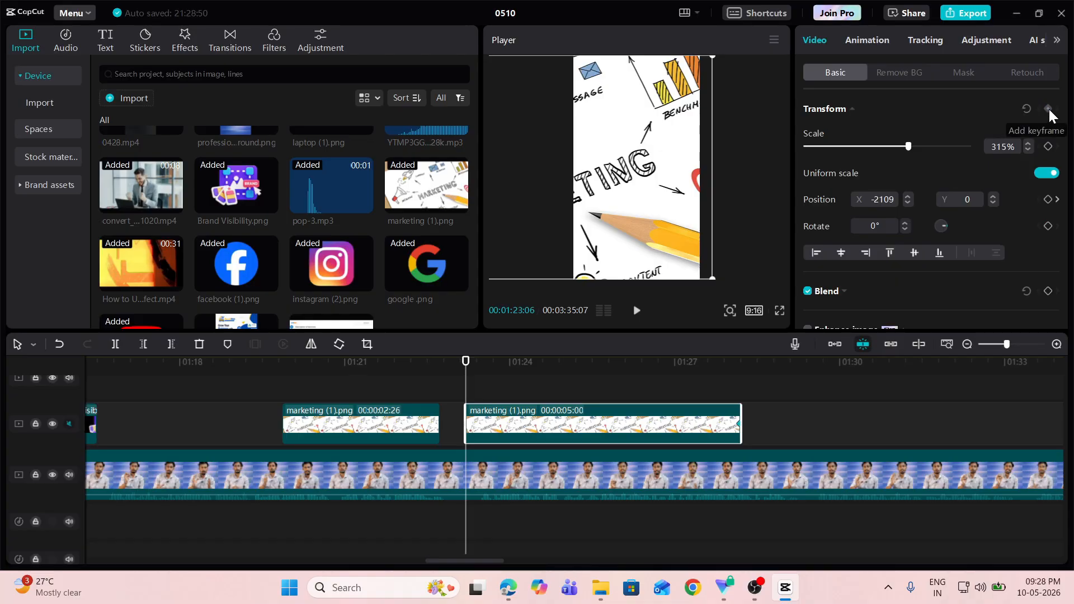
pyautogui.click(1049, 107)
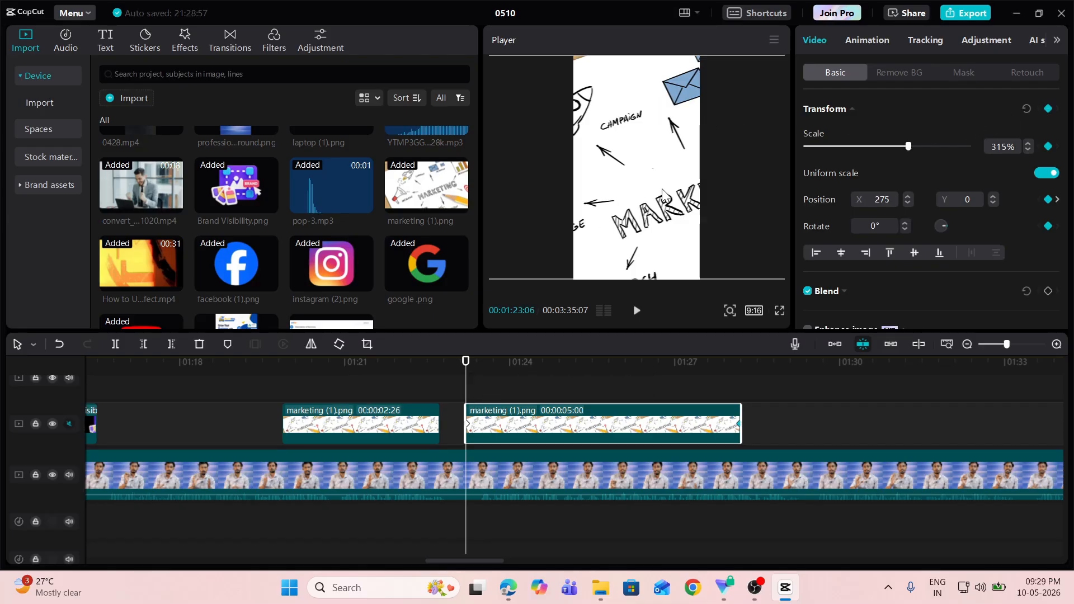
# - Shift the second marketing image's end keyframe to 00:01:28:00 and move the image to about X -1768, Y 2448 there
pyautogui.moveTo(465, 364); pyautogui.dragTo(737, 367)
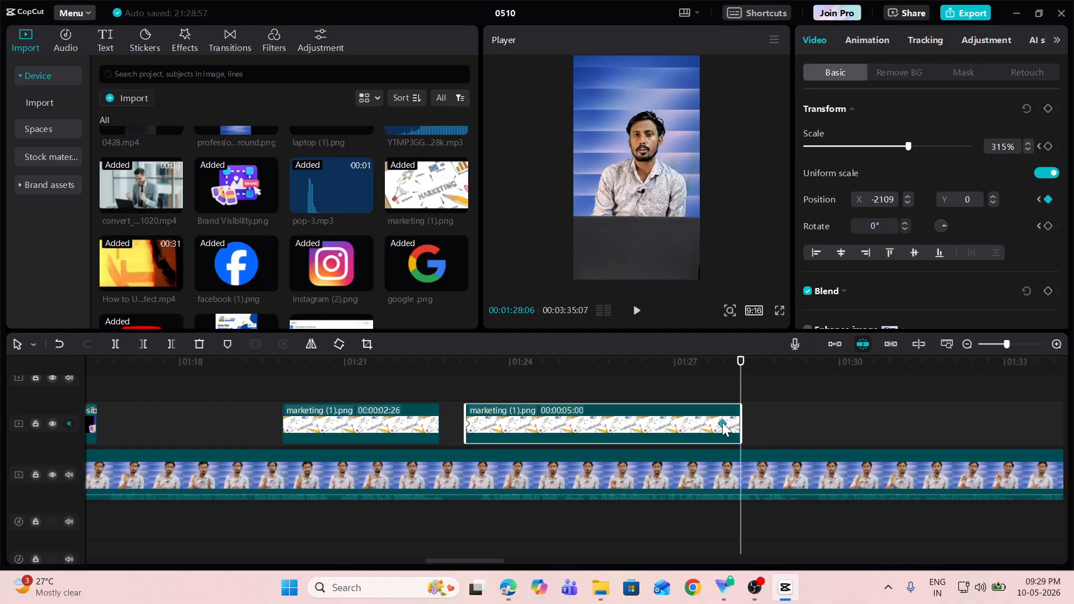
pyautogui.click(723, 423)
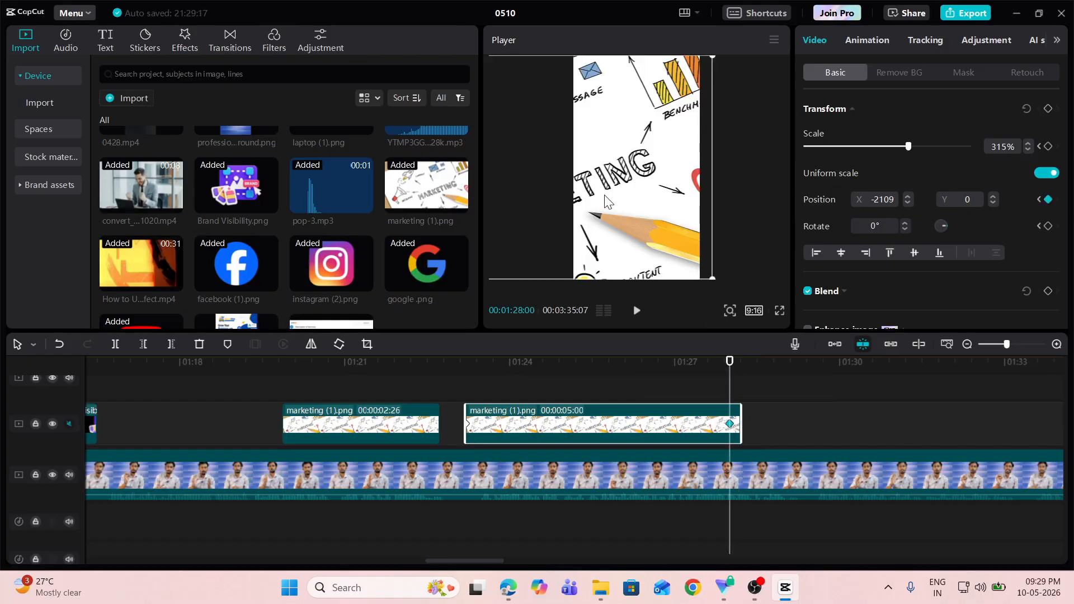
pyautogui.moveTo(632, 204); pyautogui.dragTo(653, 61)
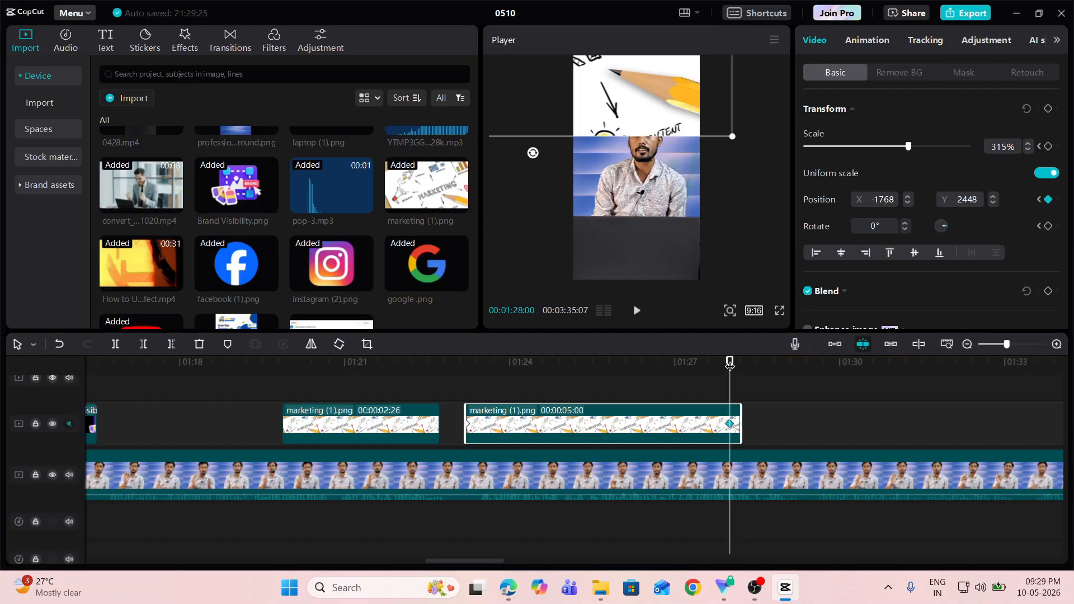
pyautogui.moveTo(727, 362); pyautogui.dragTo(454, 390)
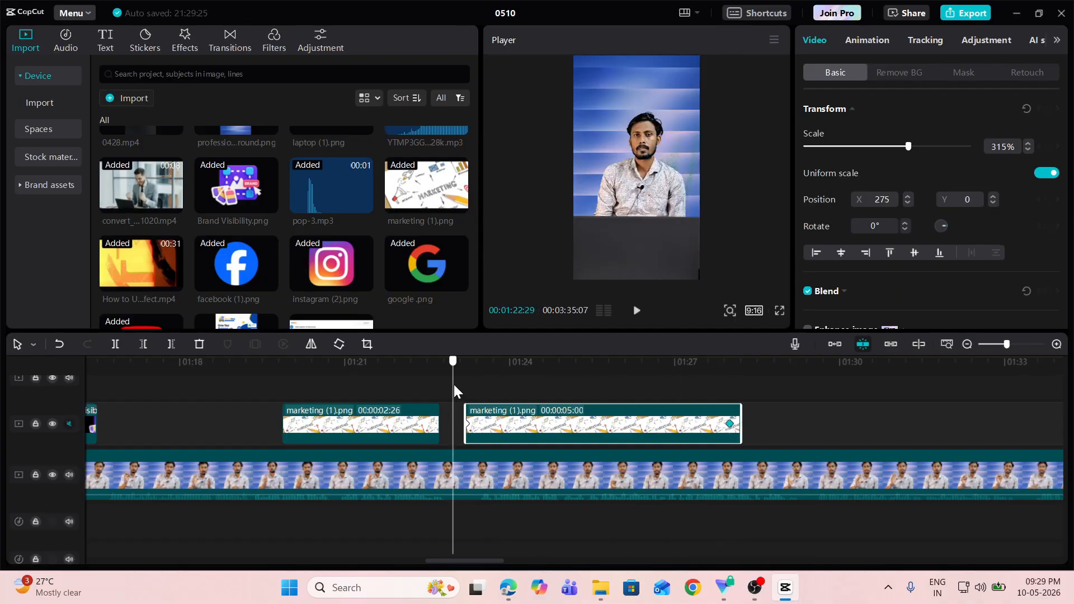
# - Play the second marketing image clip from 00:01:22:29 to check its pan
pyautogui.click(638, 311)
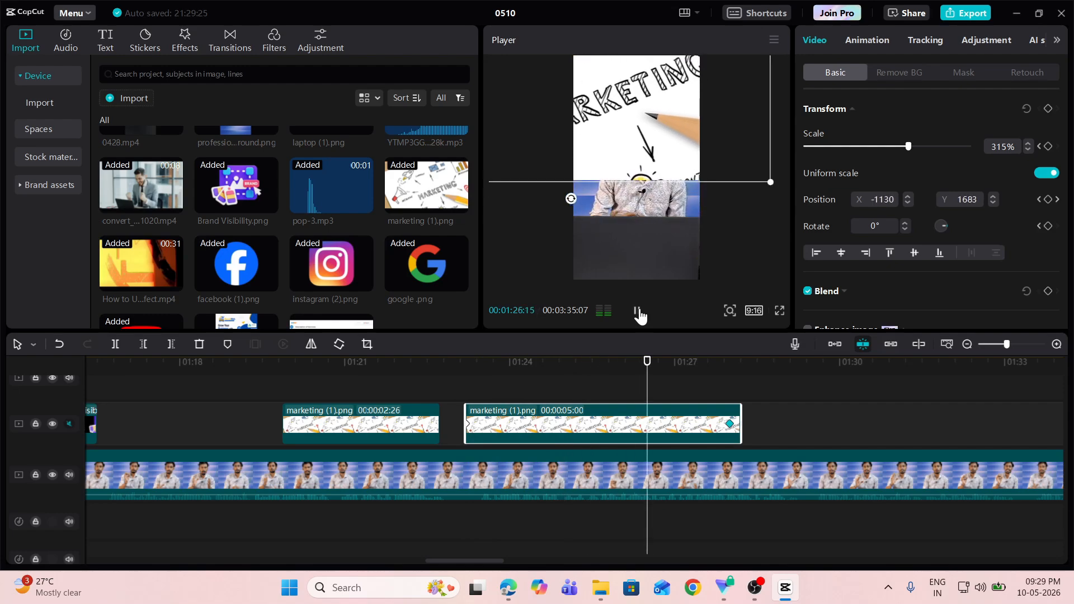
pyautogui.click(637, 311)
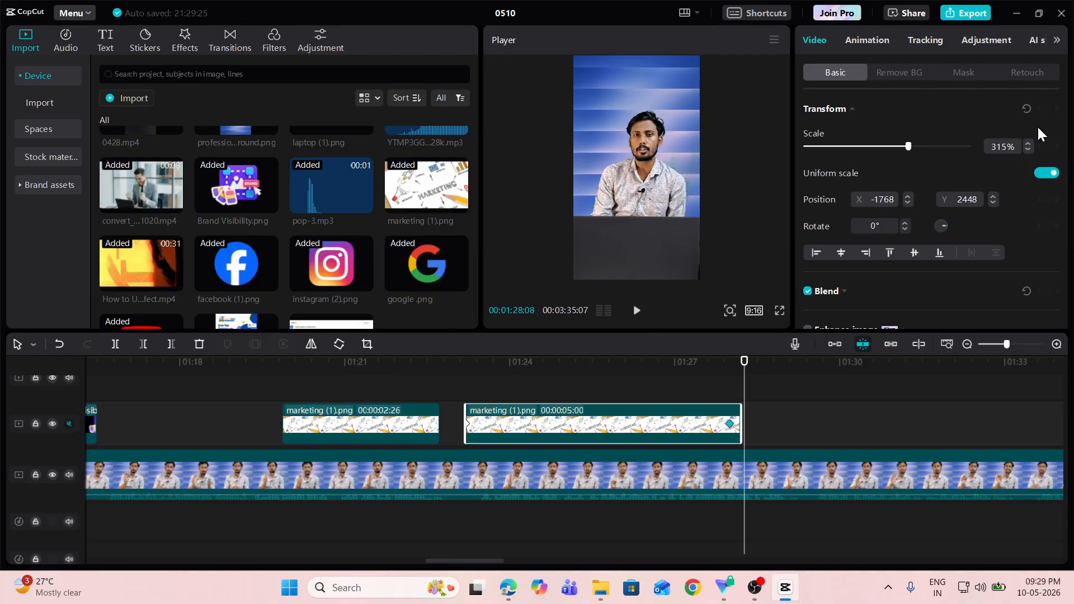
# - Go back to the finished edit at the timeline's start and play the film burn section from 00:00:13:19 and again from 00:00:16:19
pyautogui.click(1002, 344)
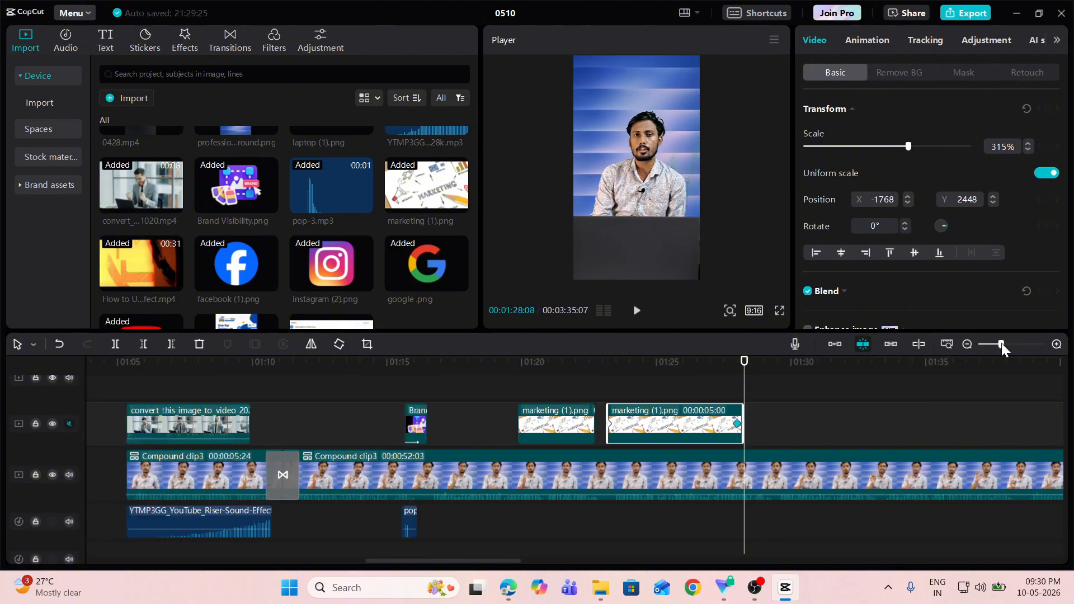
pyautogui.moveTo(747, 361); pyautogui.dragTo(296, 396)
pyautogui.click(991, 344)
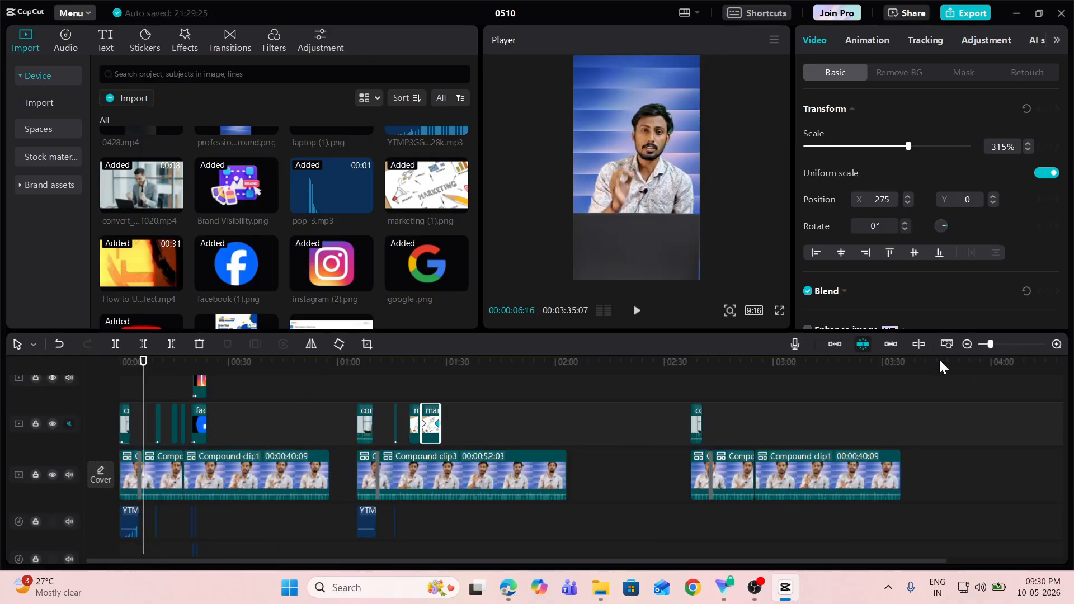
pyautogui.click(996, 344)
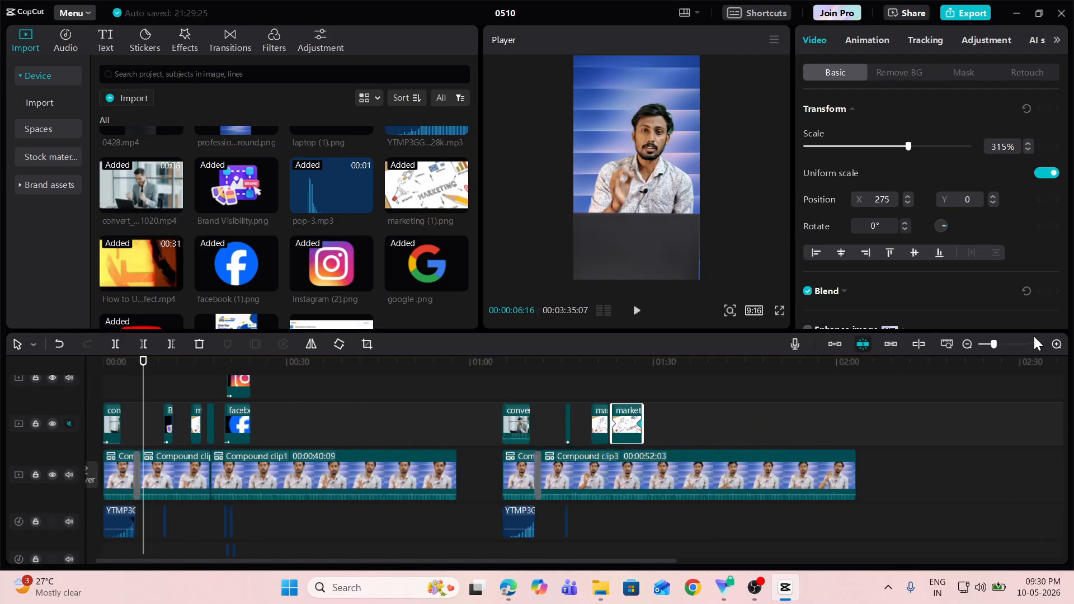
pyautogui.click(998, 346)
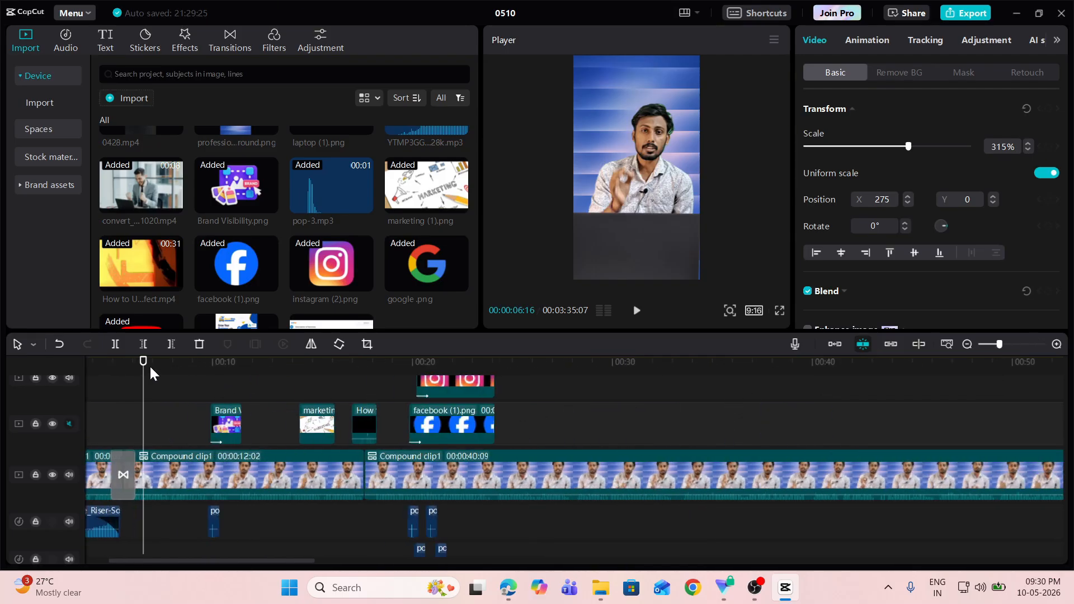
pyautogui.moveTo(144, 363); pyautogui.dragTo(283, 382)
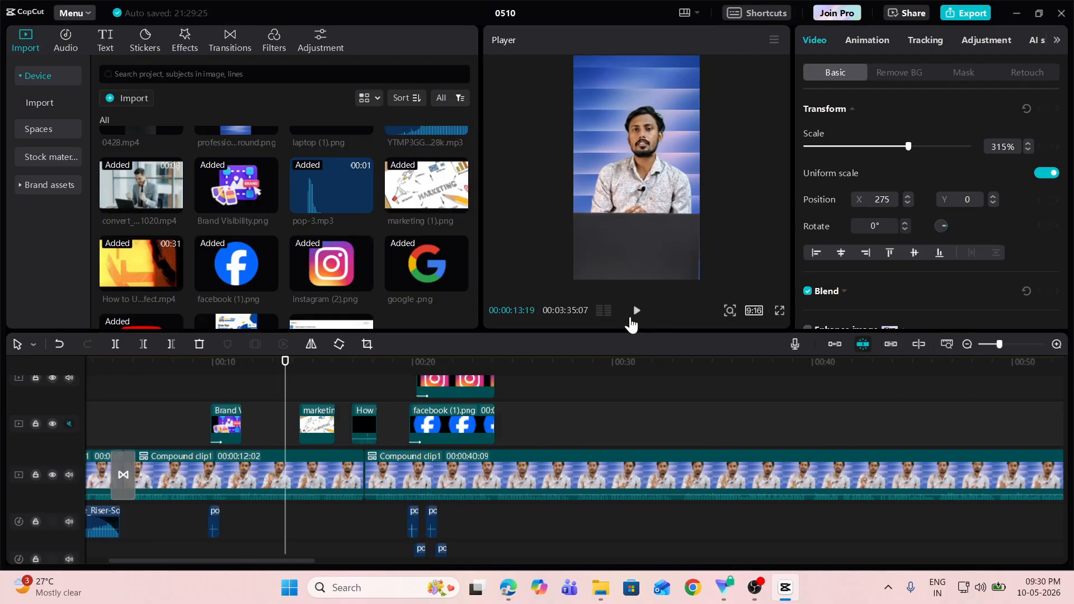
pyautogui.click(636, 311)
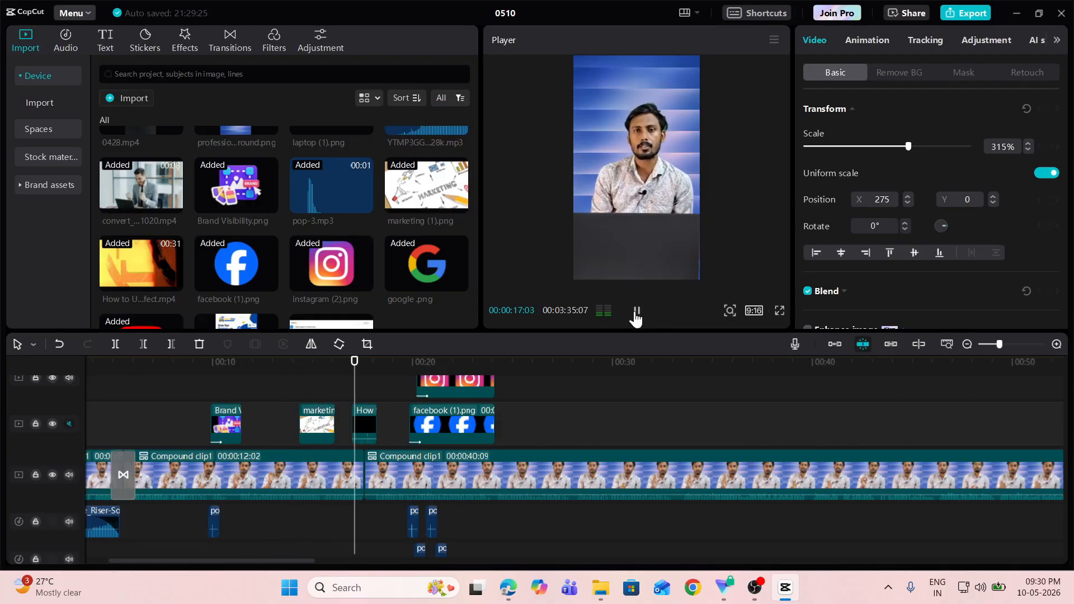
pyautogui.click(636, 311)
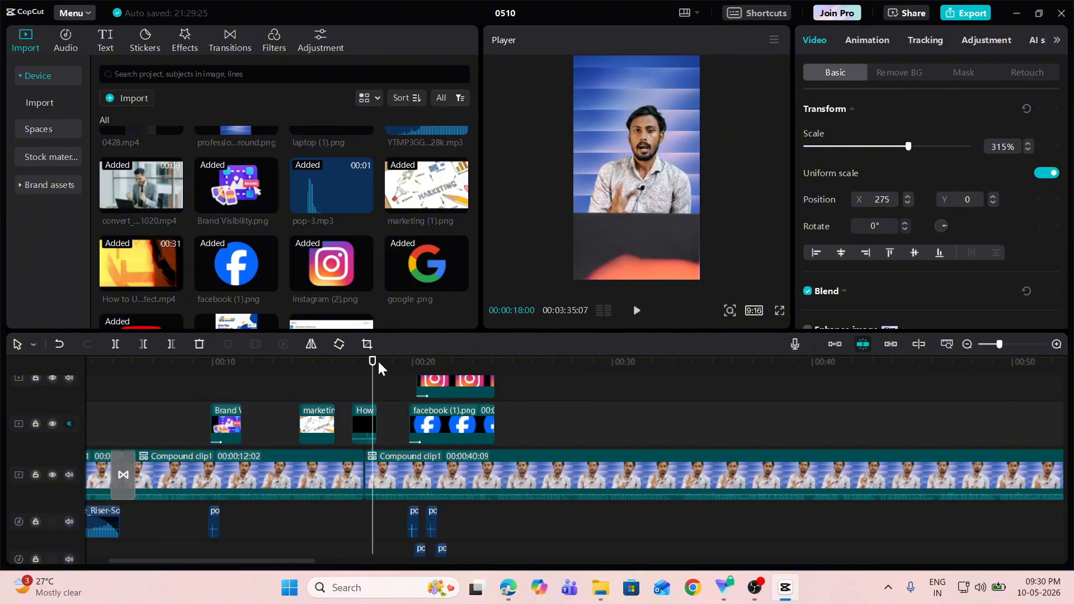
pyautogui.moveTo(379, 363); pyautogui.dragTo(345, 363)
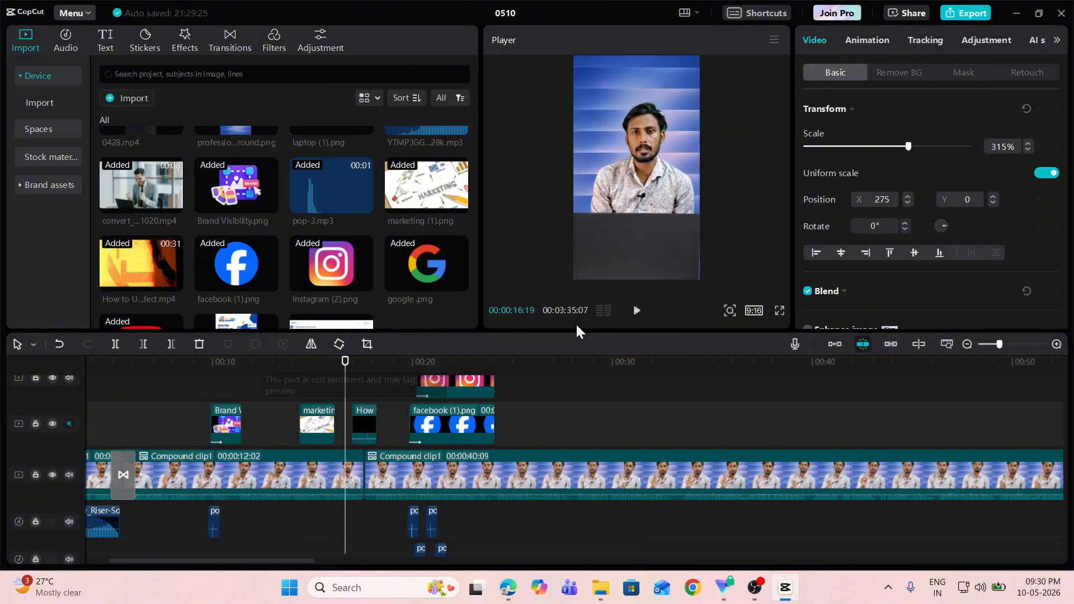
pyautogui.click(637, 312)
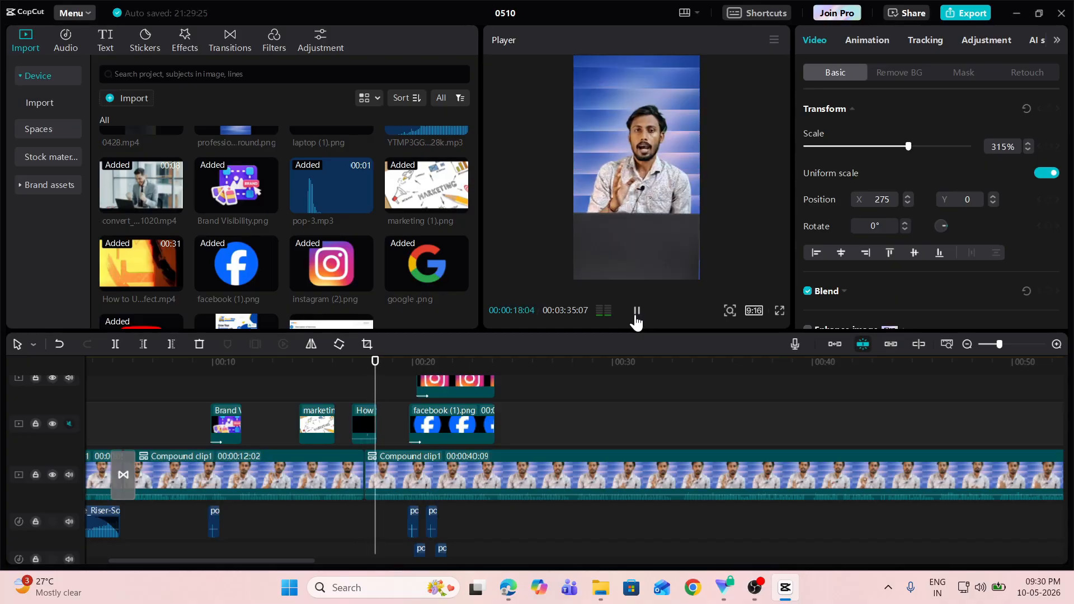
pyautogui.click(637, 312)
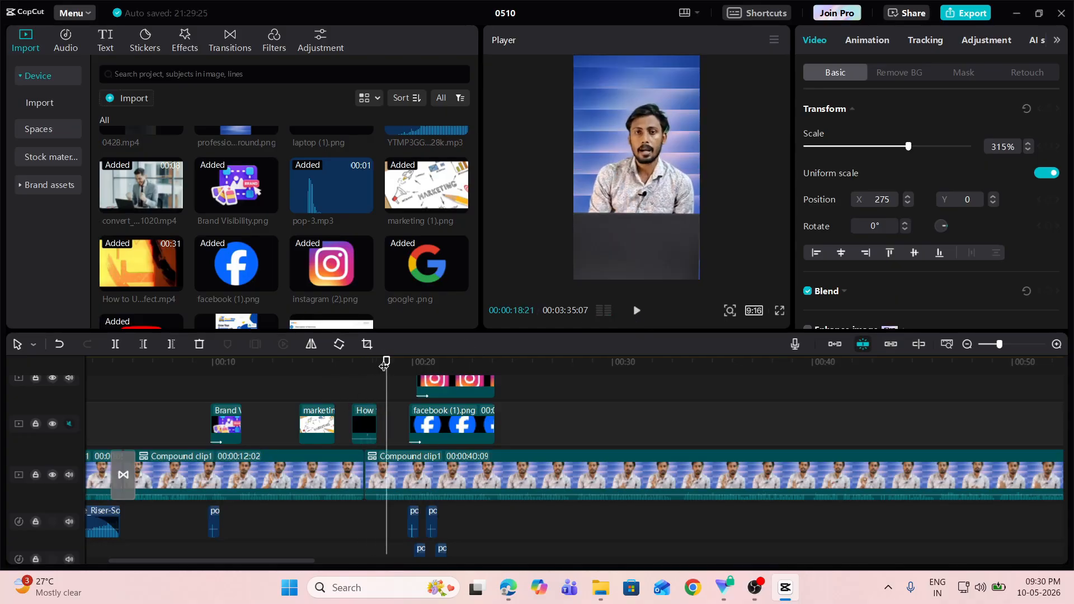
pyautogui.moveTo(383, 364); pyautogui.dragTo(352, 363)
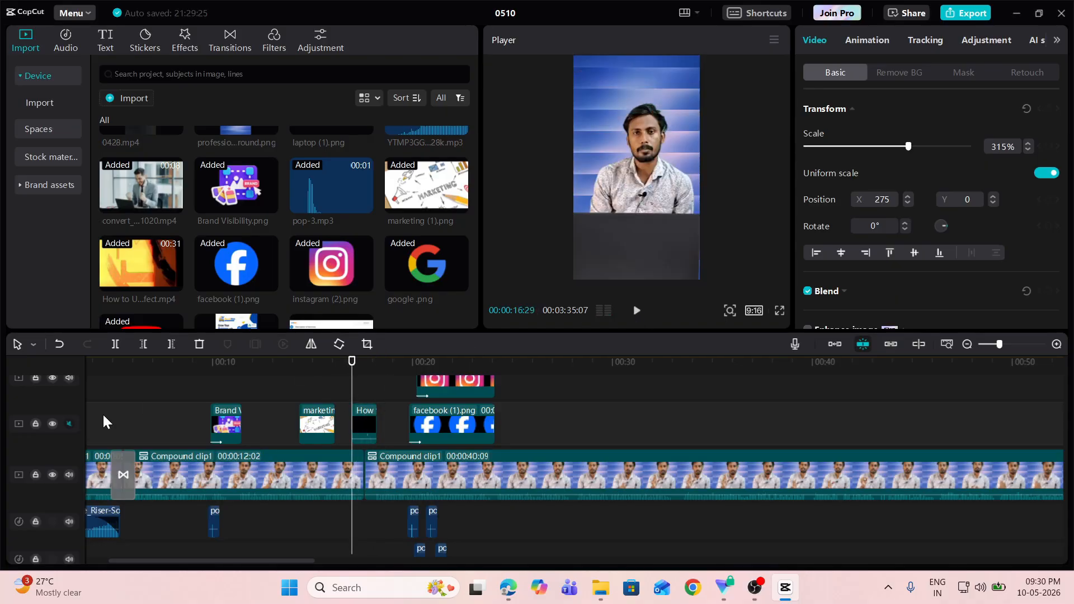
# - Unmute the overlay track holding the film burn clip and replay the transition with sound from about 00:00:16:26
pyautogui.click(69, 424)
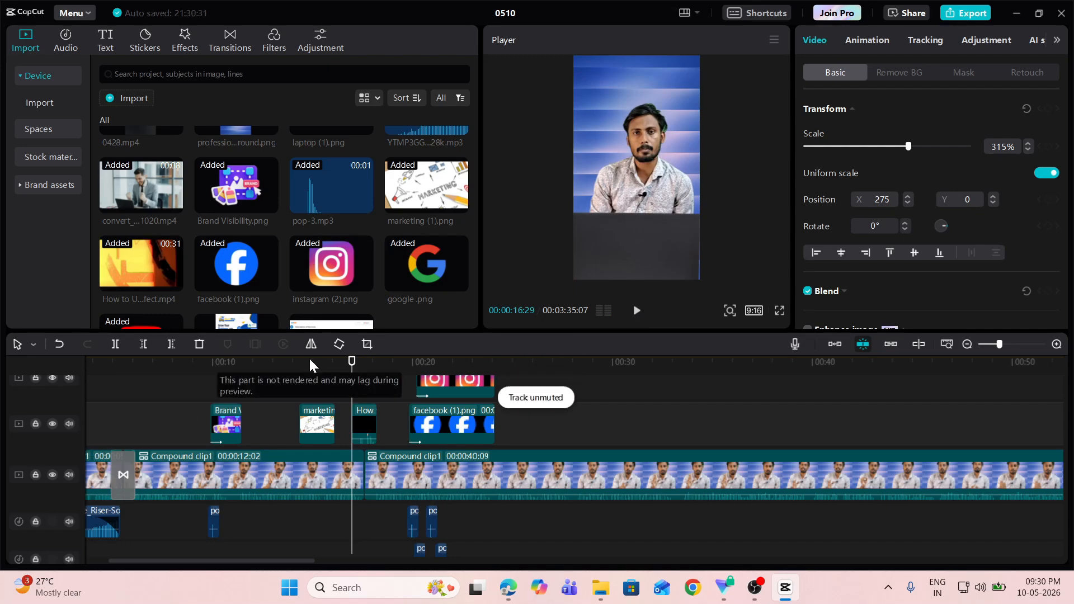
pyautogui.click(348, 365)
pyautogui.click(637, 317)
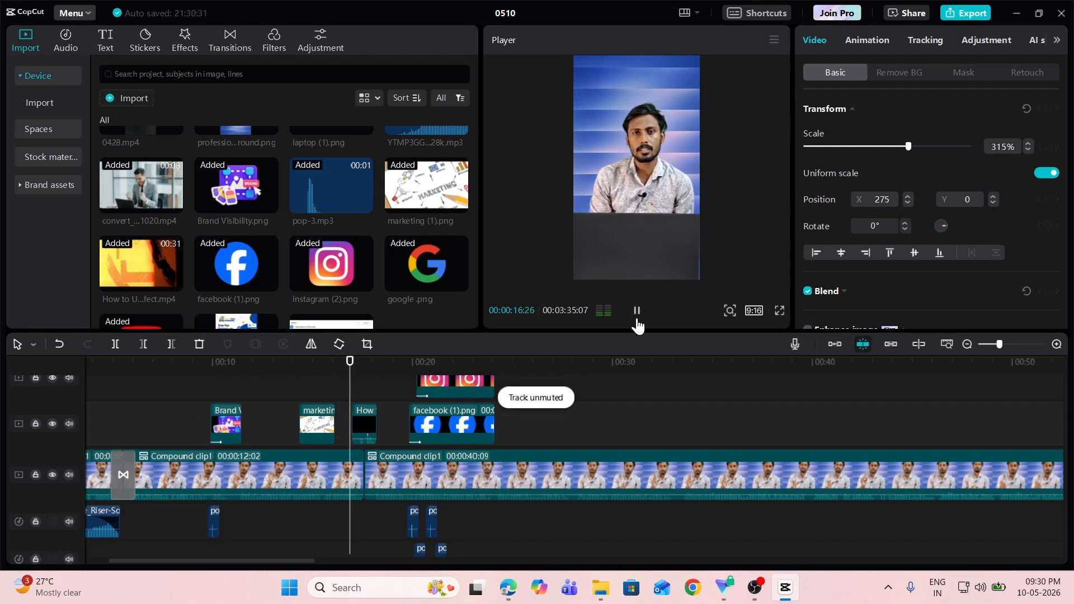
pyautogui.click(639, 320)
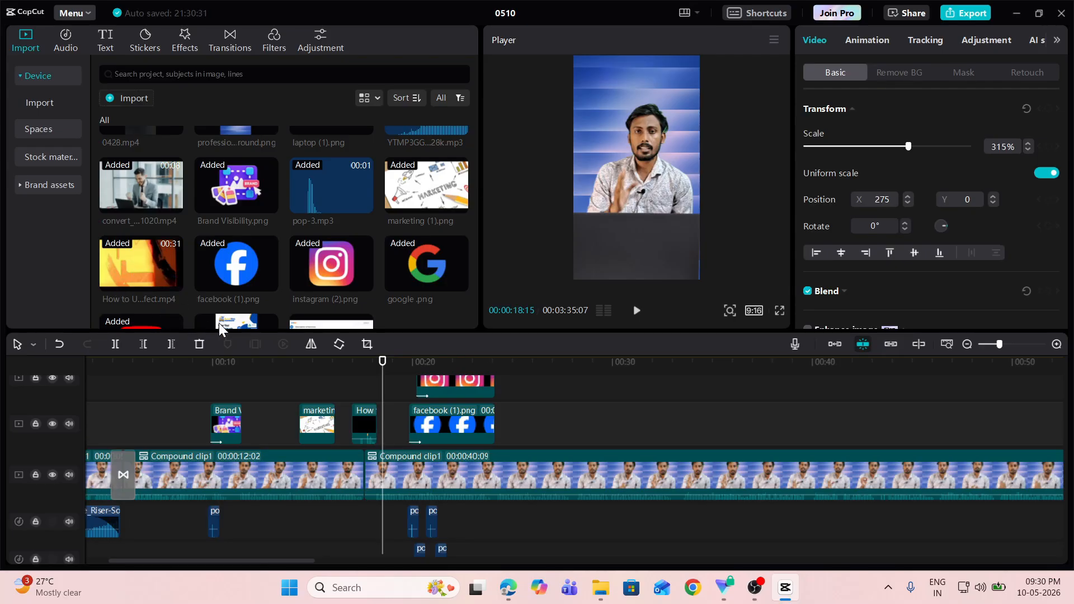
pyautogui.moveTo(379, 361); pyautogui.dragTo(381, 385)
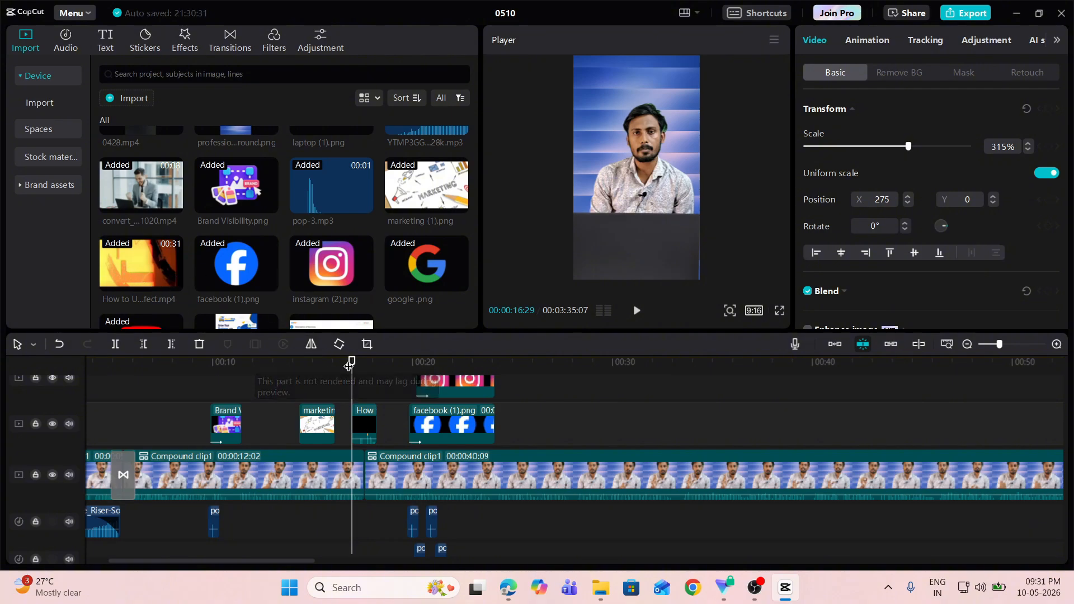
pyautogui.moveTo(351, 363)
pyautogui.mouseDown()
pyautogui.moveTo(342, 365)
pyautogui.moveTo(378, 367)
pyautogui.moveTo(345, 368)
pyautogui.mouseUp()
pyautogui.click(636, 311)
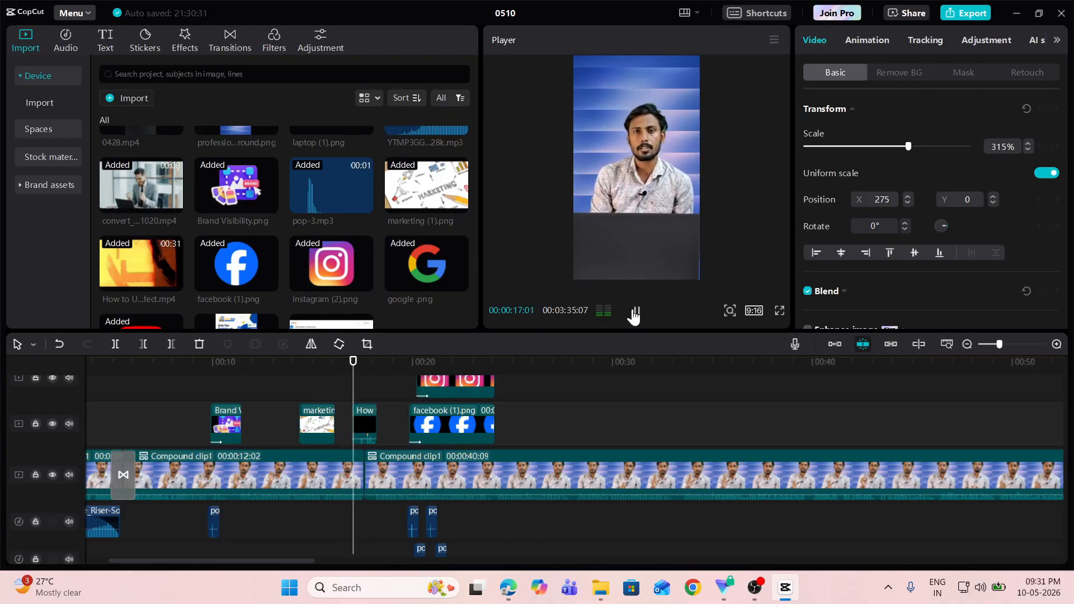
pyautogui.click(637, 310)
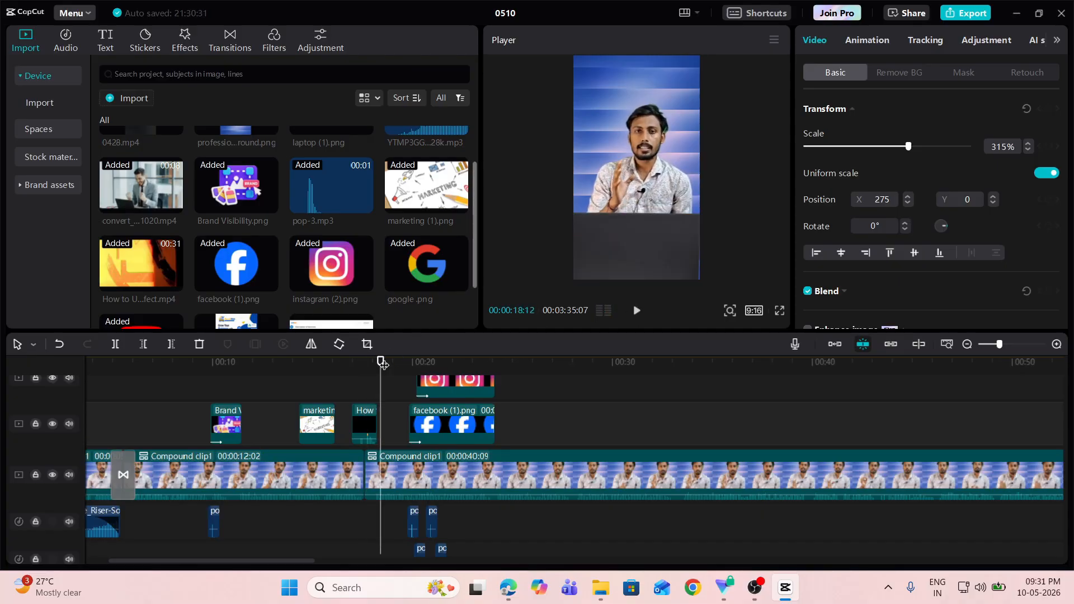
# - Return to the rebuilt edit around 00:01:21:12 and delete the second marketing image clip
pyautogui.moveTo(378, 361); pyautogui.dragTo(702, 364)
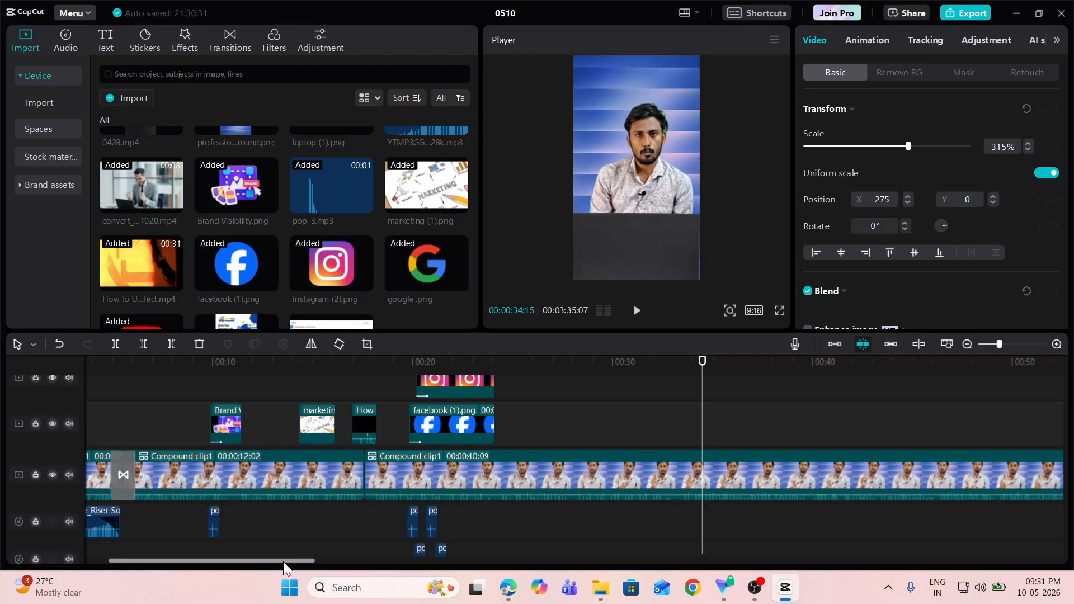
pyautogui.moveTo(283, 562); pyautogui.dragTo(410, 560)
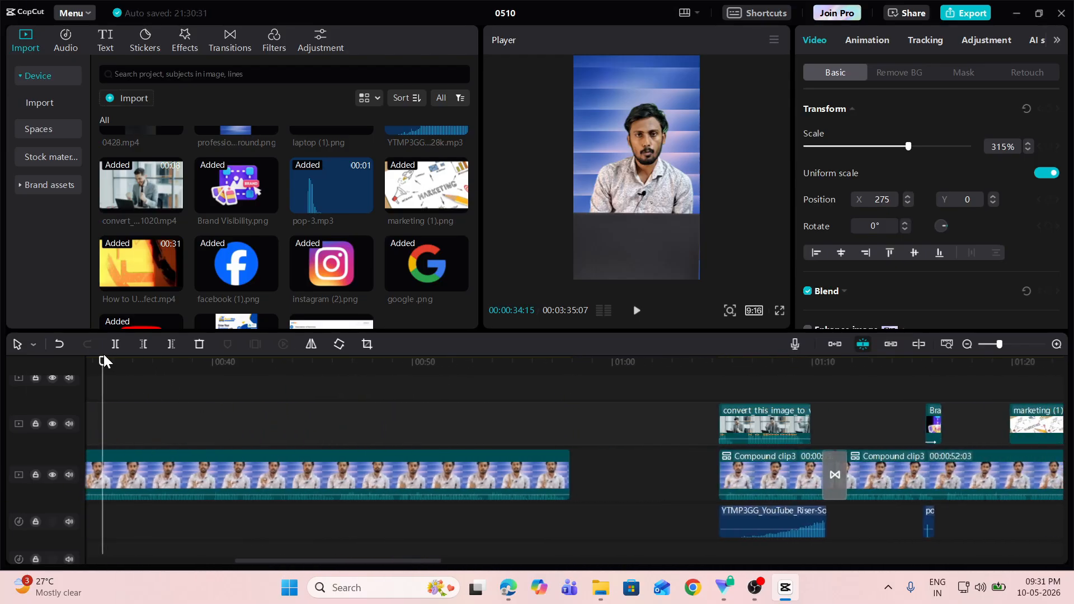
pyautogui.moveTo(102, 361); pyautogui.dragTo(904, 364)
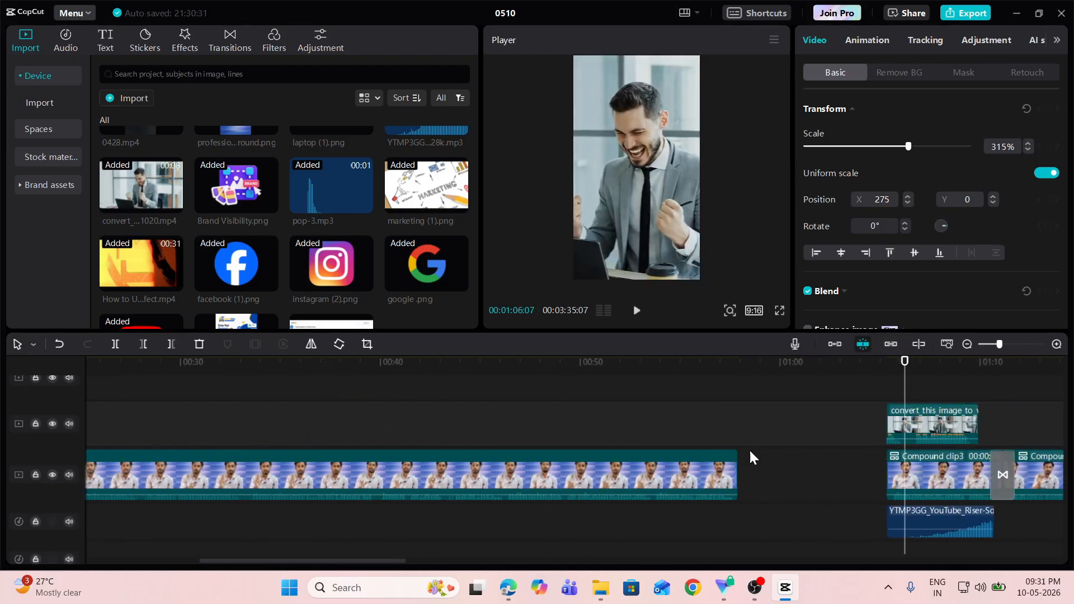
pyautogui.moveTo(326, 559); pyautogui.dragTo(485, 561)
pyautogui.moveTo(166, 365); pyautogui.dragTo(460, 372)
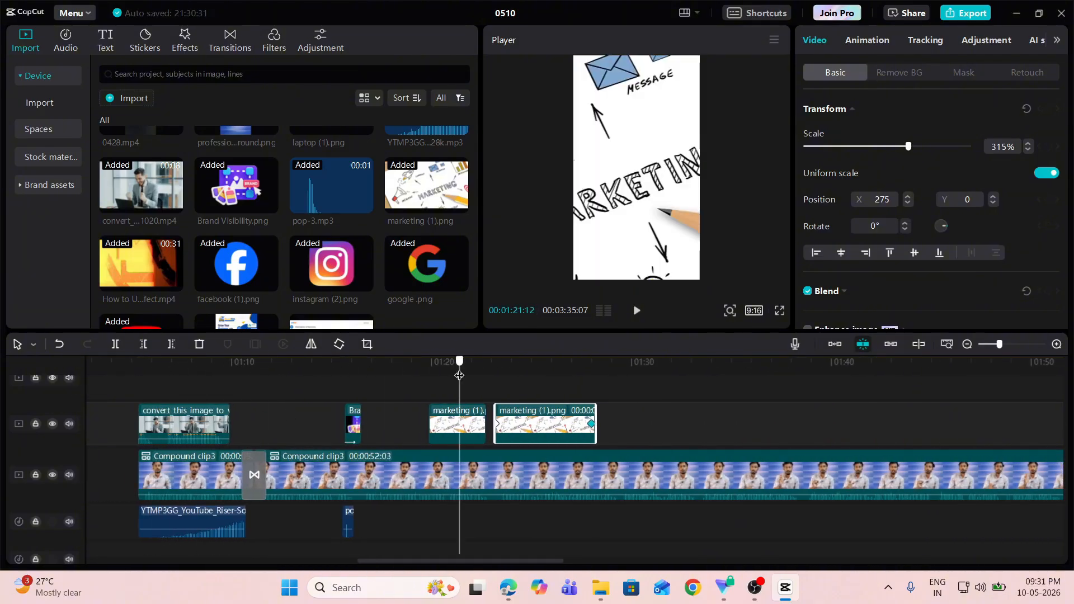
pyautogui.press('Delete')
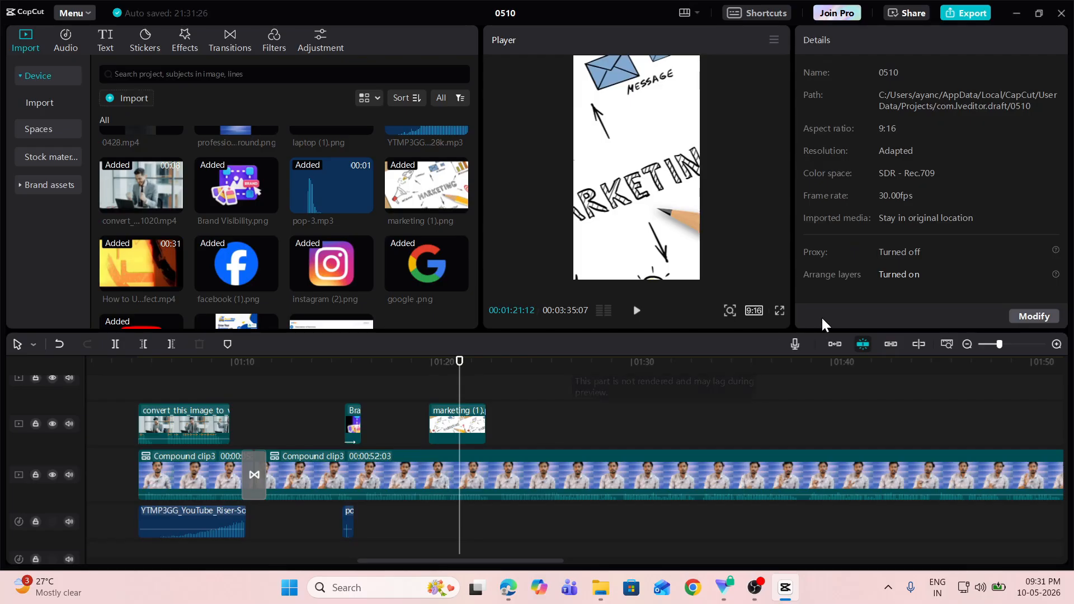
# - Play past the remaining marketing image to find the cut point and split the speaker's compound clip at 00:01:23:04
pyautogui.click(637, 313)
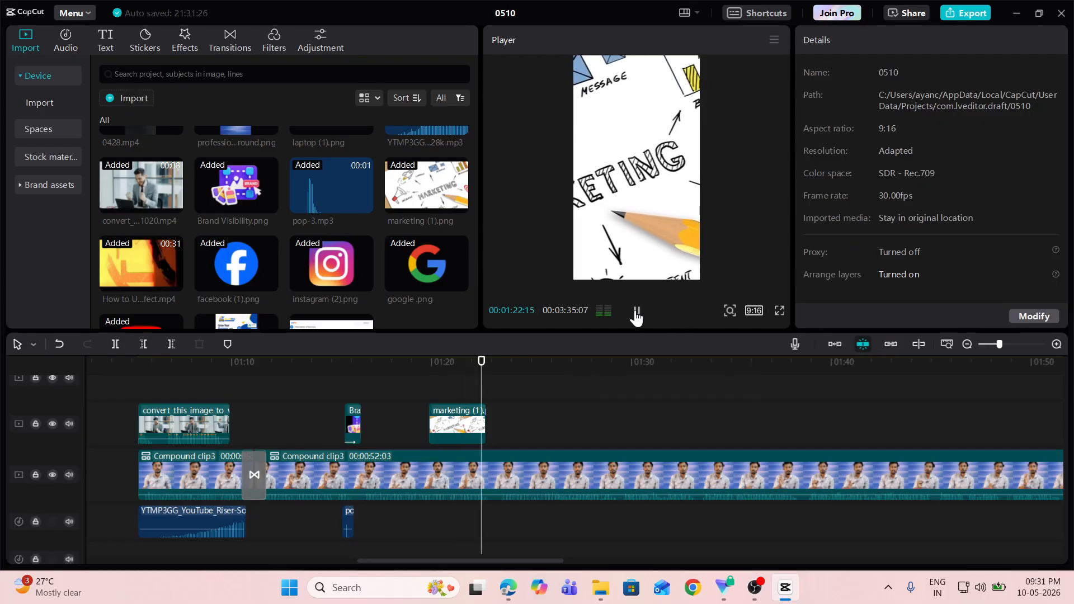
pyautogui.click(636, 313)
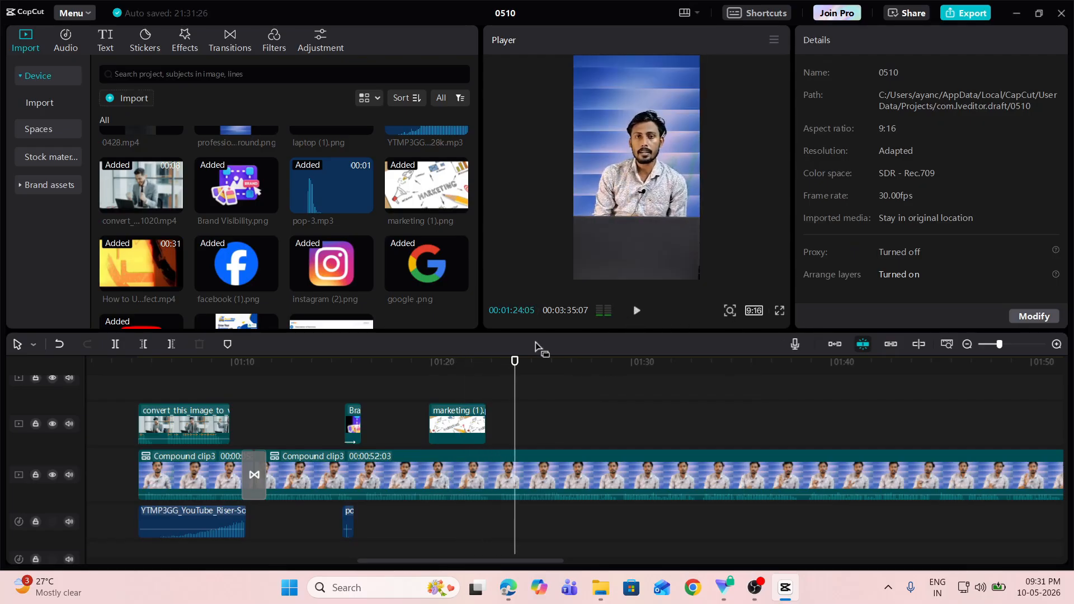
pyautogui.moveTo(517, 364); pyautogui.dragTo(490, 364)
pyautogui.click(638, 311)
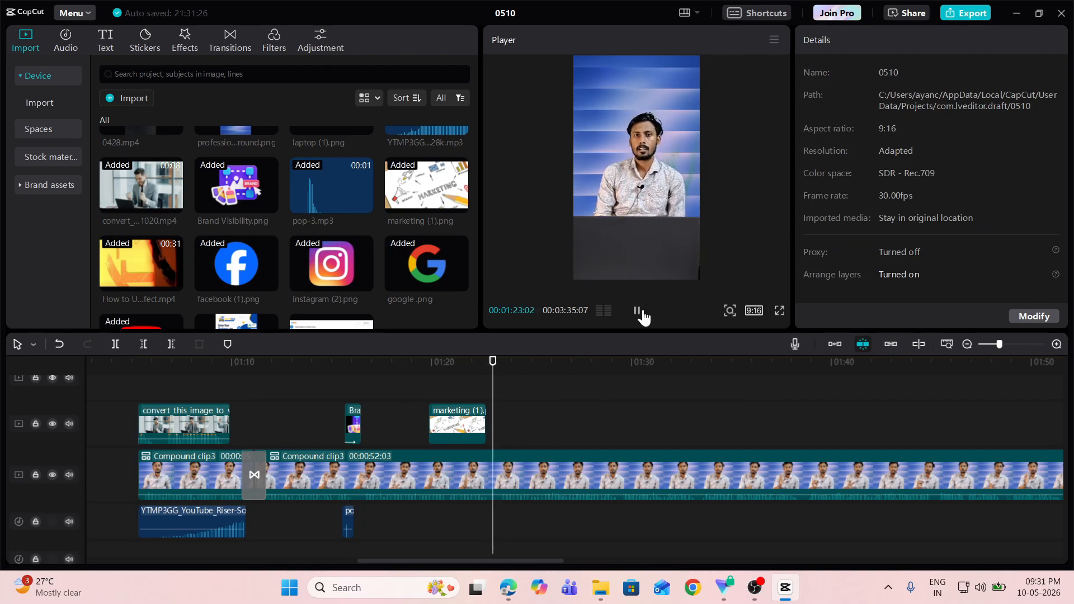
pyautogui.click(500, 365)
pyautogui.moveTo(500, 366); pyautogui.dragTo(494, 367)
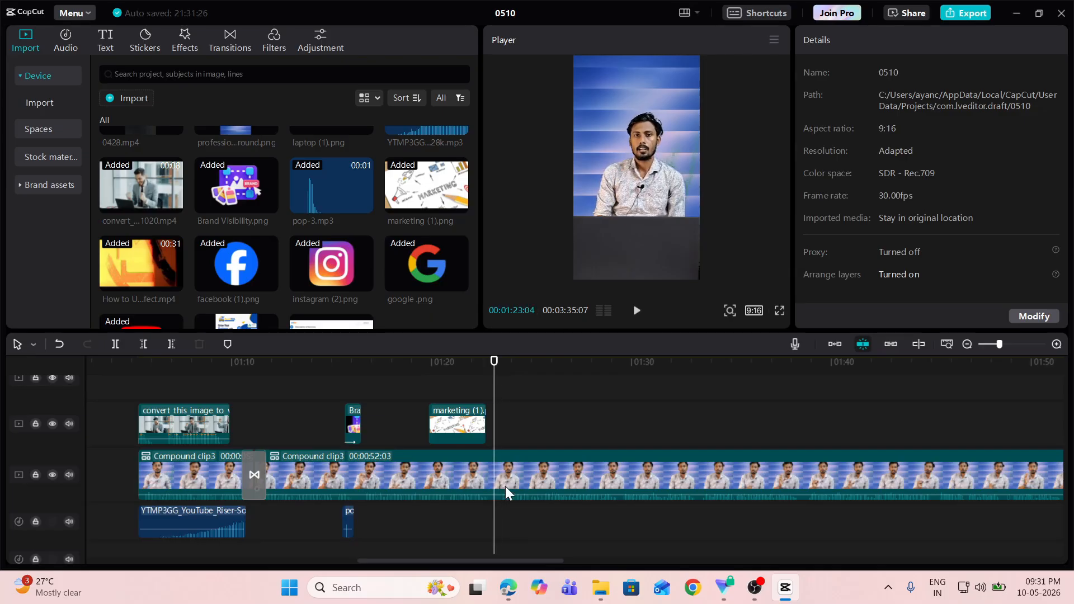
pyautogui.click(513, 473)
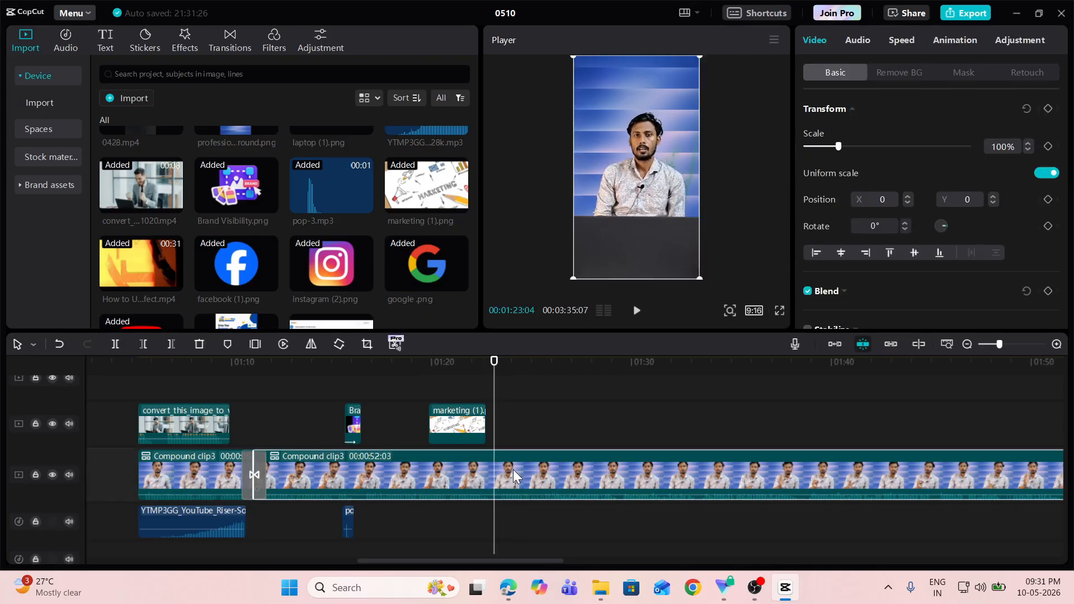
pyautogui.click(116, 344)
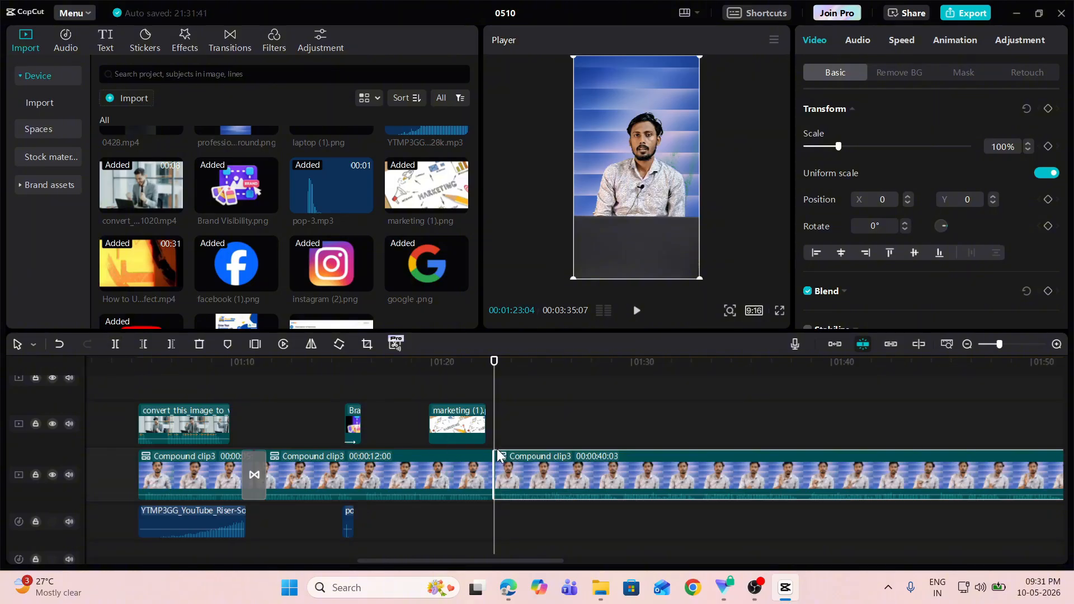
# - Add the film burn overlay video on a track above the marketing image, starting at about 00:01:22:05
pyautogui.scroll(2, 497, 484)
pyautogui.scroll(-2, 498, 484)
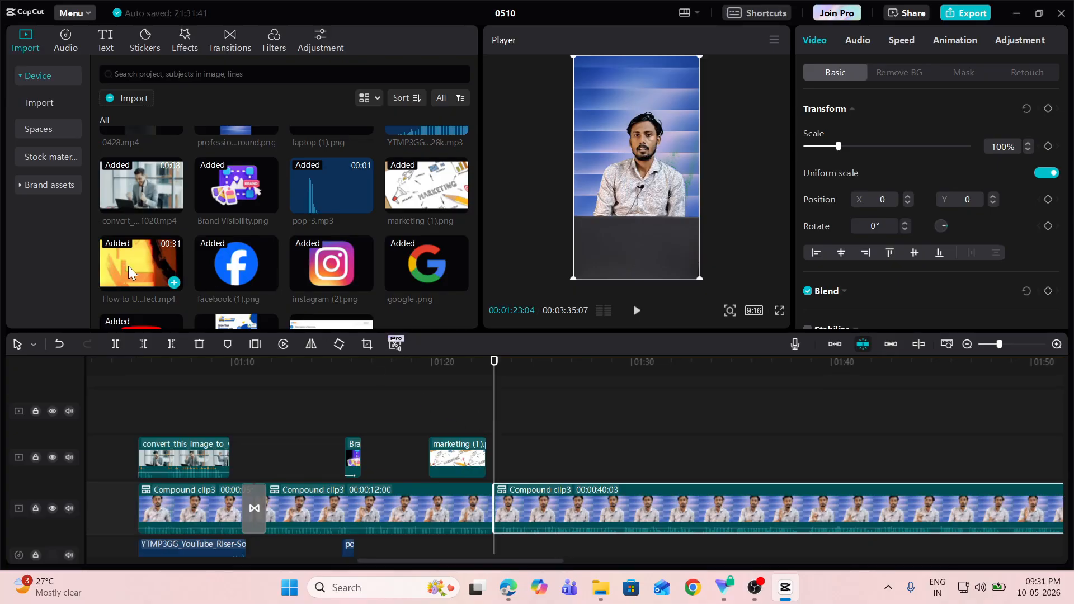
pyautogui.moveTo(130, 266)
pyautogui.mouseDown()
pyautogui.moveTo(290, 287)
pyautogui.moveTo(472, 376)
pyautogui.moveTo(485, 418)
pyautogui.mouseUp()
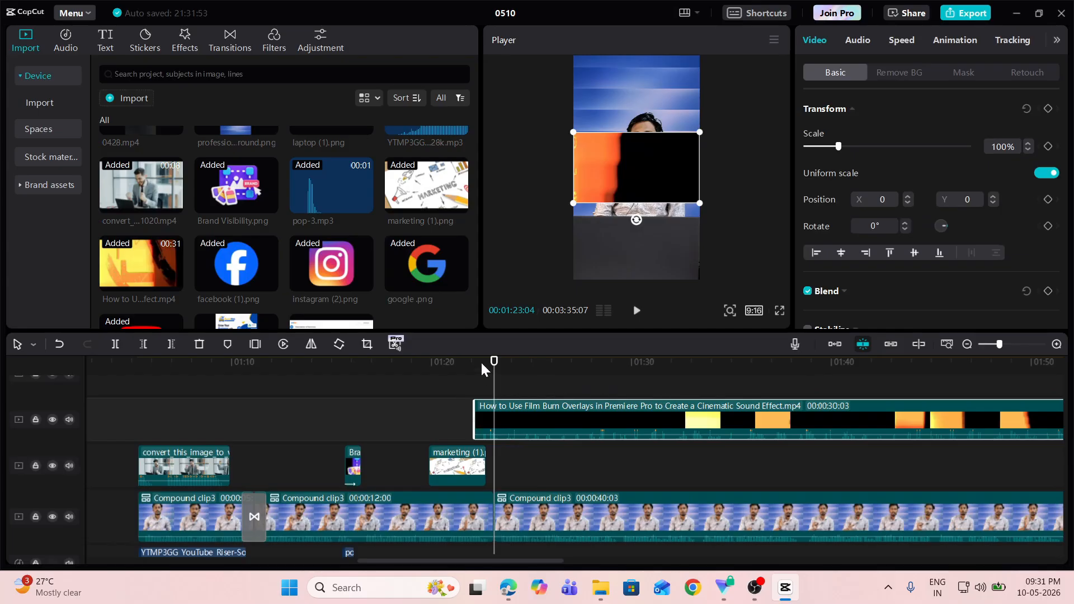
# - Preview the film burn clip from 00:01:22:05 and trim off everything after 00:01:23:07
pyautogui.moveTo(492, 365)
pyautogui.mouseDown()
pyautogui.moveTo(477, 364)
pyautogui.moveTo(589, 364)
pyautogui.moveTo(683, 386)
pyautogui.moveTo(1023, 419)
pyautogui.moveTo(476, 411)
pyautogui.mouseUp()
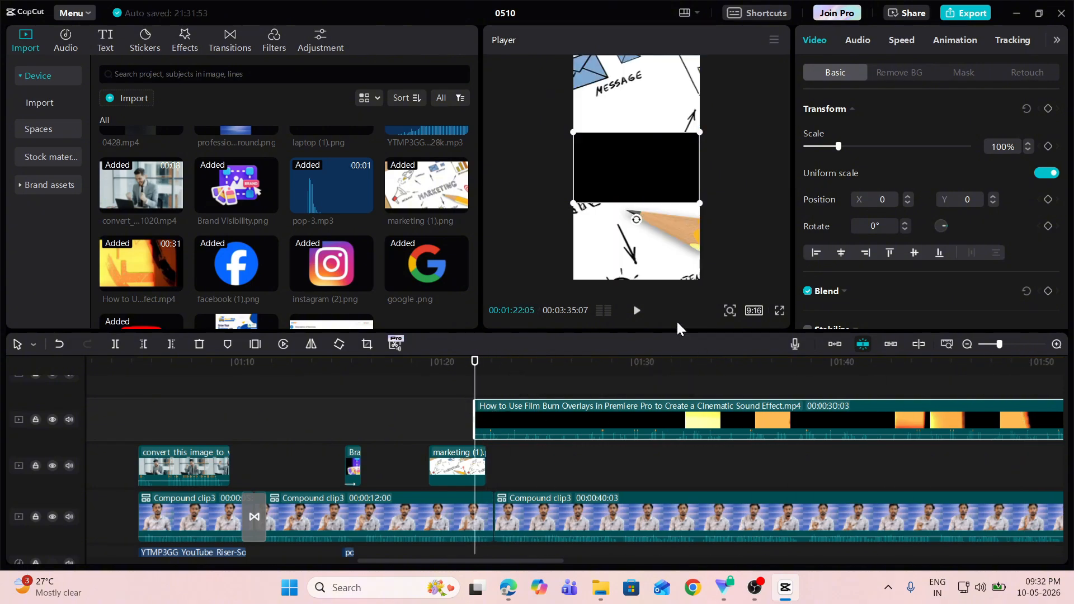
pyautogui.click(637, 310)
pyautogui.click(637, 311)
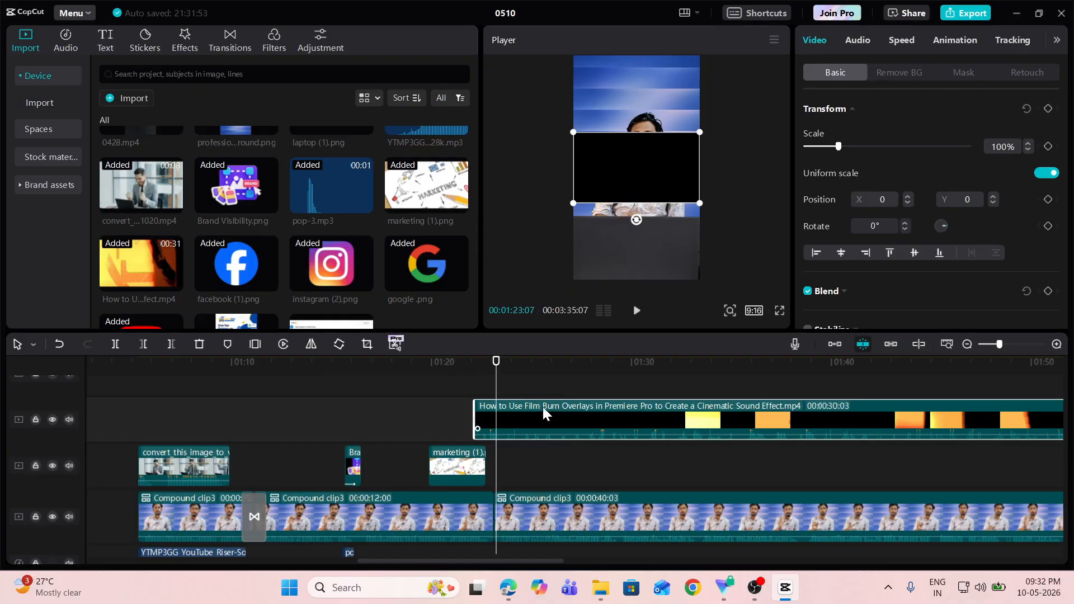
pyautogui.click(173, 344)
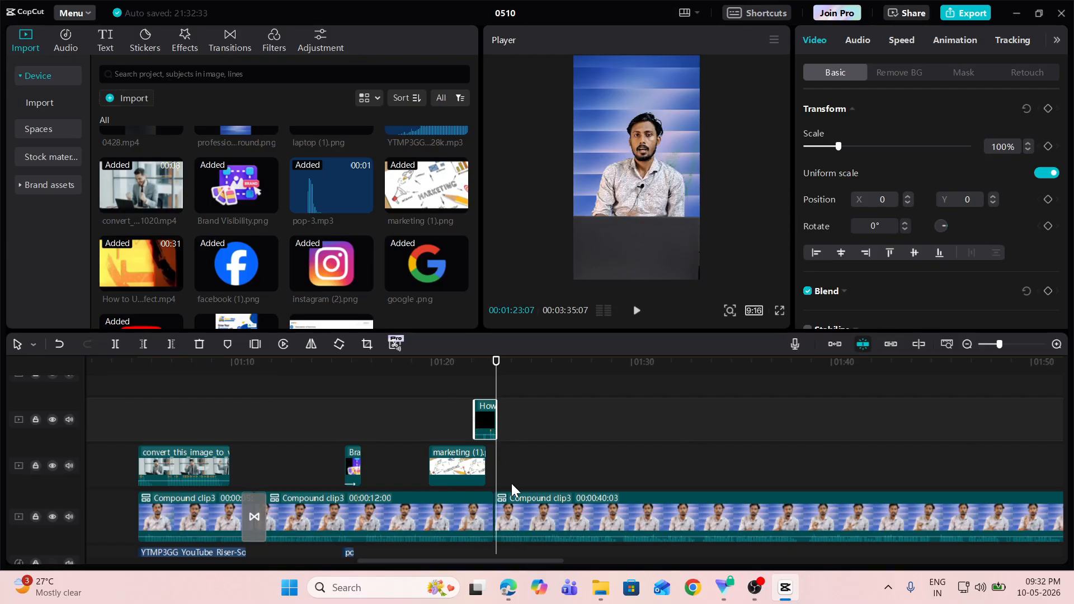
# - Move the film burn clip right so it spans the speaker cut at 00:01:23:04, and play it back to 00:01:23:21
pyautogui.moveTo(484, 419); pyautogui.dragTo(495, 419)
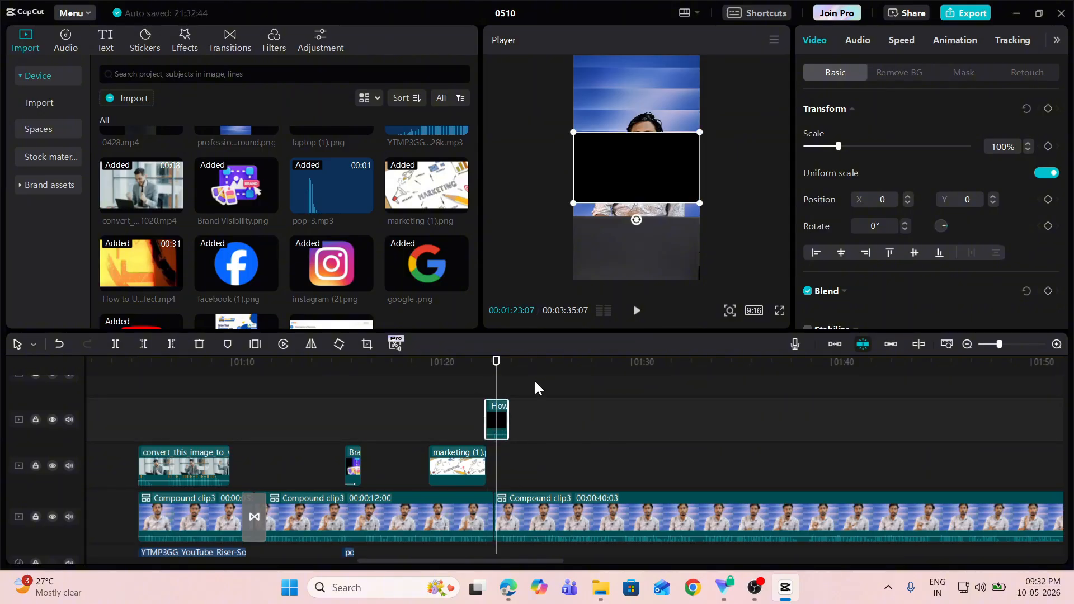
pyautogui.moveTo(496, 362); pyautogui.dragTo(549, 367)
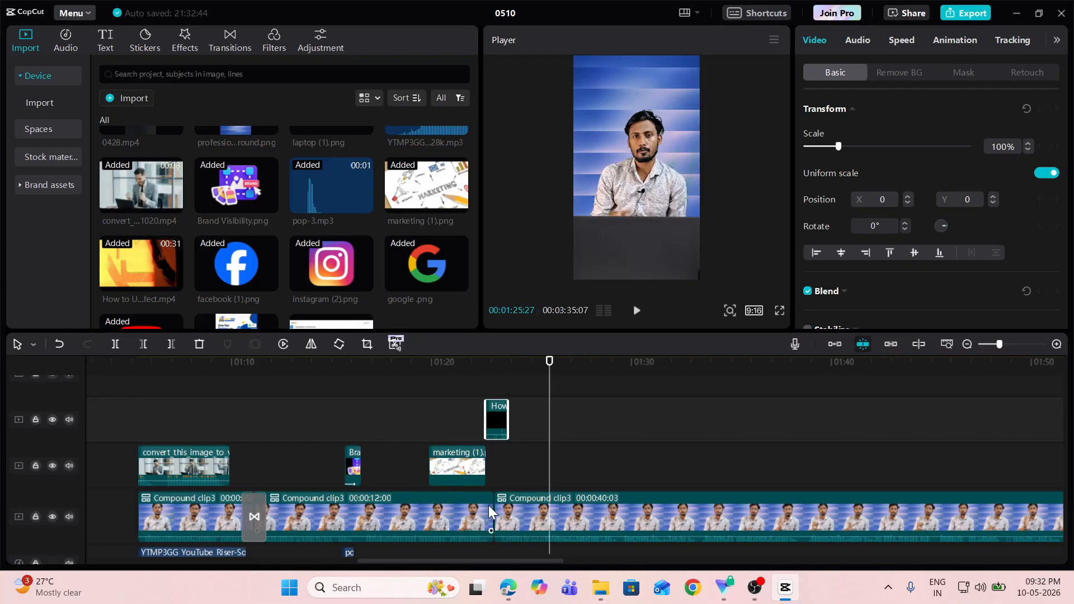
pyautogui.moveTo(498, 412); pyautogui.dragTo(501, 415)
pyautogui.moveTo(551, 364); pyautogui.dragTo(463, 362)
pyautogui.click(636, 311)
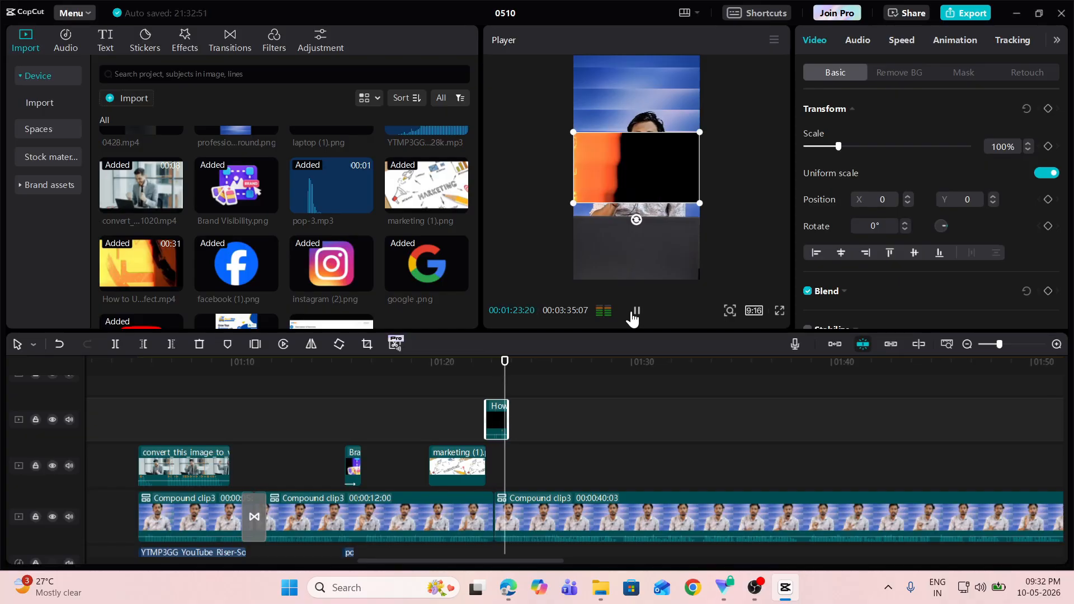
pyautogui.click(635, 312)
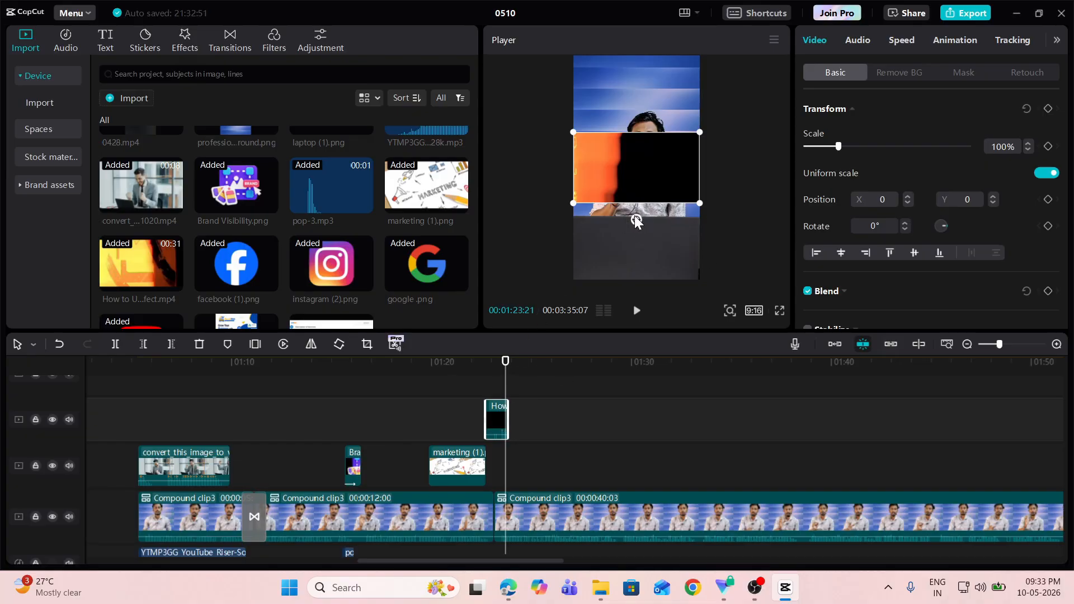
# - Rotate the film burn clip 90°, scale it to 190% centred at position 0, 0, and play it from 00:01:22:02
pyautogui.moveTo(635, 217); pyautogui.dragTo(566, 169)
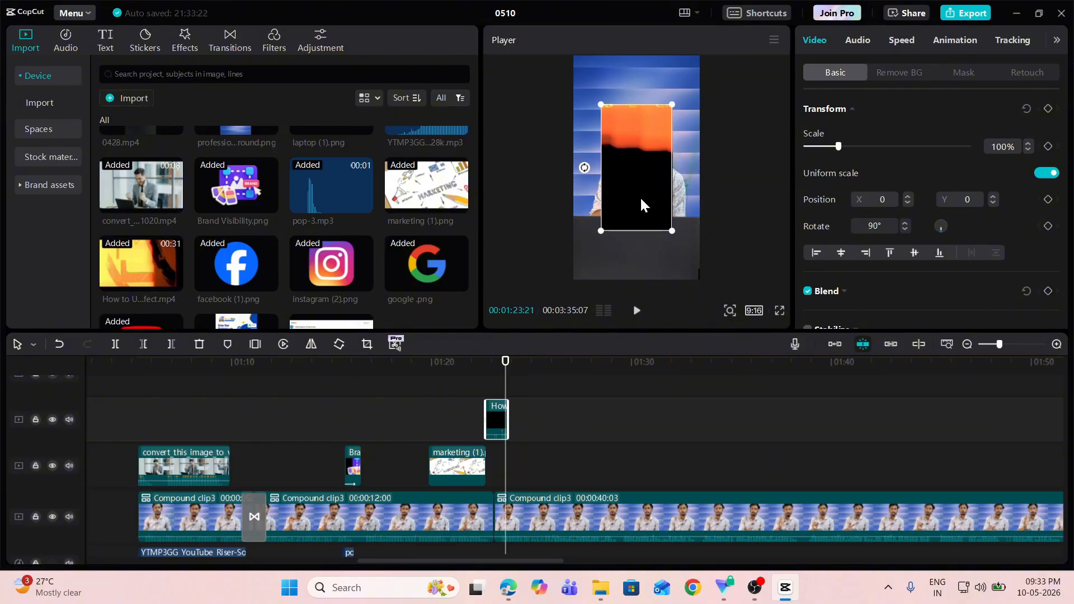
pyautogui.moveTo(634, 196); pyautogui.dragTo(609, 151)
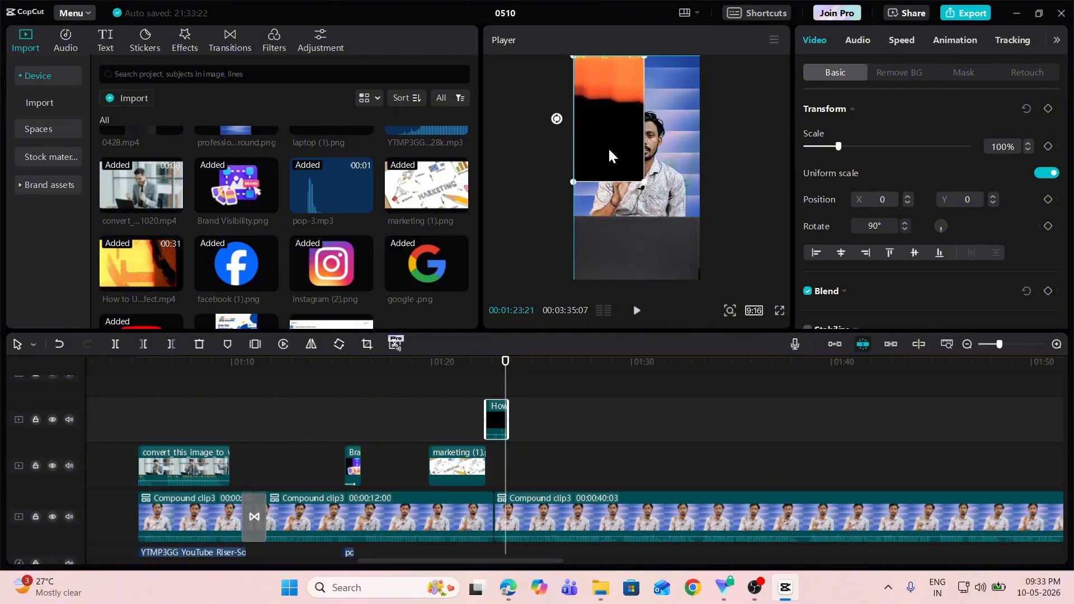
pyautogui.moveTo(644, 182); pyautogui.dragTo(663, 224)
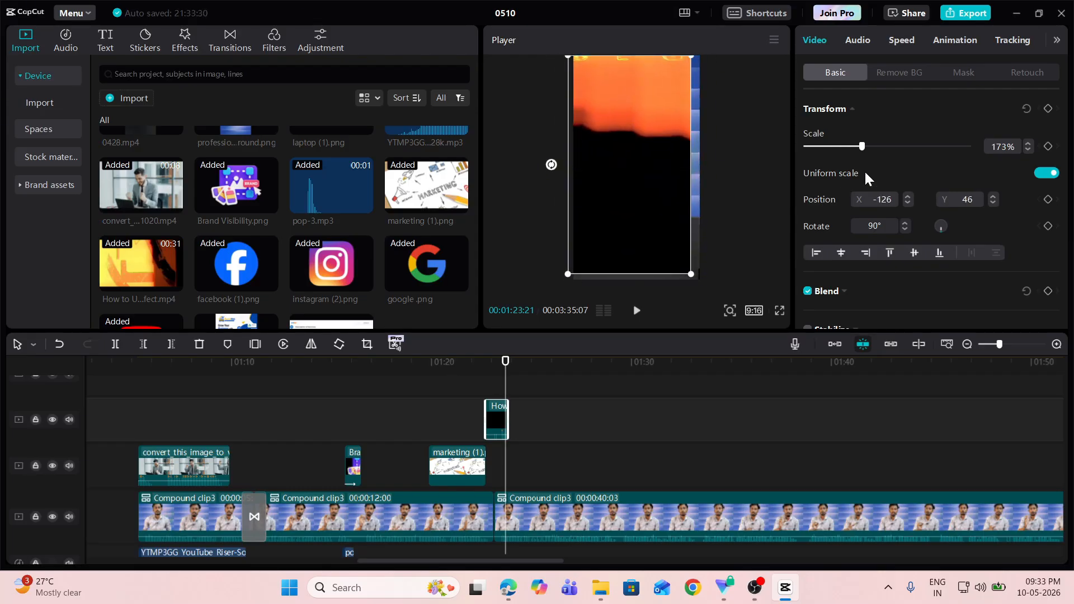
pyautogui.moveTo(861, 146); pyautogui.dragTo(867, 146)
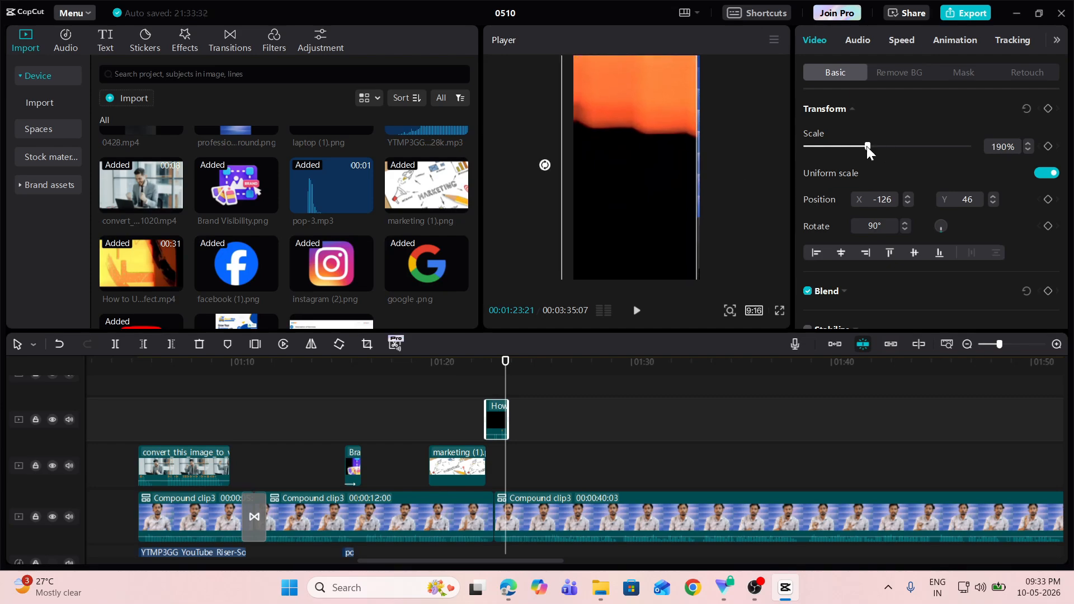
pyautogui.moveTo(652, 184); pyautogui.dragTo(658, 187)
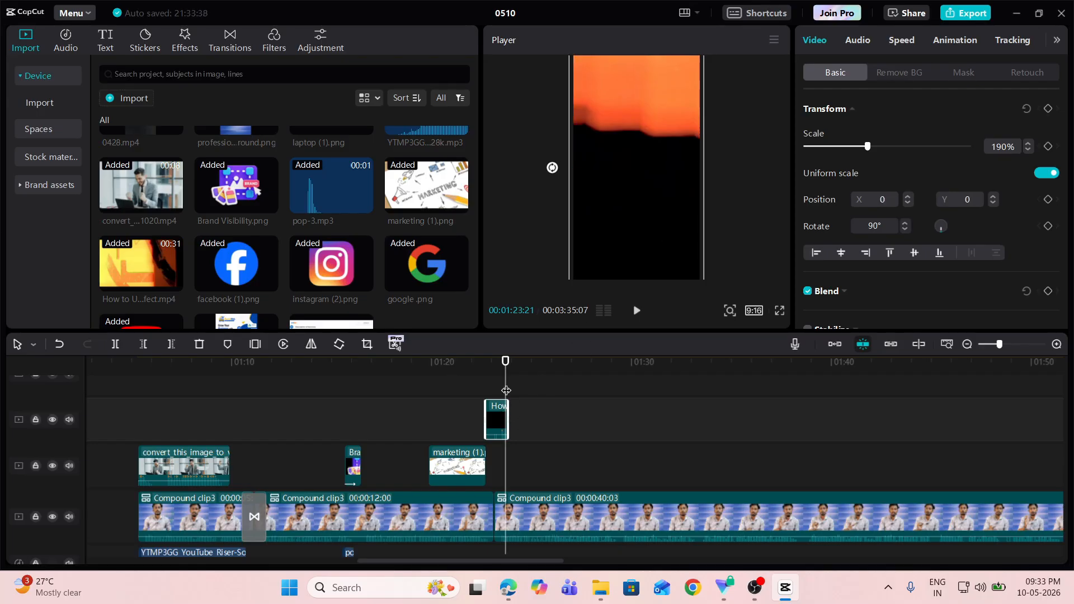
pyautogui.moveTo(507, 363); pyautogui.dragTo(473, 363)
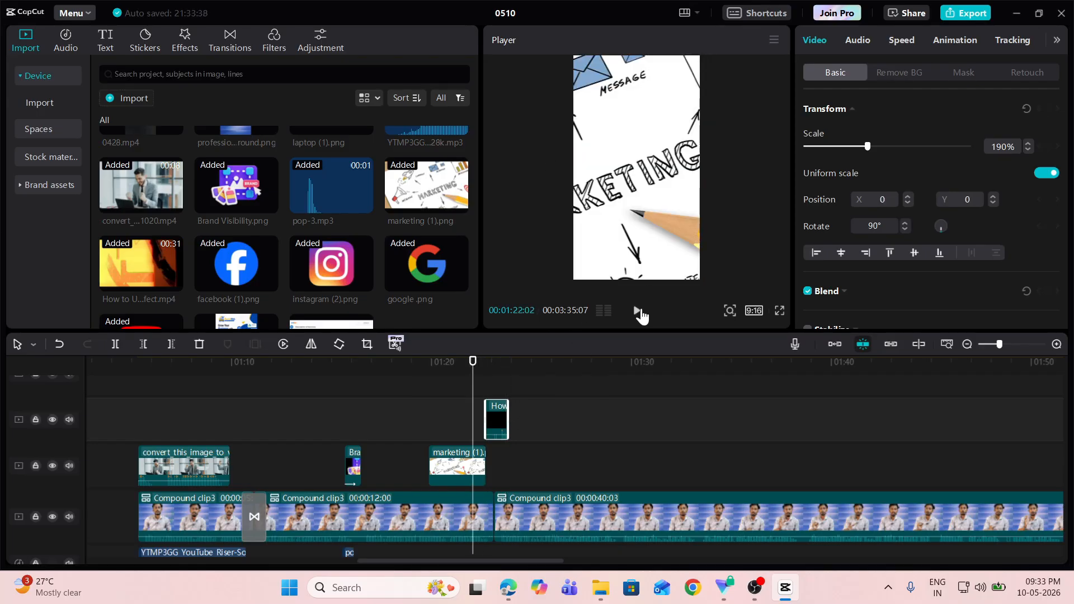
pyautogui.click(638, 312)
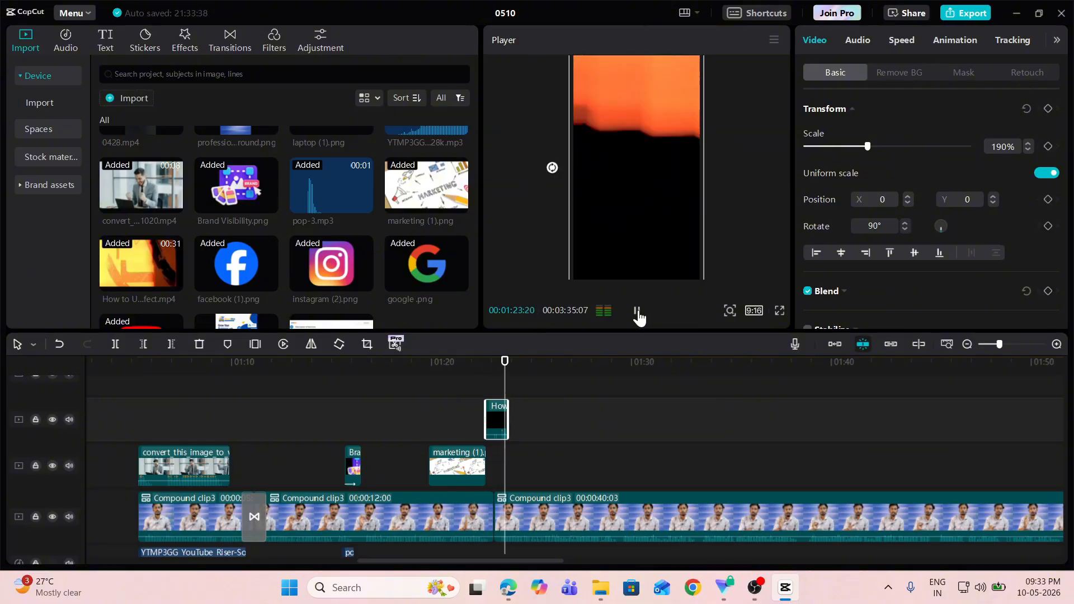
pyautogui.click(637, 312)
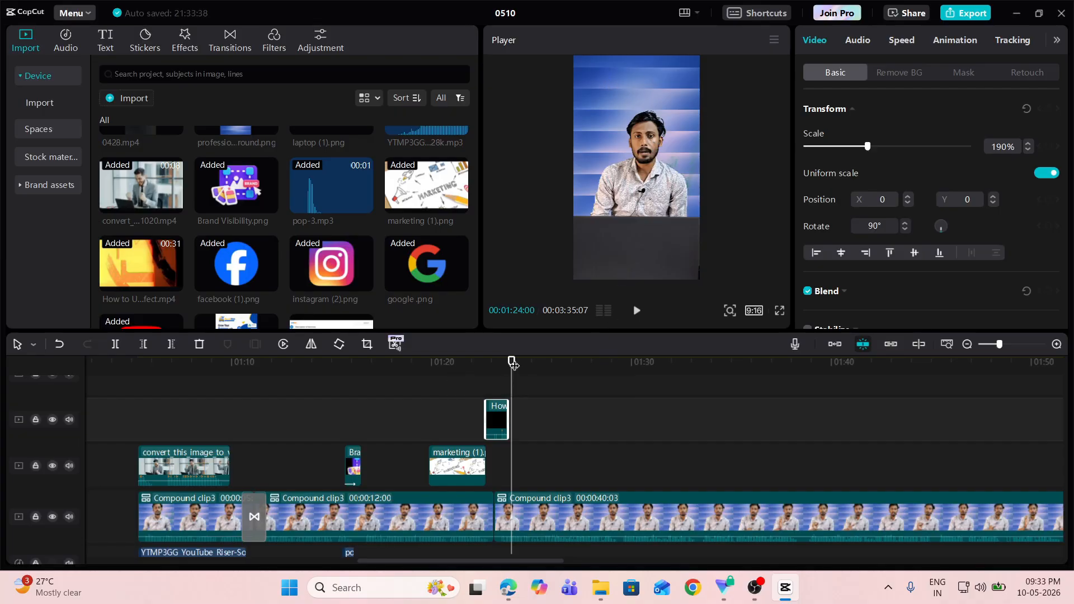
# - Set the film burn clip's blend mode to Screen and play the transition from 00:01:22:02
pyautogui.moveTo(511, 362); pyautogui.dragTo(494, 362)
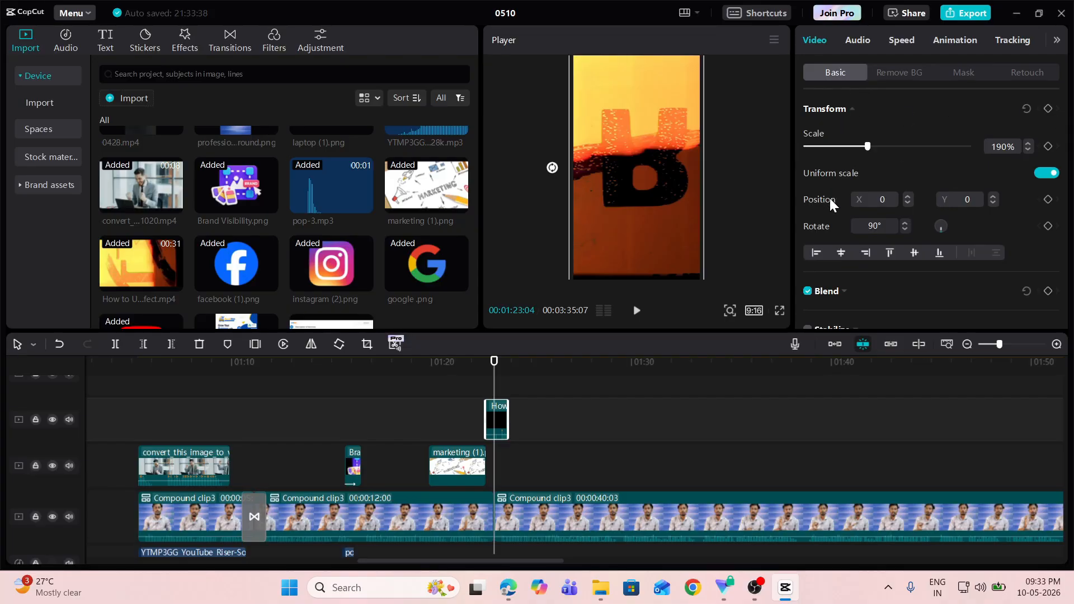
pyautogui.scroll(-1, 864, 294)
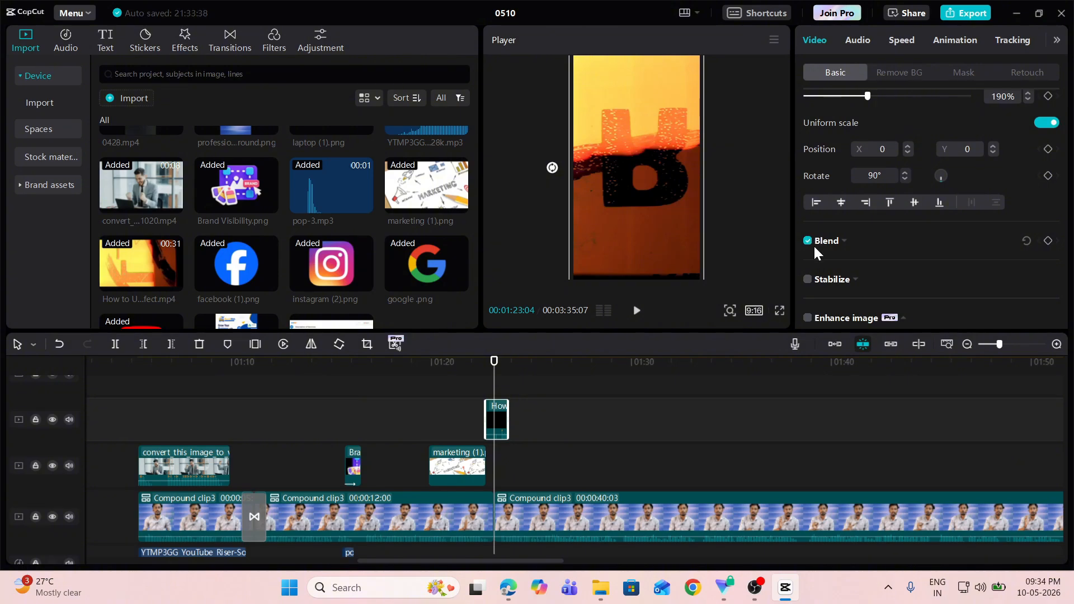
pyautogui.click(846, 248)
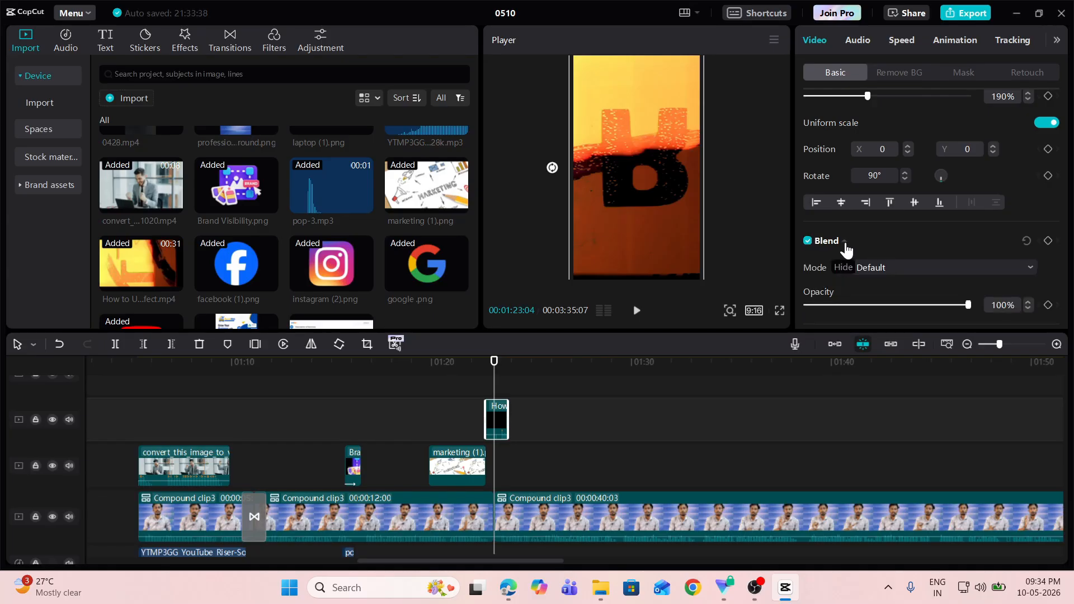
pyautogui.scroll(-1, 884, 230)
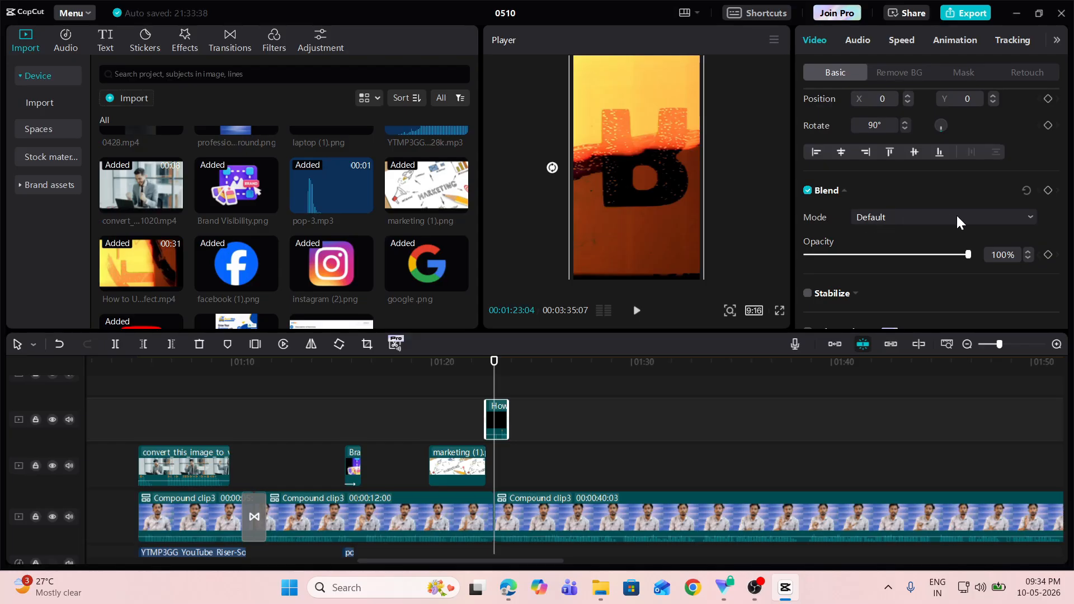
pyautogui.click(986, 218)
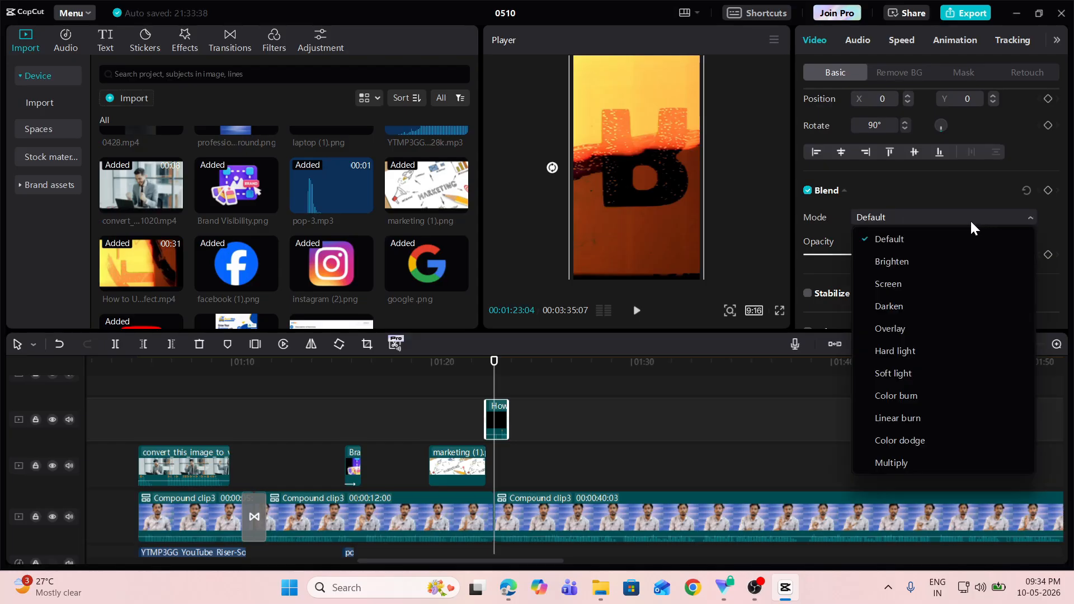
pyautogui.click(894, 286)
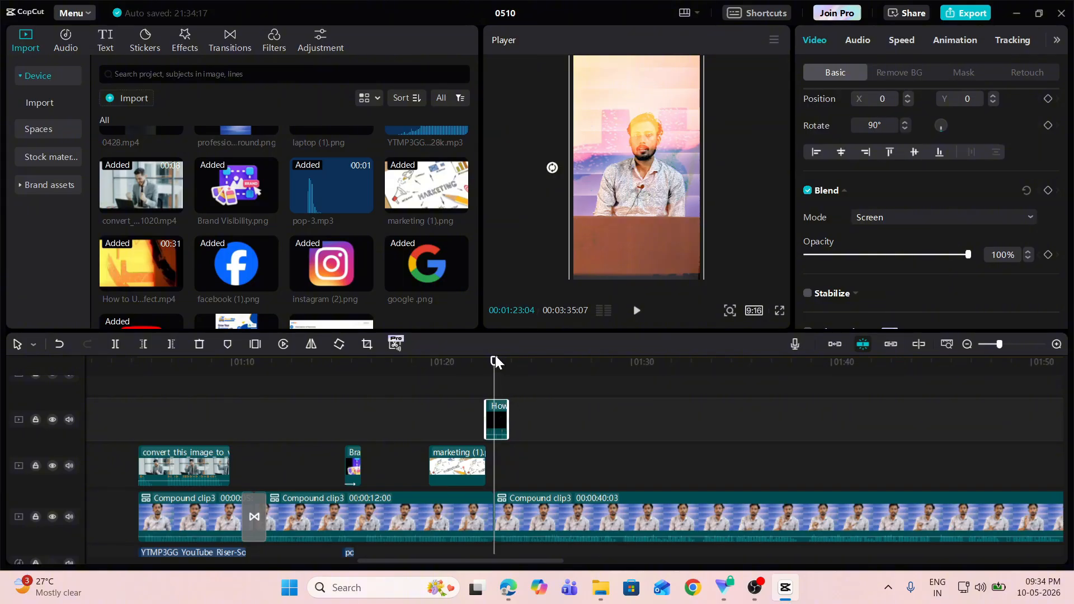
pyautogui.moveTo(496, 361); pyautogui.dragTo(472, 362)
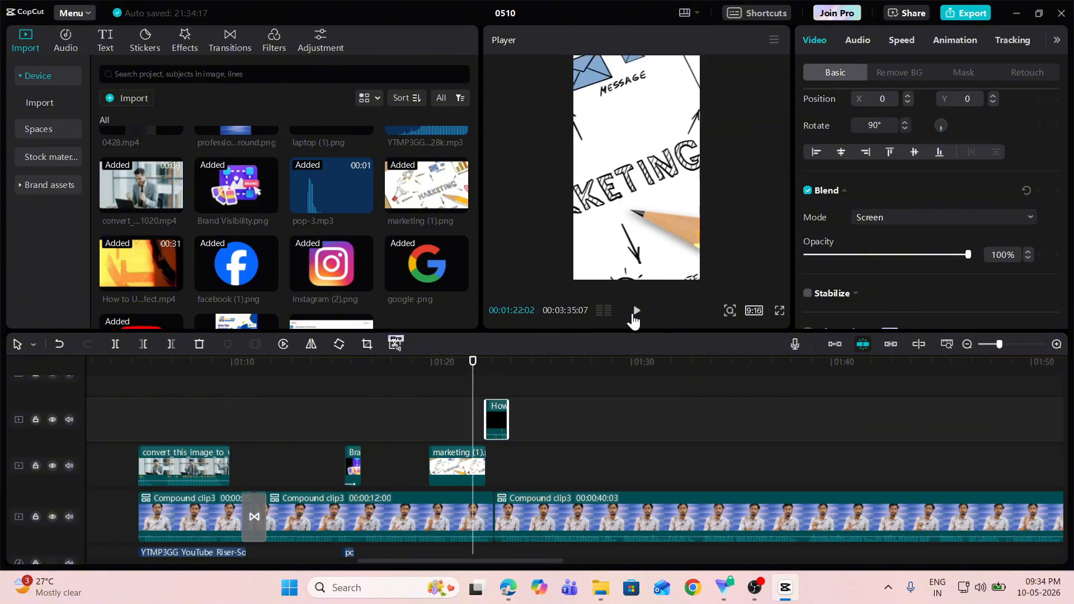
pyautogui.click(635, 317)
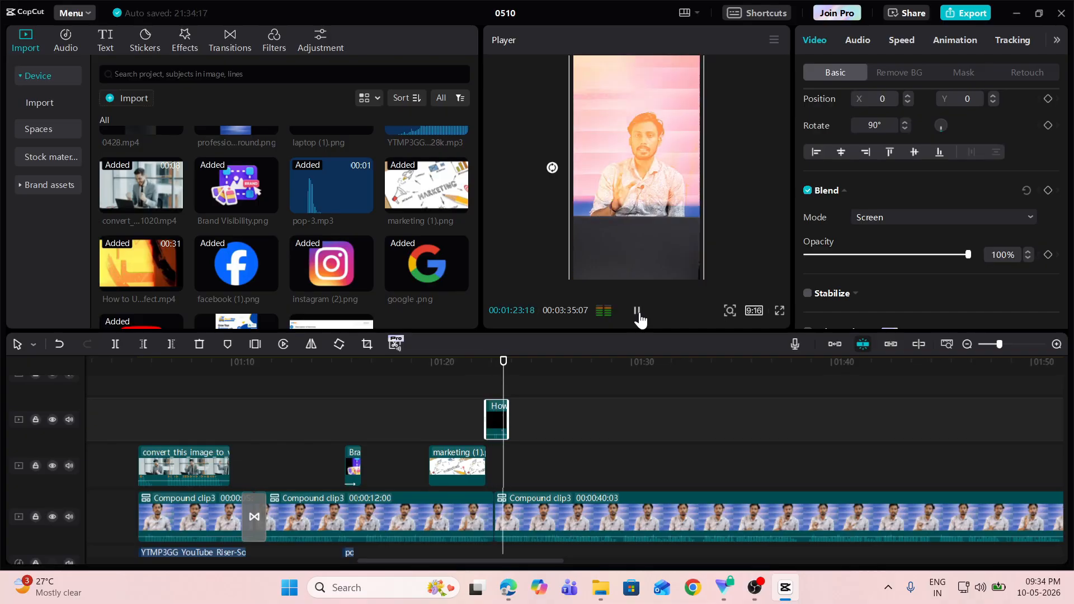
pyautogui.click(640, 317)
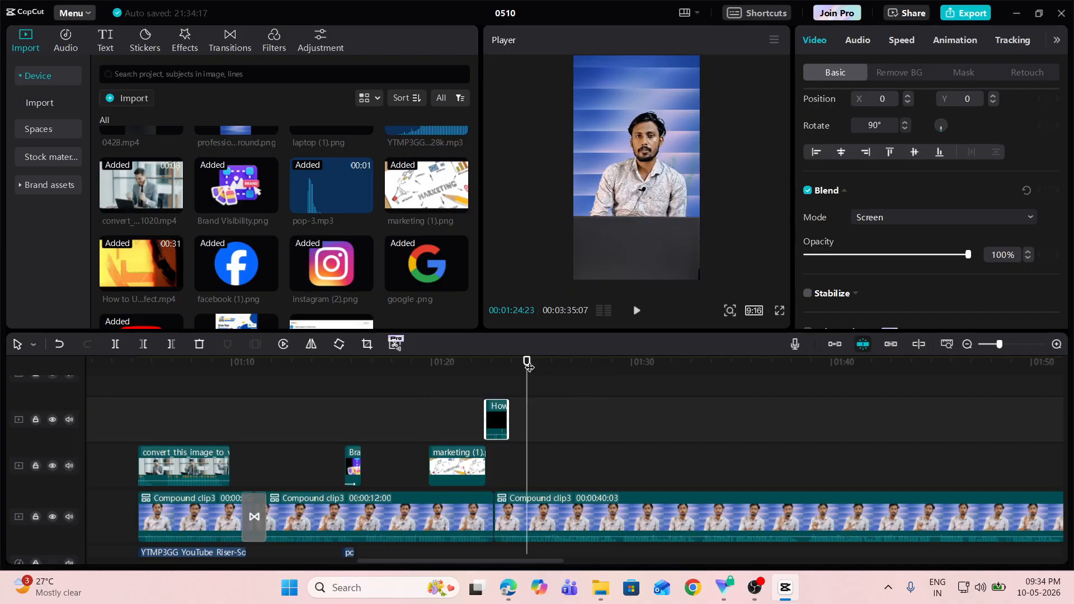
# - Go back to the finished edit at the start of the timeline and play from 00:00:16:14 through the logo overlays
pyautogui.moveTo(527, 365); pyautogui.dragTo(89, 365)
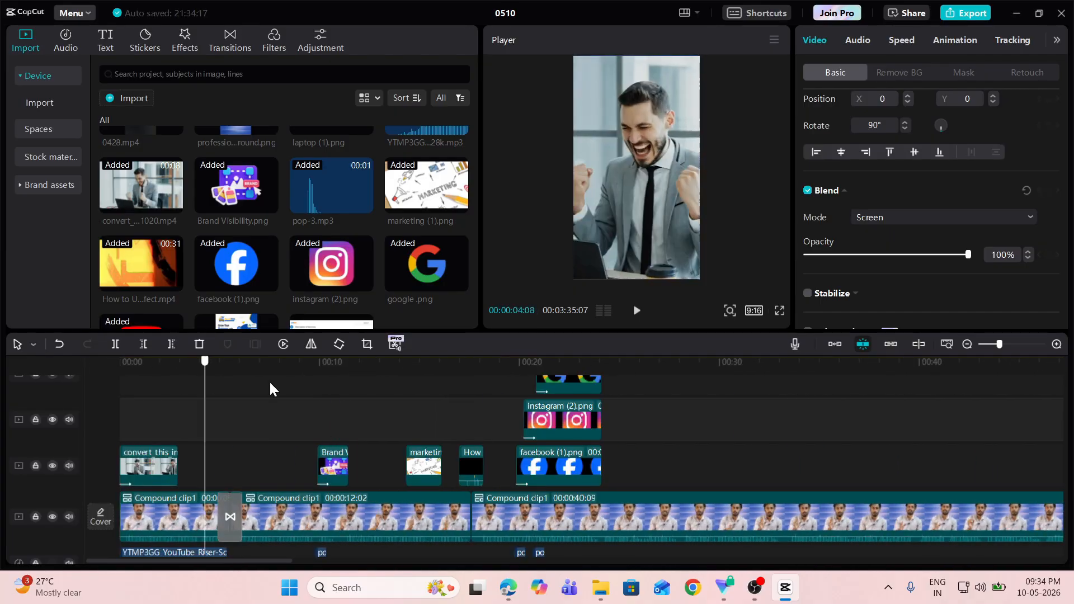
pyautogui.moveTo(271, 383); pyautogui.dragTo(449, 400)
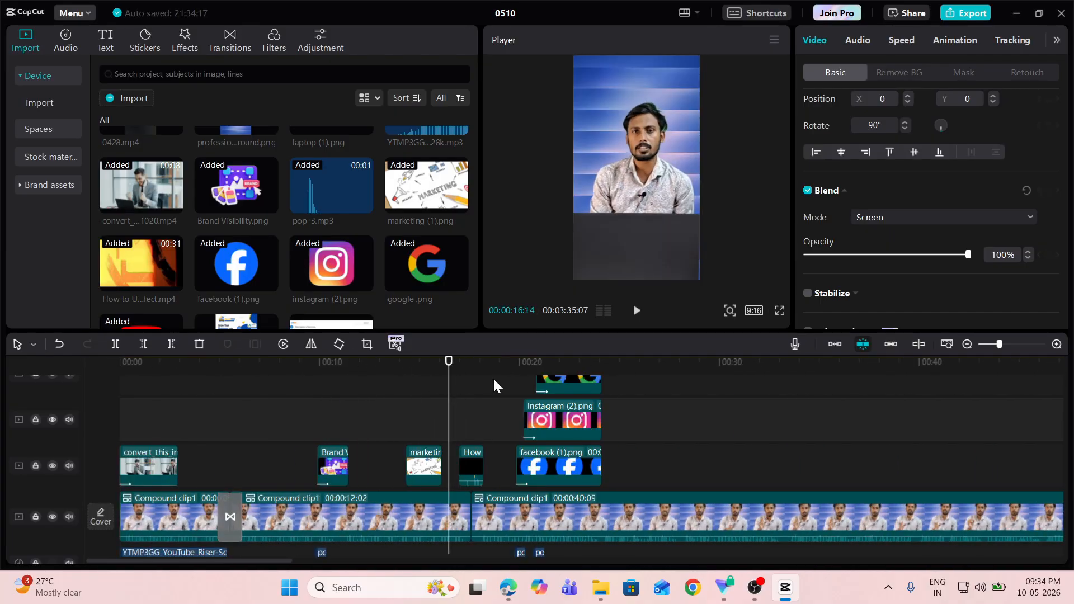
pyautogui.click(636, 311)
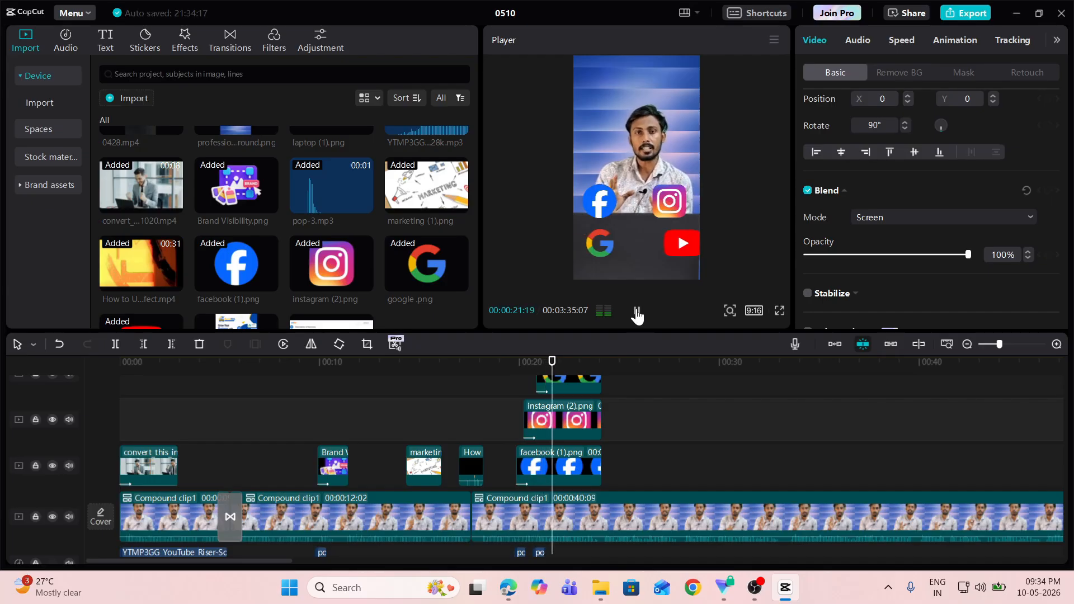
pyautogui.click(636, 311)
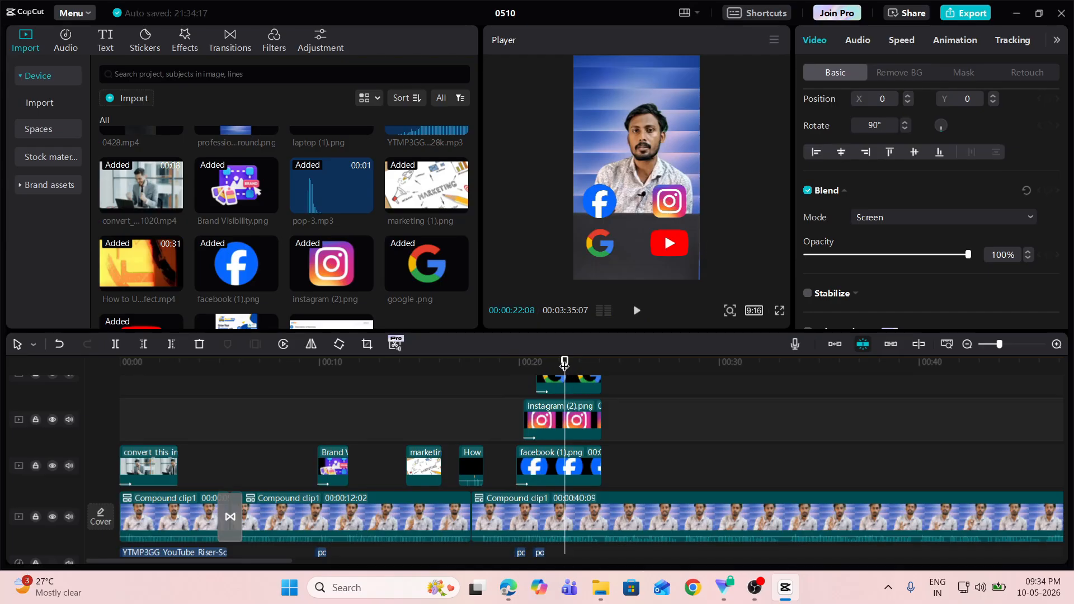
# - Examine how the pop sound effects line up with the starts of the Facebook, Instagram, Google and YouTube logo clips in the finished edit
pyautogui.moveTo(564, 364); pyautogui.dragTo(528, 365)
pyautogui.scroll(-2, 554, 459)
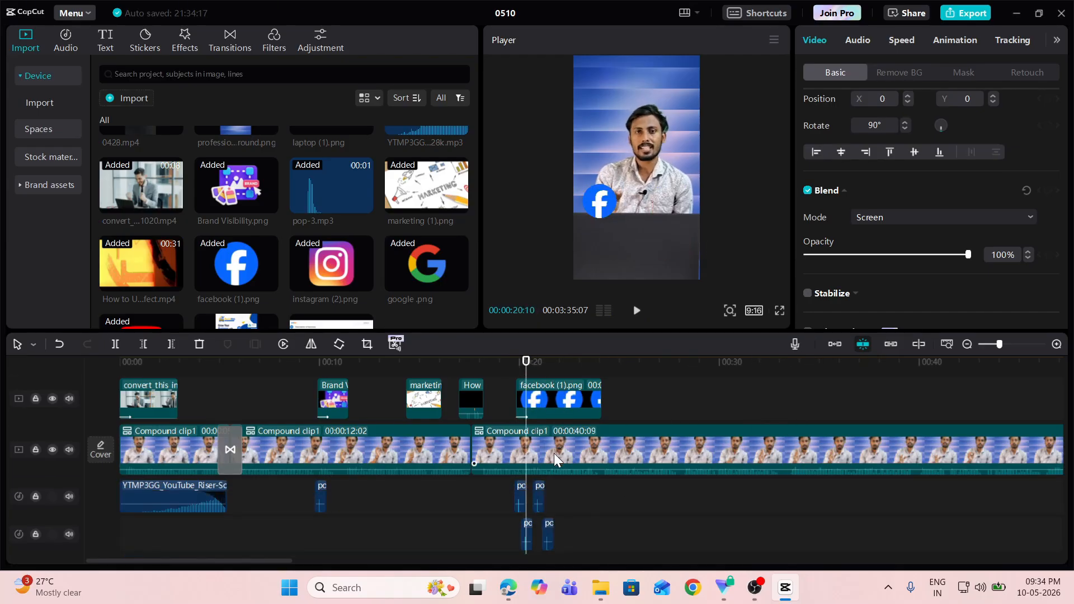
pyautogui.scroll(-1, 554, 458)
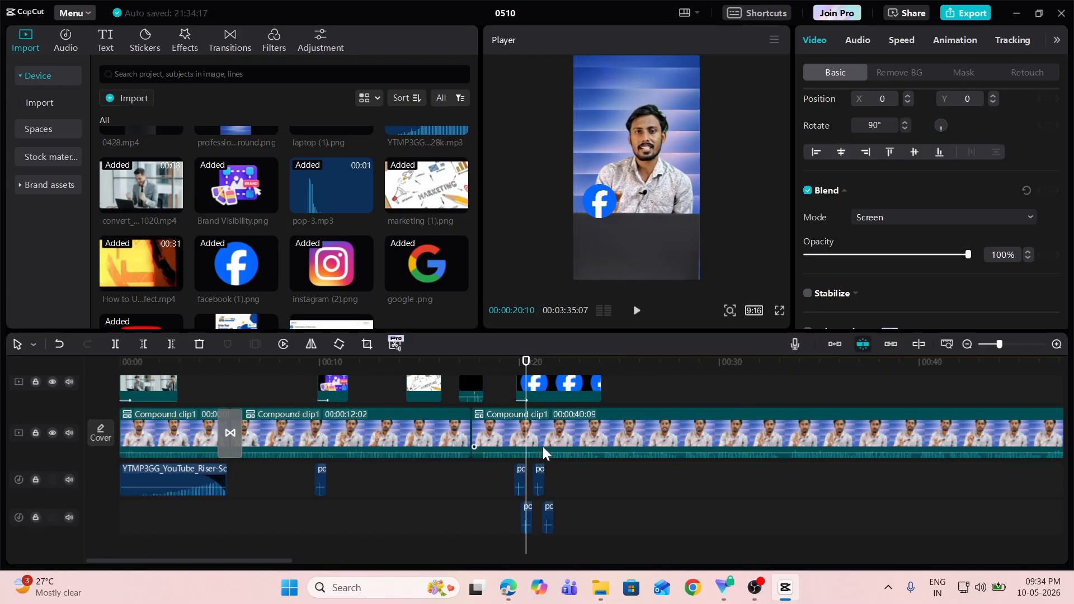
pyautogui.scroll(2, 543, 446)
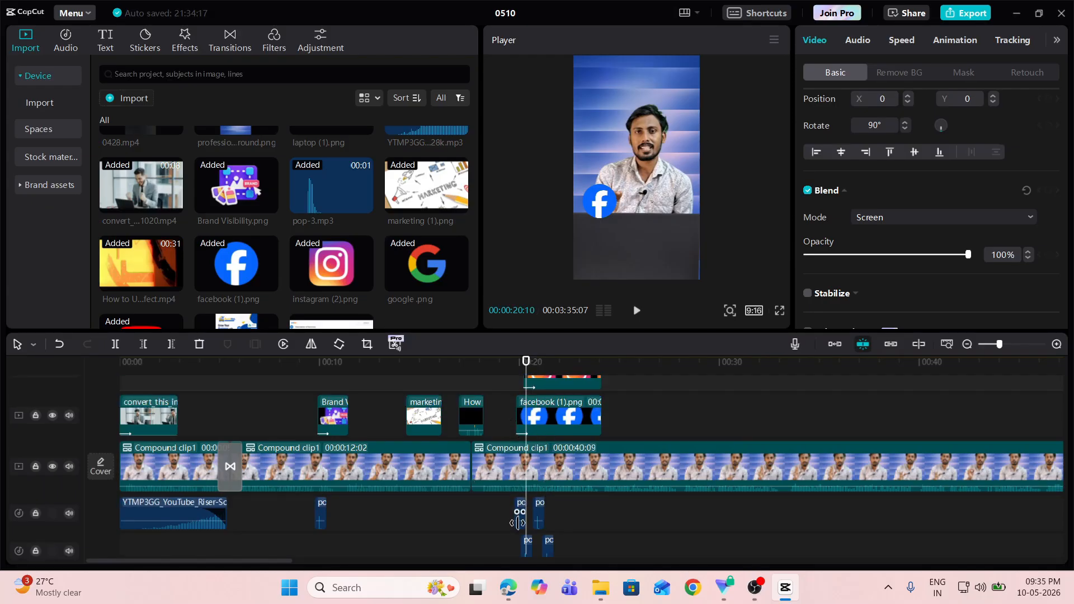
pyautogui.scroll(3, 607, 458)
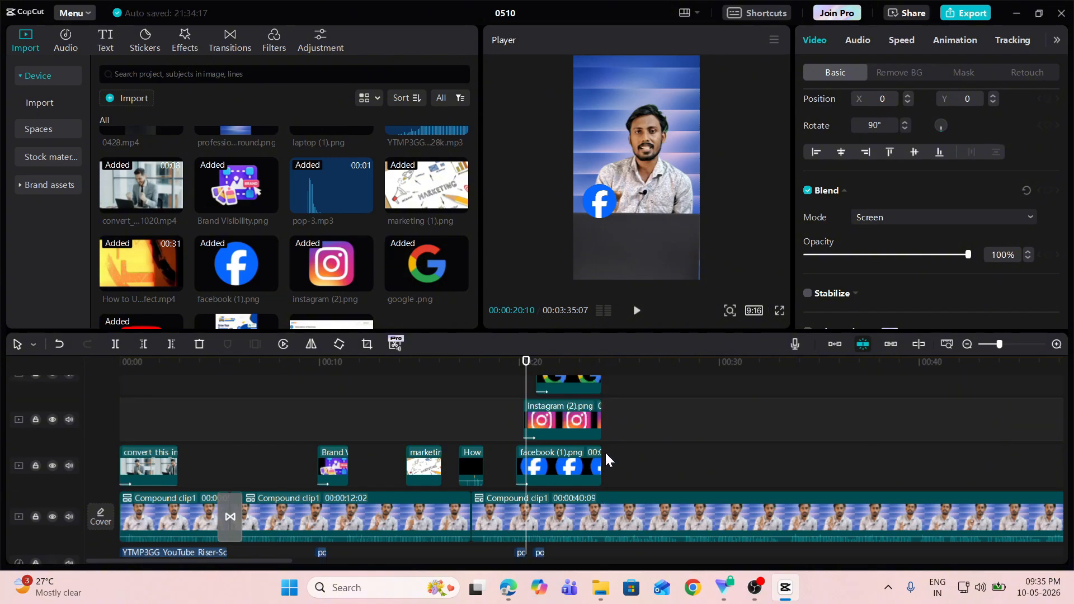
pyautogui.scroll(-3, 526, 422)
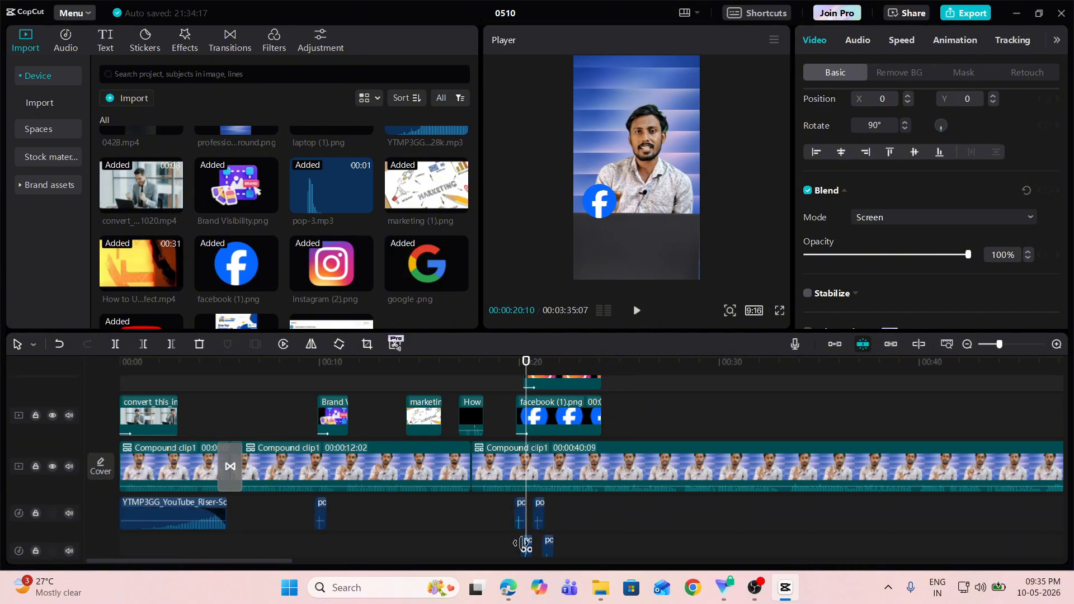
pyautogui.scroll(3, 554, 487)
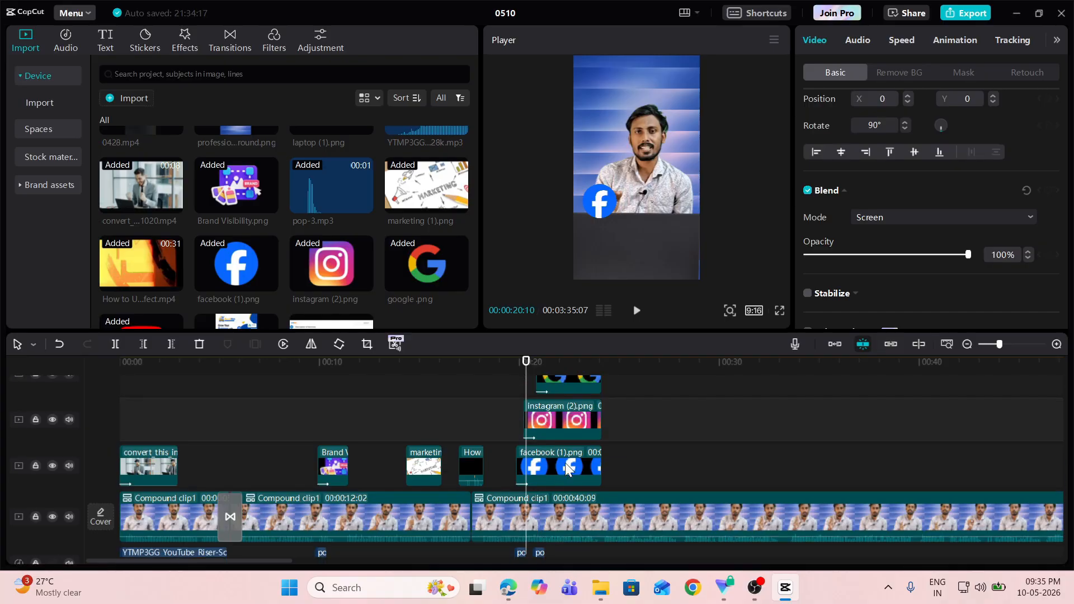
pyautogui.scroll(2, 566, 467)
pyautogui.moveTo(526, 364)
pyautogui.mouseDown()
pyautogui.moveTo(546, 363)
pyautogui.moveTo(536, 363)
pyautogui.mouseUp()
pyautogui.scroll(-5, 558, 433)
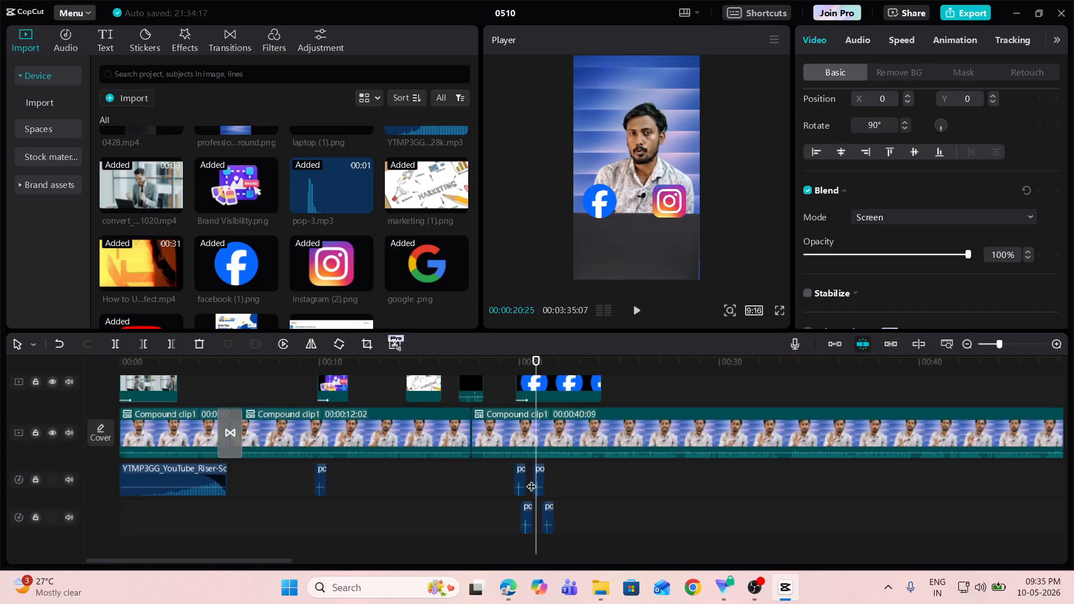
pyautogui.scroll(3, 576, 469)
pyautogui.scroll(5, 592, 466)
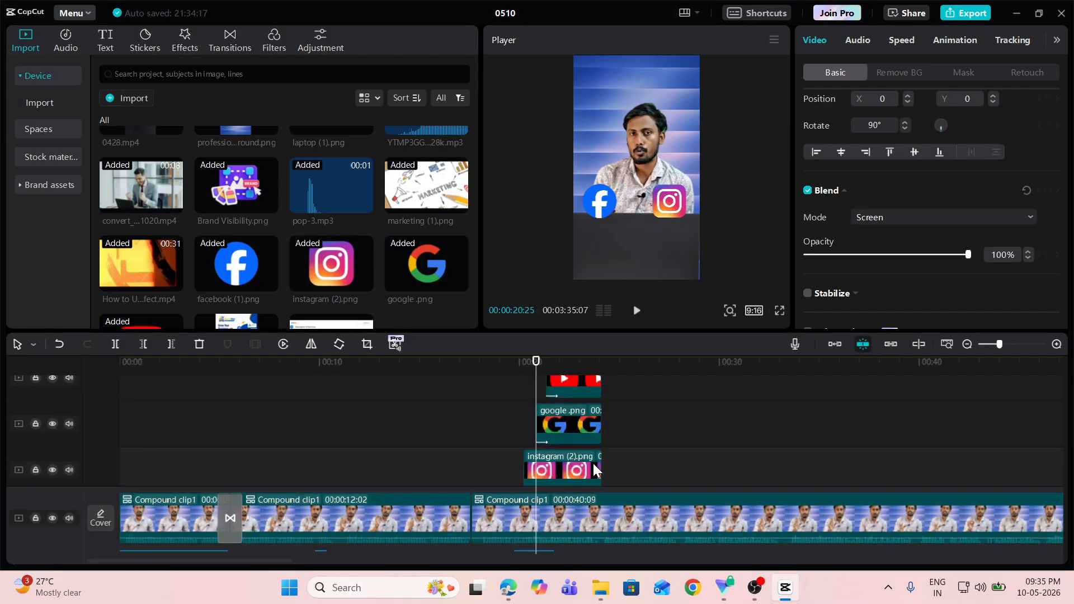
pyautogui.moveTo(538, 365); pyautogui.dragTo(546, 366)
pyautogui.scroll(-3, 546, 401)
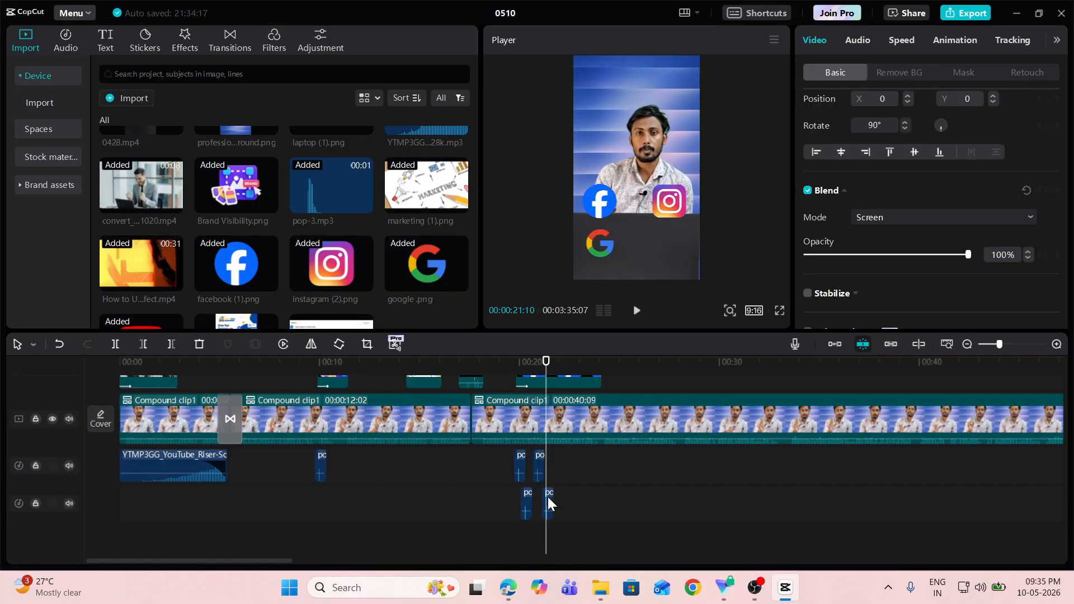
pyautogui.click(547, 508)
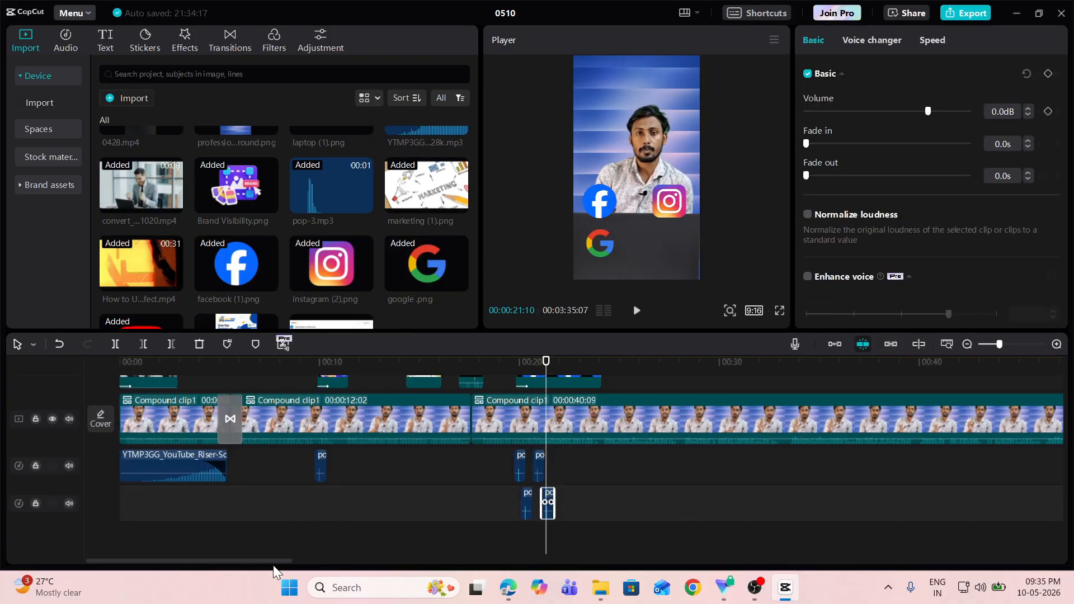
# - Play the rebuilt edit from 00:01:23:16 past the film burn and add facebook (1).png above the speaker clip at 00:01:25:06
pyautogui.moveTo(274, 566); pyautogui.dragTo(553, 563)
pyautogui.scroll(4, 502, 486)
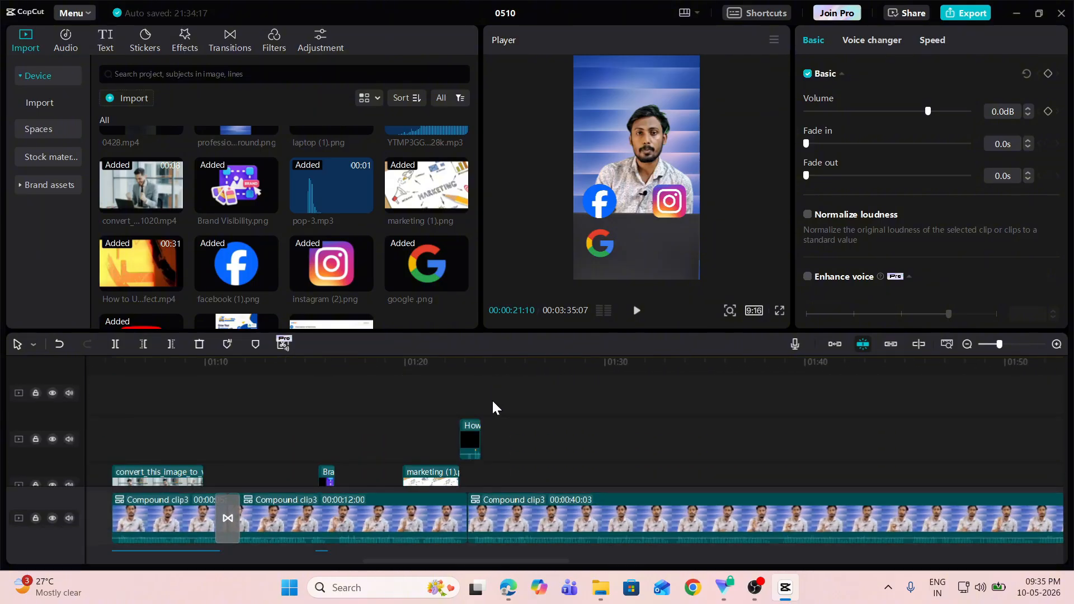
pyautogui.click(498, 409)
pyautogui.click(476, 358)
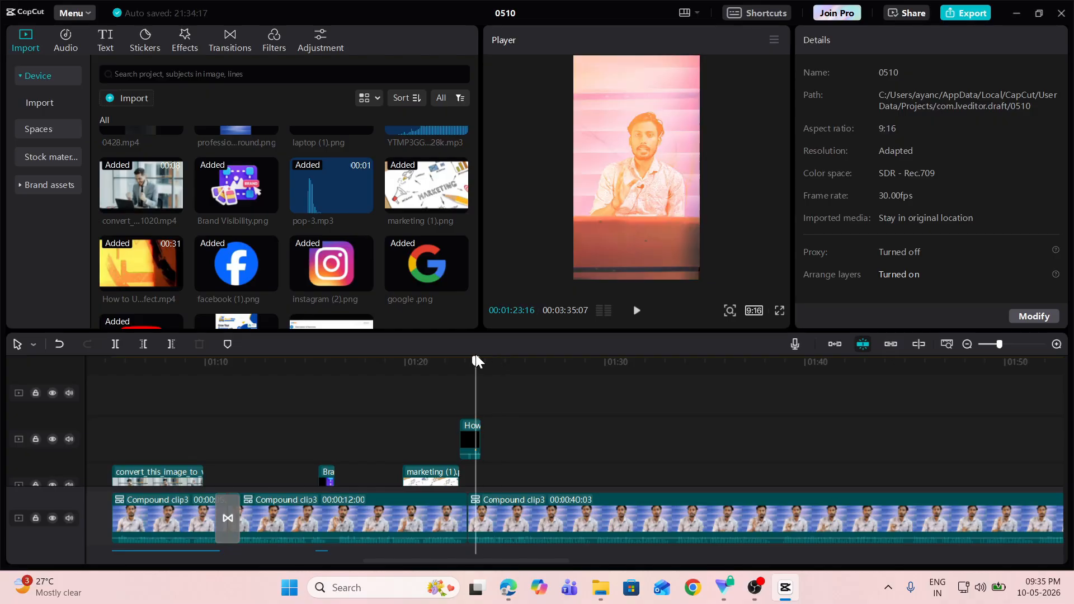
pyautogui.click(637, 311)
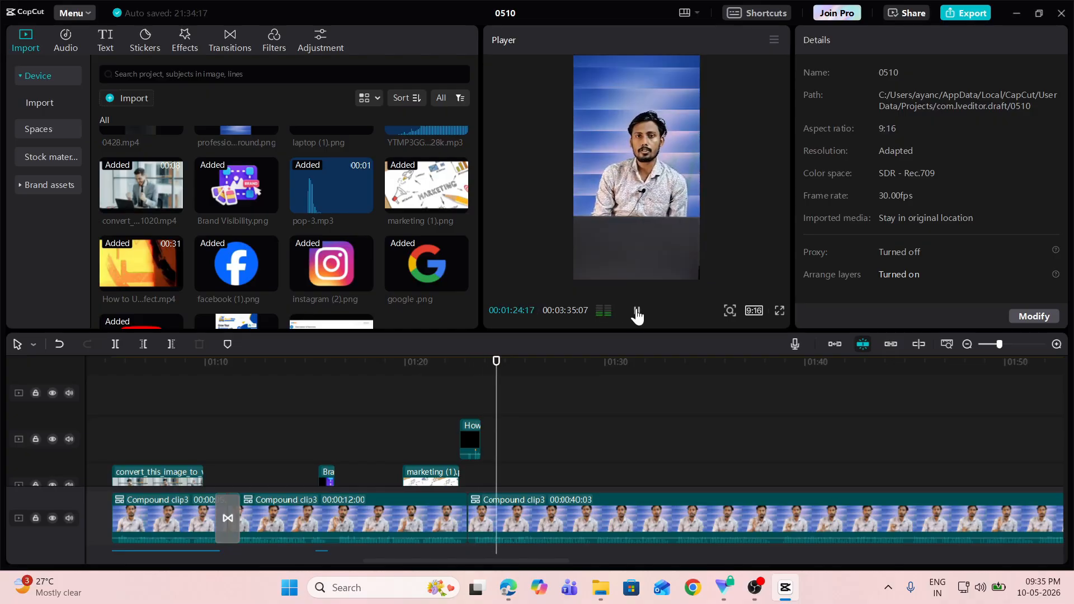
pyautogui.click(638, 311)
pyautogui.moveTo(513, 361); pyautogui.dragTo(509, 361)
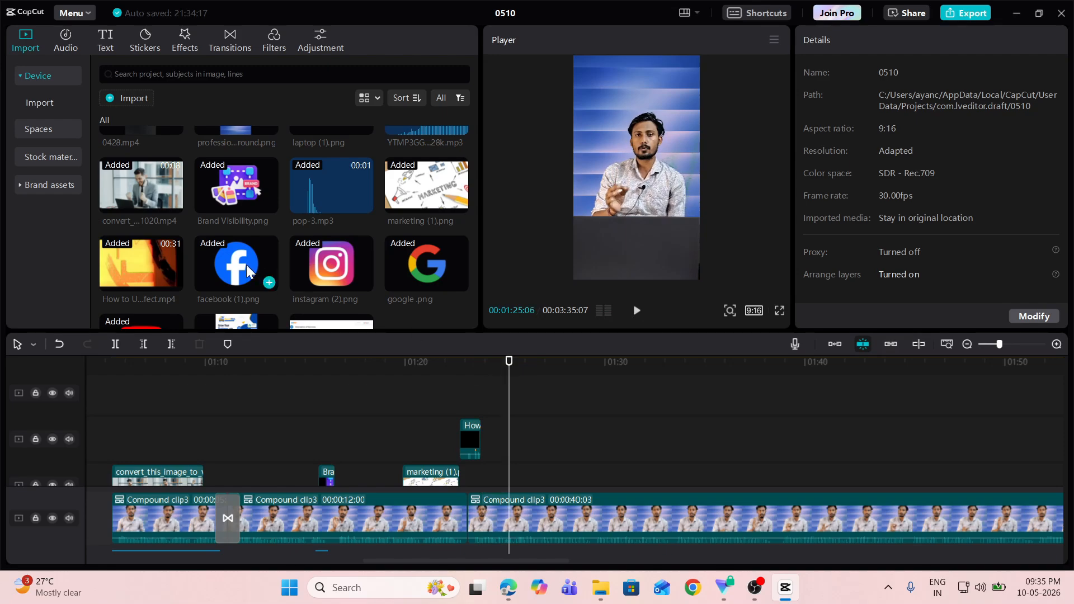
pyautogui.moveTo(236, 257); pyautogui.dragTo(512, 440)
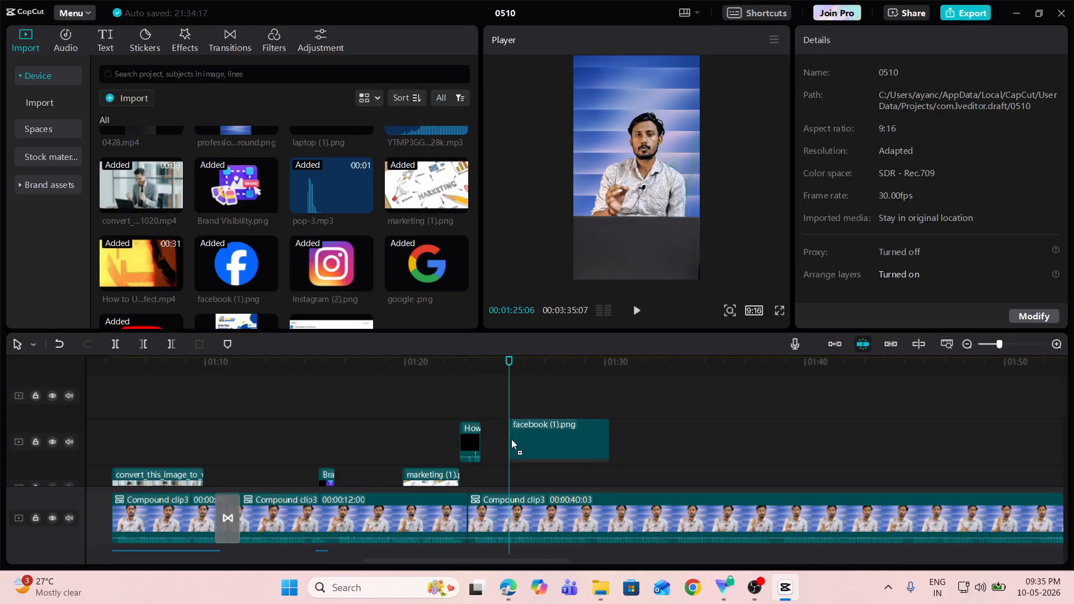
# - Switch to Canva in the browser, dismiss the custom size dialog, and open the recent 500 × 500 px youtube logo design
pyautogui.moveTo(507, 590)
pyautogui.click(460, 522)
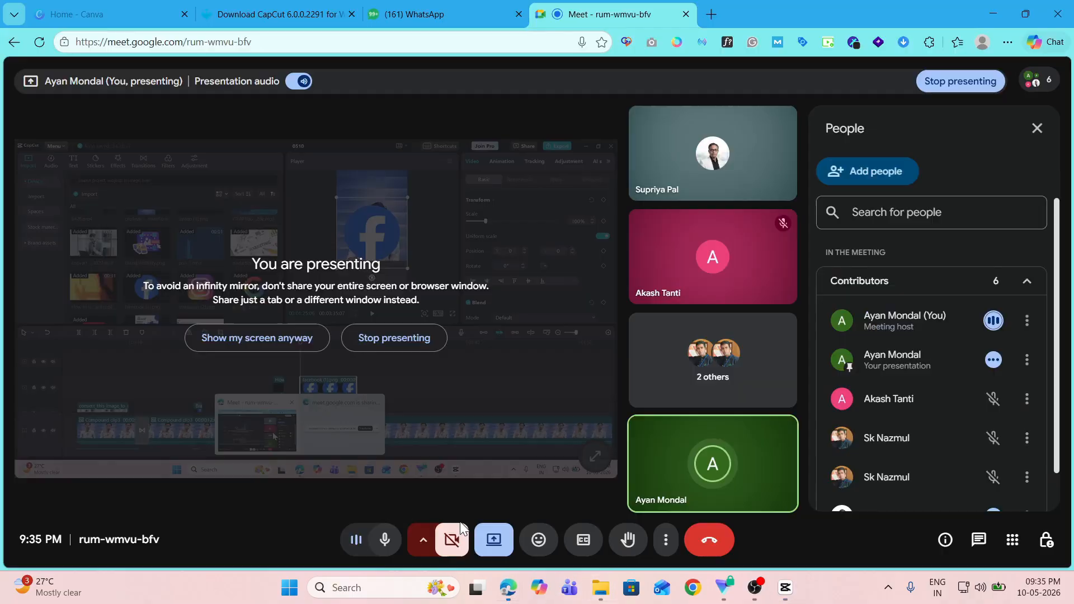
pyautogui.click(101, 10)
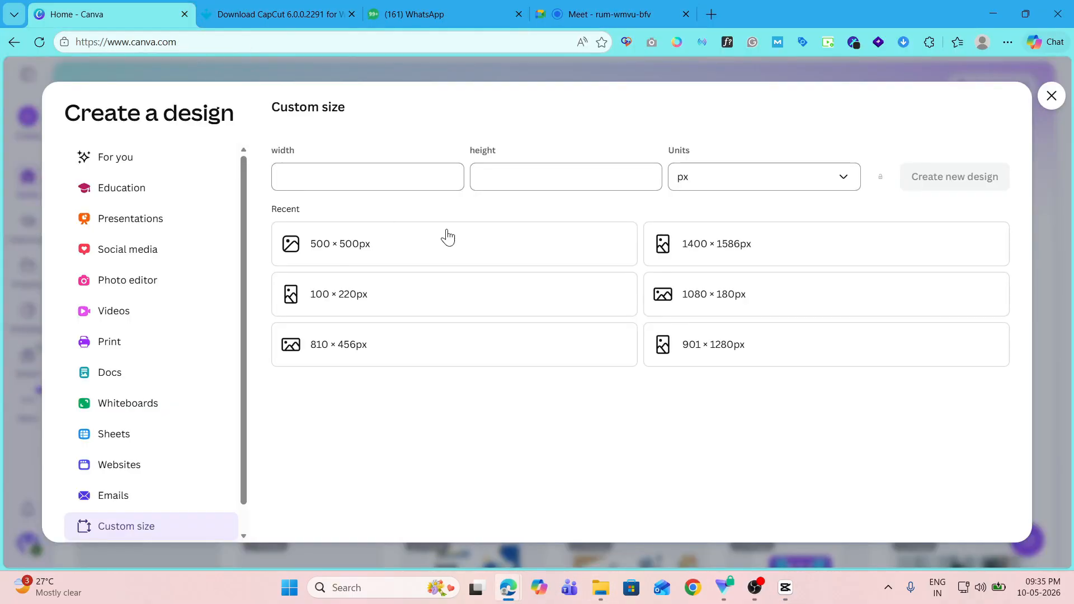
pyautogui.click(1050, 96)
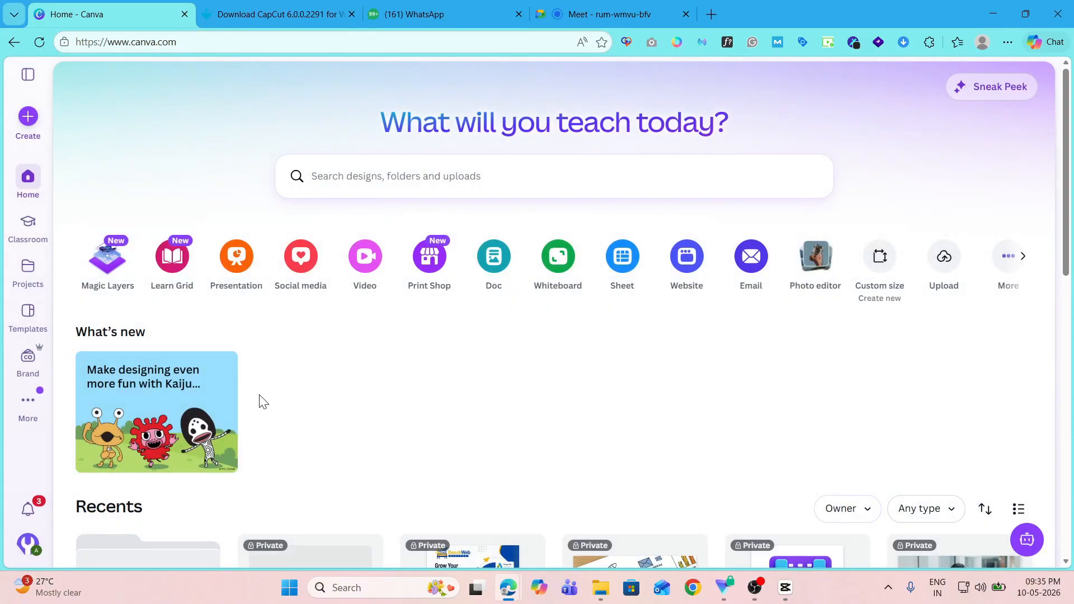
pyautogui.scroll(-5, 261, 401)
pyautogui.click(307, 320)
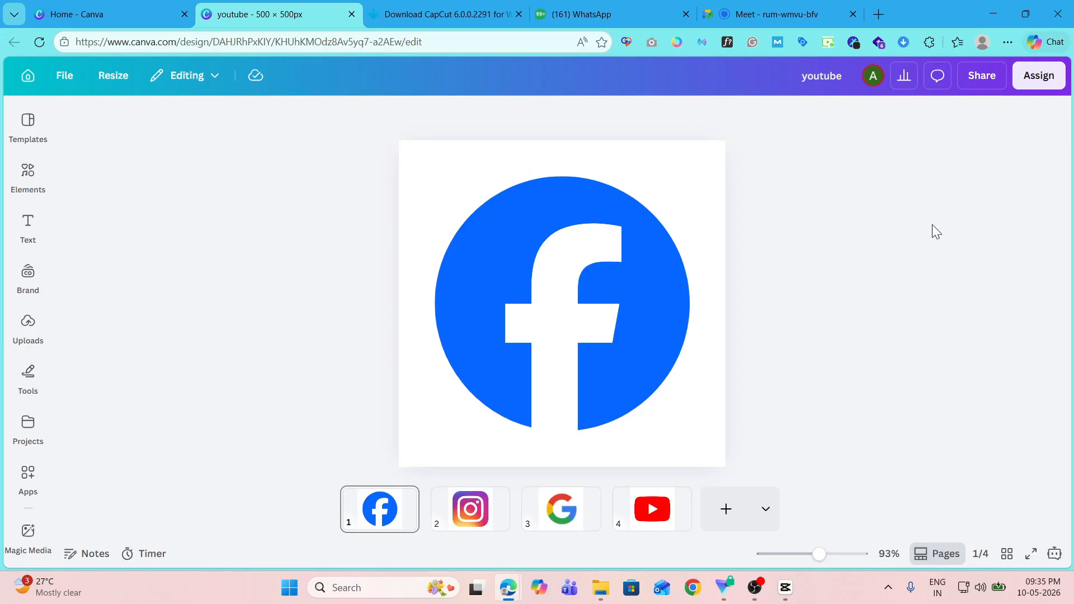
# - Open the logo design's PNG download settings and restrict the download to page 1, the Facebook logo
pyautogui.click(981, 77)
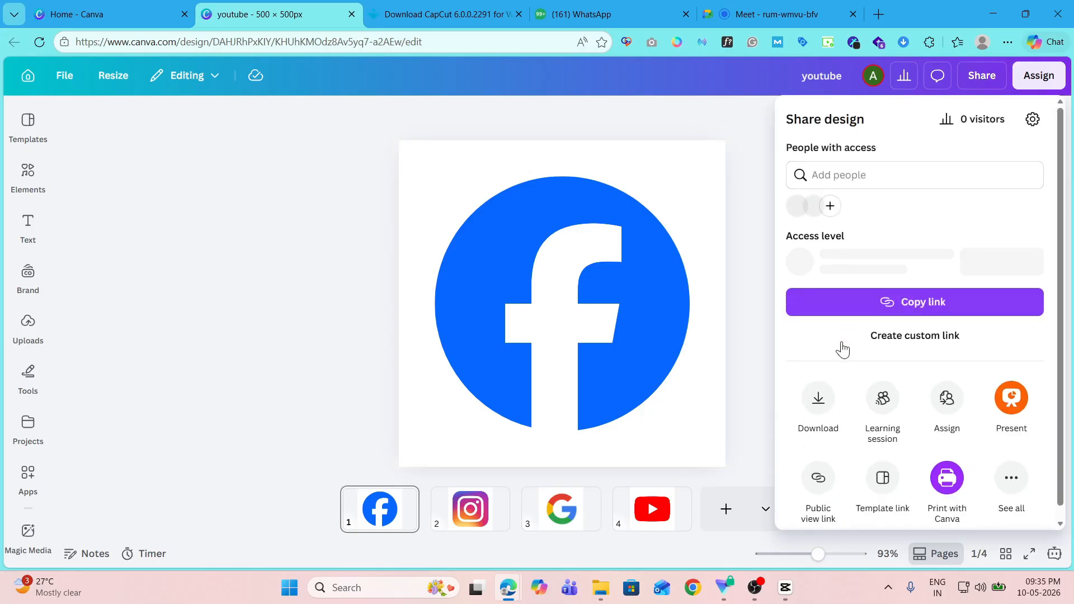
pyautogui.click(819, 392)
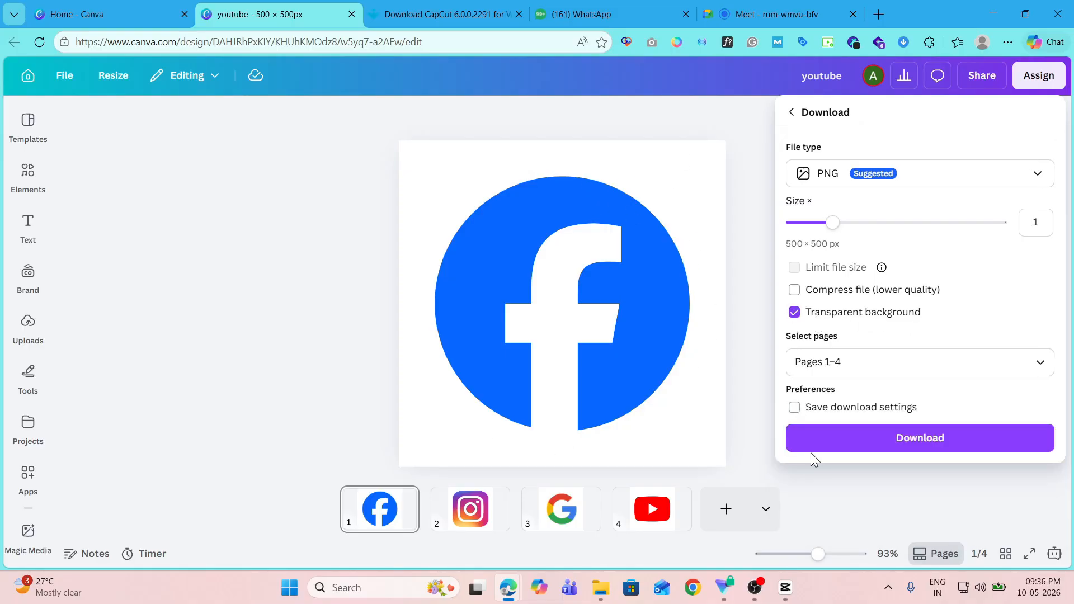
pyautogui.click(871, 361)
pyautogui.click(812, 205)
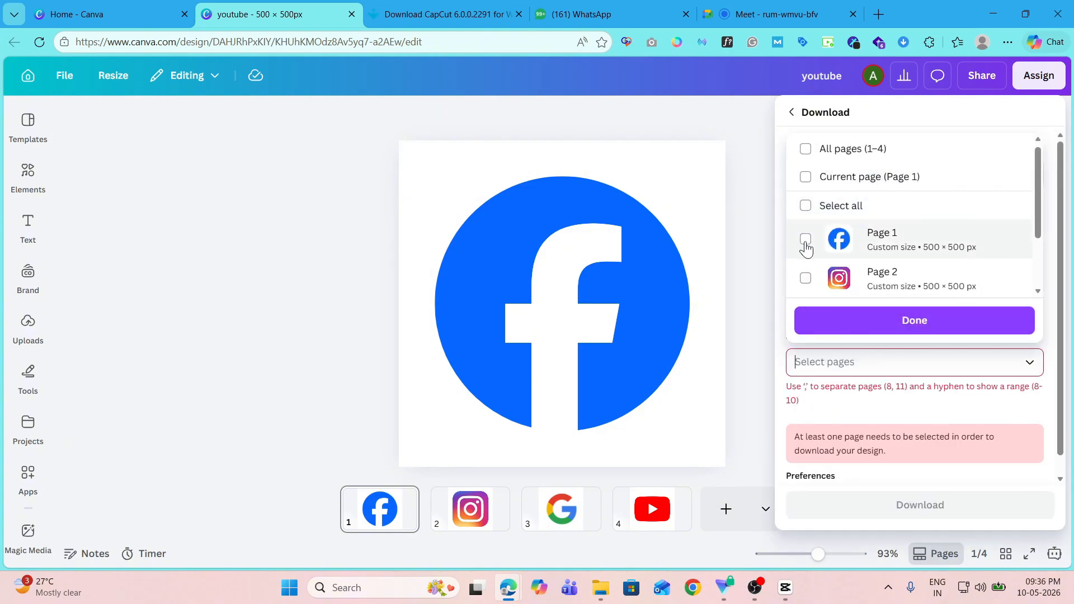
pyautogui.click(805, 240)
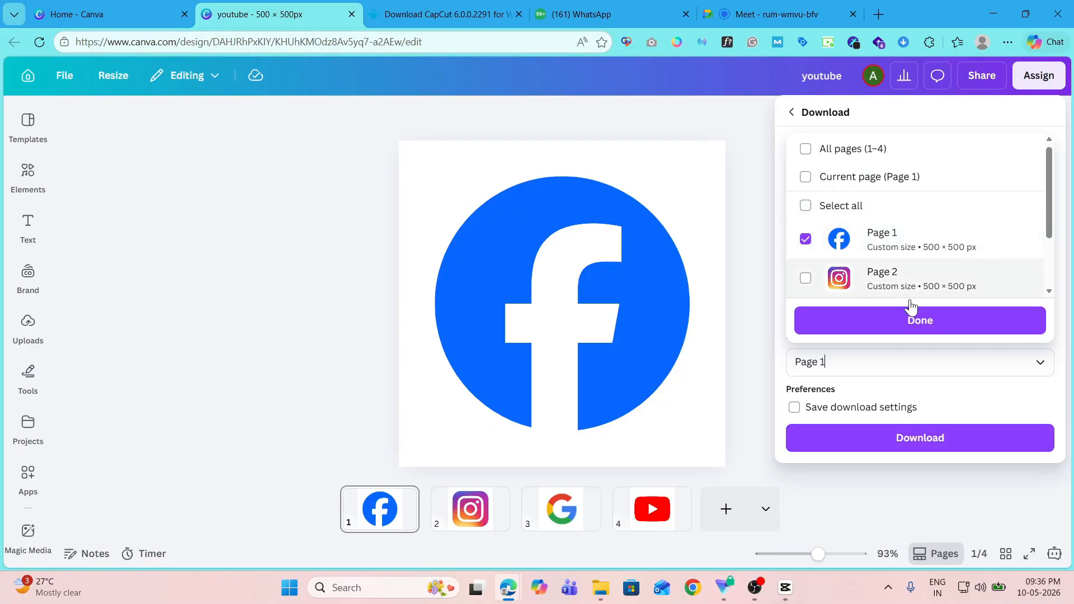
pyautogui.click(907, 325)
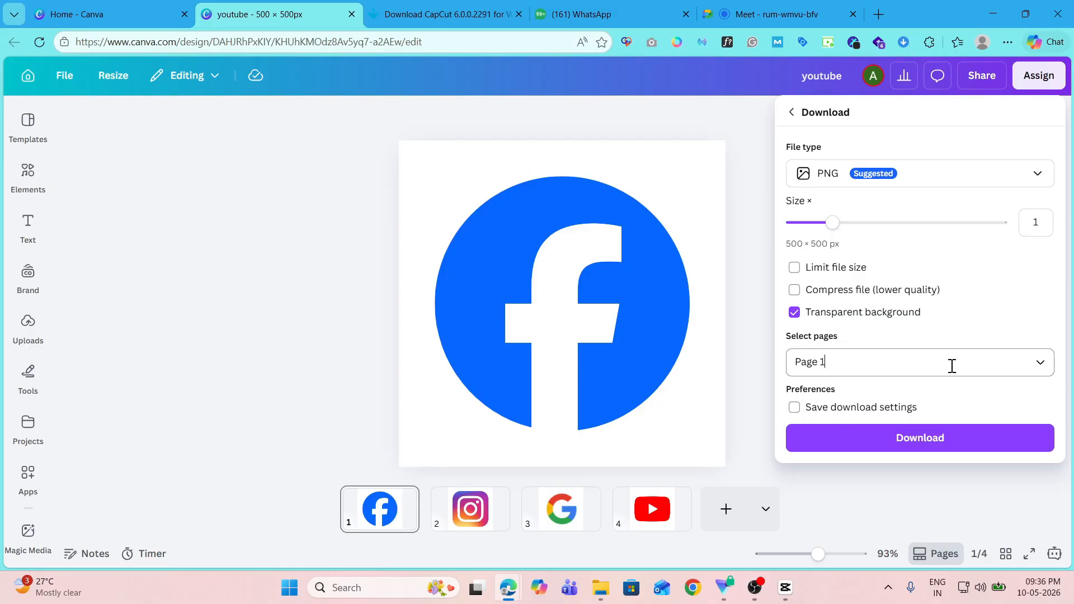
# - Change the download's page selection to page 2 only, the Instagram logo
pyautogui.click(1040, 364)
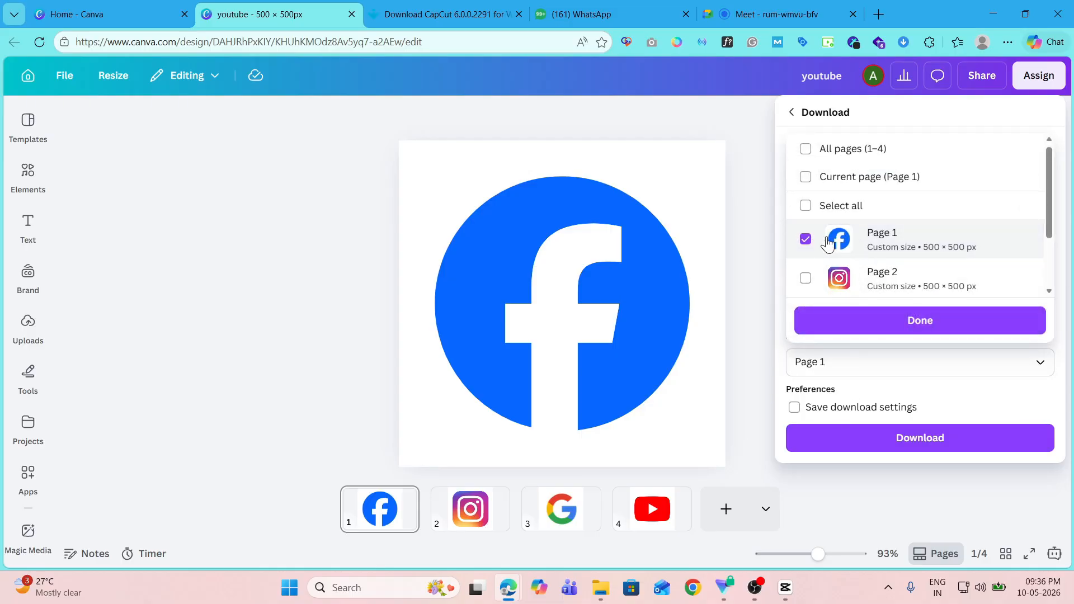
pyautogui.click(805, 239)
pyautogui.scroll(-2, 808, 235)
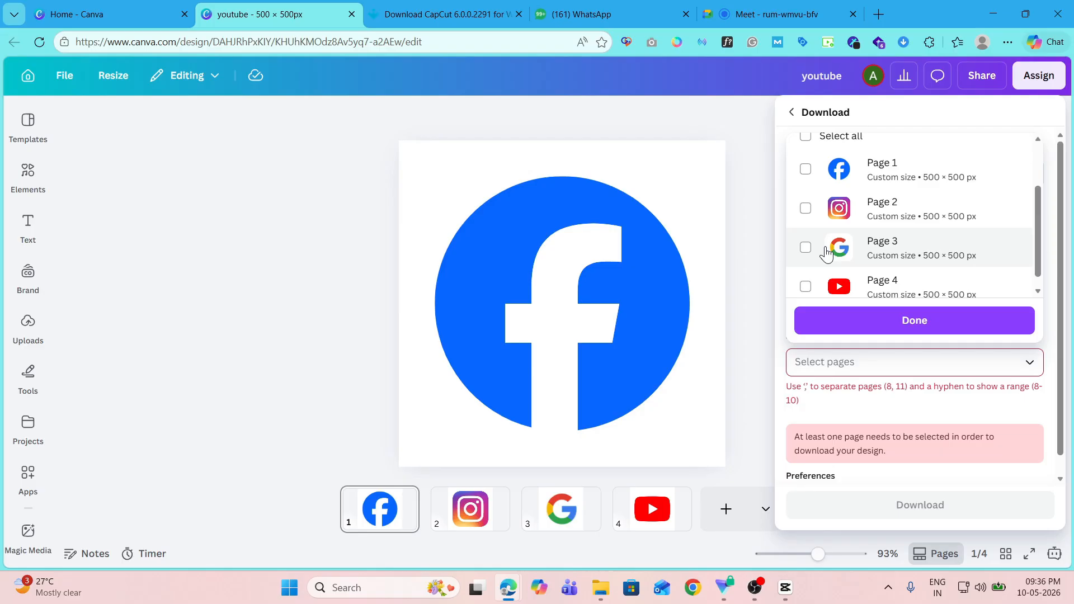
pyautogui.click(806, 209)
pyautogui.click(922, 322)
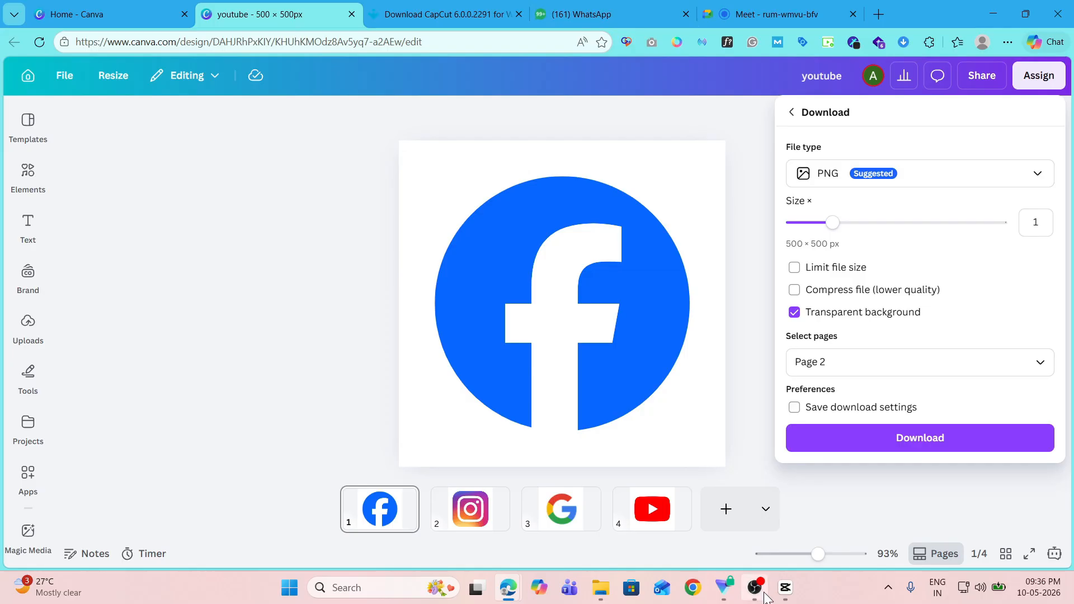
# - Switch back to CapCut, scale the Facebook logo to 31%, and place it at position -657, -766
pyautogui.click(785, 587)
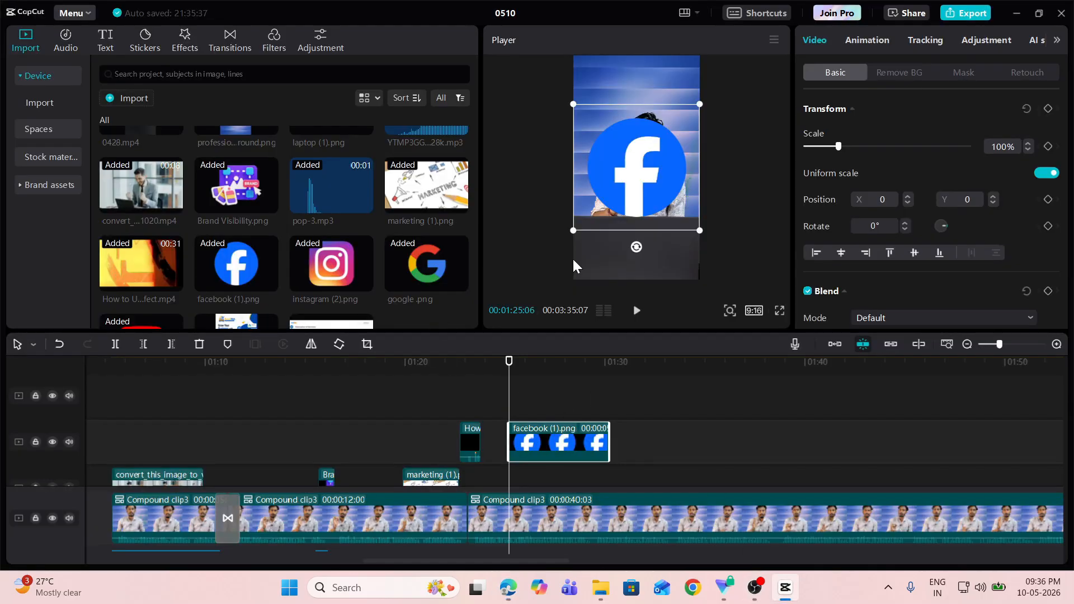
pyautogui.moveTo(700, 232); pyautogui.dragTo(598, 213)
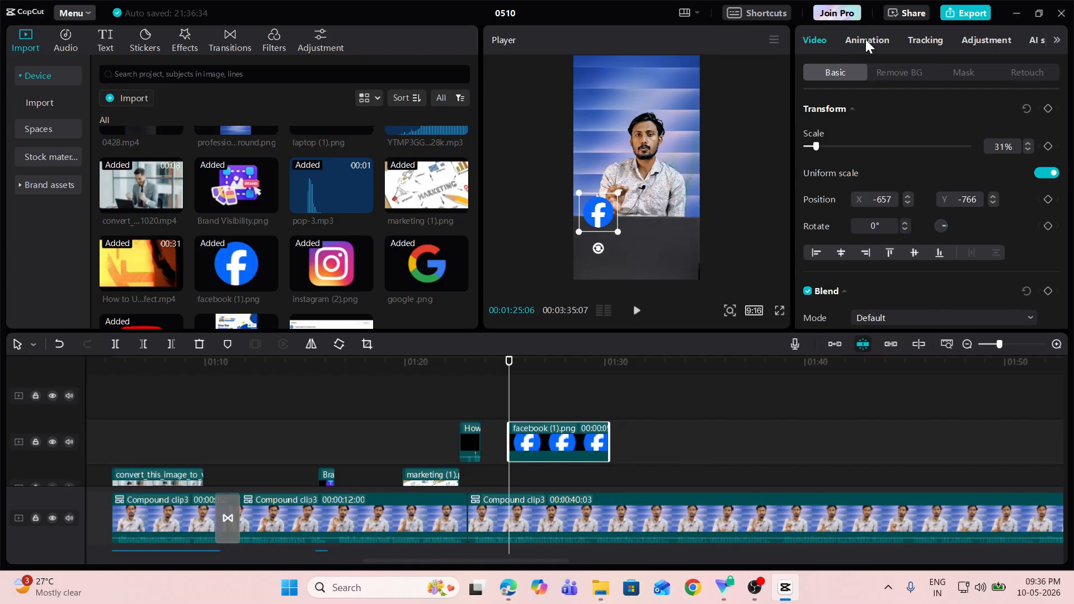
# - Apply the Slide Right entrance animation to the Facebook logo clip
pyautogui.click(936, 43)
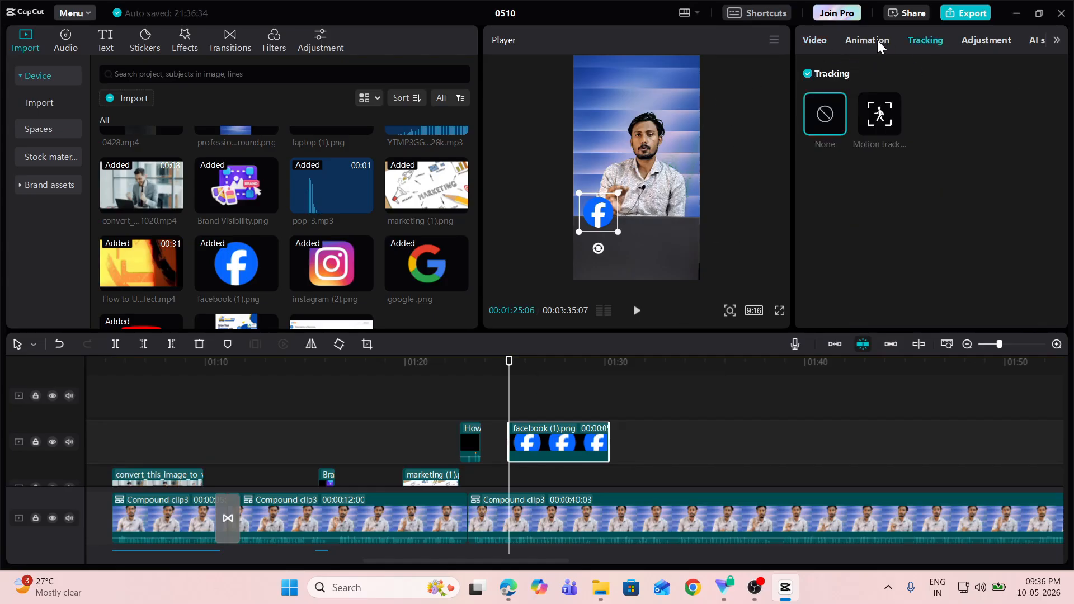
pyautogui.click(575, 510)
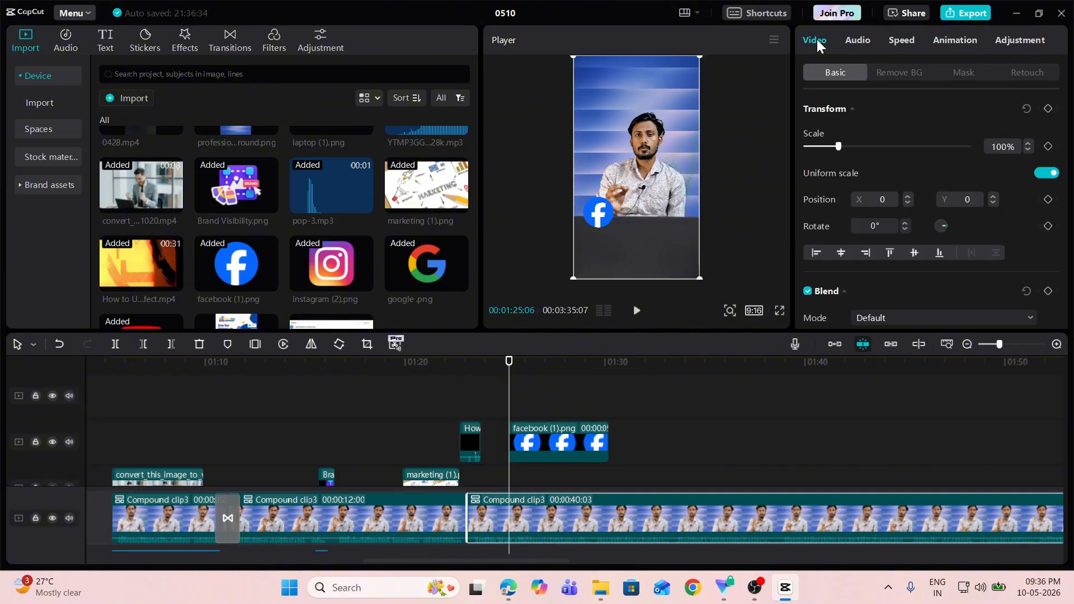
pyautogui.click(950, 42)
pyautogui.click(569, 437)
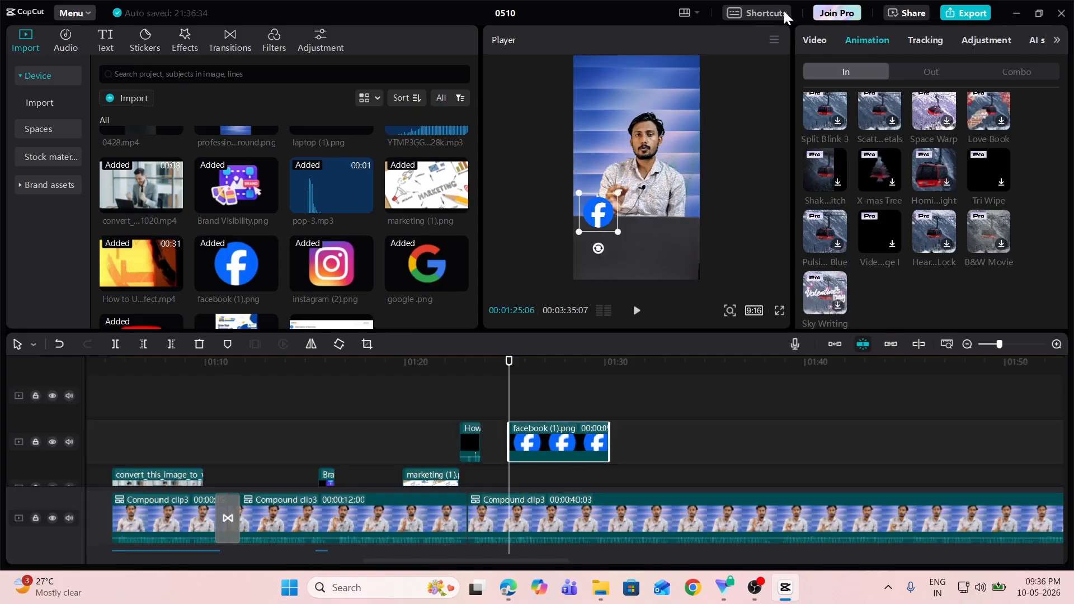
pyautogui.scroll(2, 883, 185)
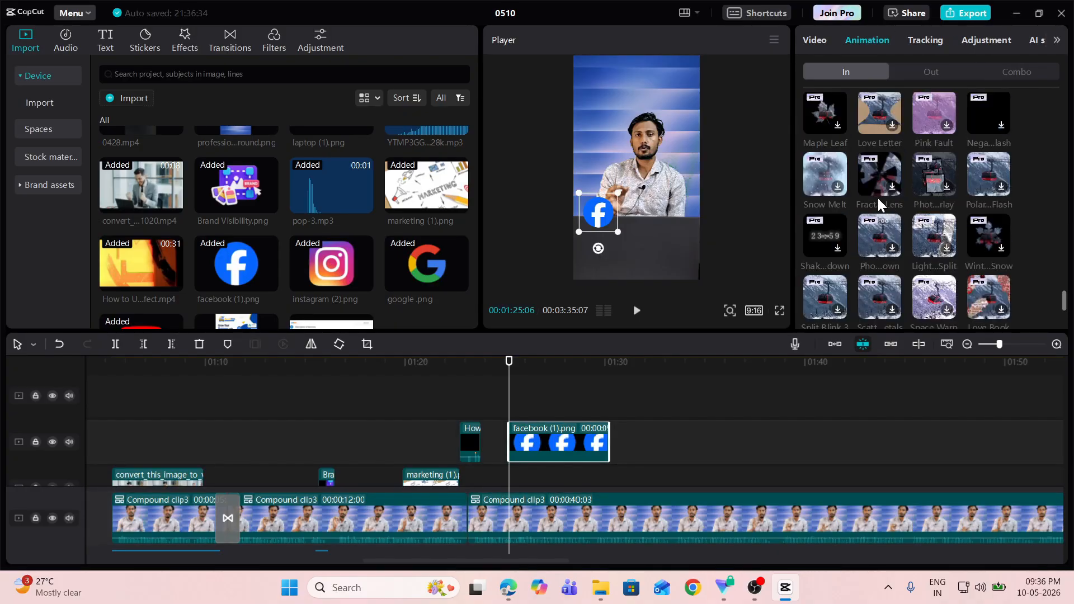
pyautogui.scroll(3, 878, 198)
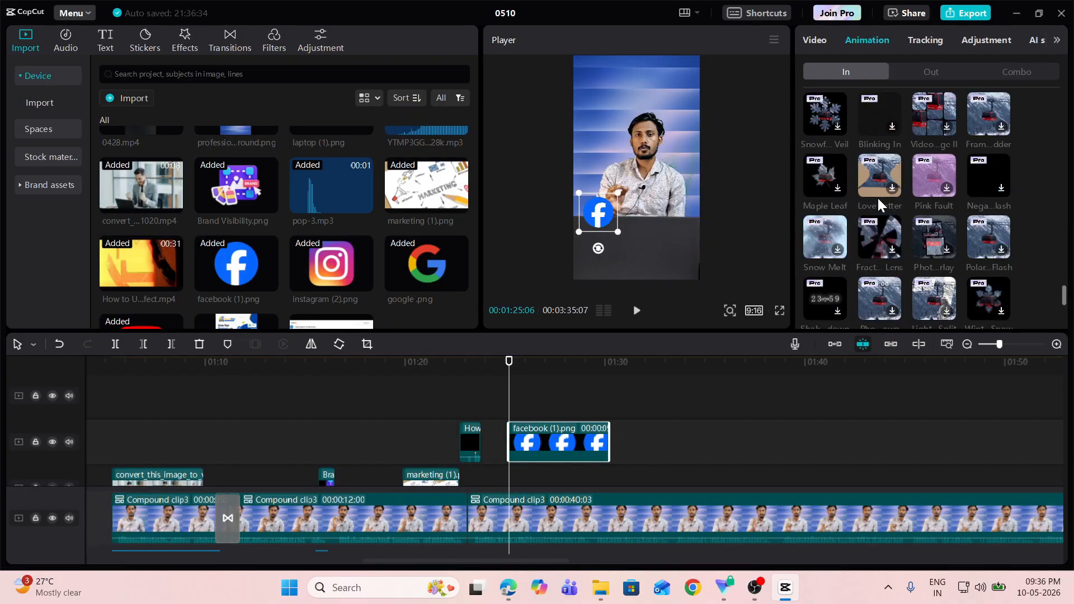
pyautogui.scroll(3, 873, 183)
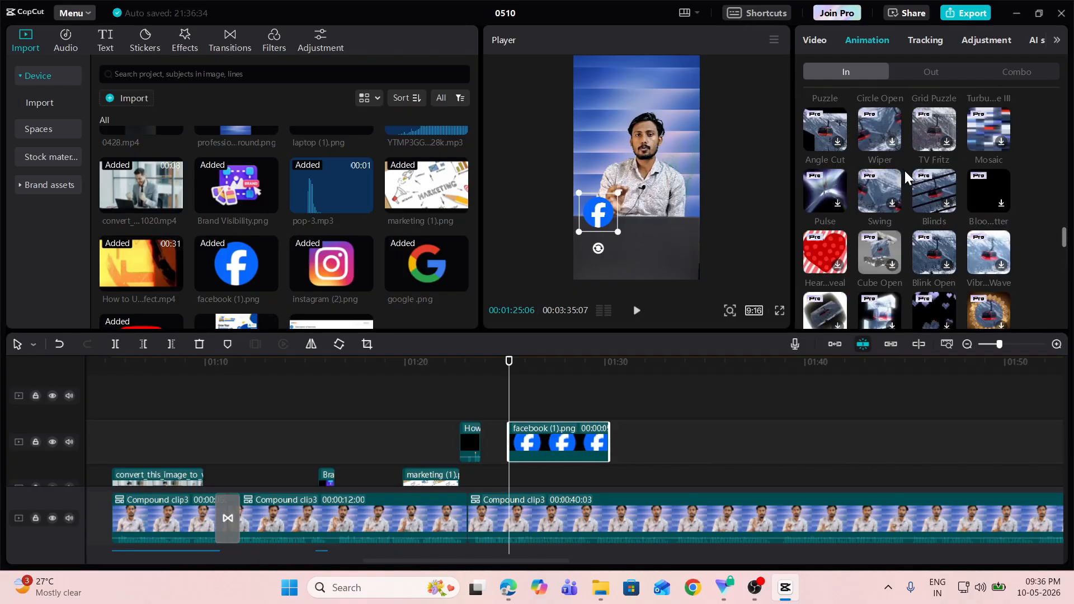
pyautogui.scroll(3, 907, 172)
pyautogui.scroll(5, 905, 170)
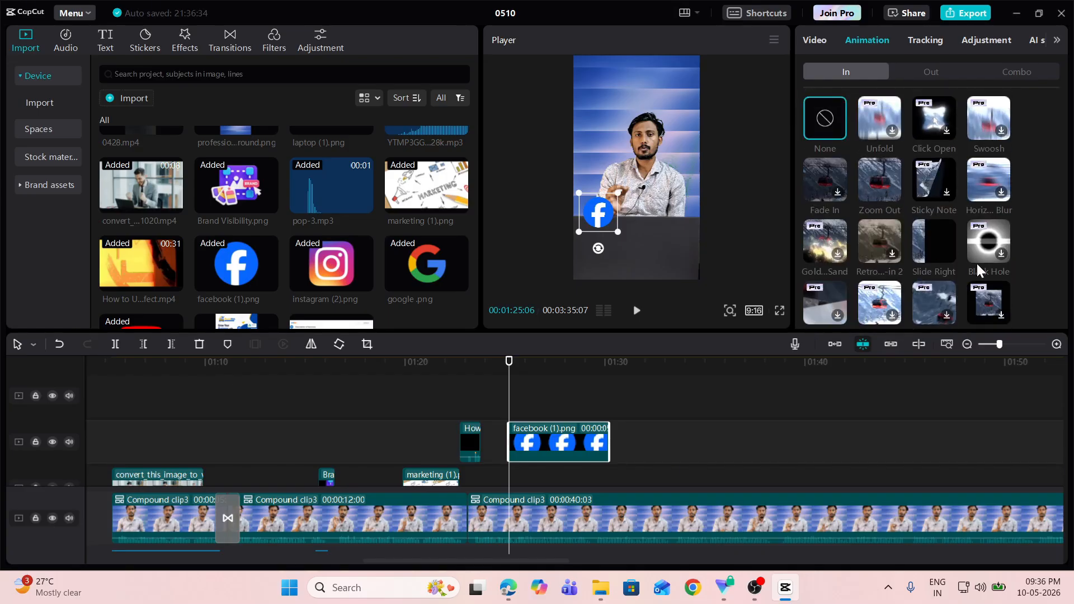
pyautogui.click(937, 245)
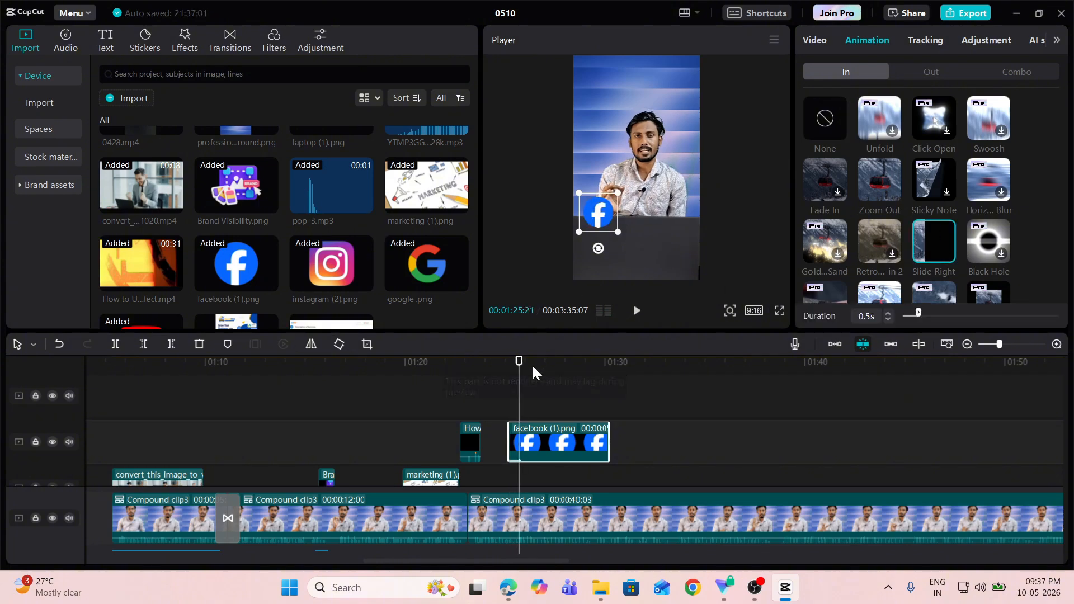
# - Play the Facebook logo's entrance from 00:01:25:06 and stop at 00:01:25:27
pyautogui.moveTo(518, 366); pyautogui.dragTo(508, 367)
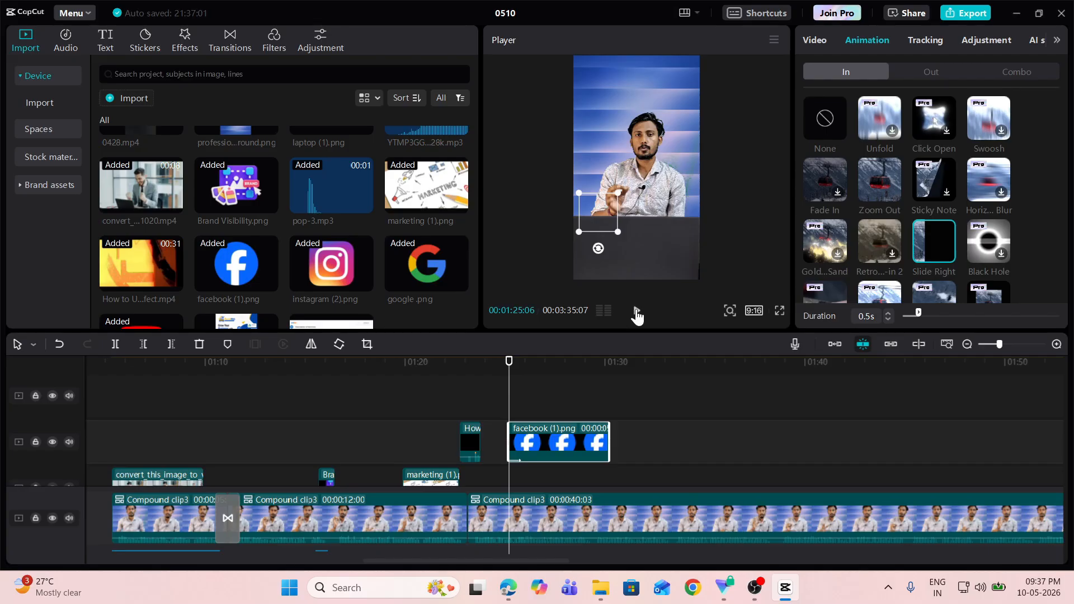
pyautogui.click(636, 311)
pyautogui.click(636, 311)
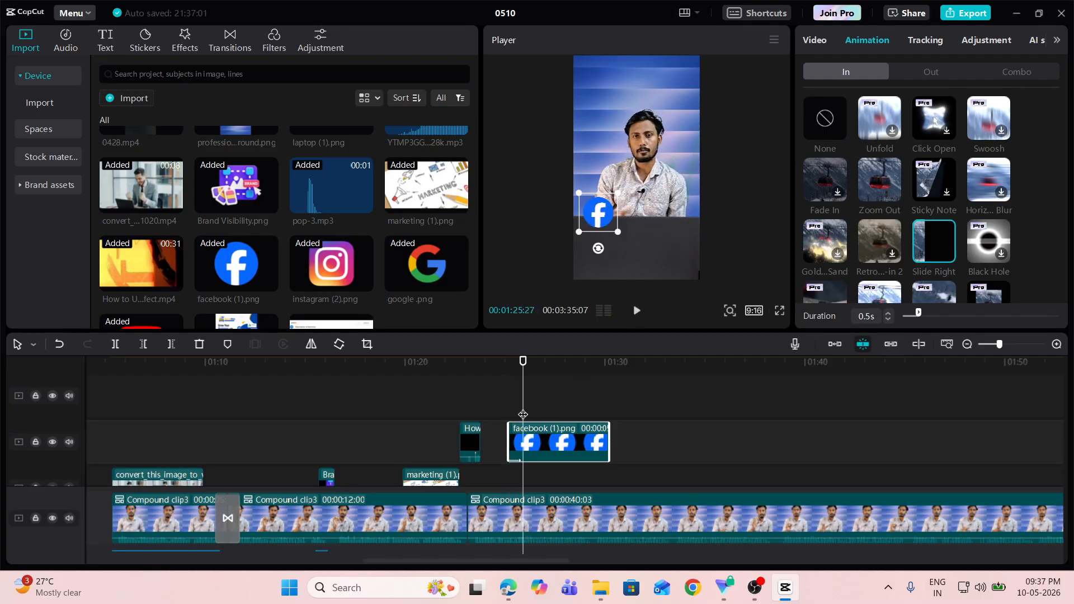
# - Add instagram (2).png above the Facebook clip at 00:01:25:27, scaled to 31% at position 585, -730
pyautogui.moveTo(330, 267); pyautogui.dragTo(519, 406)
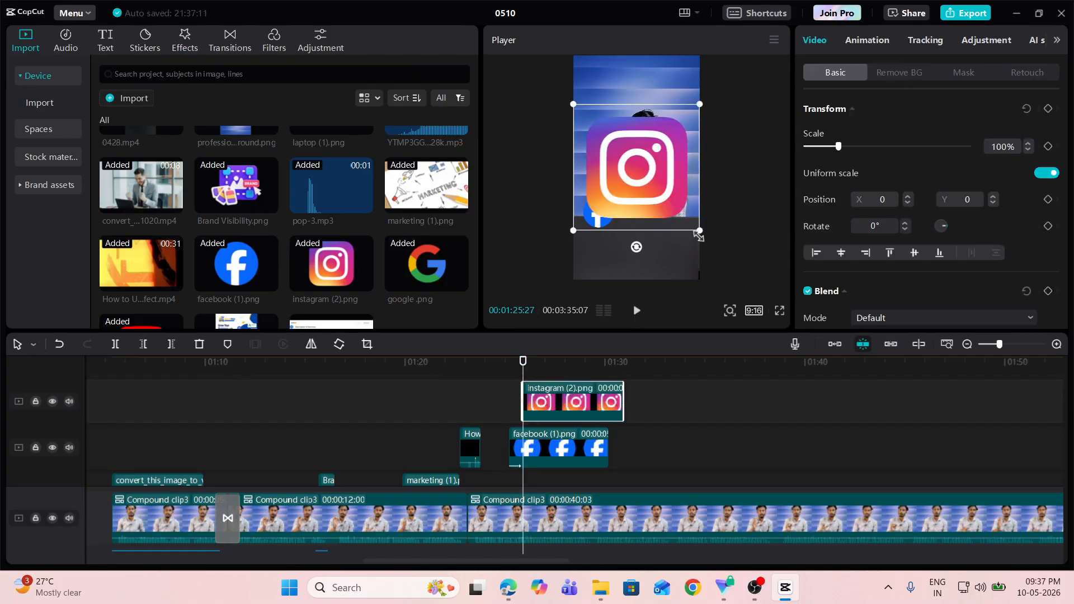
pyautogui.moveTo(699, 232); pyautogui.dragTo(674, 212)
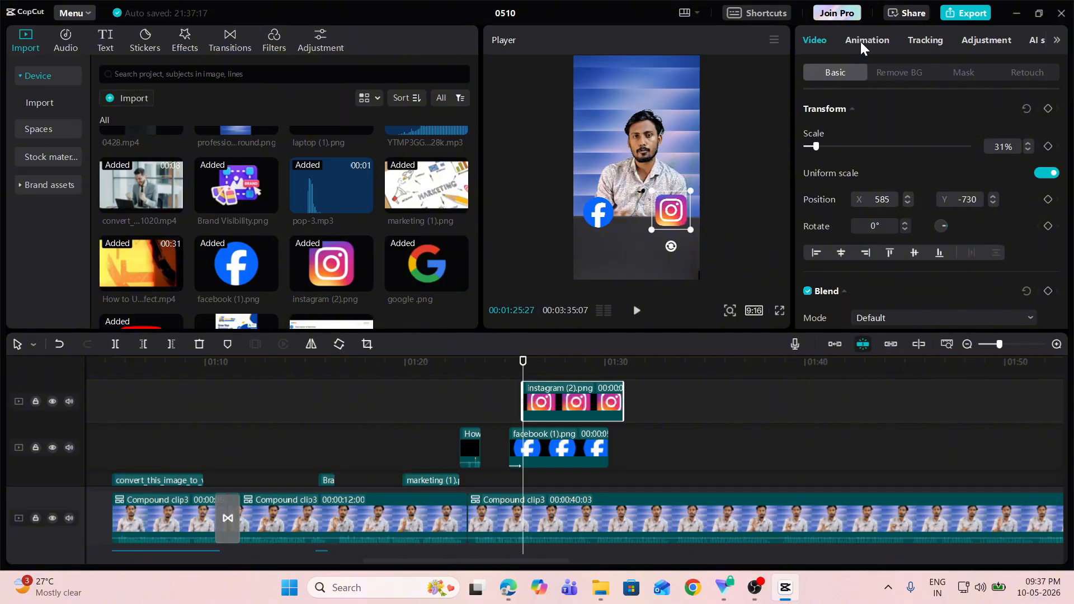
# - Apply the Slide Left entrance animation to the Instagram logo clip
pyautogui.click(568, 453)
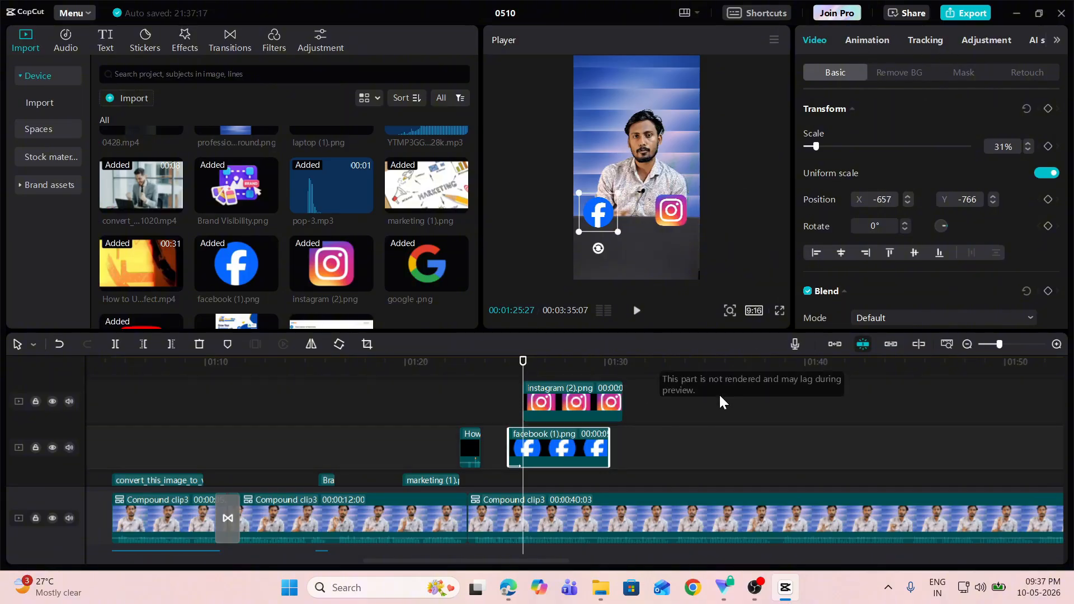
pyautogui.click(639, 526)
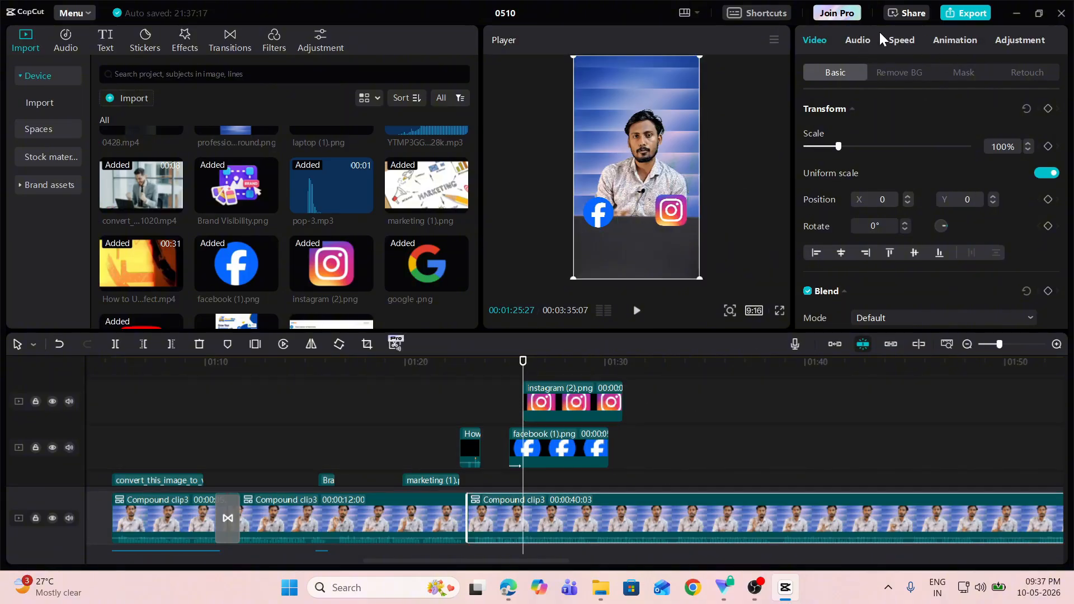
pyautogui.click(951, 40)
pyautogui.click(564, 412)
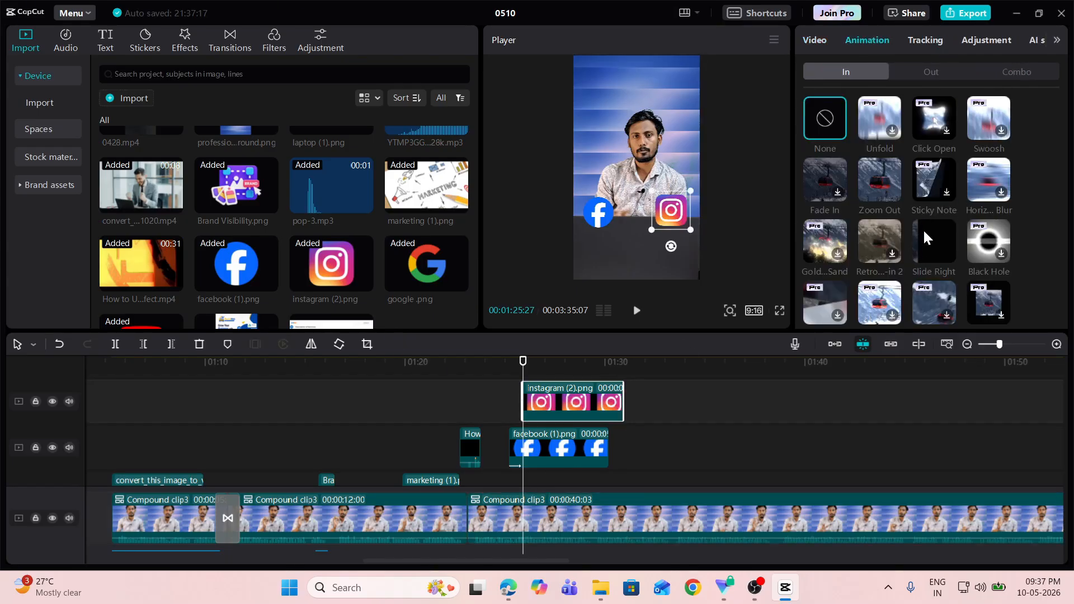
pyautogui.scroll(-2, 924, 231)
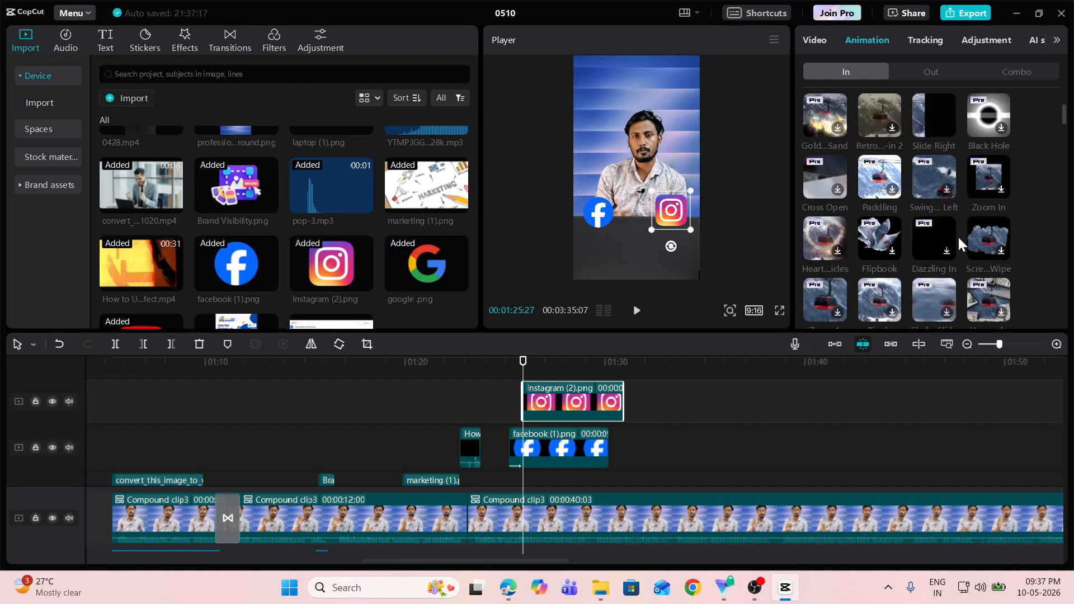
pyautogui.scroll(-3, 958, 237)
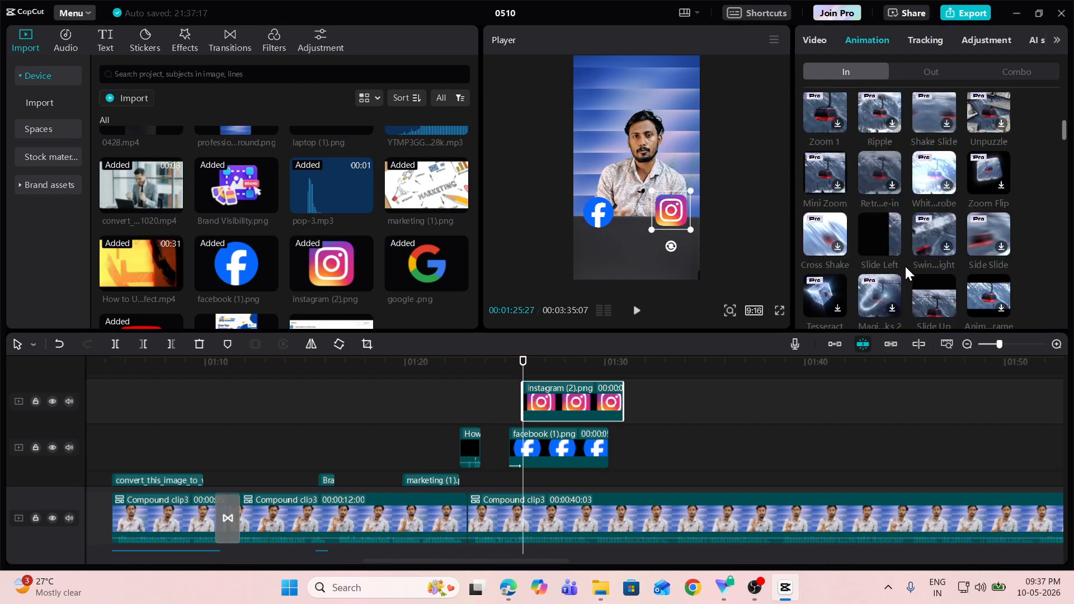
pyautogui.click(873, 244)
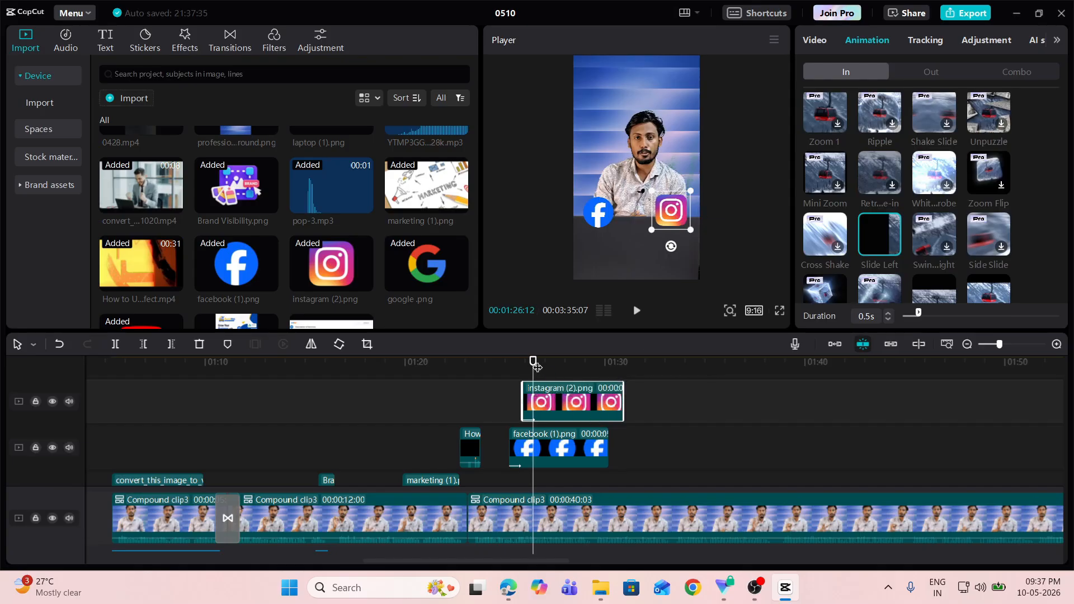
# - Add pop-3.mp3 below the main track at 00:01:25:06 for the Facebook logo and again at 00:01:25:27 for the Instagram logo
pyautogui.scroll(-2, 521, 442)
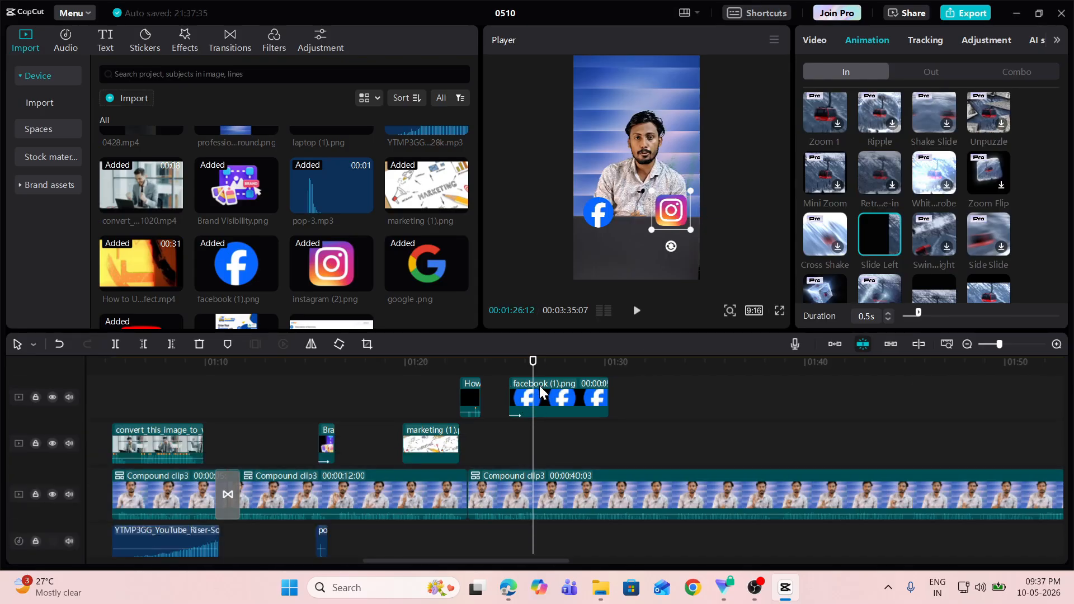
pyautogui.moveTo(533, 366); pyautogui.dragTo(509, 358)
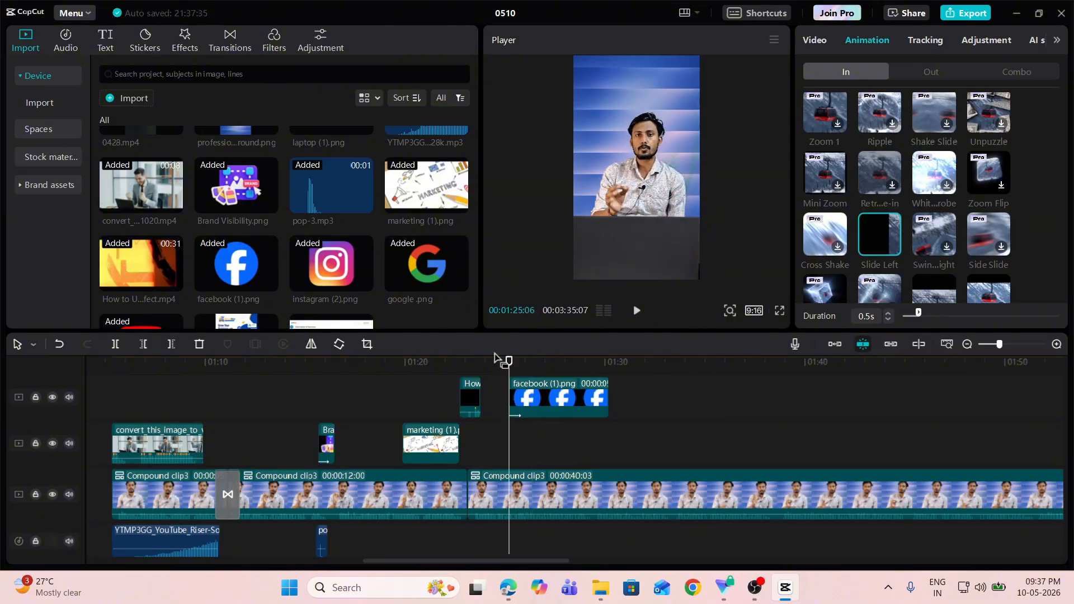
pyautogui.moveTo(321, 192); pyautogui.dragTo(504, 496)
pyautogui.scroll(3, 573, 512)
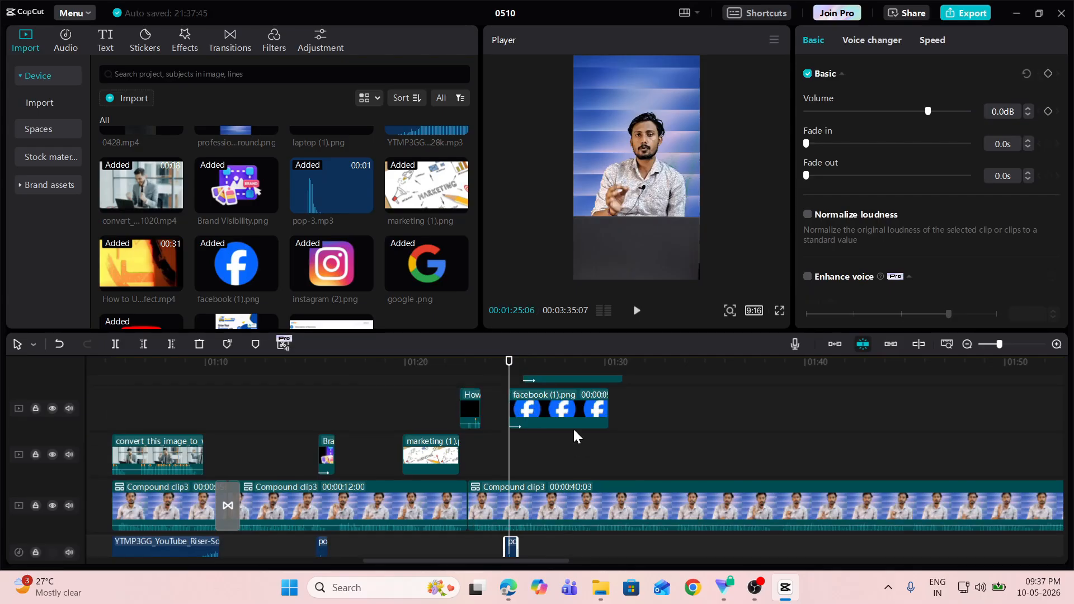
pyautogui.moveTo(507, 366); pyautogui.dragTo(523, 362)
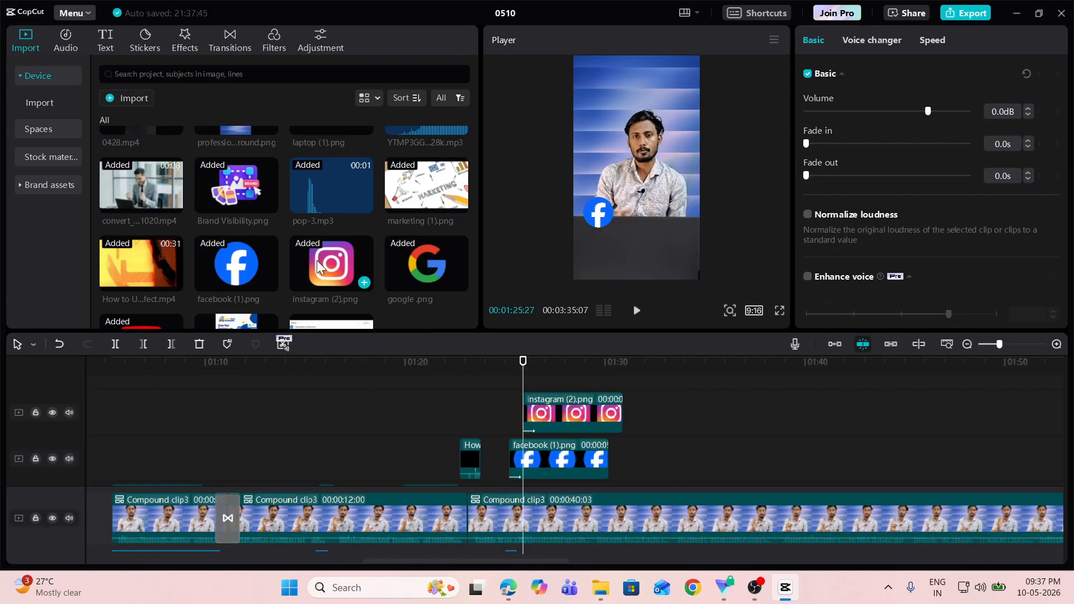
pyautogui.moveTo(326, 176); pyautogui.dragTo(522, 535)
# - Play both logo entrances with their pop sounds and stop at 00:01:26:18
pyautogui.moveTo(524, 365); pyautogui.dragTo(496, 365)
pyautogui.click(634, 316)
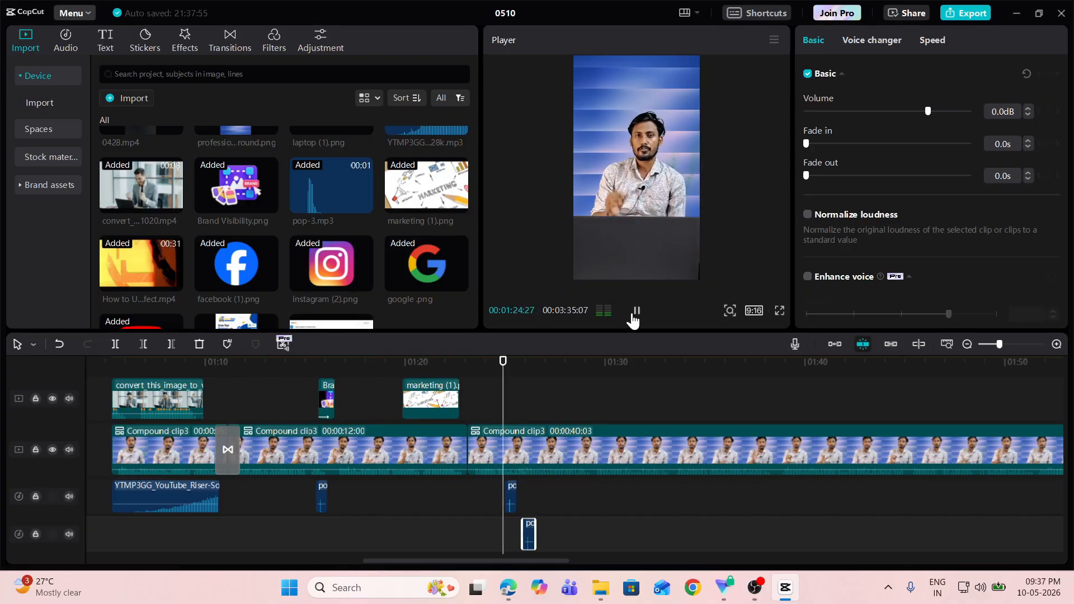
pyautogui.click(634, 317)
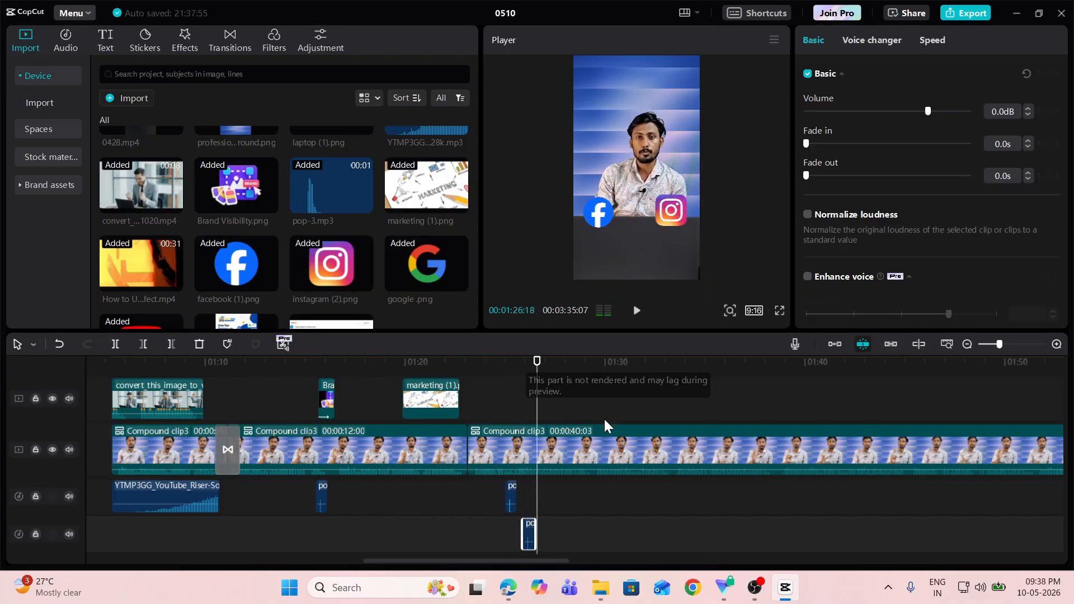
# - Shift the first pop-3.mp3 clip so its waveform peak lines up with the start of the Facebook clip at 00:01:25:06
pyautogui.scroll(3, 536, 494)
pyautogui.scroll(-2, 539, 487)
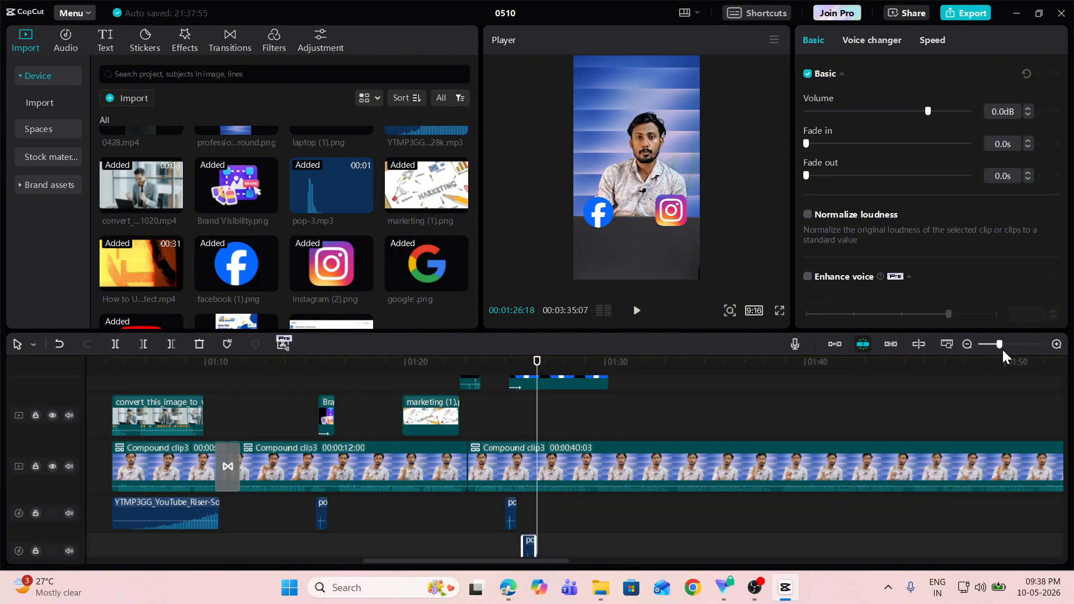
pyautogui.moveTo(1000, 345); pyautogui.dragTo(1019, 344)
pyautogui.scroll(2, 565, 460)
pyautogui.scroll(-3, 556, 455)
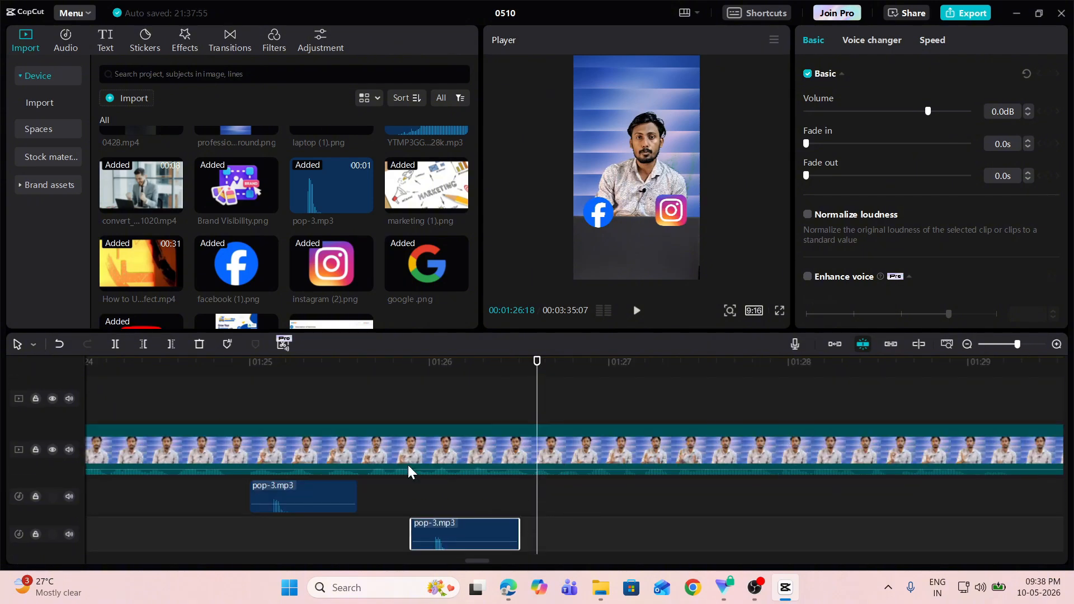
pyautogui.scroll(2, 408, 465)
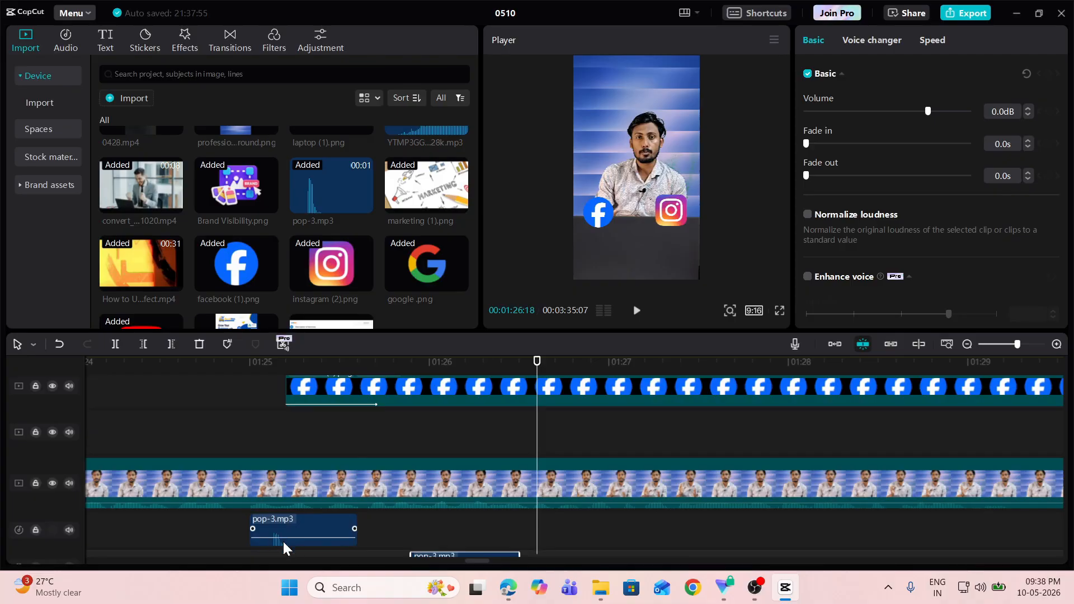
pyautogui.moveTo(302, 526); pyautogui.dragTo(304, 525)
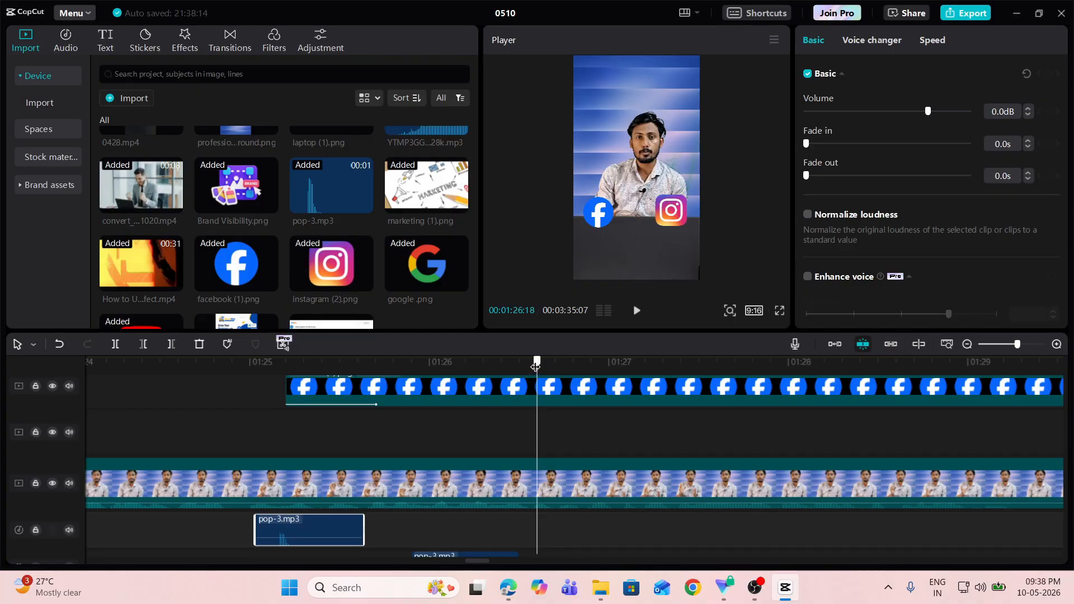
pyautogui.moveTo(535, 366); pyautogui.dragTo(285, 363)
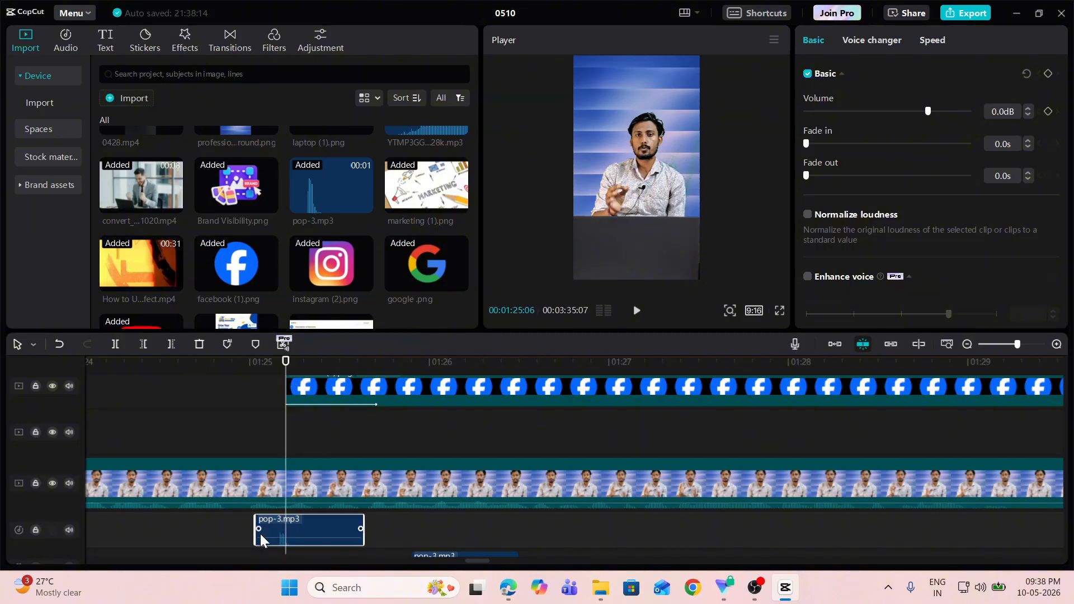
pyautogui.moveTo(304, 528); pyautogui.dragTo(309, 526)
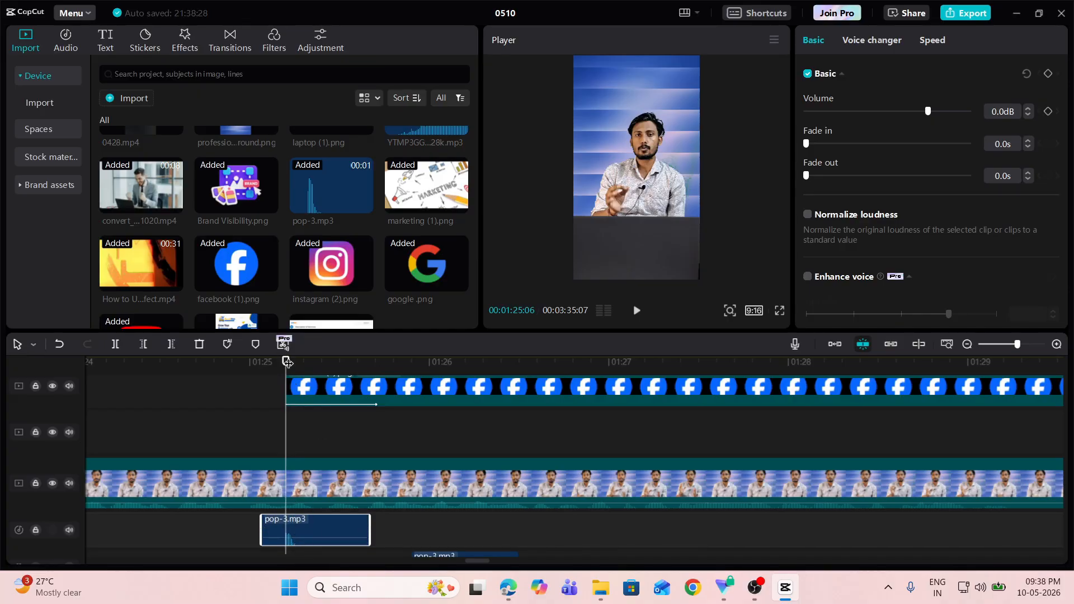
# - Play the Facebook logo's pop sound from 00:01:25:00 and stop at 00:01:25:22
pyautogui.moveTo(288, 362); pyautogui.dragTo(250, 362)
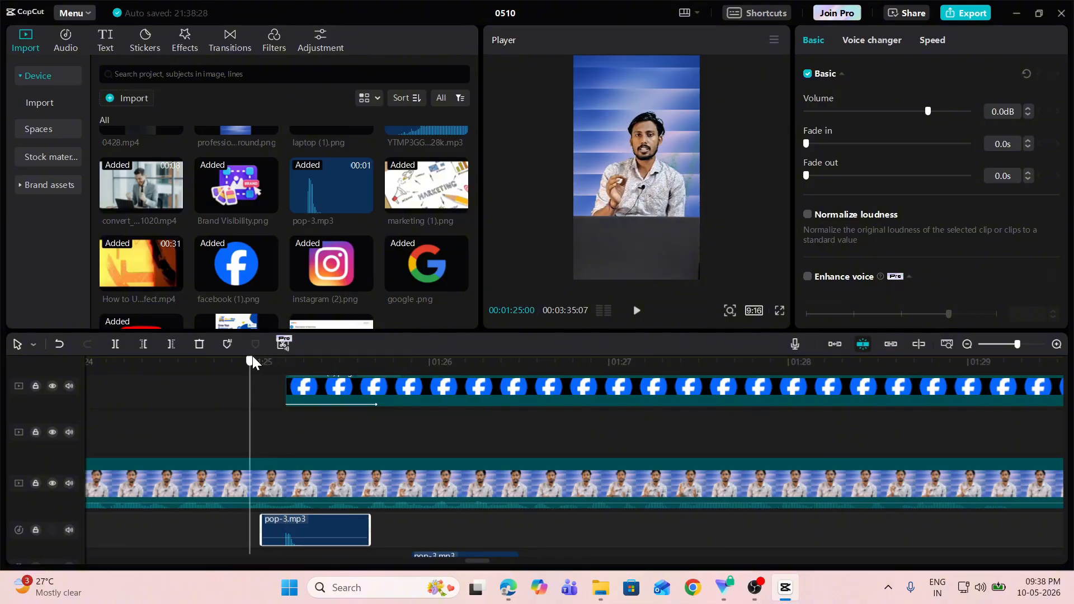
pyautogui.click(637, 311)
pyautogui.click(638, 311)
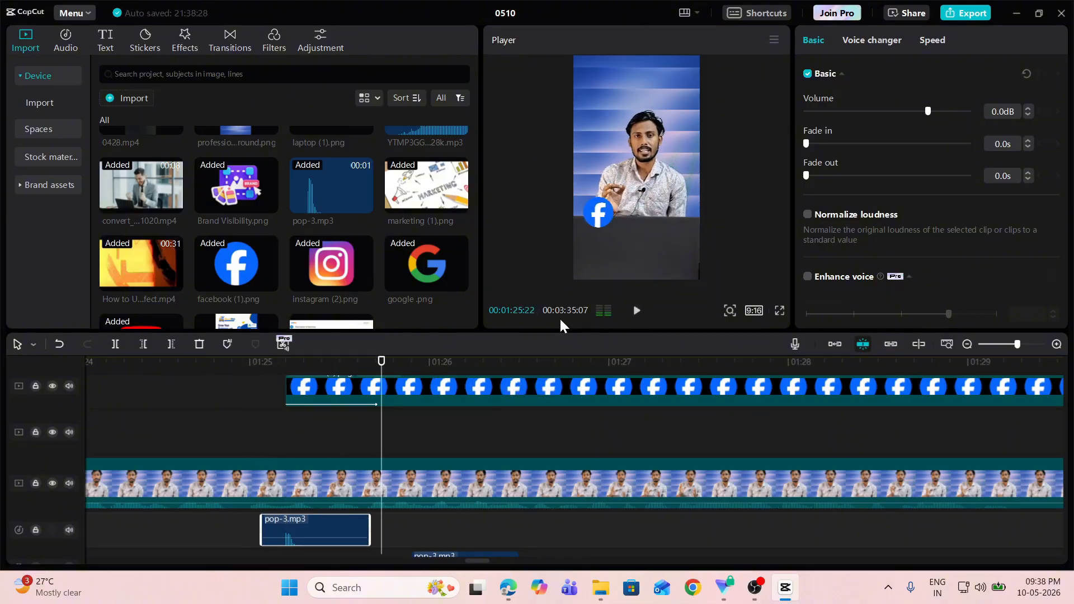
# - Move the second pop-3.mp3 clip earlier so its waveform peak lines up with the start of the Instagram clip at 00:01:25:27
pyautogui.moveTo(379, 366); pyautogui.dragTo(339, 369)
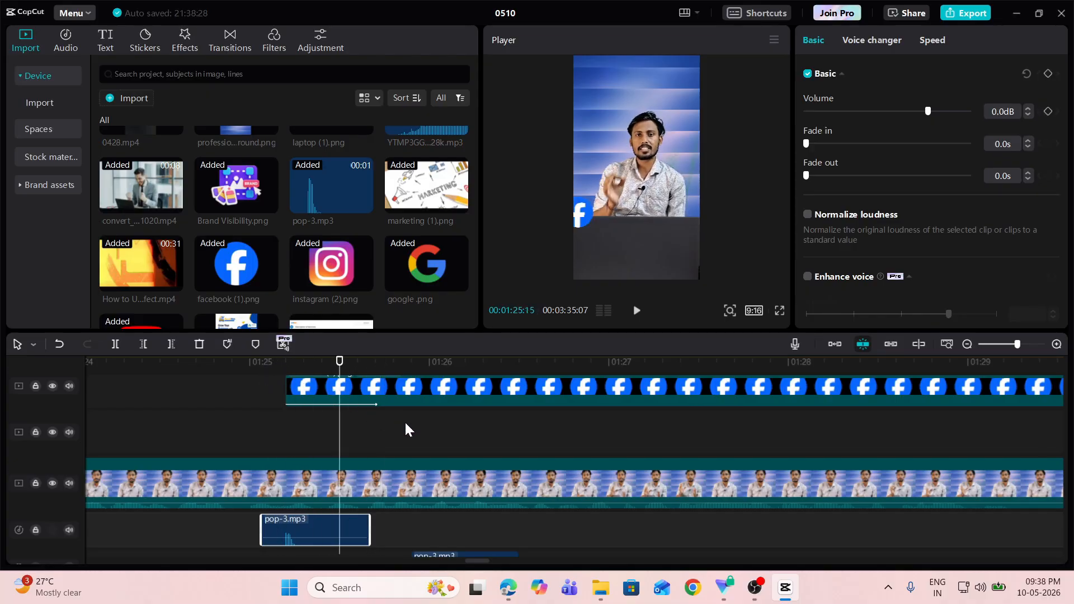
pyautogui.scroll(2, 411, 428)
pyautogui.click(411, 376)
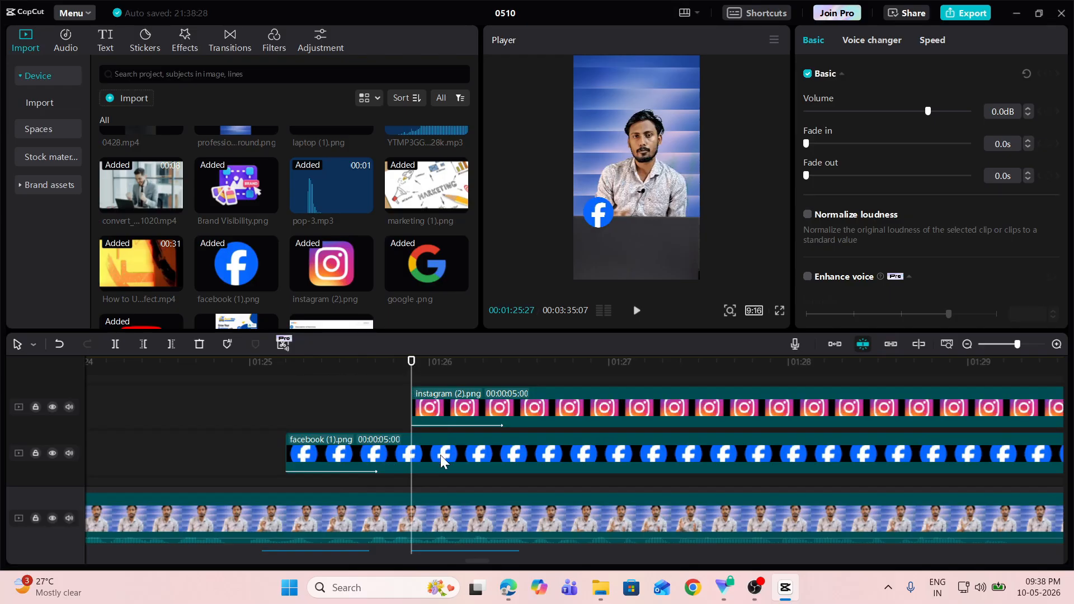
pyautogui.scroll(-3, 444, 455)
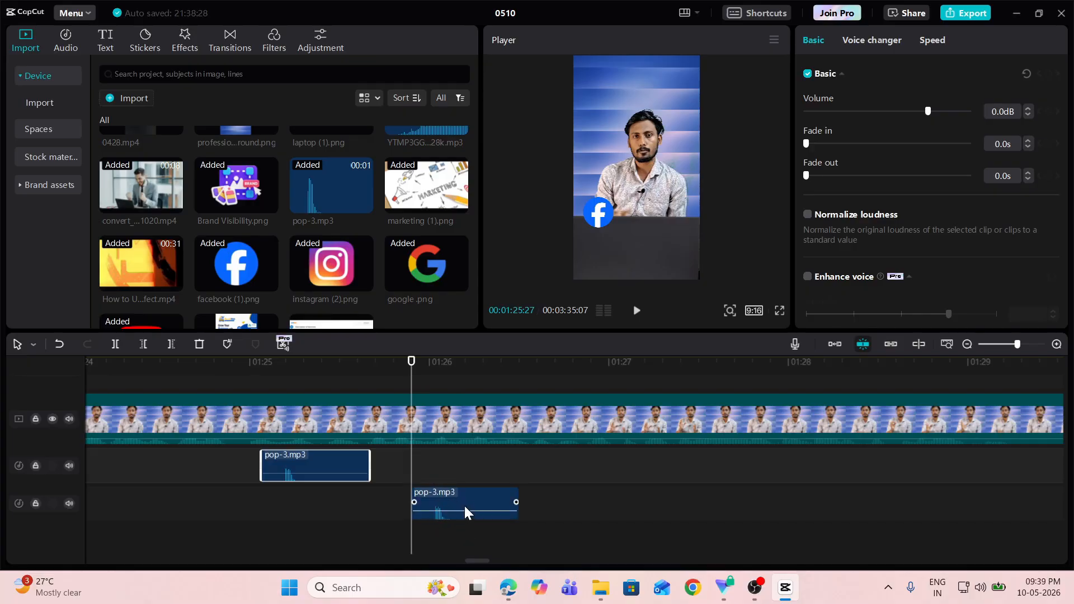
pyautogui.moveTo(467, 507); pyautogui.dragTo(445, 507)
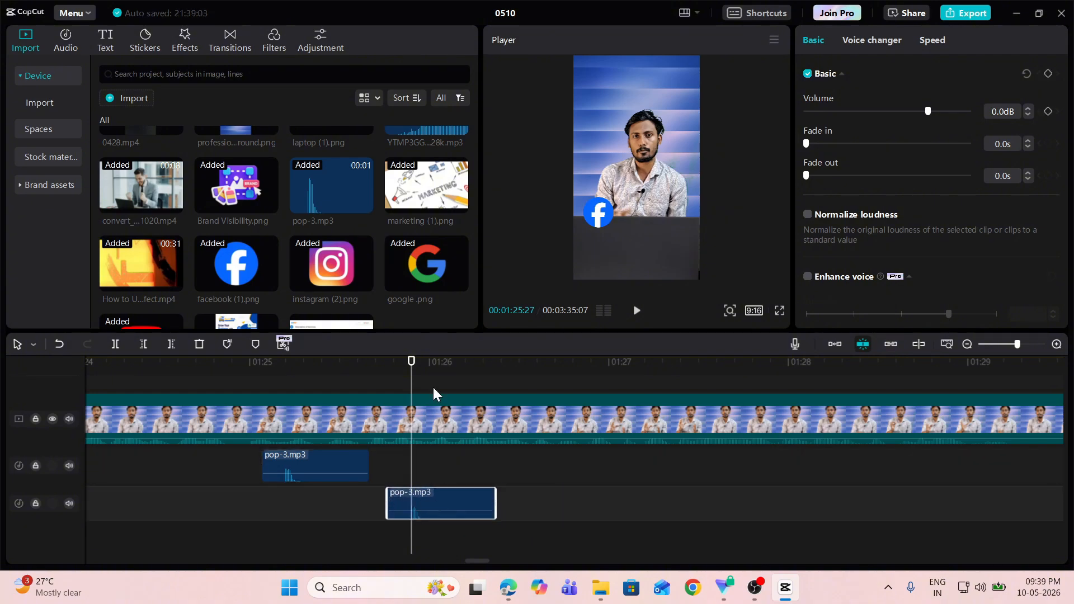
# - Play both realigned pop sounds from 00:01:24:26 to 00:01:26:16, and move the playhead to 00:01:23:09
pyautogui.moveTo(414, 369); pyautogui.dragTo(228, 366)
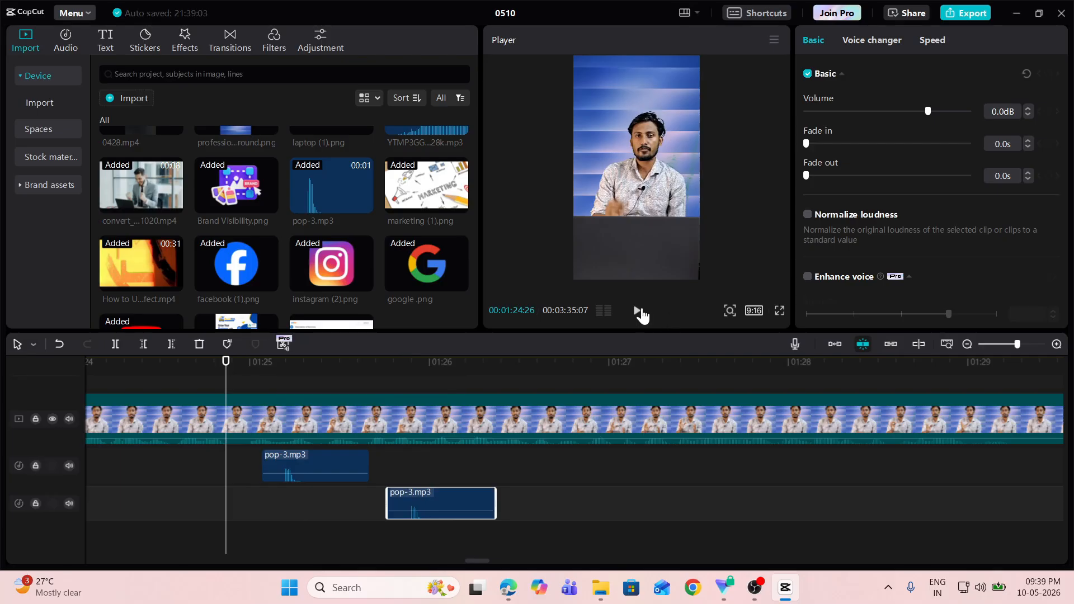
pyautogui.click(637, 310)
pyautogui.click(639, 312)
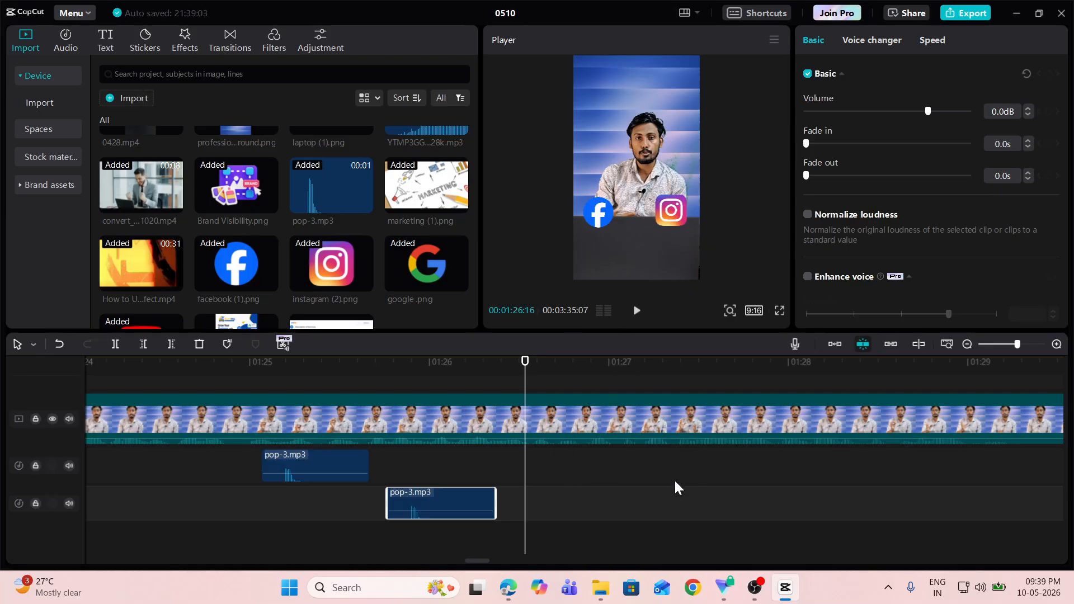
pyautogui.moveTo(526, 366); pyautogui.dragTo(716, 398)
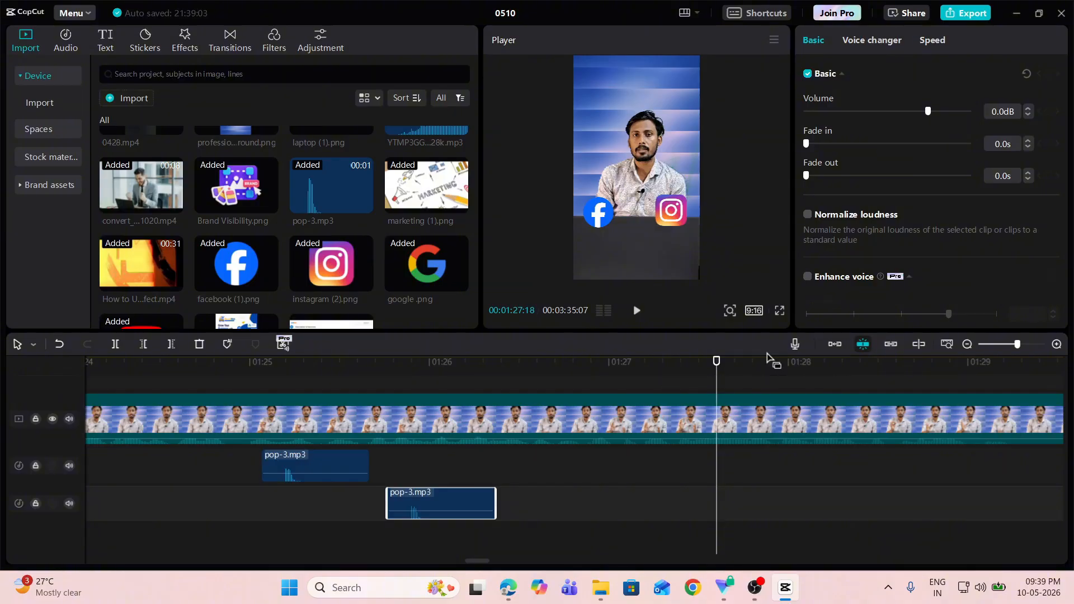
pyautogui.moveTo(717, 364); pyautogui.dragTo(976, 508)
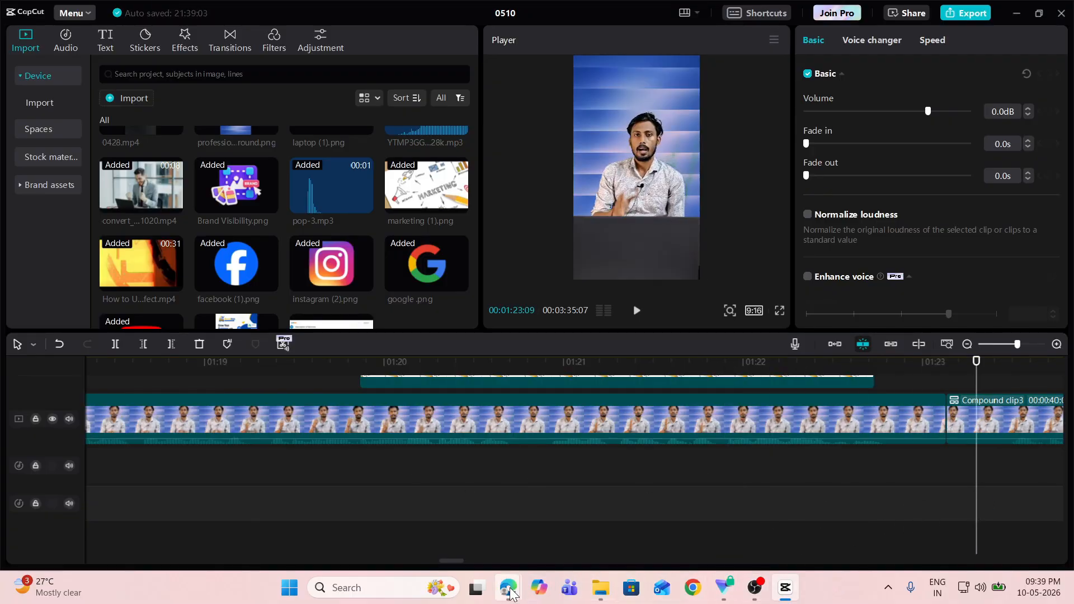
# - Switch to the Google Meet call in Edge and look through its participant list
pyautogui.moveTo(506, 585)
pyautogui.click(458, 525)
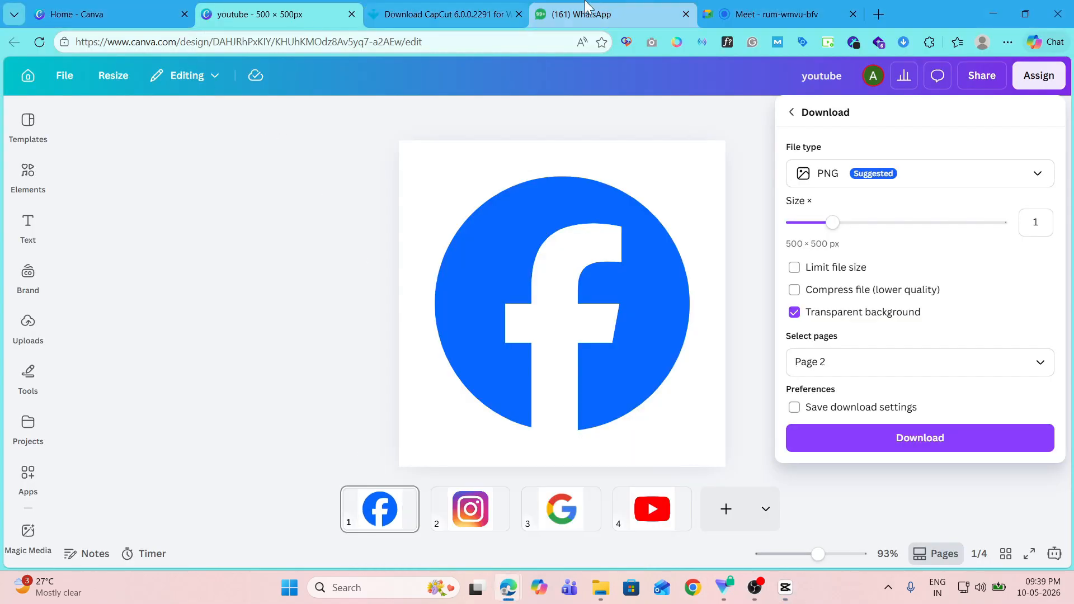
pyautogui.click(767, 14)
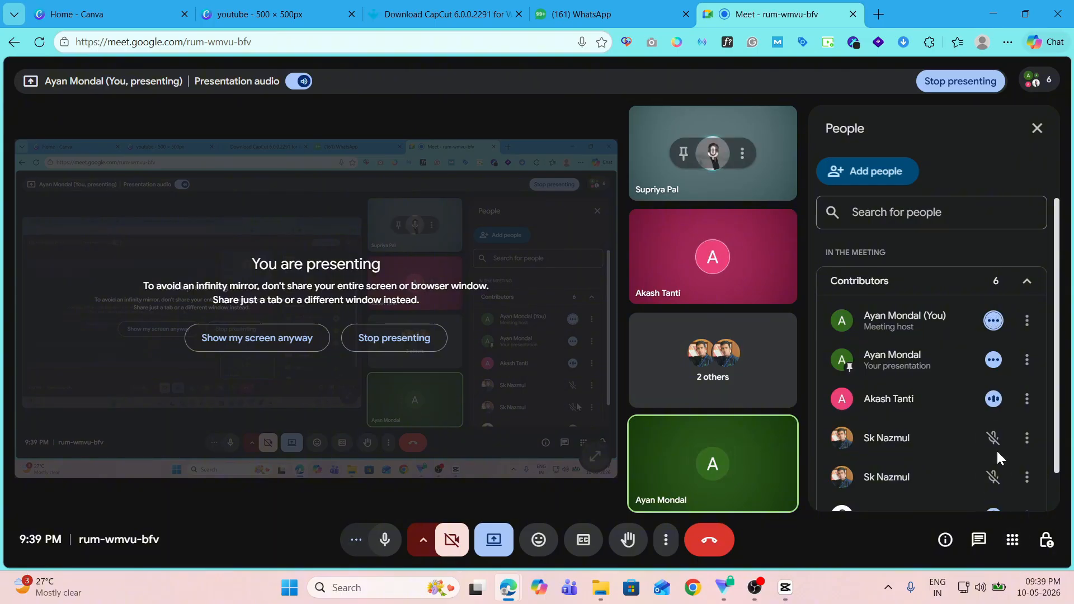
pyautogui.scroll(-2, 891, 434)
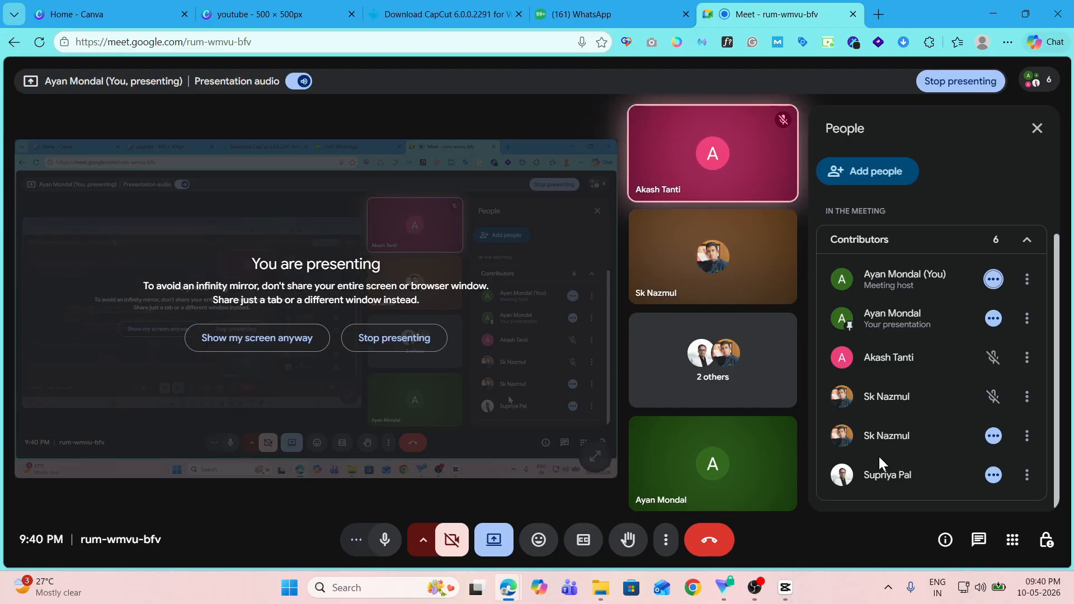
pyautogui.click(779, 597)
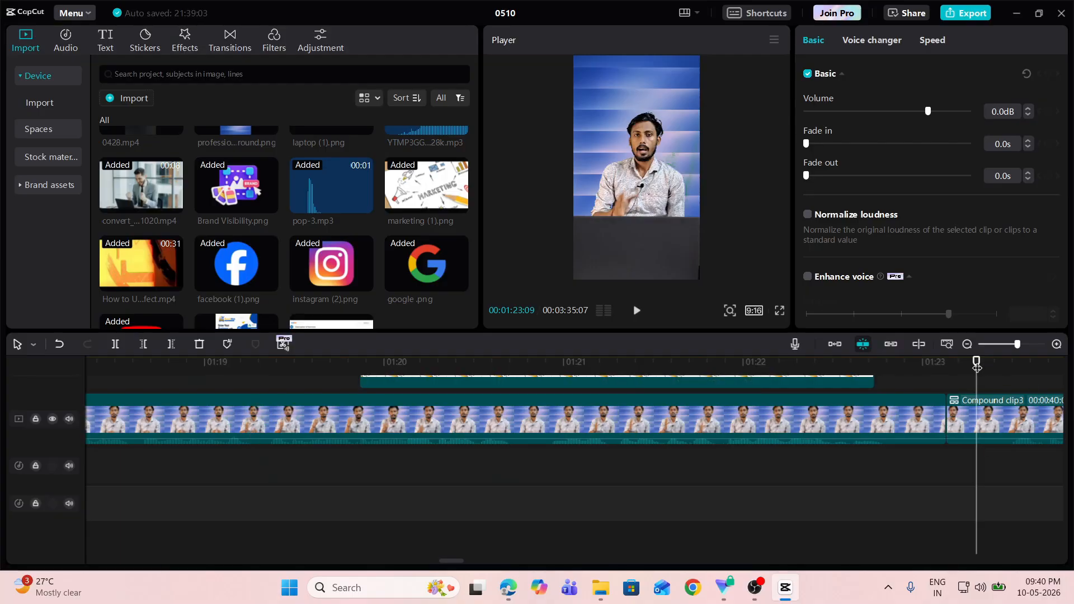
pyautogui.moveTo(507, 588)
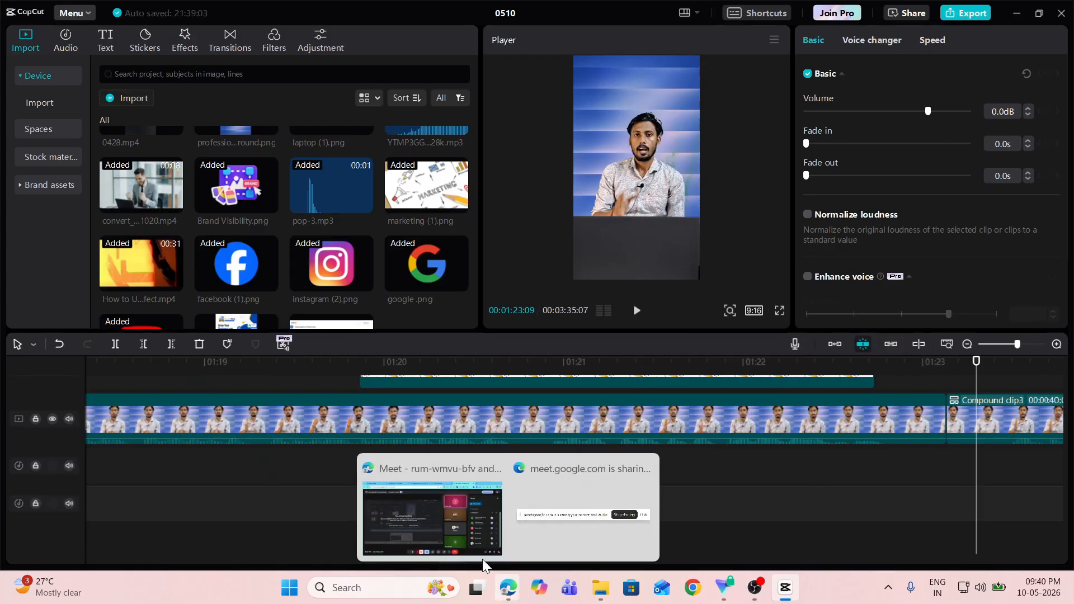
pyautogui.click(473, 544)
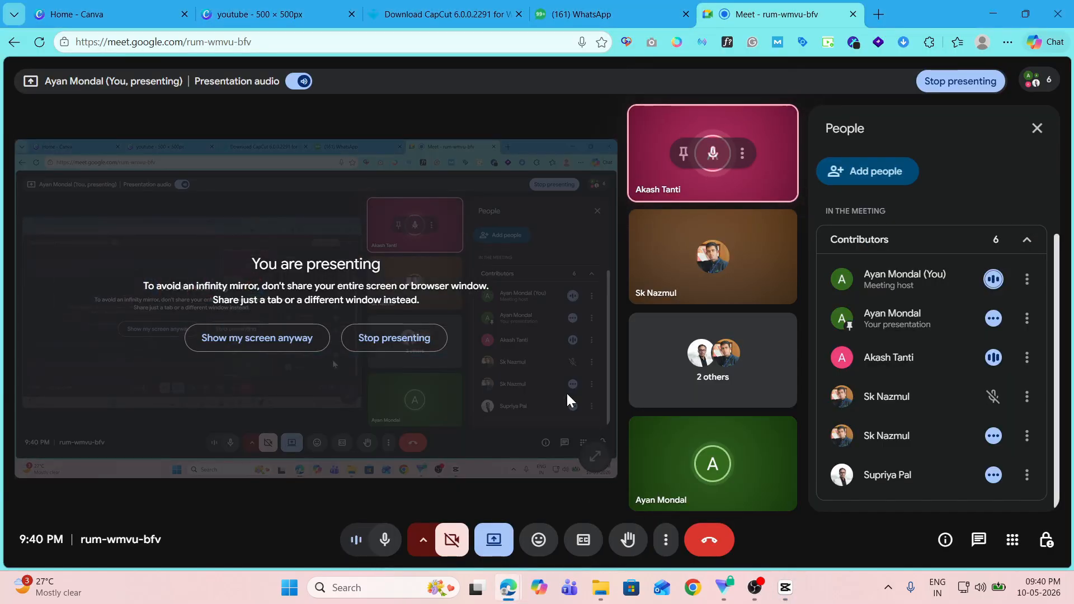
pyautogui.click(785, 589)
pyautogui.scroll(3, 727, 475)
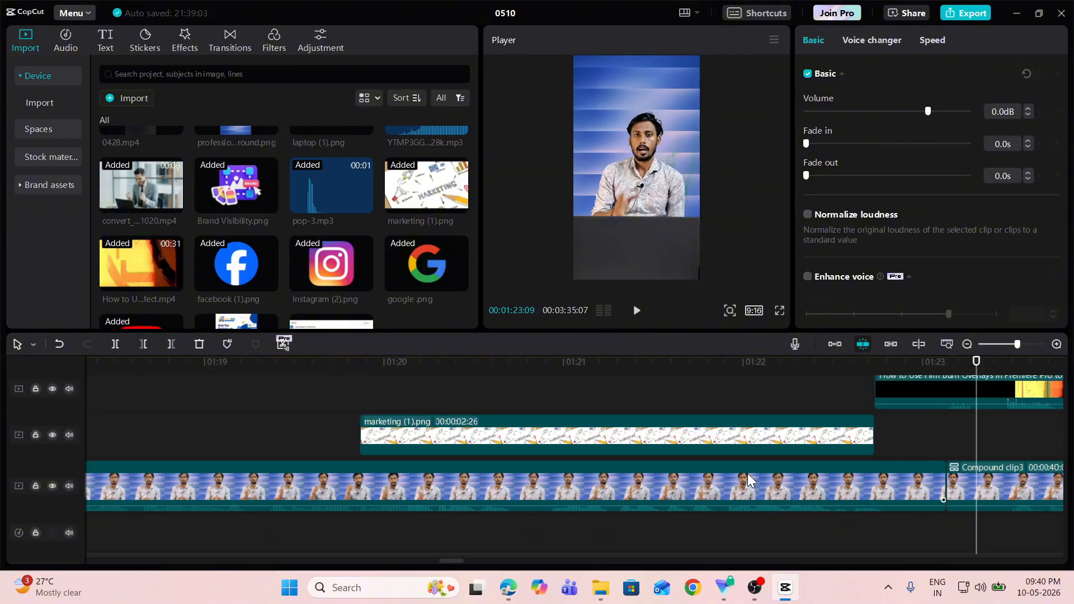
pyautogui.scroll(-1, 747, 473)
pyautogui.scroll(1, 233, 224)
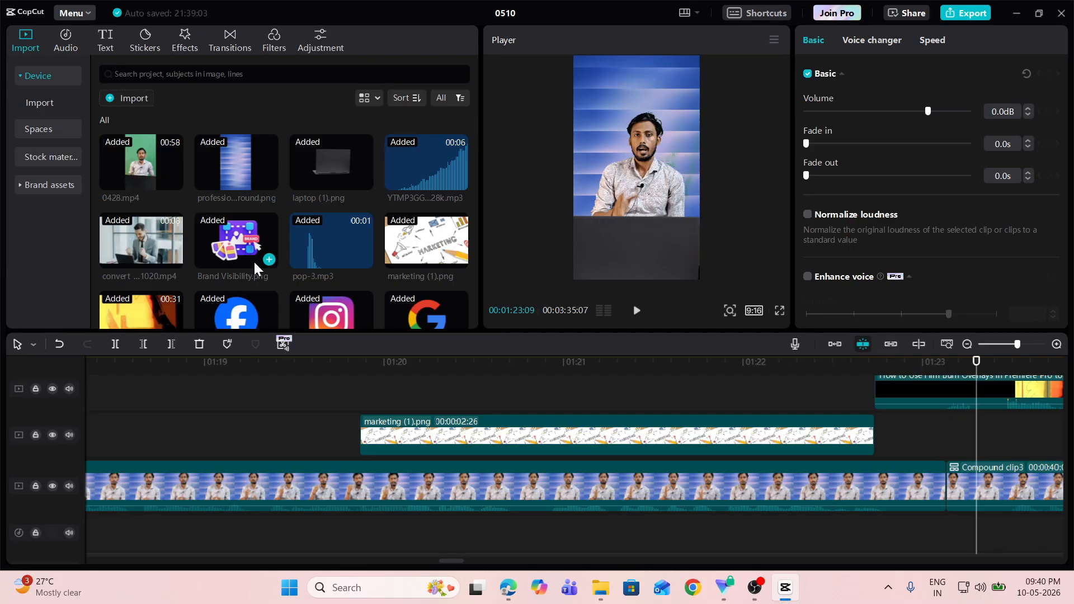
# - Return to the Google Meet call in Edge, leave the meeting, and switch to OBS
pyautogui.moveTo(505, 595)
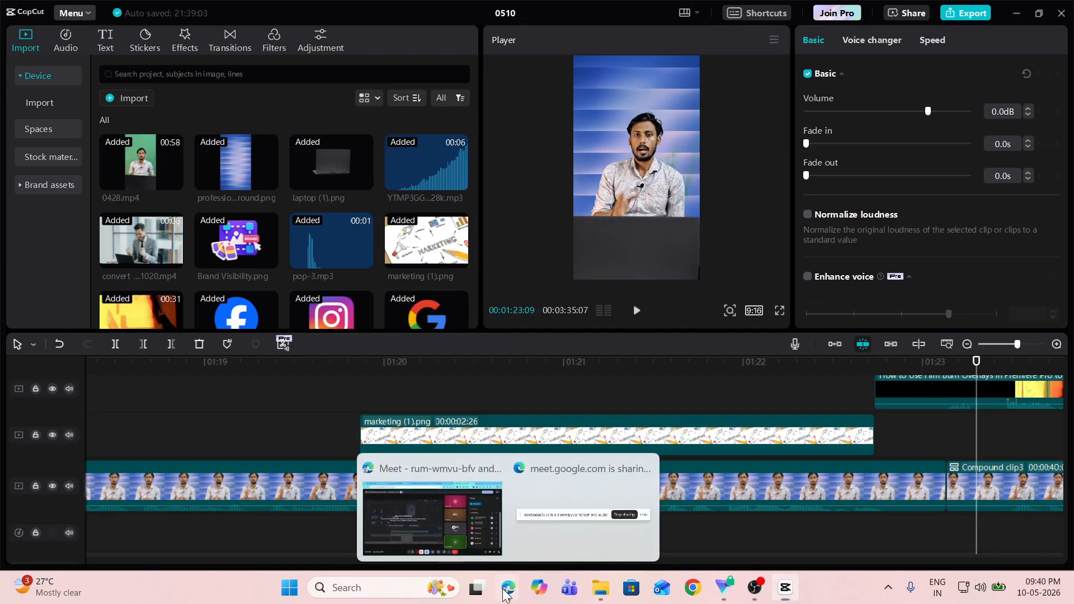
pyautogui.click(428, 531)
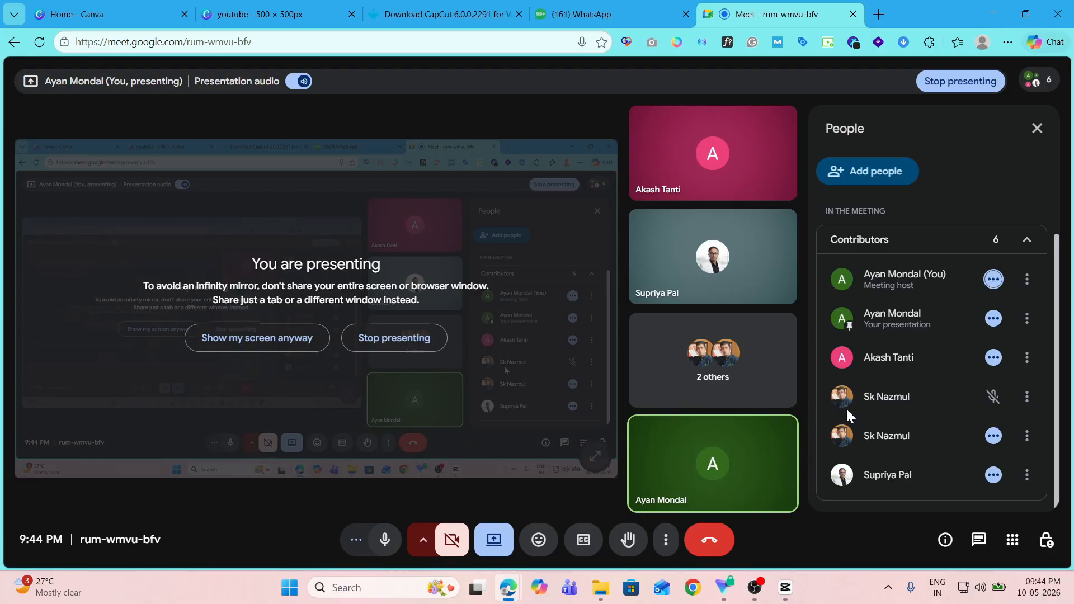
pyautogui.click(718, 543)
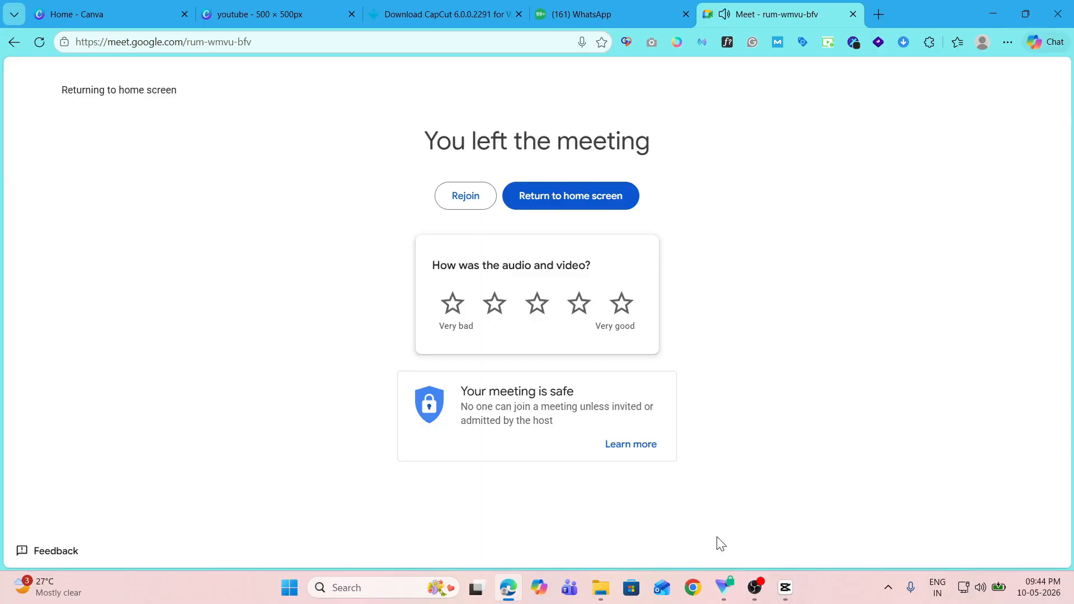
pyautogui.click(755, 587)
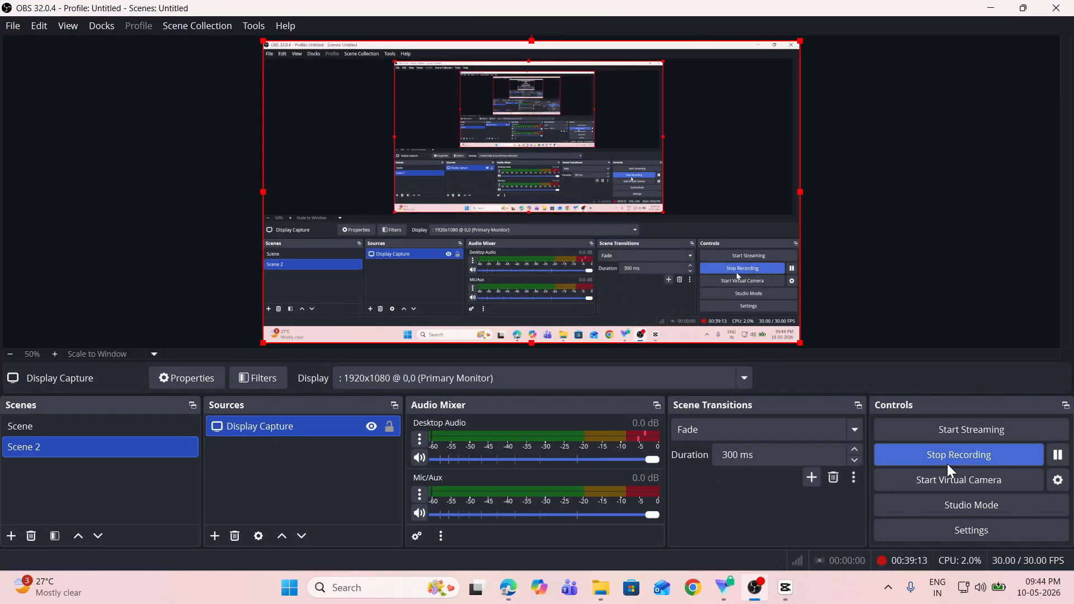